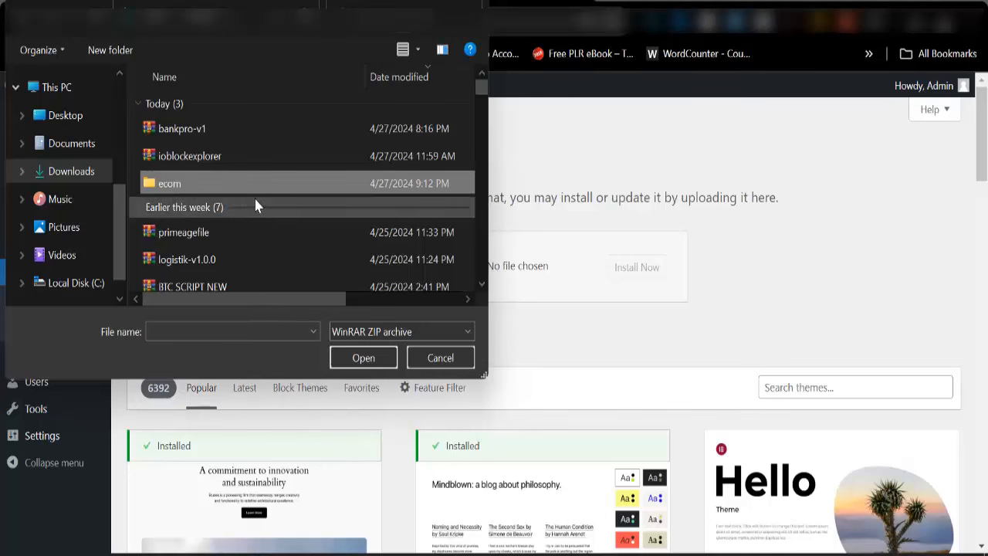
# Upload martfury.zip from ecom > Martfury-Package and install it as a theme
pyautogui.doubleClick(244, 187)
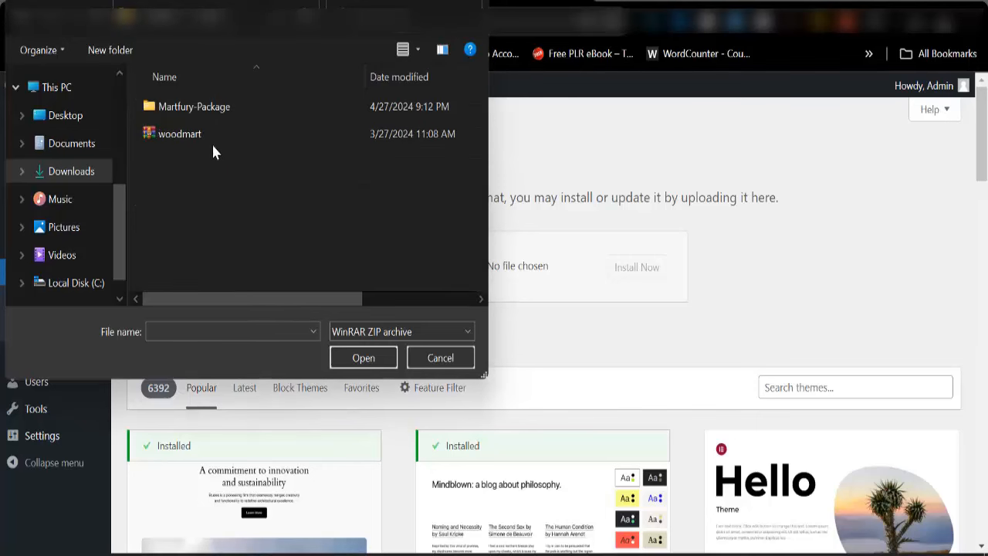
pyautogui.doubleClick(241, 106)
pyautogui.click(217, 188)
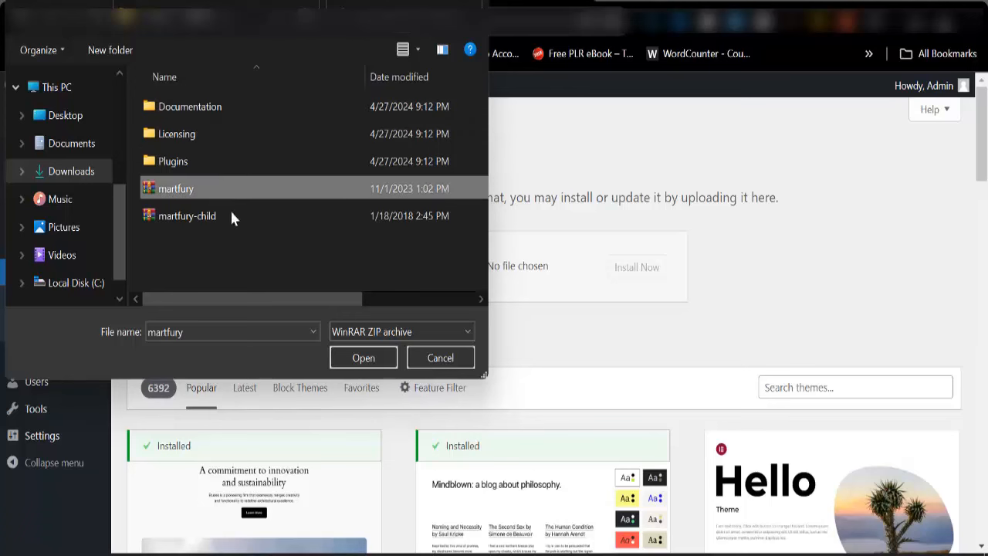
pyautogui.click(356, 358)
pyautogui.click(652, 270)
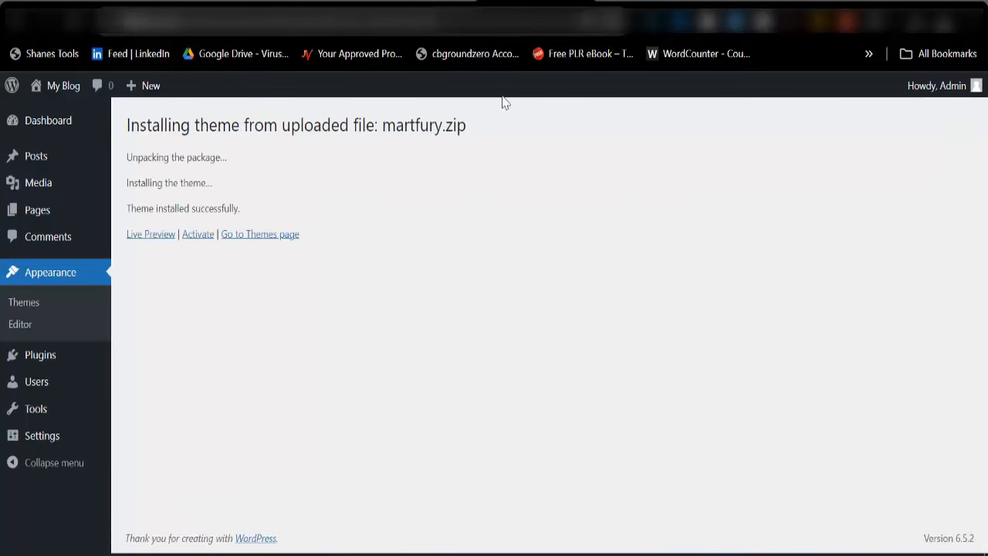
# Activate the Martfury theme and begin installing its required plugins
pyautogui.click(200, 239)
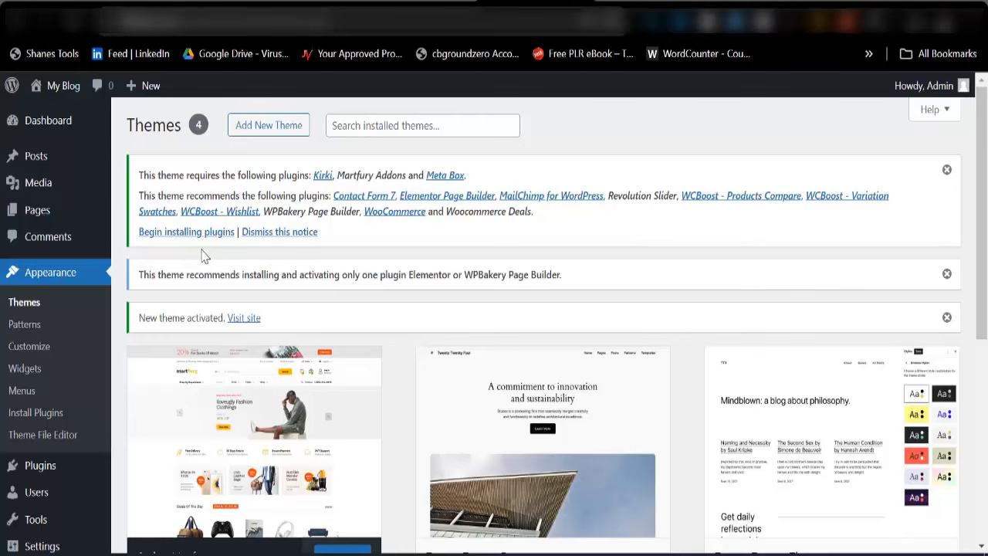
pyautogui.click(179, 235)
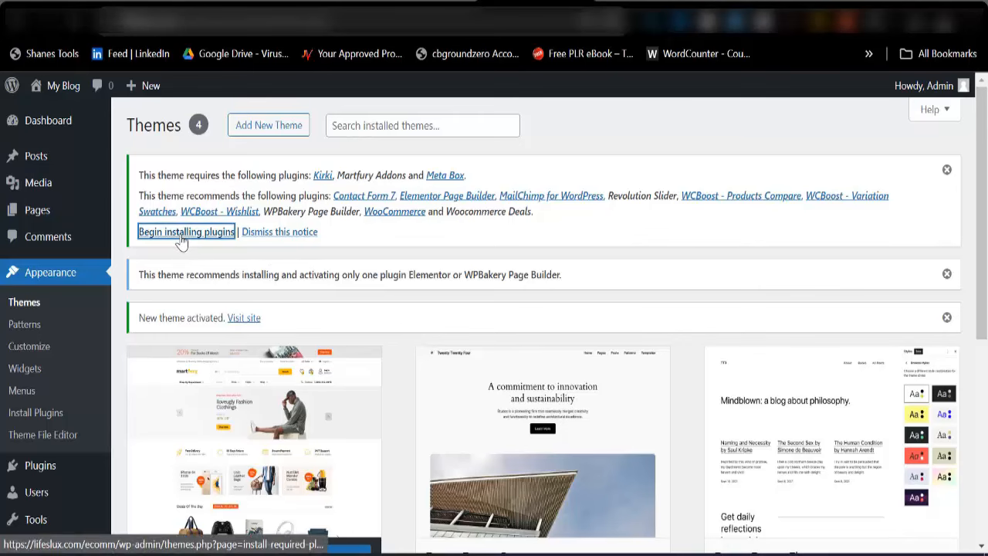
pyautogui.scroll(-4, 185, 309)
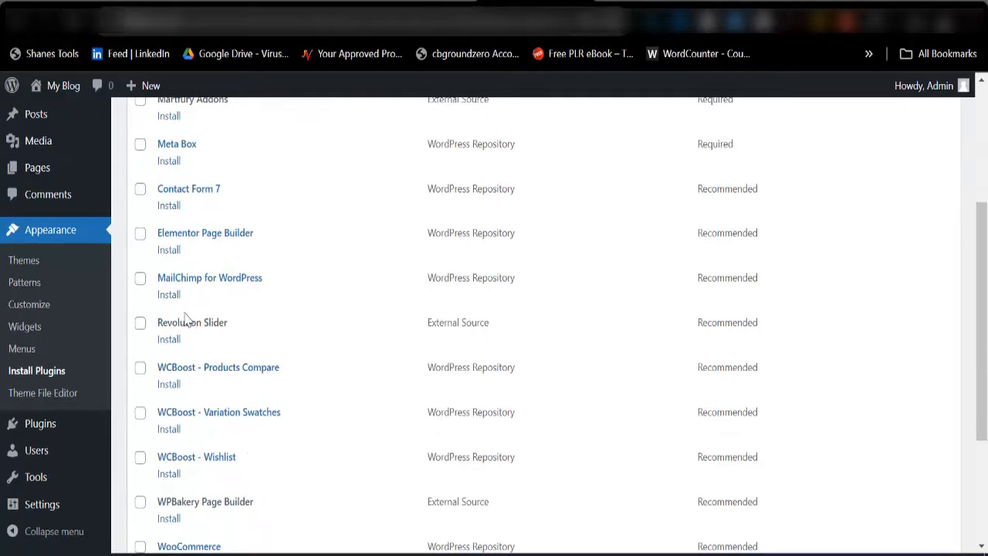
pyautogui.scroll(-4, 196, 402)
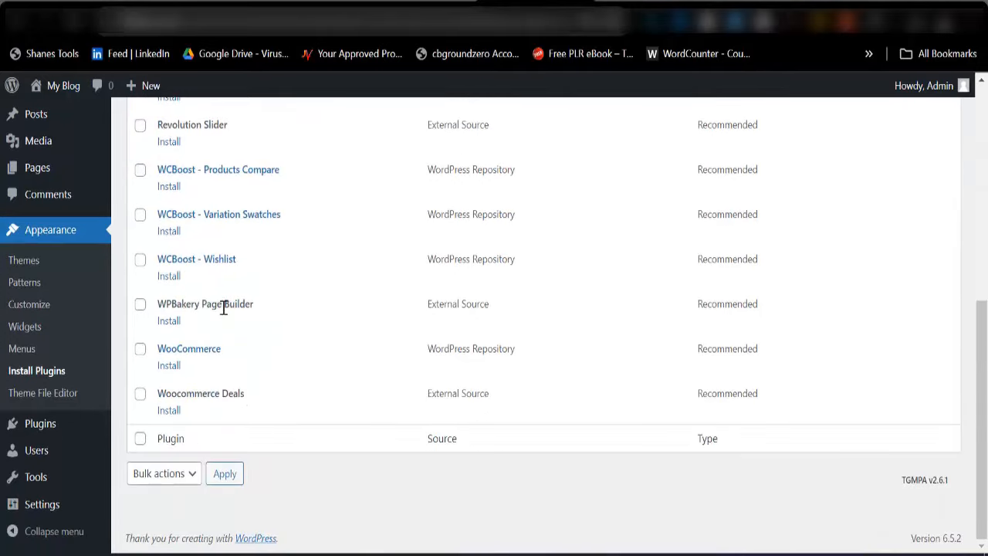
pyautogui.scroll(3, 224, 307)
pyautogui.scroll(2, 220, 284)
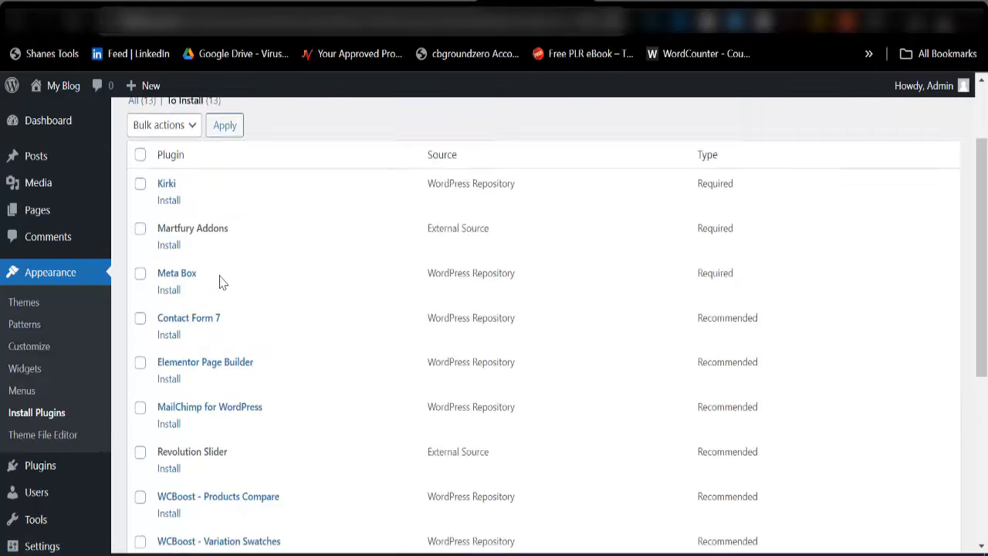
pyautogui.scroll(2, 220, 282)
# Bulk-install all the listed theme plugins except WPBakery Page Builder
pyautogui.click(140, 258)
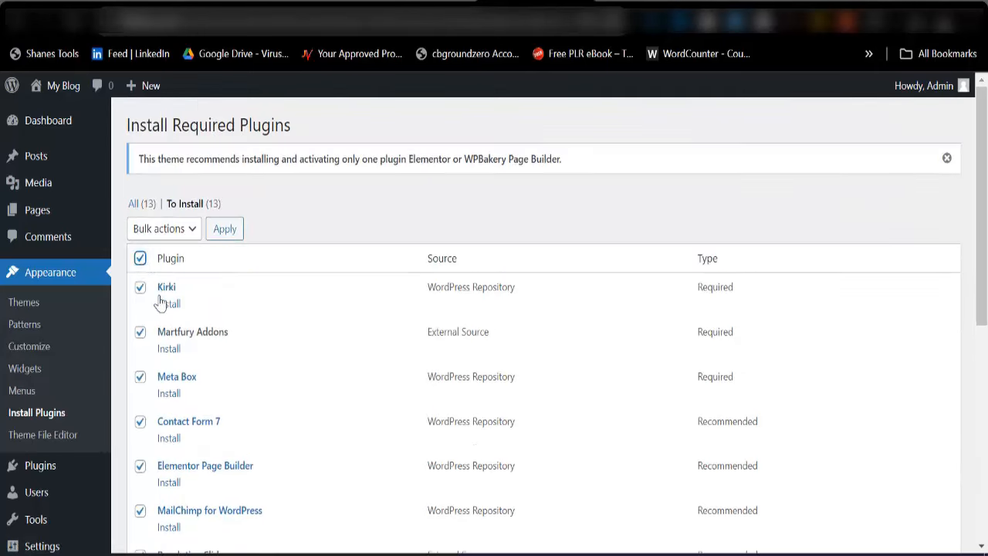
pyautogui.scroll(-5, 160, 302)
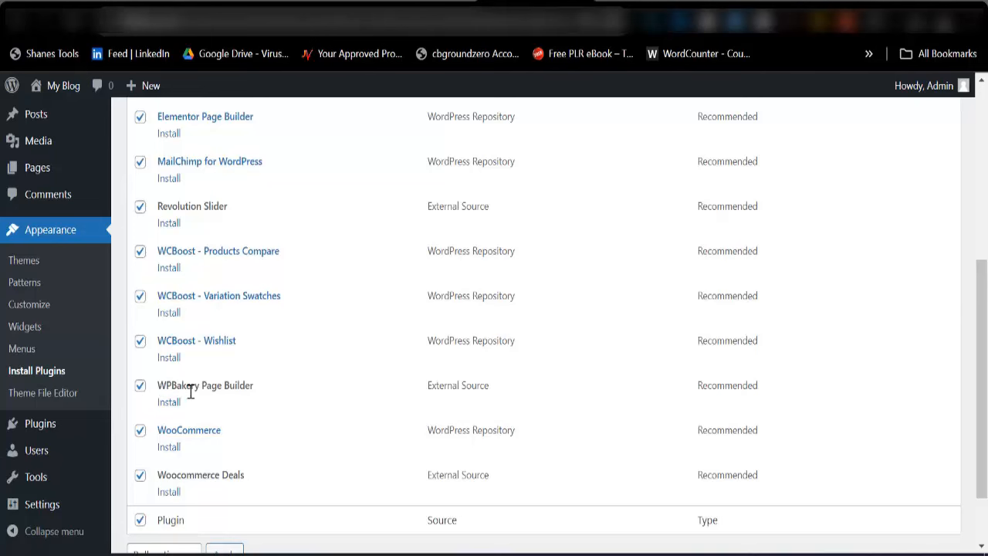
pyautogui.scroll(-2, 180, 399)
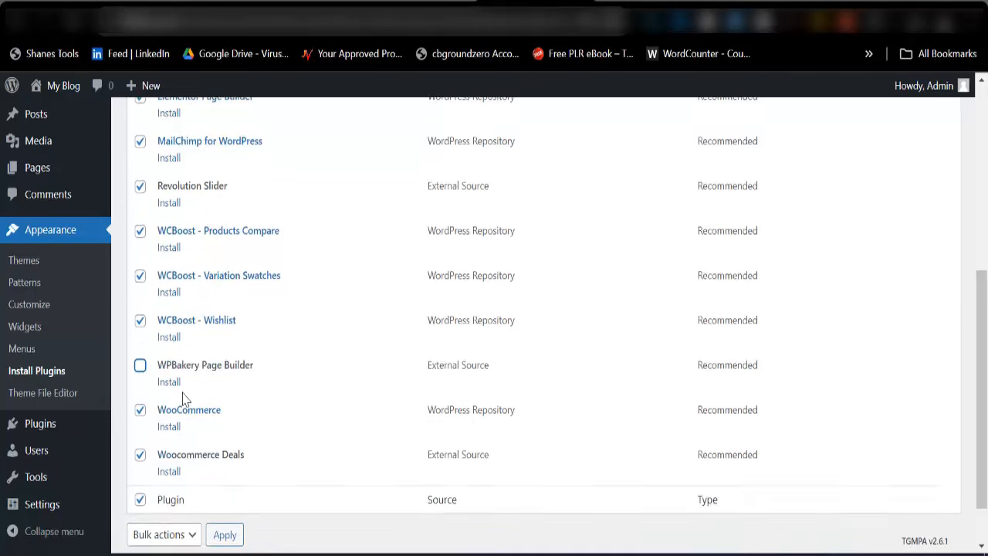
pyautogui.click(177, 475)
pyautogui.click(177, 511)
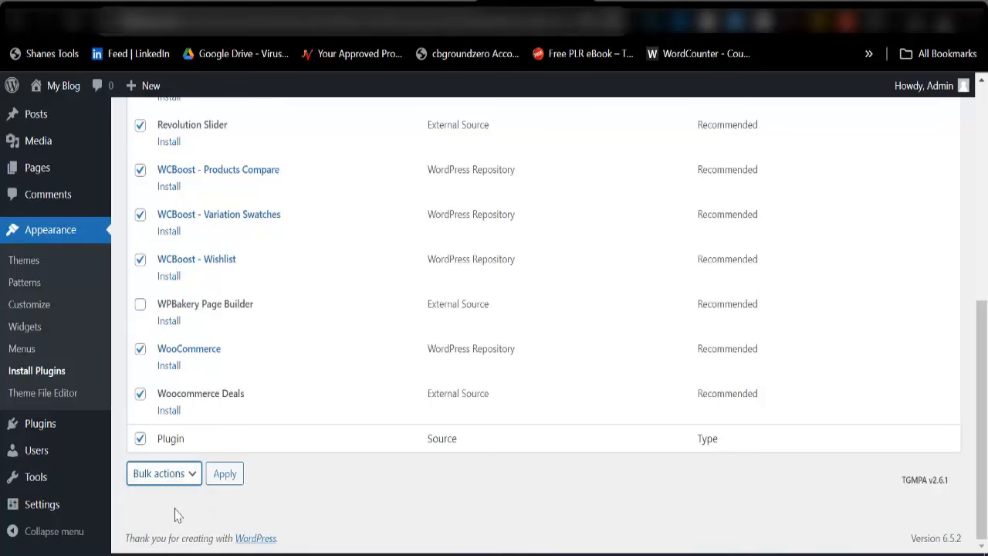
pyautogui.click(225, 473)
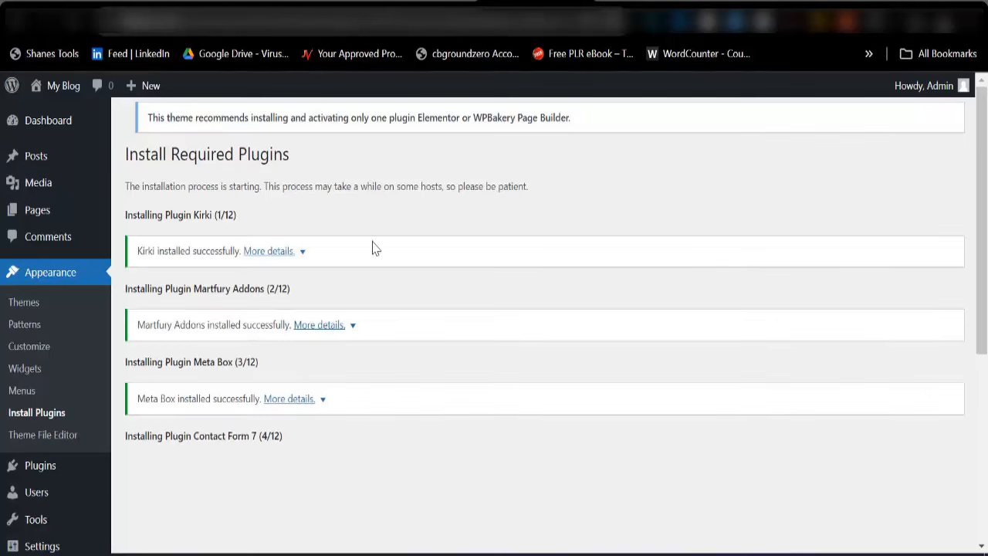
pyautogui.scroll(-3, 373, 307)
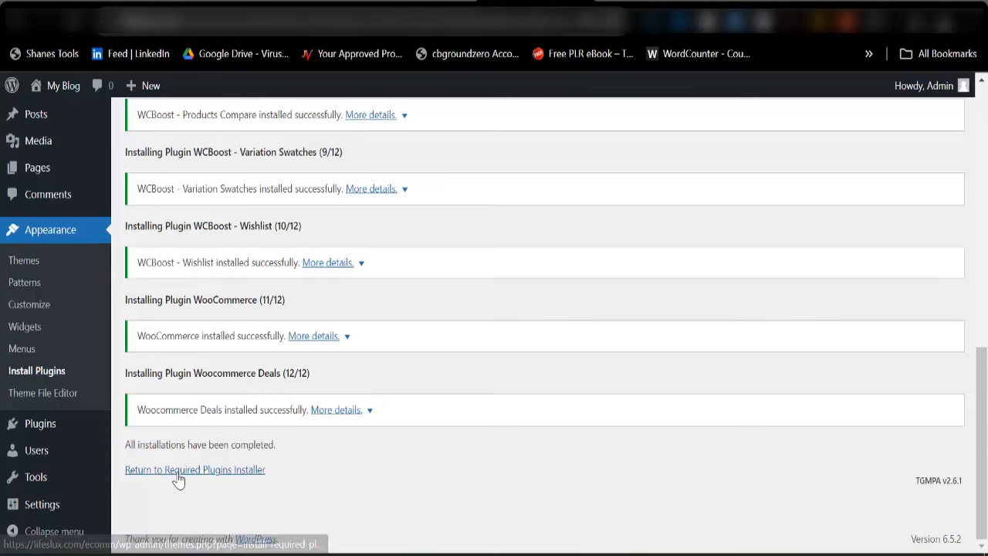
pyautogui.click(186, 474)
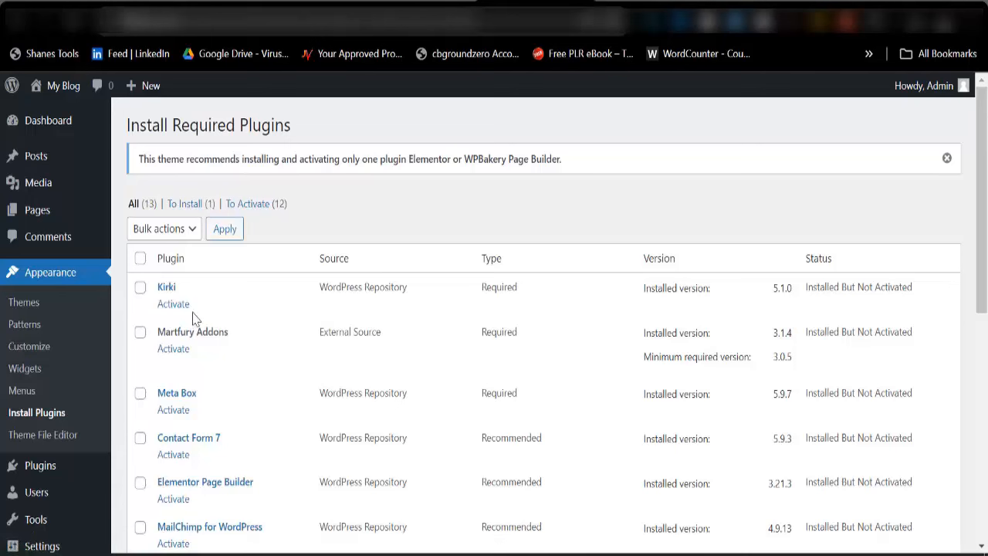
# Bulk-activate the twelve installed theme plugins, leaving WPBakery Page Builder unselected
pyautogui.click(140, 258)
pyautogui.scroll(-1, 183, 393)
pyautogui.scroll(-3, 184, 393)
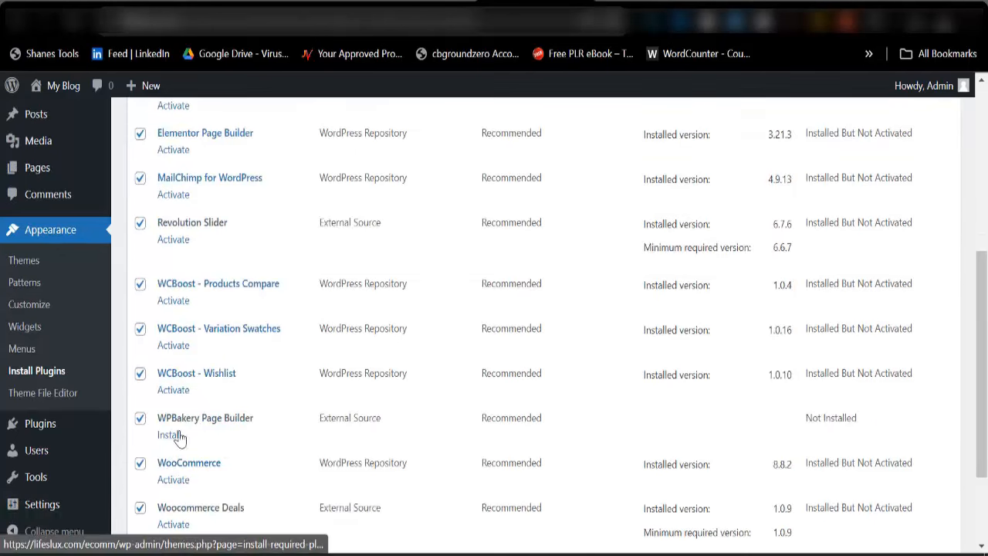
pyautogui.click(141, 420)
pyautogui.scroll(4, 195, 348)
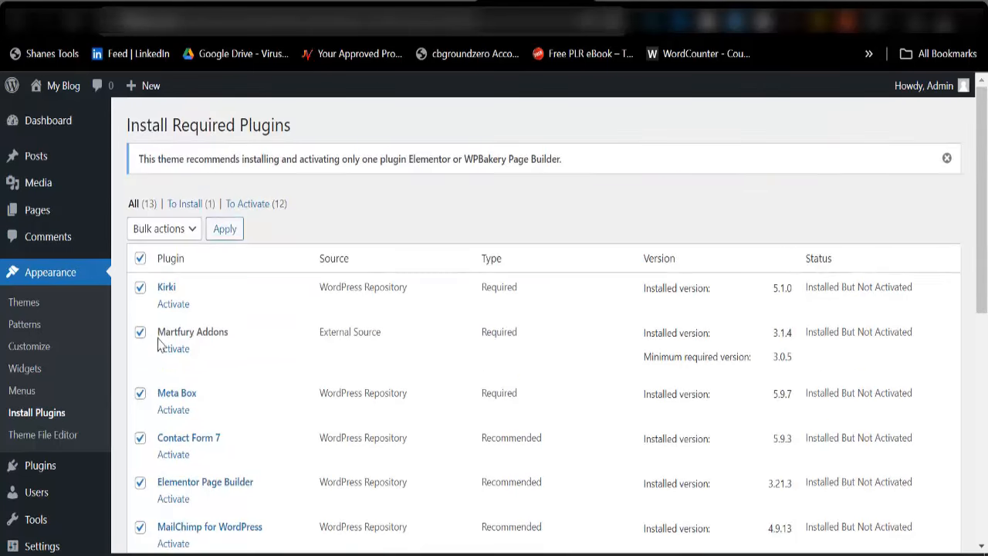
pyautogui.click(176, 230)
pyautogui.click(166, 296)
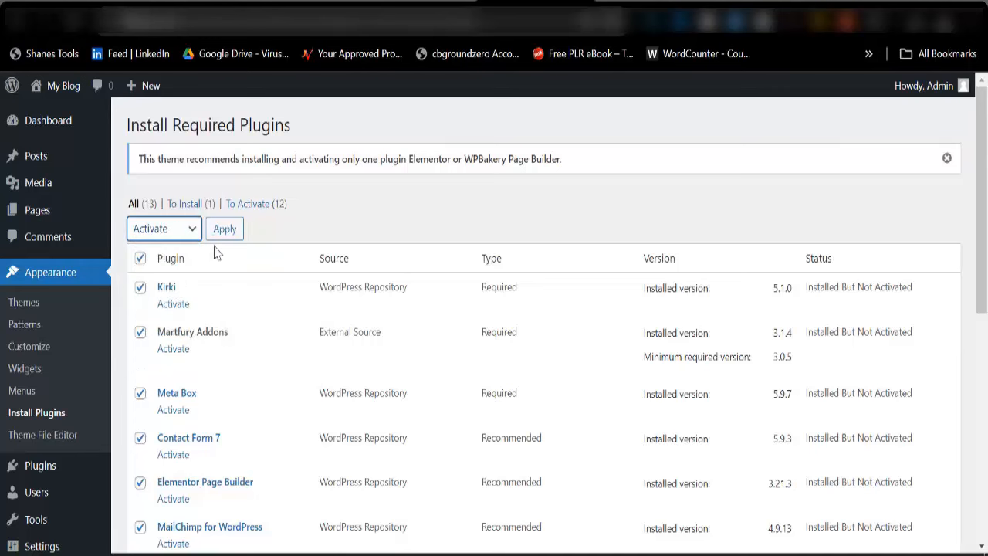
pyautogui.click(222, 238)
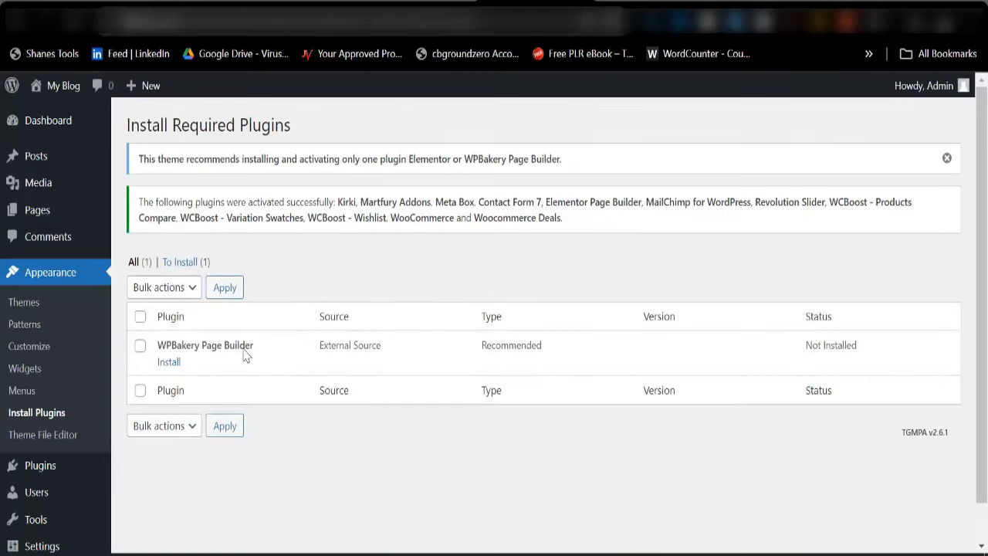
pyautogui.moveTo(53, 133)
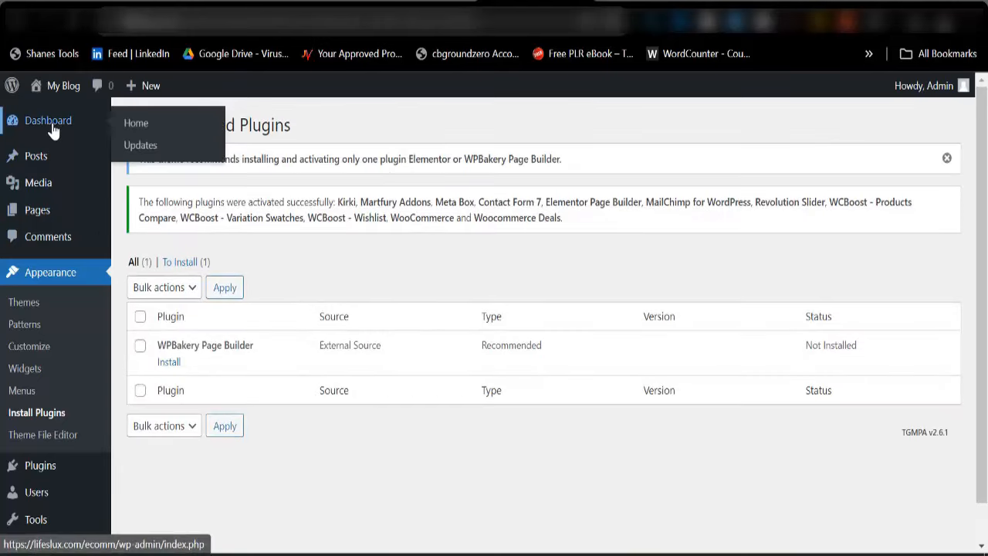
# Exit the Elementor wizard by loading the wp-admin URL to reach the Dashboard
pyautogui.click(58, 136)
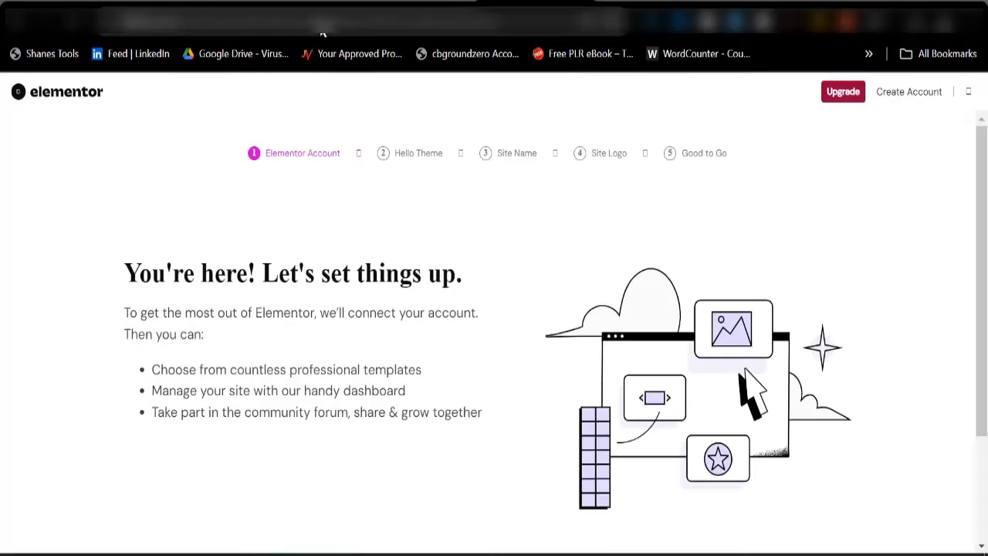
pyautogui.click(291, 24)
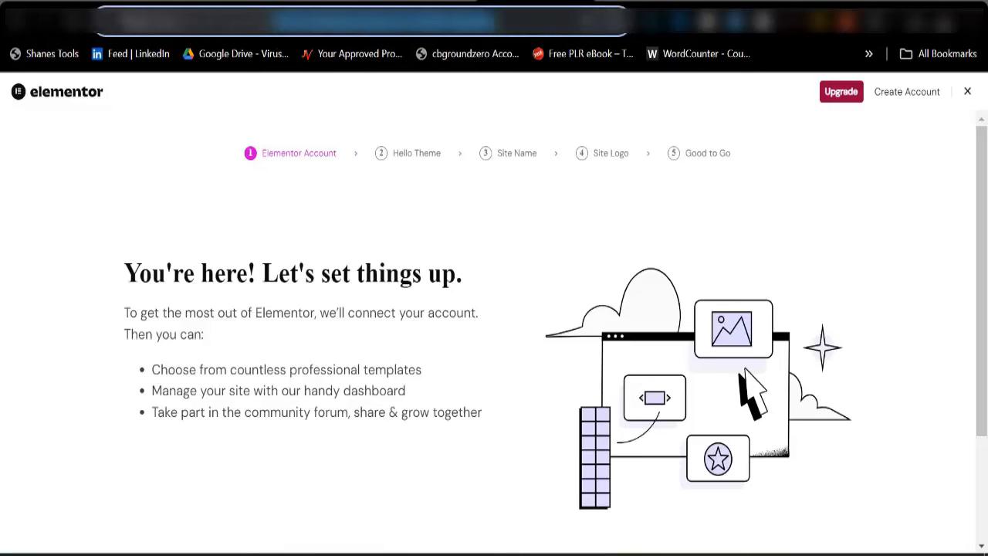
pyautogui.write('https://lifeslux.com/ecomm/wp-admin/')
pyautogui.press('Return')
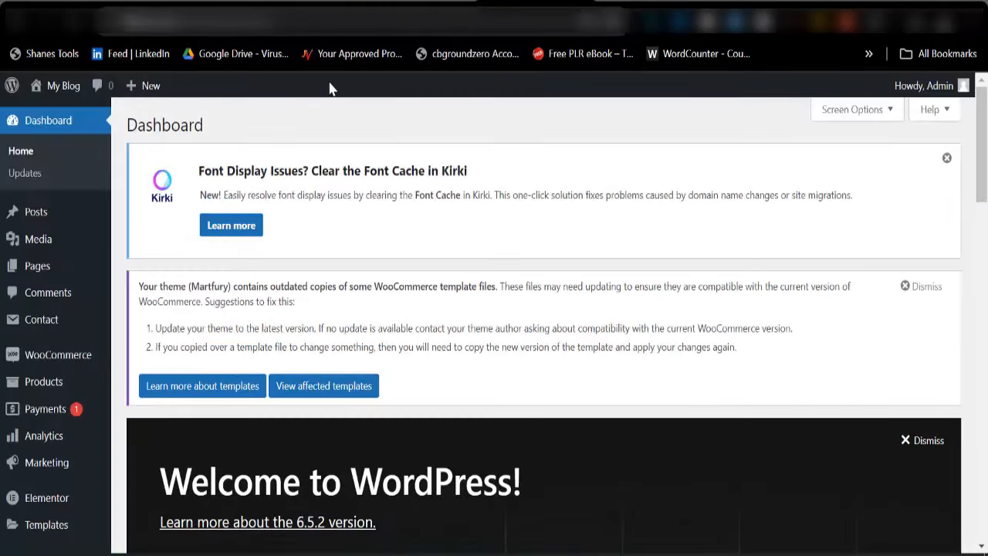
pyautogui.scroll(-3, 54, 430)
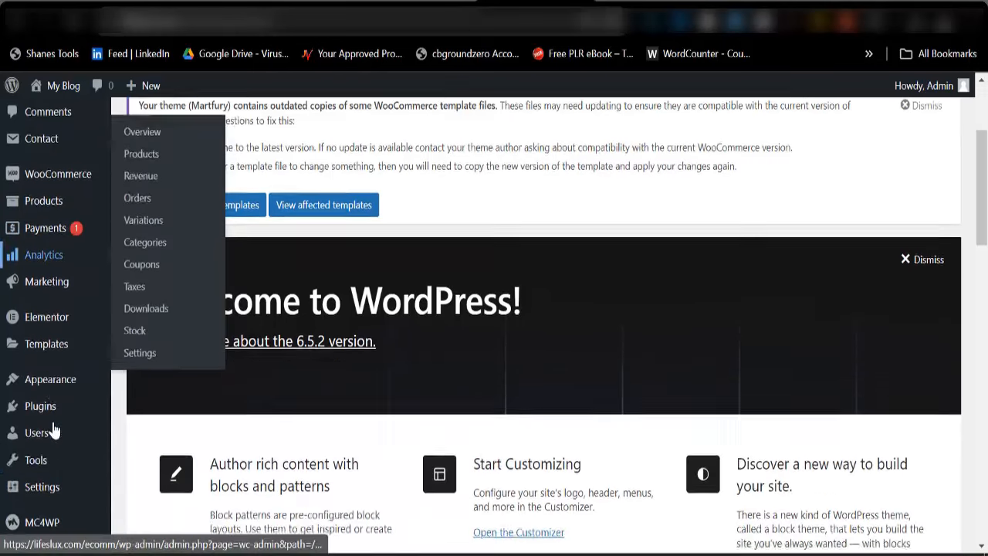
pyautogui.scroll(-1, 55, 424)
pyautogui.moveTo(60, 375)
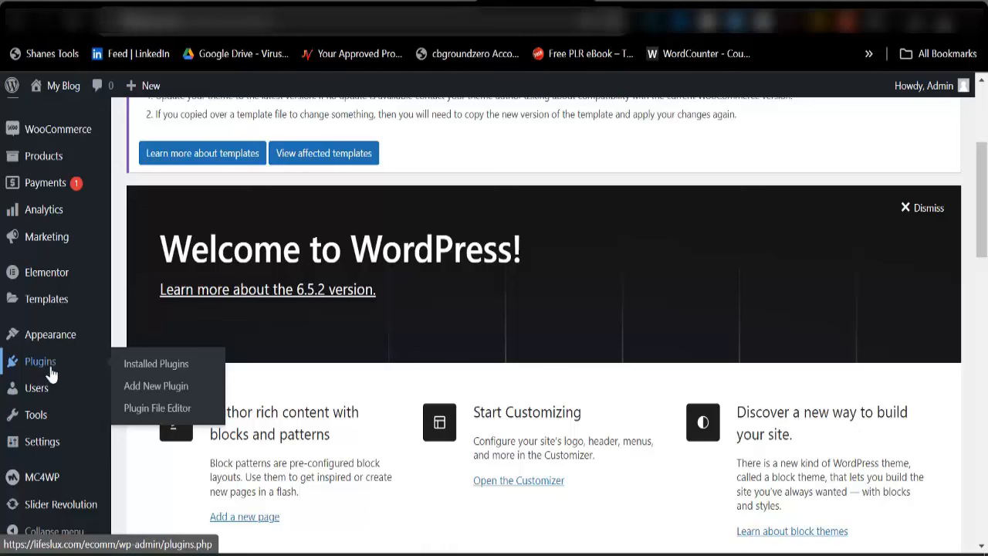
# Choose soo-demo-importer.zip from the package's Plugins folder as the plugin to upload
pyautogui.click(149, 395)
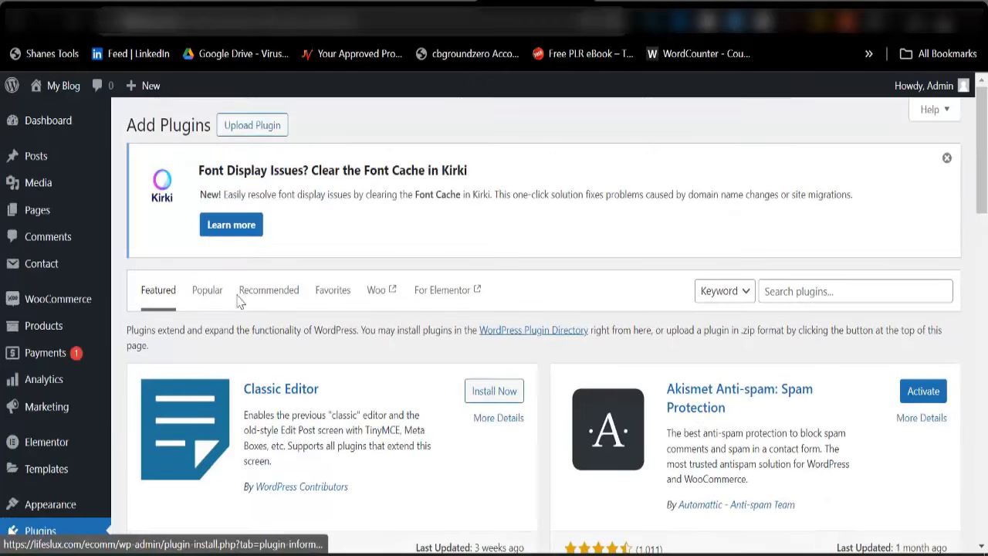
pyautogui.click(263, 126)
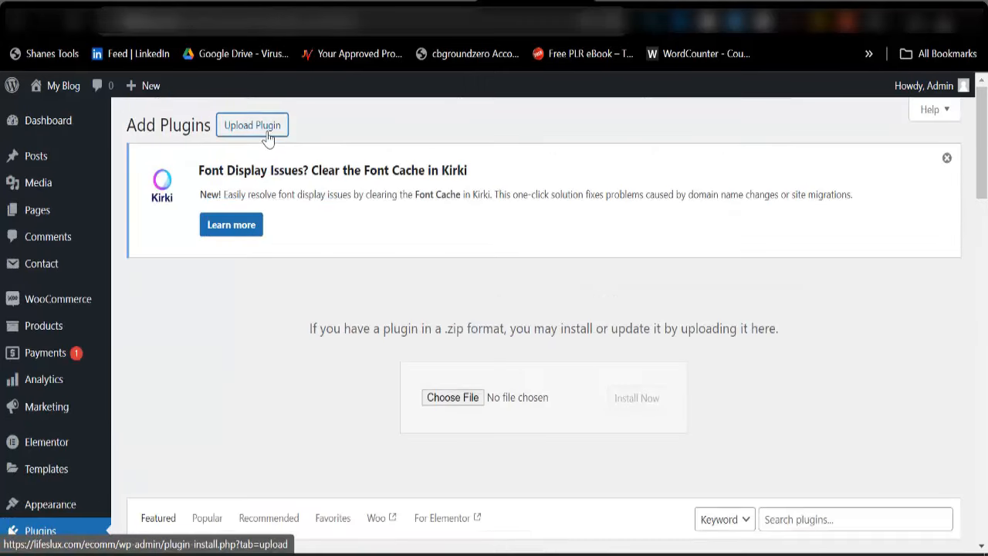
pyautogui.click(458, 401)
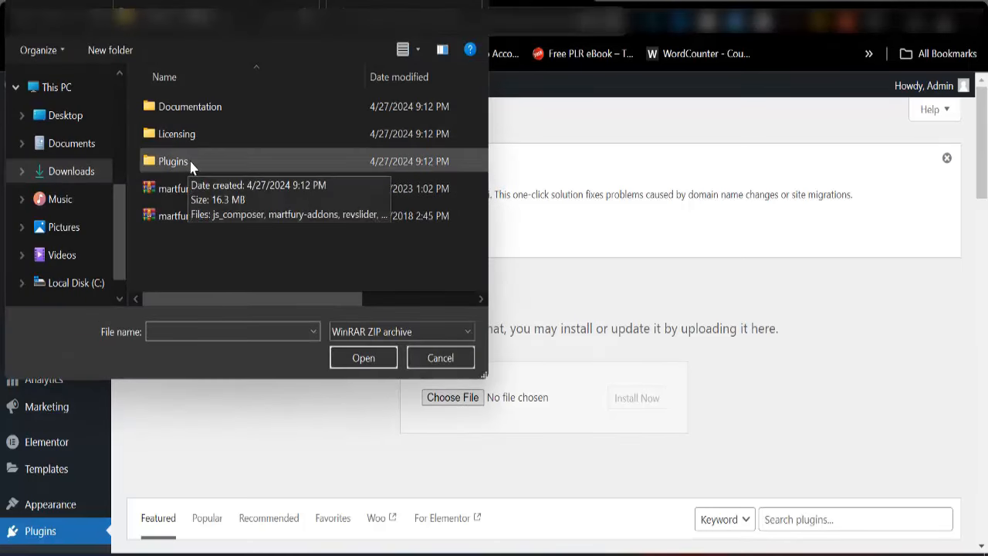
pyautogui.doubleClick(195, 163)
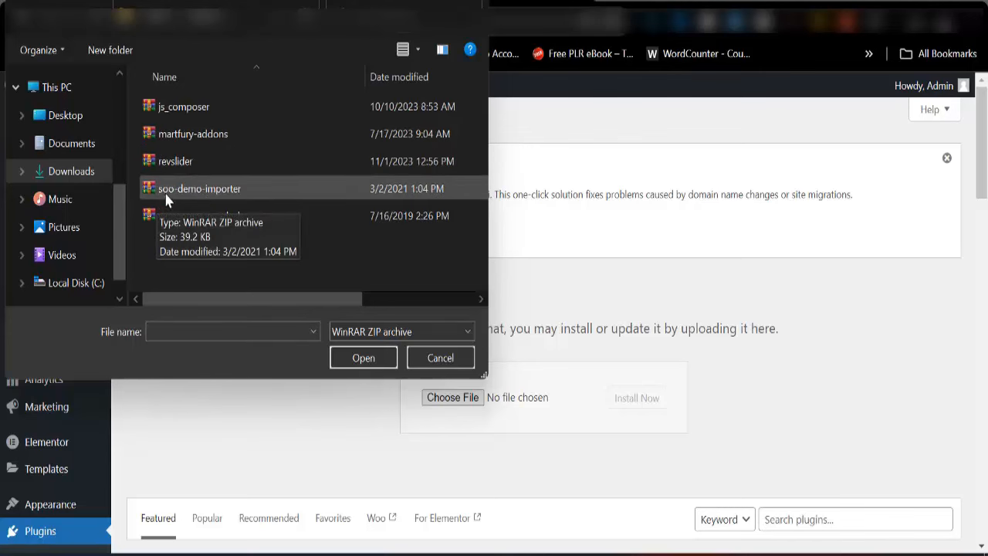
pyautogui.click(255, 197)
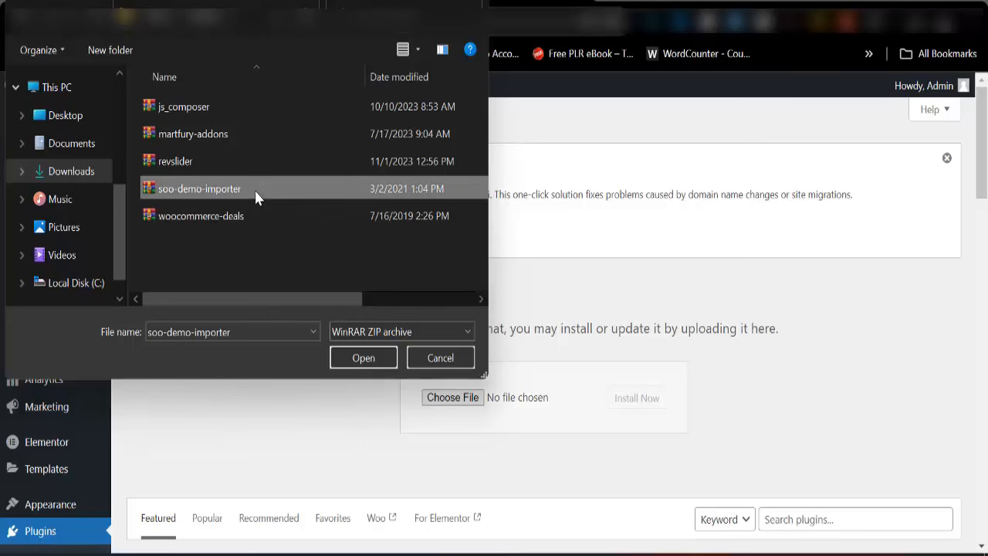
pyautogui.click(364, 362)
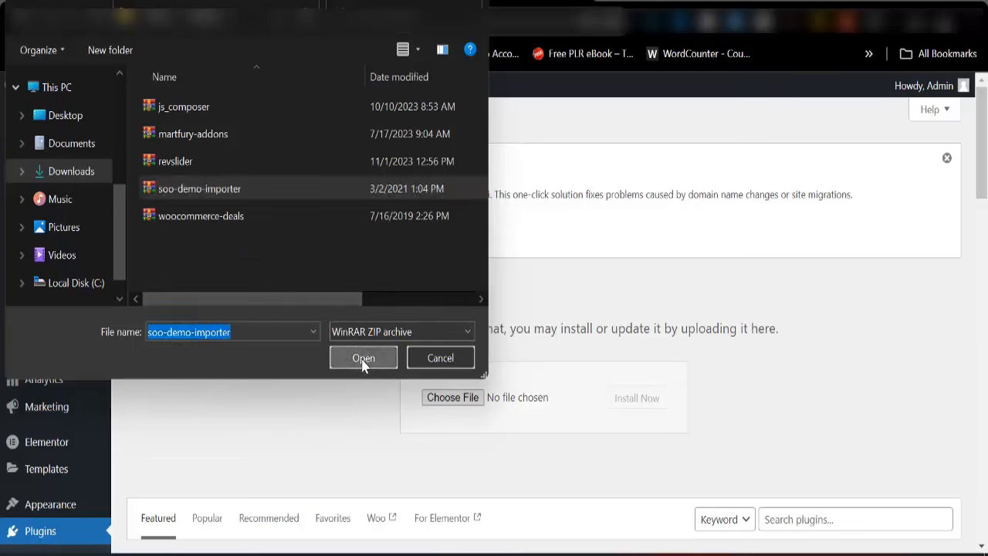
# Install and activate the soo-demo-importer plugin
pyautogui.click(633, 407)
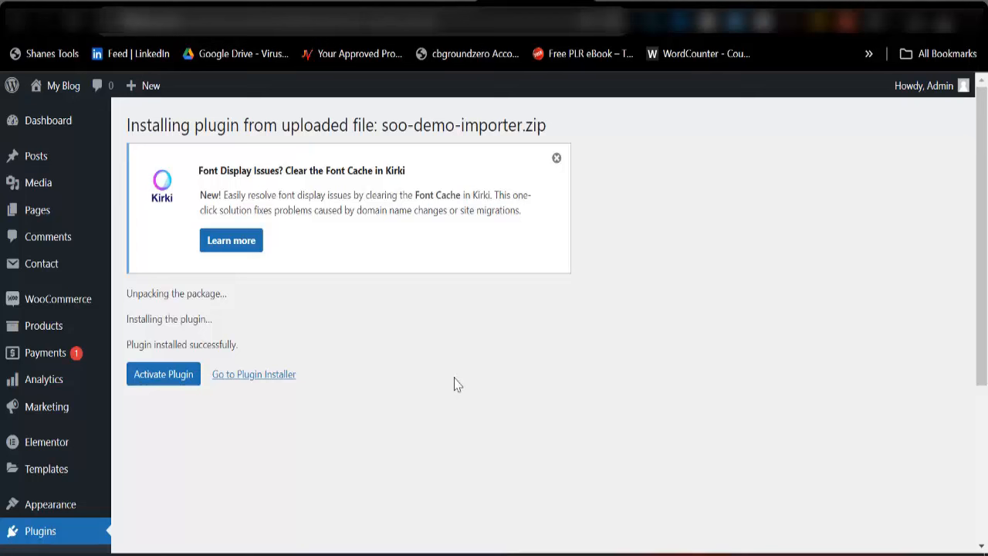
pyautogui.click(171, 378)
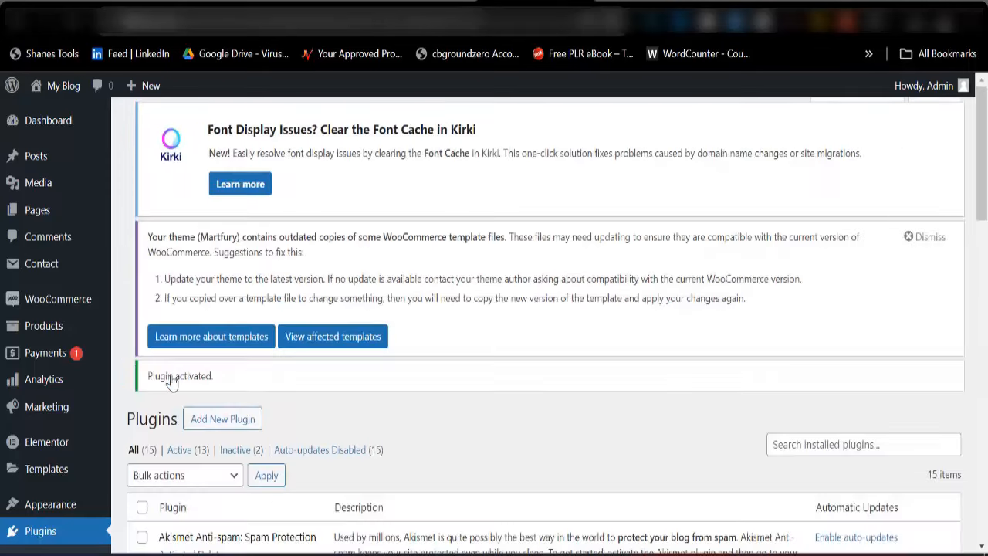
pyautogui.scroll(-4, 205, 384)
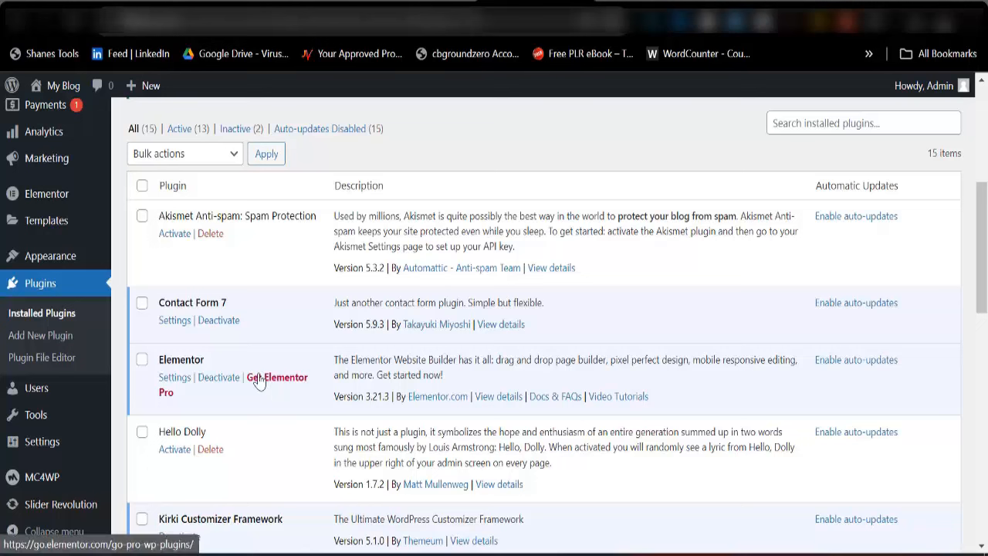
pyautogui.moveTo(61, 262)
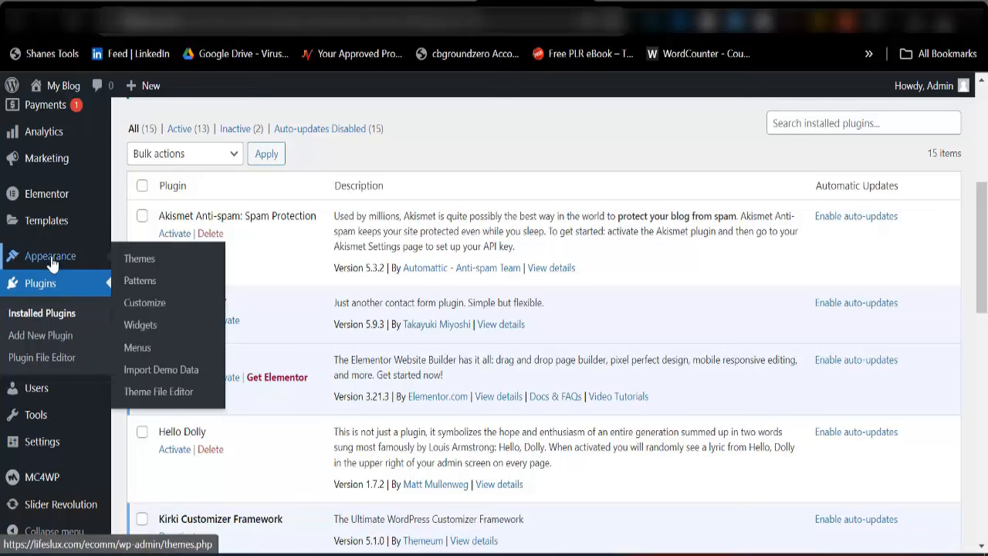
# From Appearance > Import Demo Data, import the Elementor - Electronic With AJAX demo
pyautogui.click(172, 374)
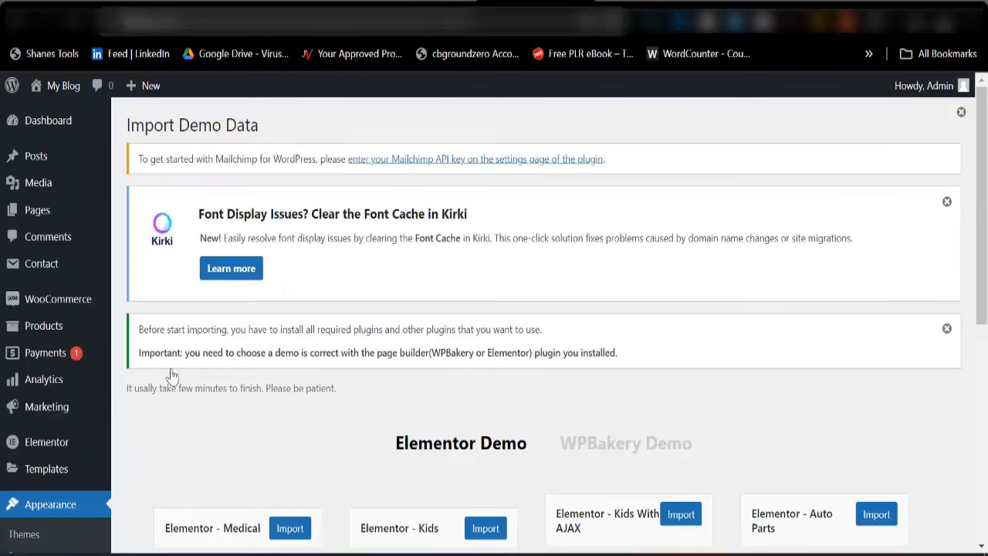
pyautogui.scroll(-3, 491, 368)
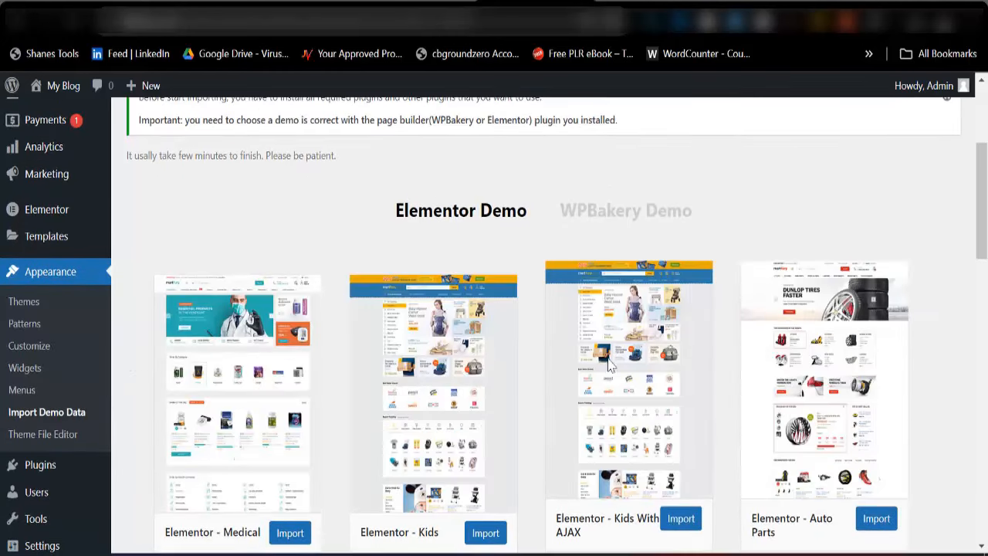
pyautogui.scroll(-3, 616, 367)
pyautogui.scroll(-15, 615, 367)
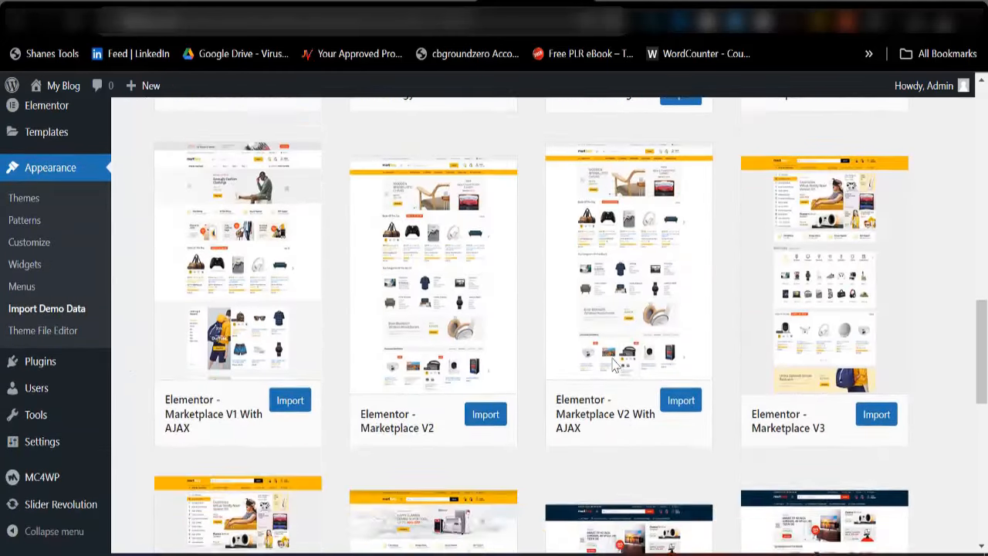
pyautogui.scroll(-2, 614, 365)
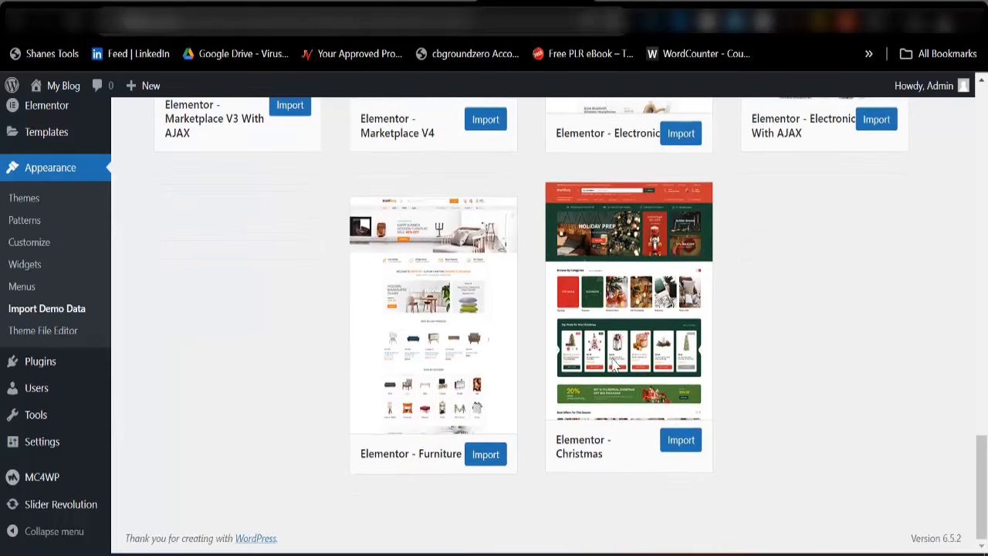
pyautogui.scroll(8, 613, 366)
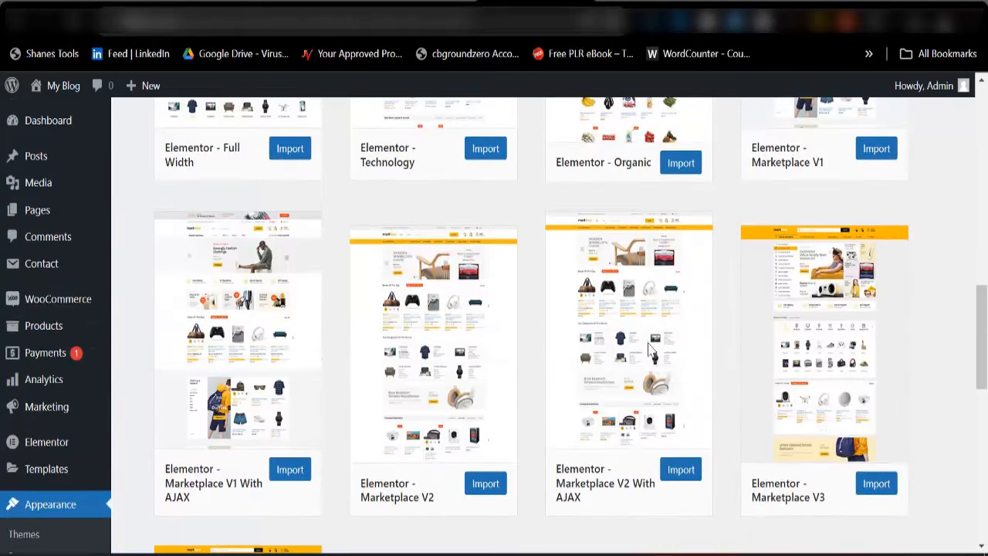
pyautogui.scroll(-5, 669, 464)
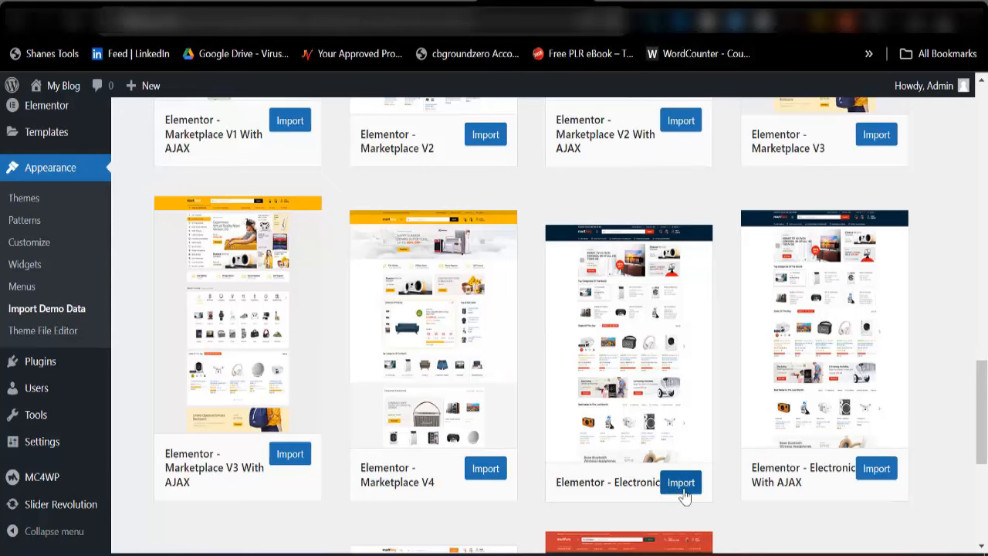
pyautogui.scroll(2, 633, 298)
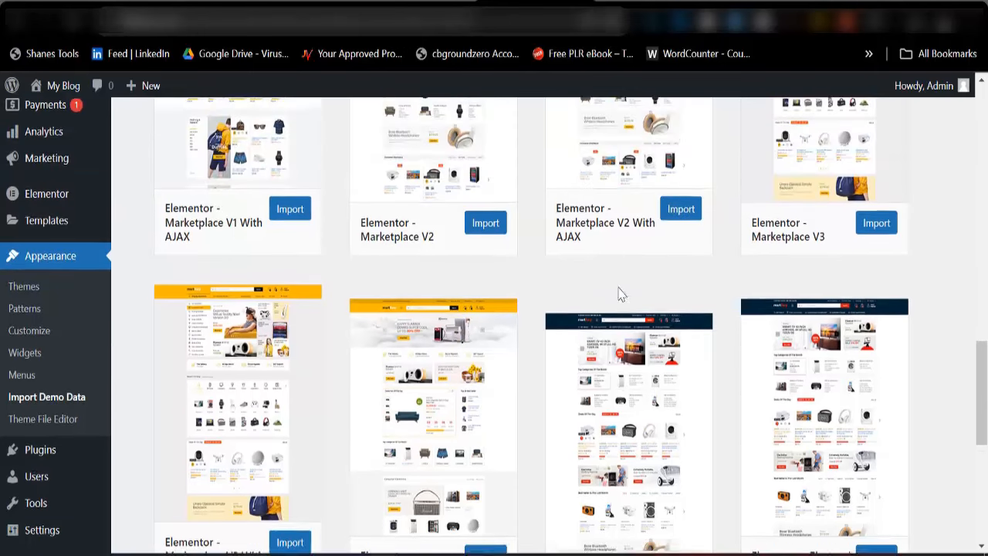
pyautogui.scroll(-4, 773, 324)
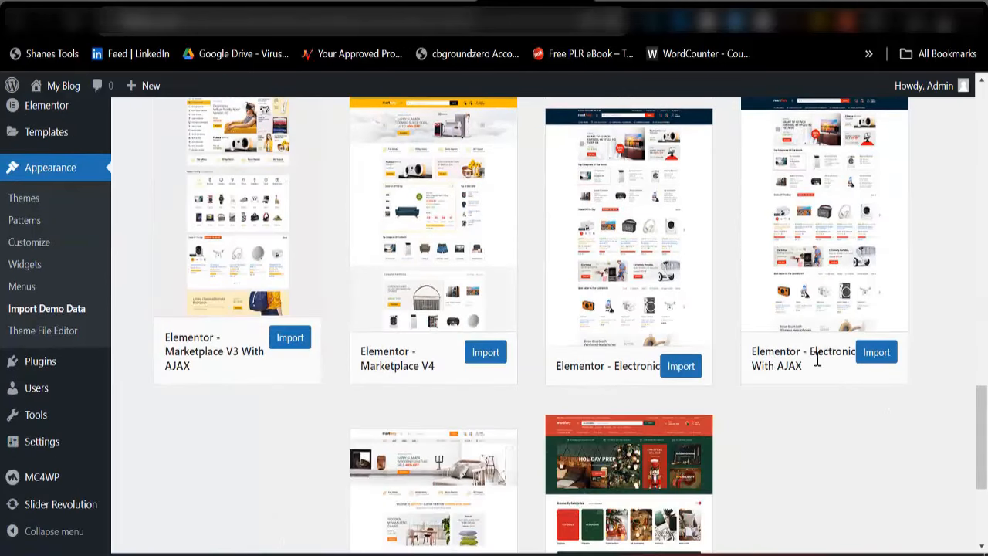
pyautogui.click(868, 360)
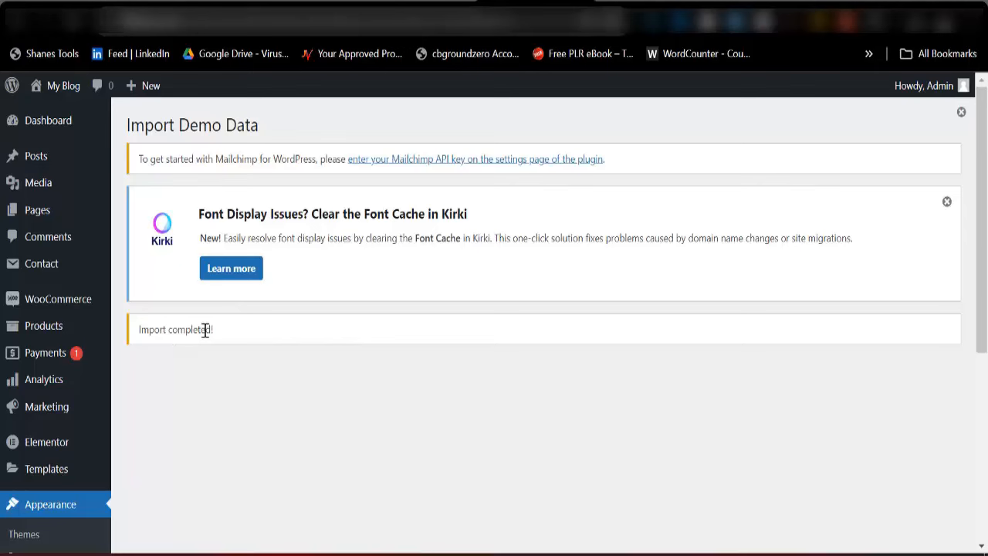
# Open the storefront in a new tab and scroll through the imported Martfury homepage
pyautogui.rightClick(65, 96)
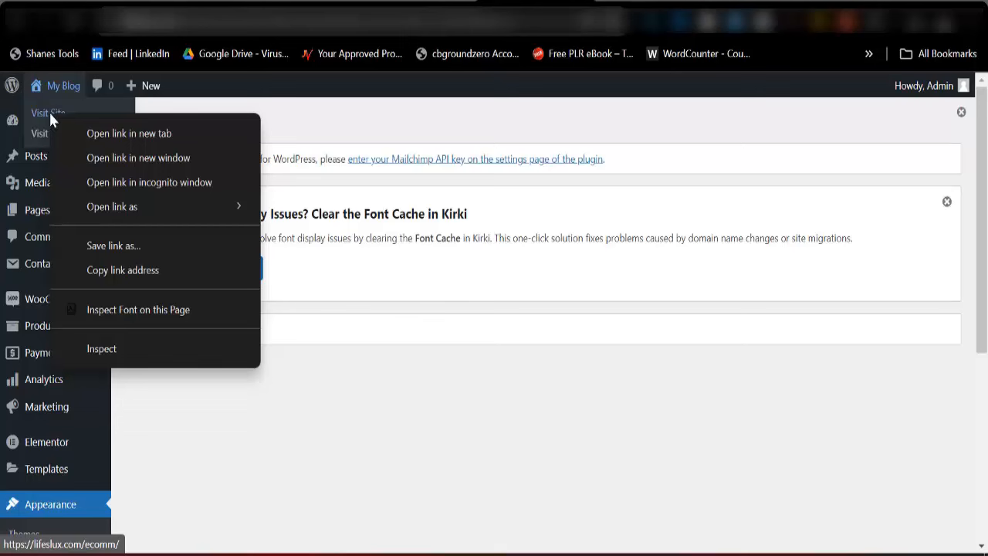
pyautogui.click(82, 135)
pyautogui.click(550, 2)
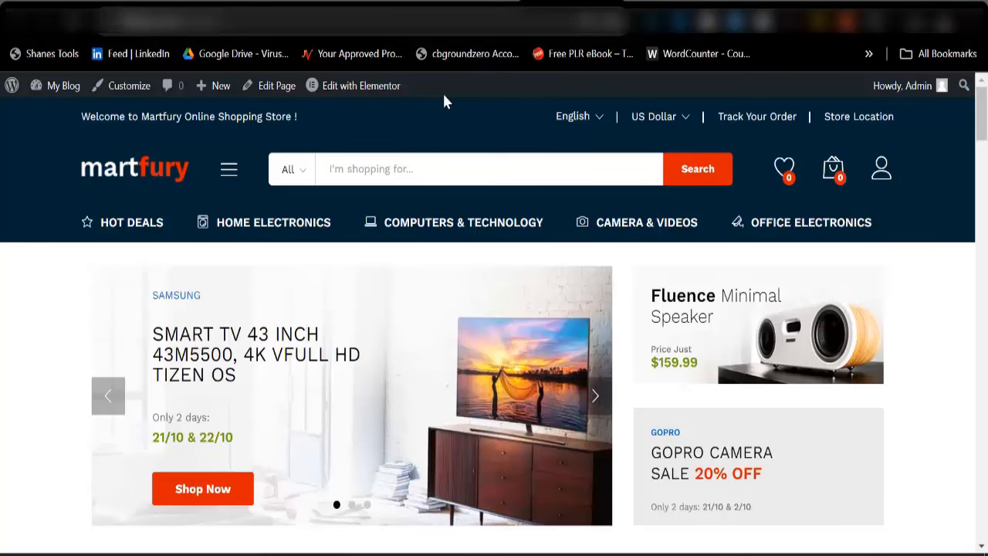
pyautogui.scroll(-3, 489, 305)
pyautogui.scroll(-9, 806, 272)
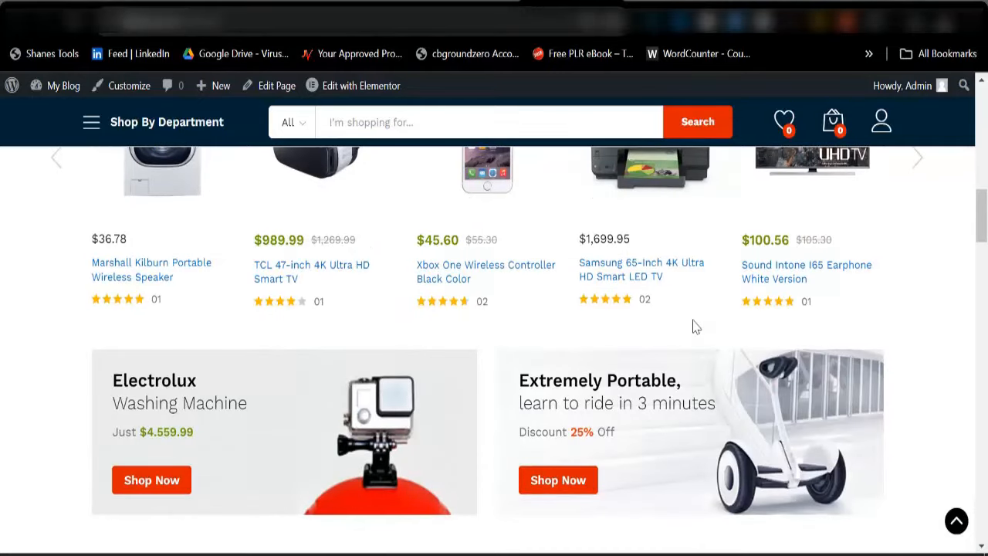
pyautogui.scroll(-3, 692, 327)
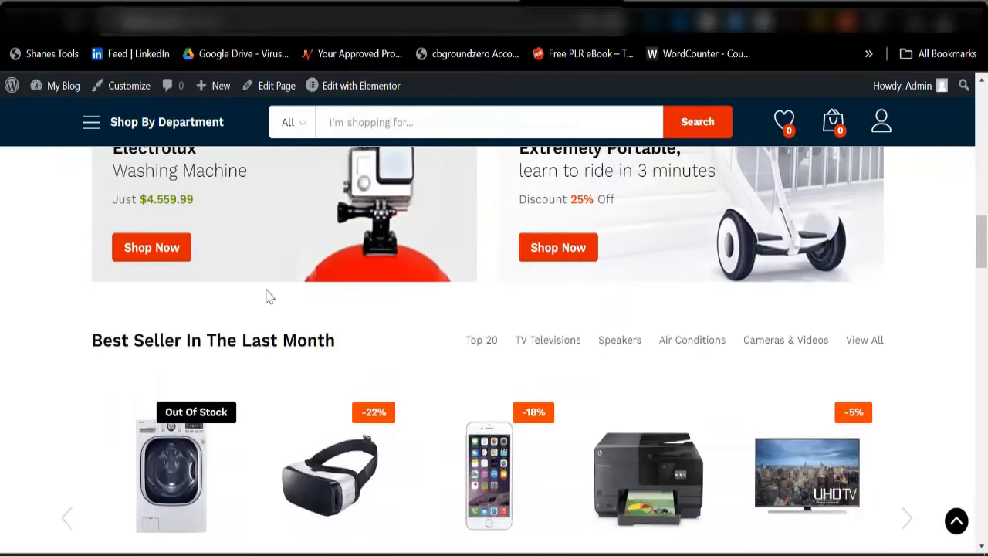
pyautogui.scroll(-7, 617, 342)
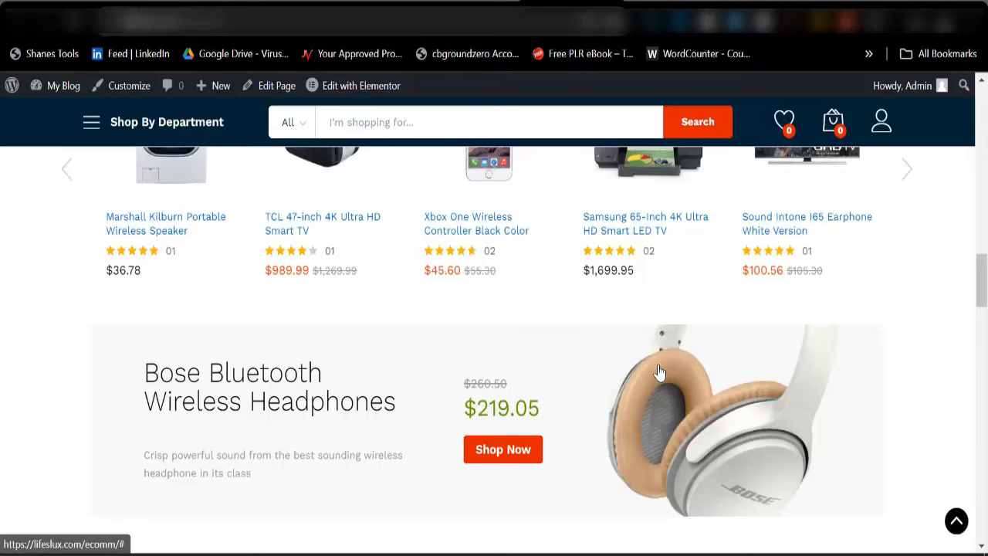
pyautogui.scroll(-10, 474, 370)
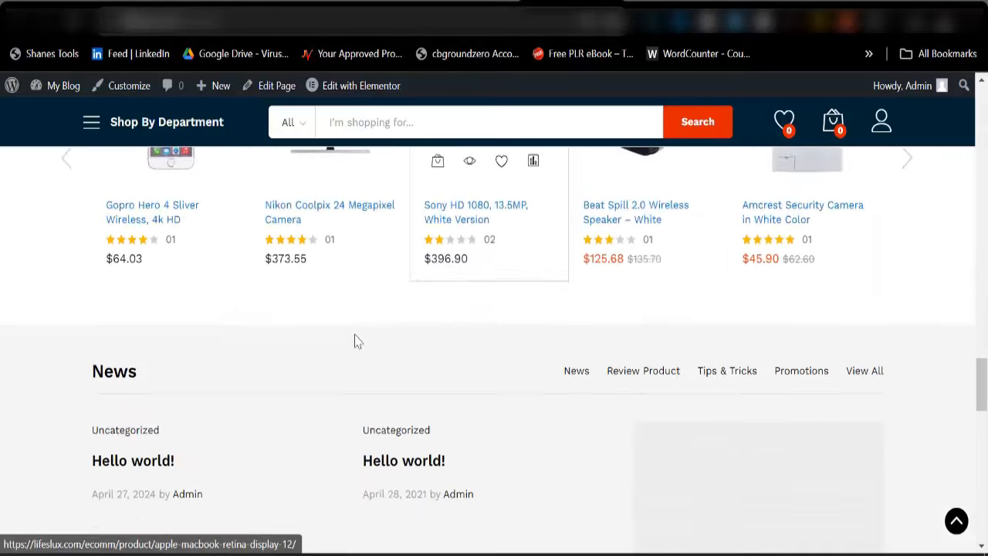
pyautogui.scroll(-8, 535, 372)
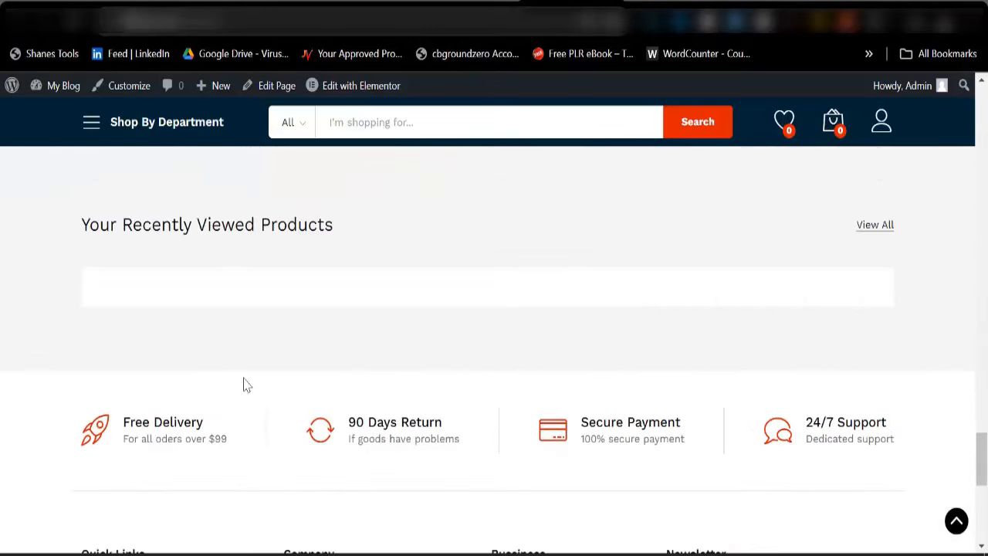
pyautogui.scroll(12, 325, 332)
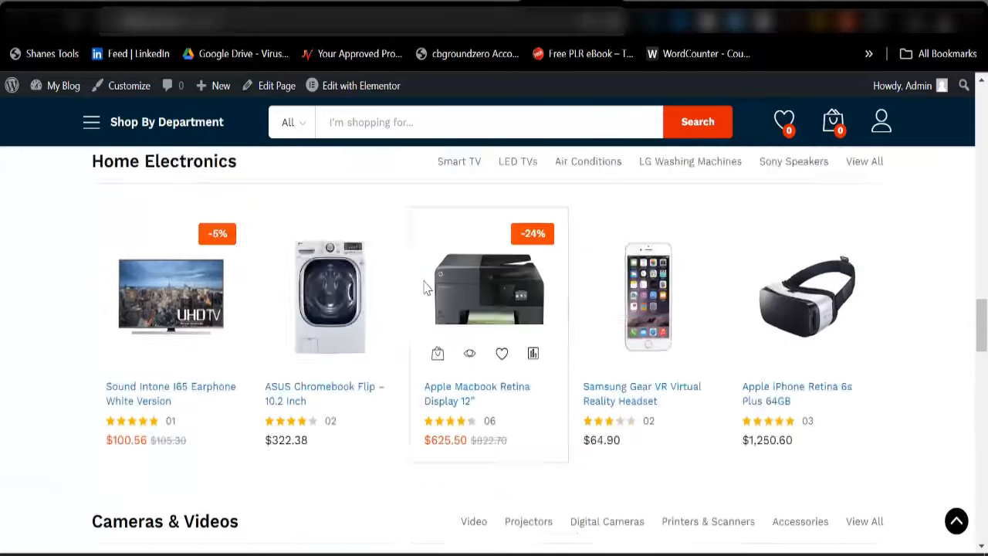
pyautogui.scroll(15, 426, 288)
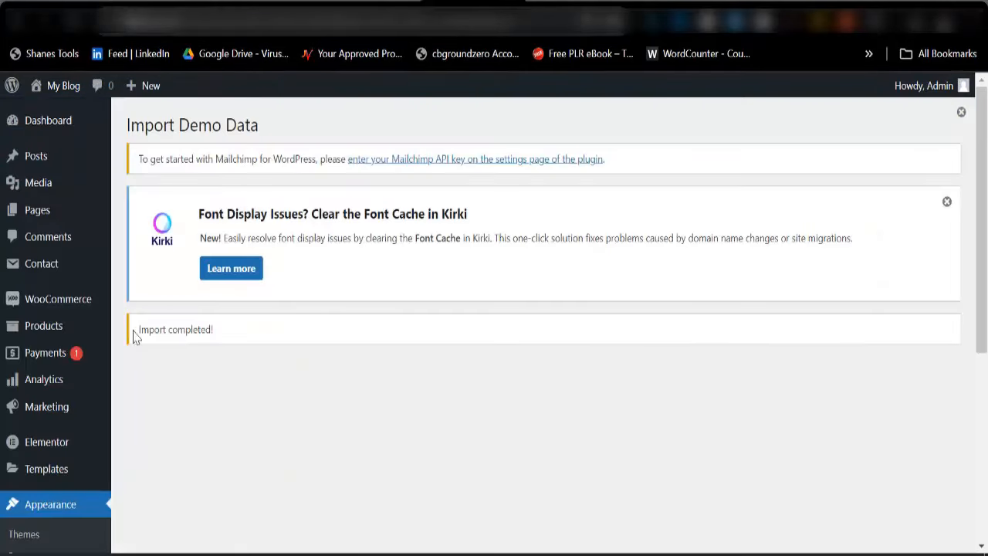
# Bulk-delete the first page of categories in Products > Categories
pyautogui.moveTo(43, 334)
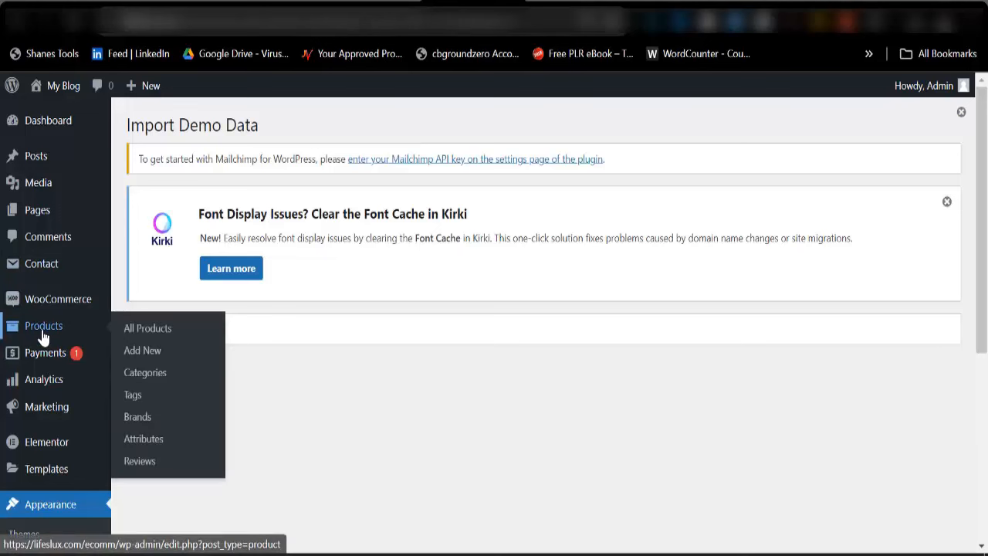
pyautogui.click(146, 374)
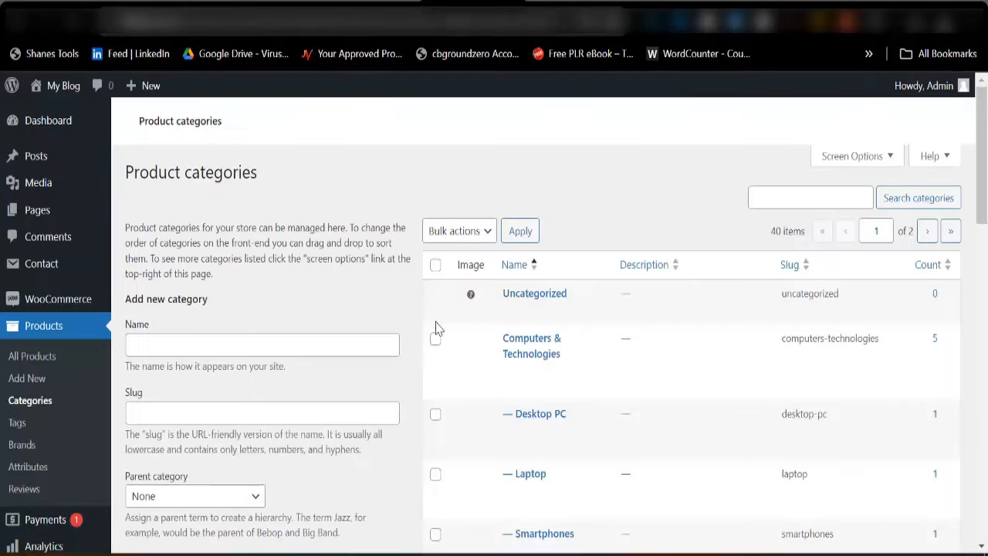
pyautogui.scroll(-4, 541, 322)
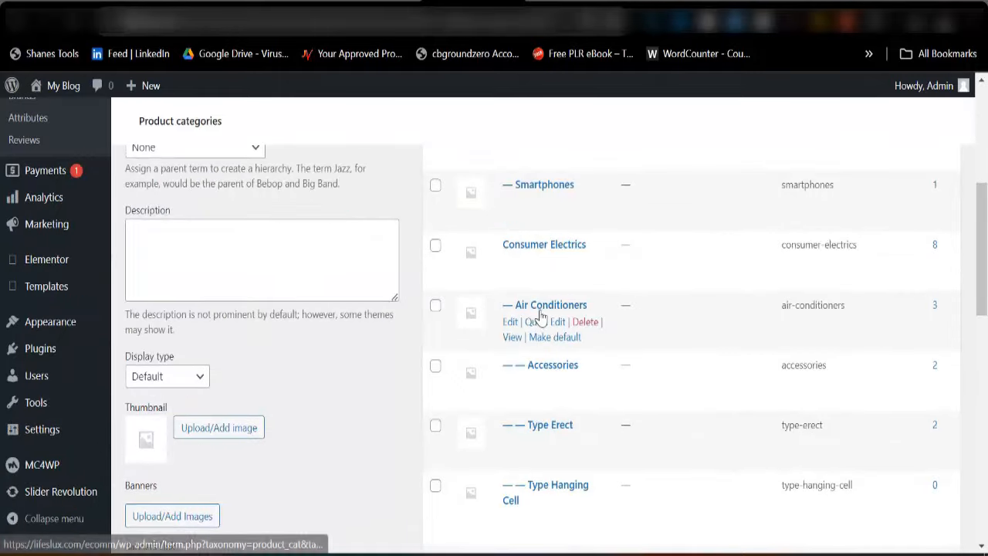
pyautogui.scroll(4, 542, 318)
pyautogui.click(436, 267)
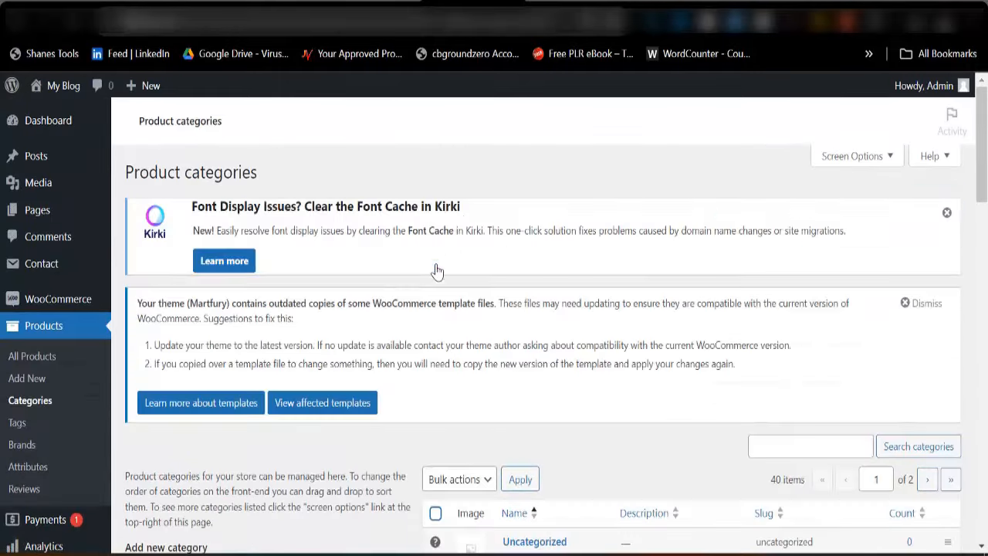
pyautogui.scroll(-5, 442, 274)
pyautogui.scroll(3, 466, 307)
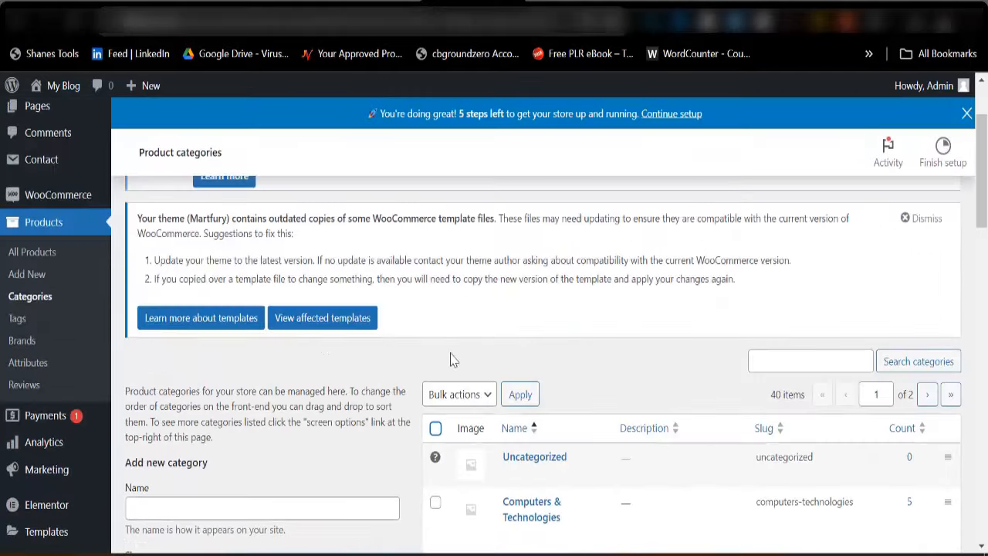
pyautogui.click(435, 424)
pyautogui.scroll(-1, 469, 415)
pyautogui.scroll(-2, 468, 414)
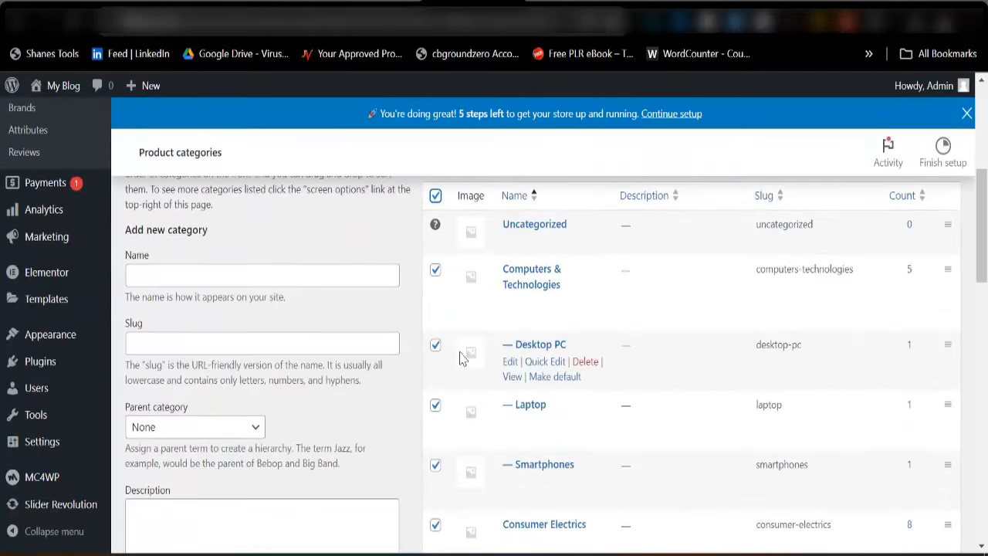
pyautogui.scroll(2, 498, 386)
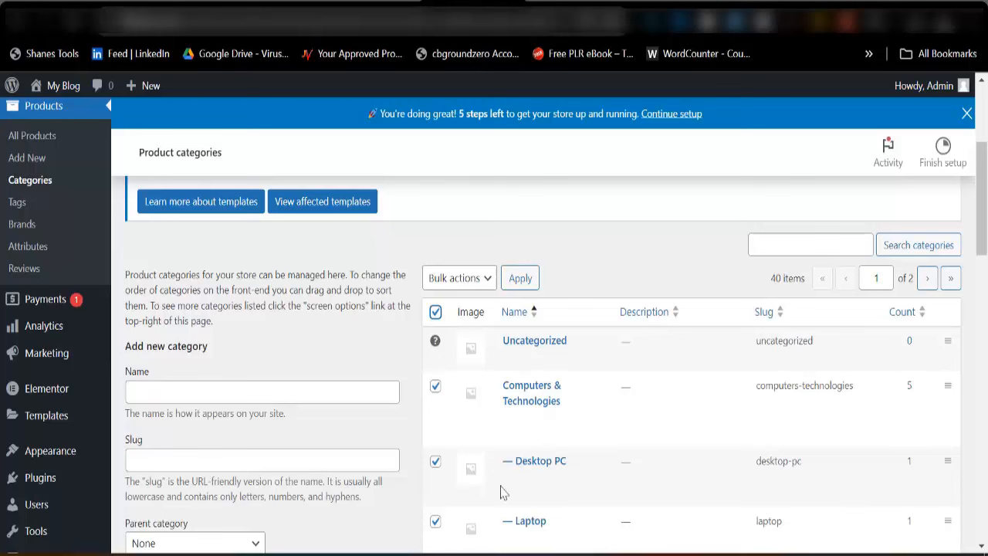
pyautogui.click(460, 281)
pyautogui.click(463, 313)
pyautogui.click(520, 281)
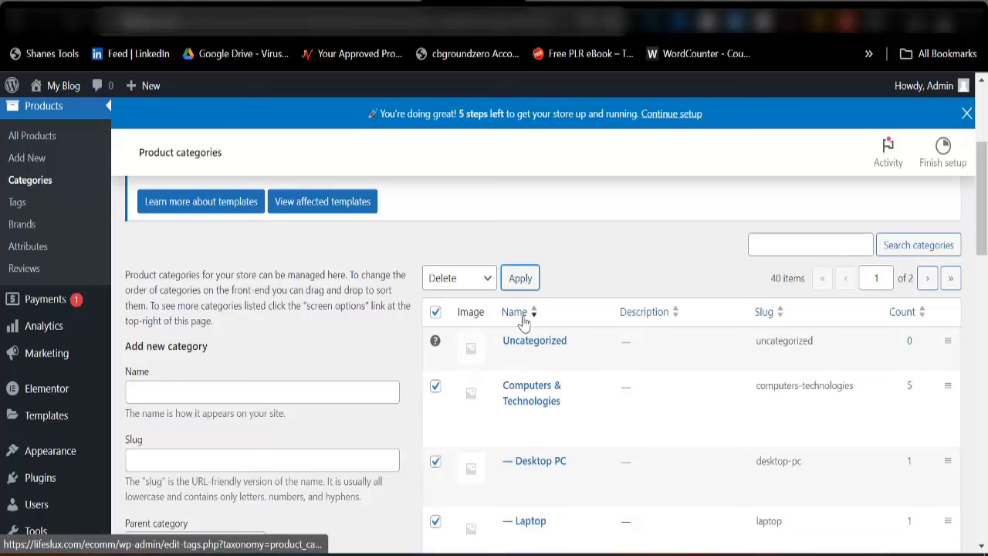
# Bulk-delete the next batch of remaining product categories
pyautogui.scroll(-3, 486, 379)
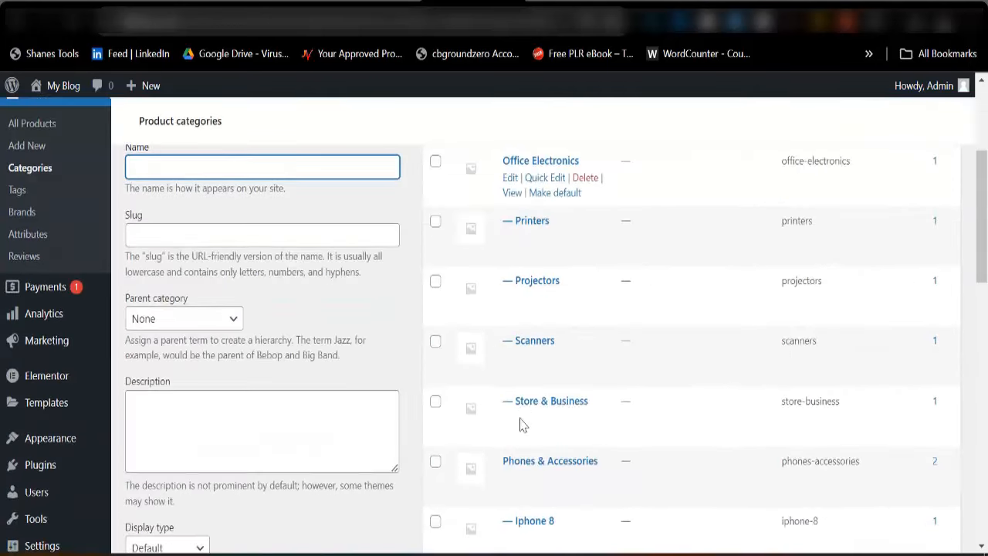
pyautogui.scroll(3, 433, 309)
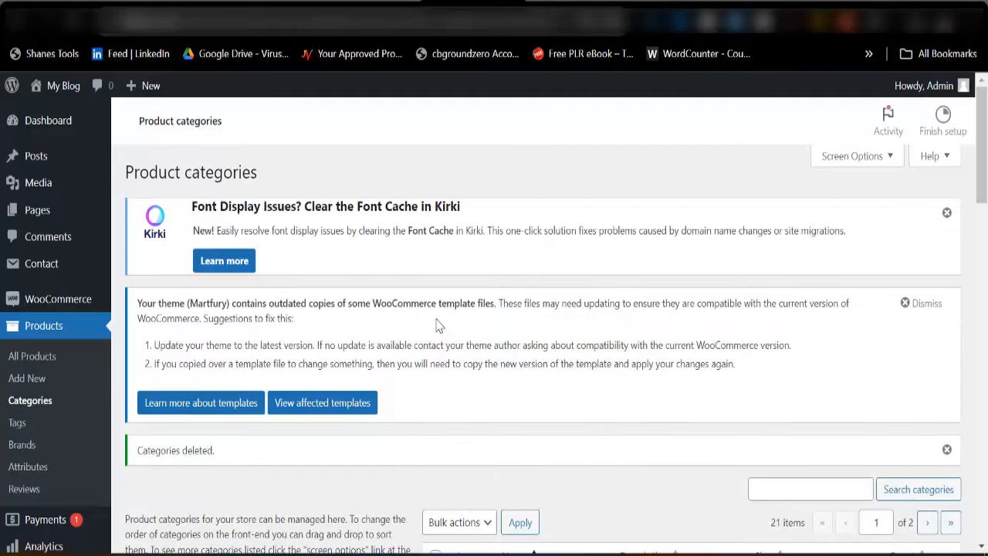
pyautogui.scroll(-3, 440, 332)
pyautogui.click(436, 355)
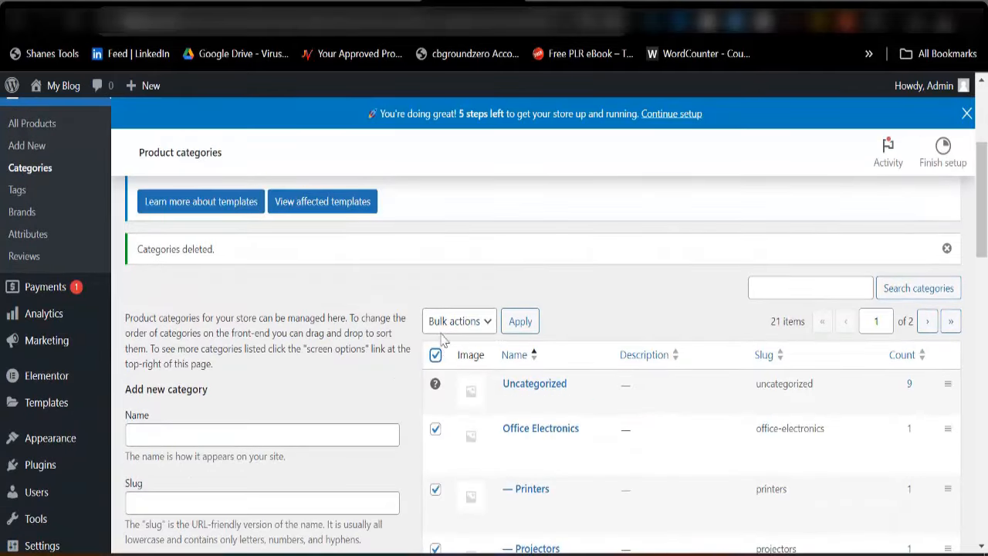
pyautogui.click(449, 321)
pyautogui.click(444, 355)
pyautogui.click(514, 326)
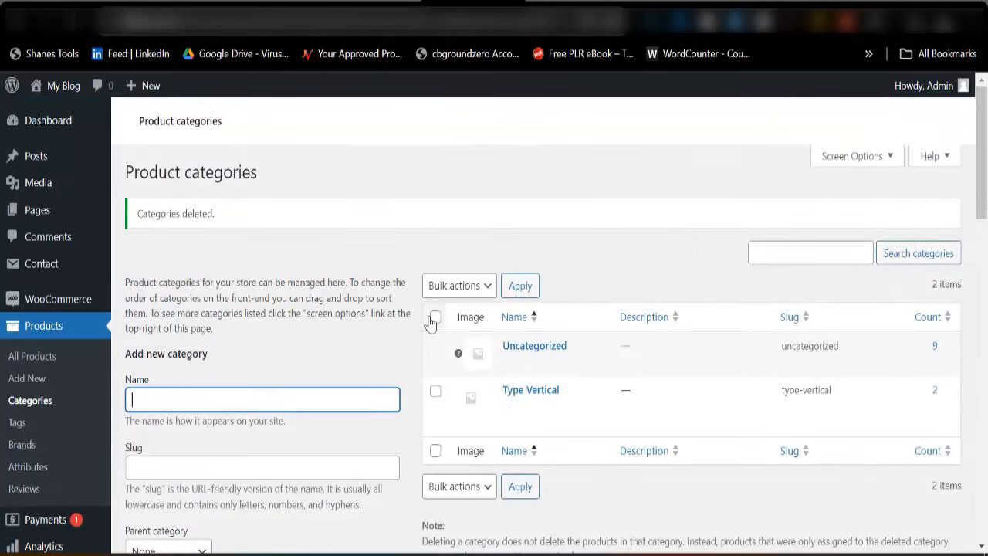
# Delete the last extra category, Type Vertical, leaving only Uncategorized
pyautogui.scroll(-3, 463, 317)
pyautogui.scroll(-1, 464, 313)
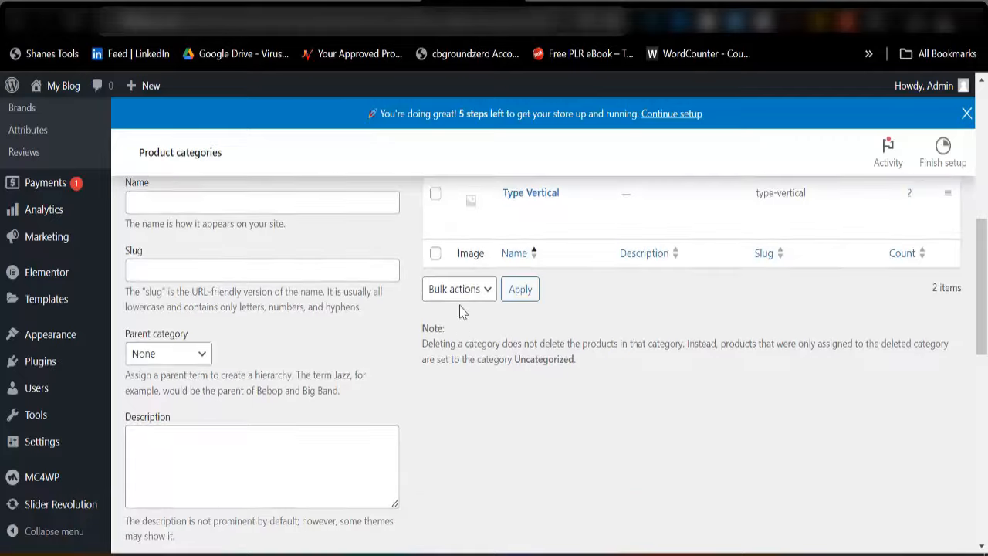
pyautogui.scroll(7, 461, 329)
pyautogui.scroll(-4, 452, 386)
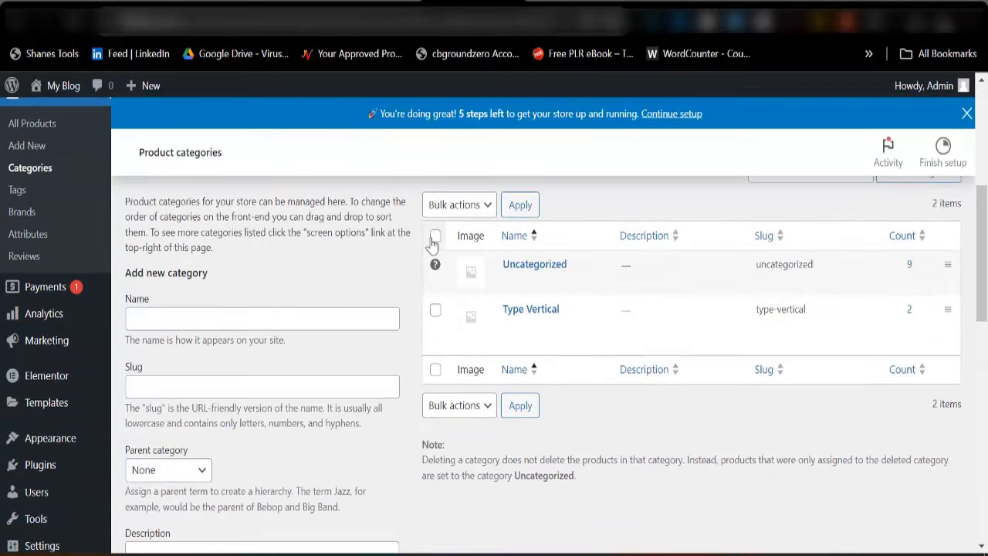
pyautogui.click(436, 235)
pyautogui.click(467, 210)
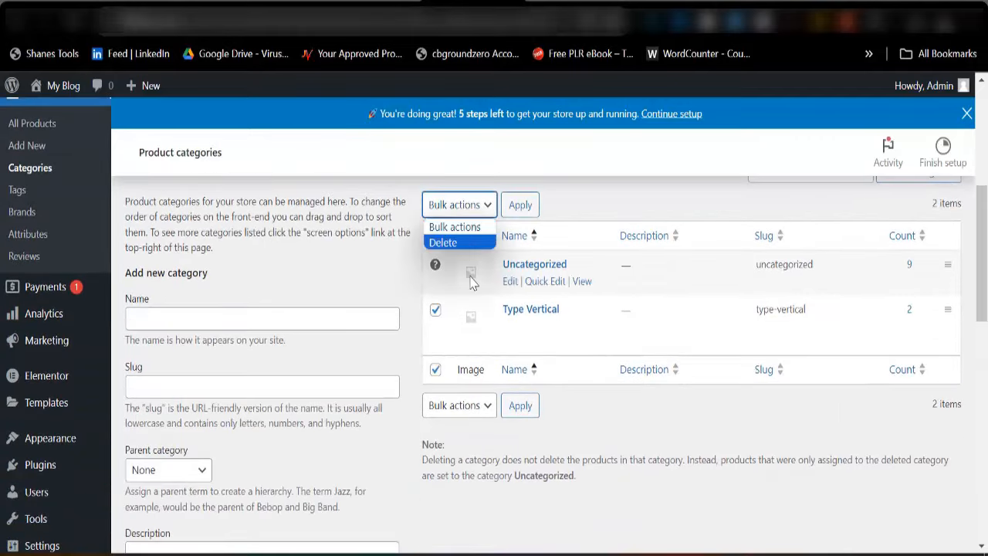
pyautogui.click(455, 244)
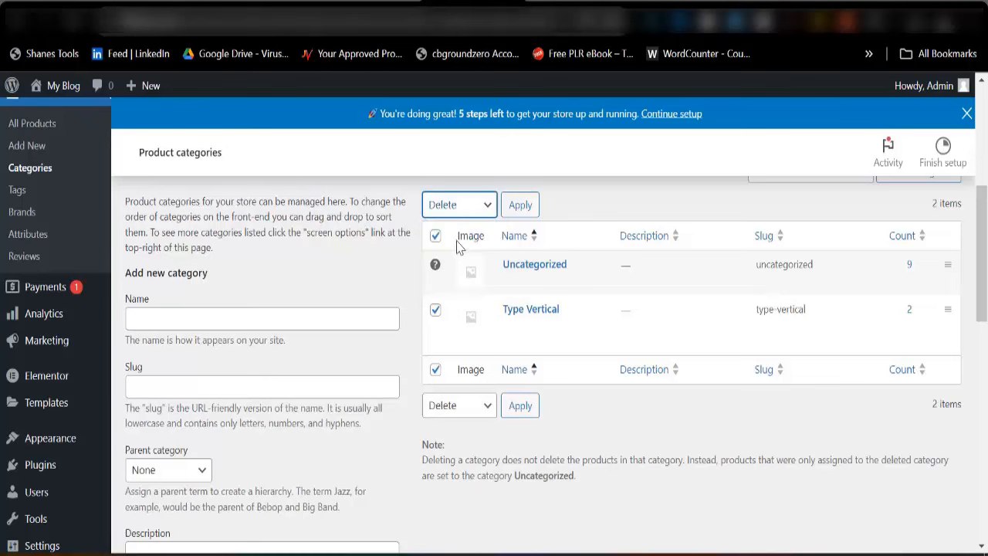
pyautogui.click(517, 207)
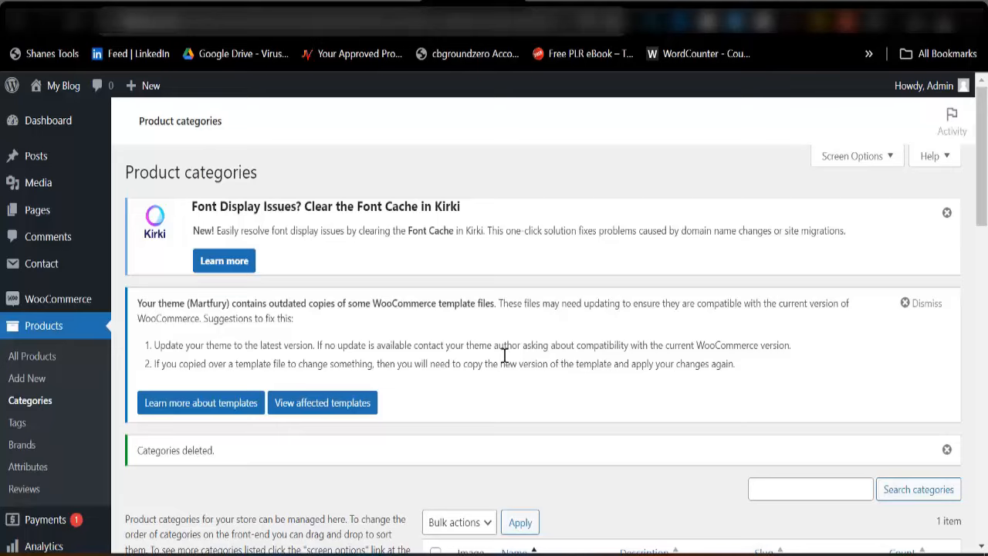
pyautogui.scroll(-5, 510, 332)
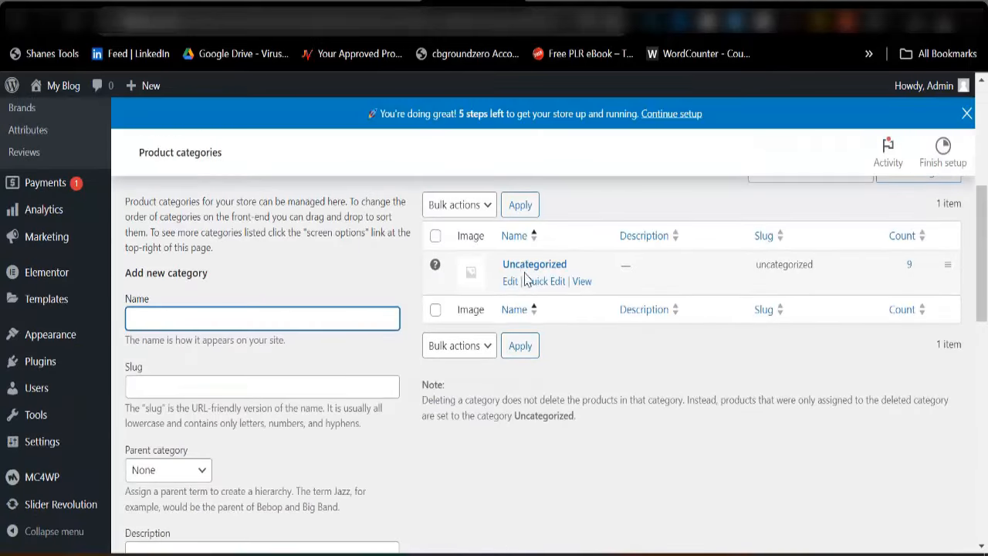
# Rename the Uncategorized category to Accessories
pyautogui.click(511, 283)
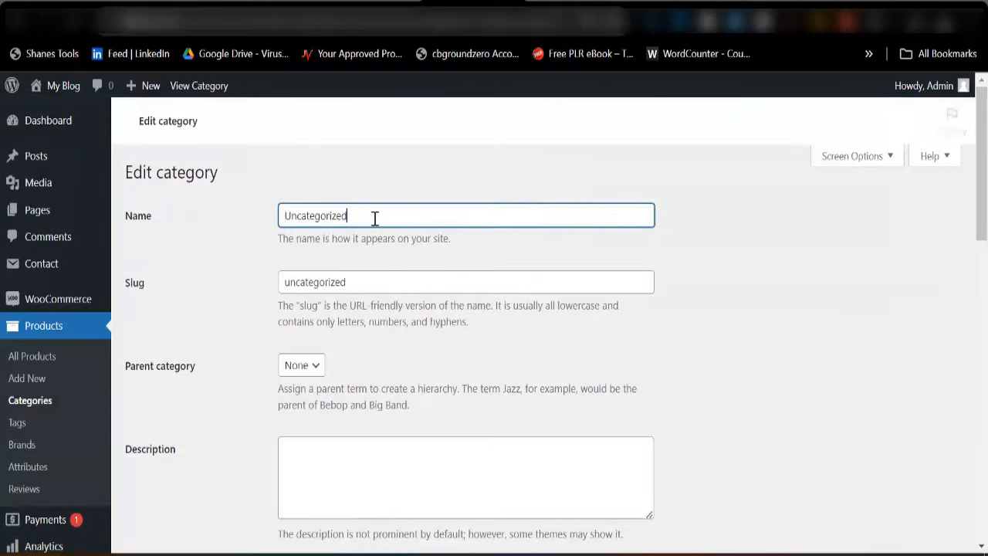
pyautogui.hotkey('ctrl', 'a')
pyautogui.write('A')
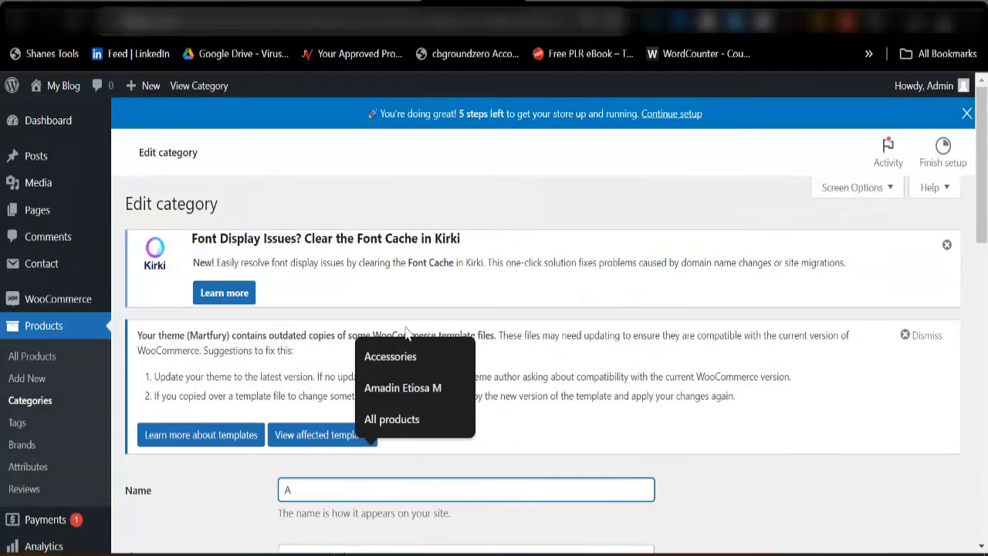
pyautogui.click(402, 357)
pyautogui.scroll(-5, 347, 342)
pyautogui.scroll(1, 345, 285)
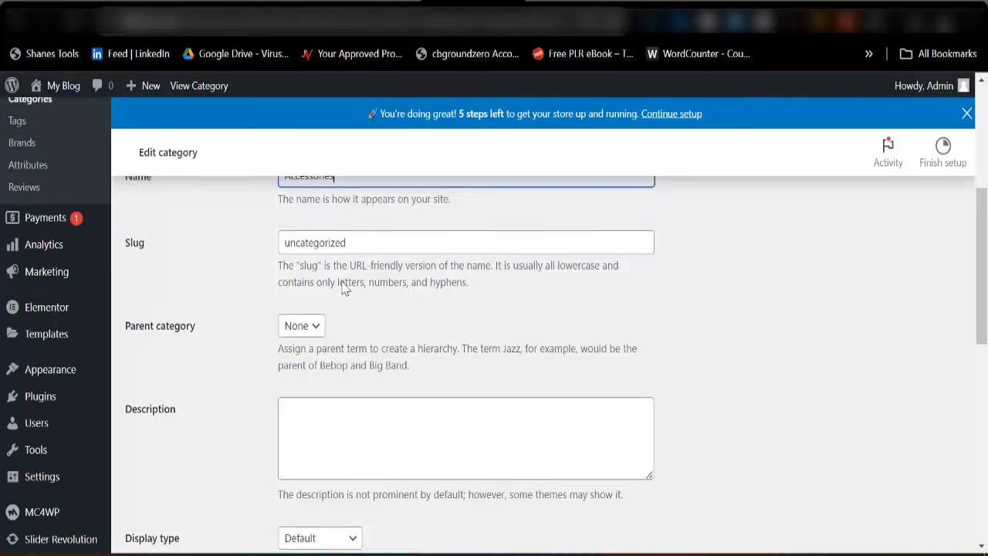
pyautogui.scroll(1, 345, 286)
# Change the category's slug to Accessories
pyautogui.click(369, 327)
pyautogui.hotkey('ctrl', 'a')
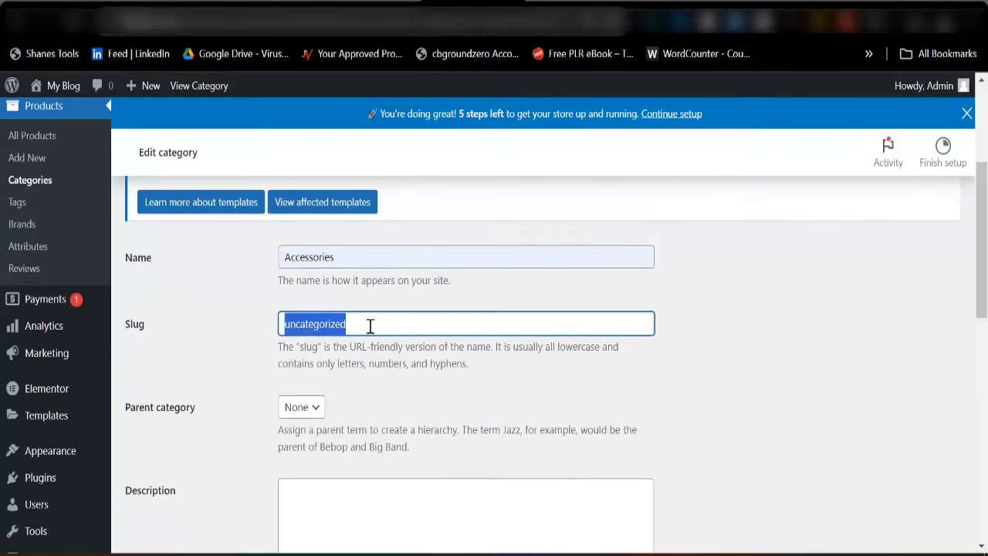
pyautogui.write('A')
pyautogui.click(378, 357)
pyautogui.scroll(-2, 400, 361)
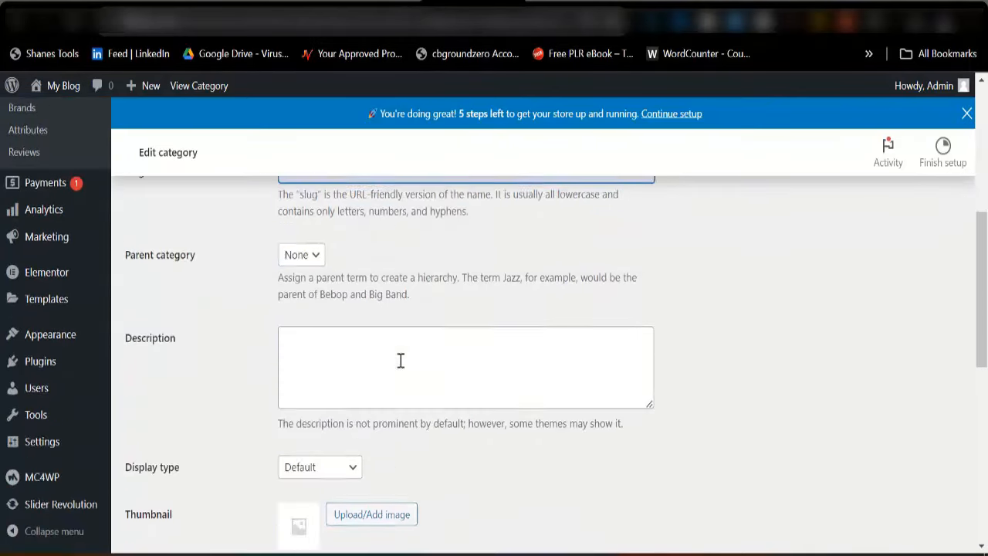
pyautogui.scroll(-1, 400, 360)
pyautogui.scroll(1, 224, 351)
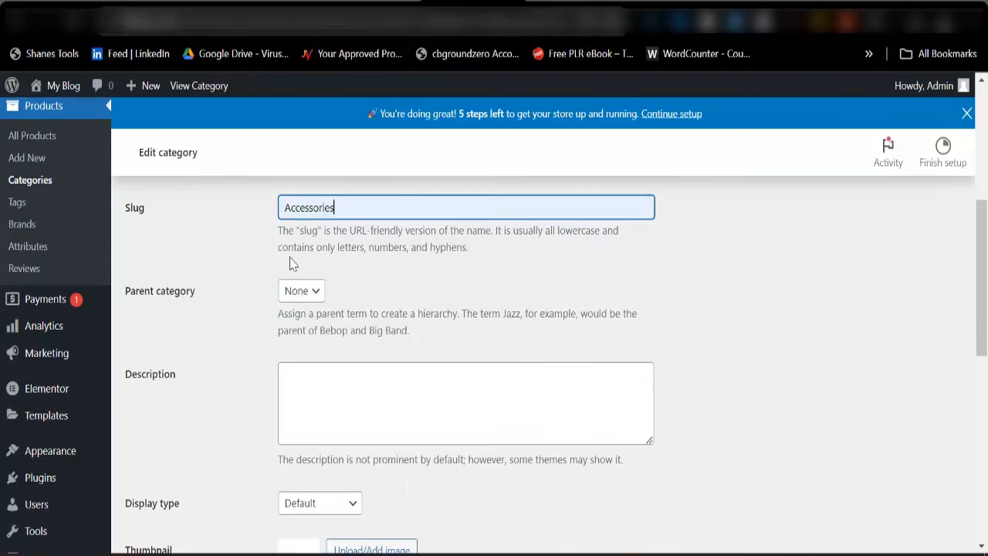
pyautogui.scroll(-3, 309, 282)
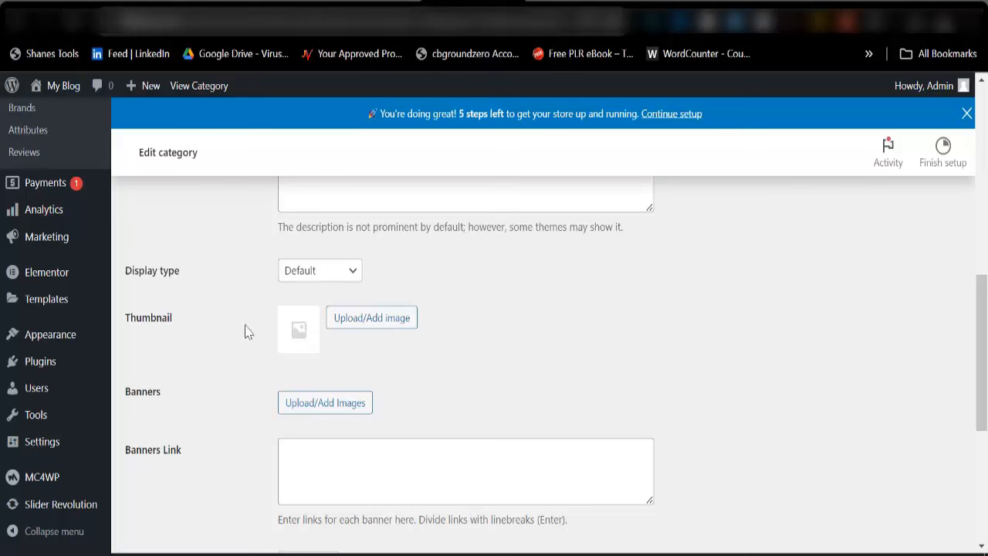
# Upload the three images files from Downloads into the media library
pyautogui.click(381, 326)
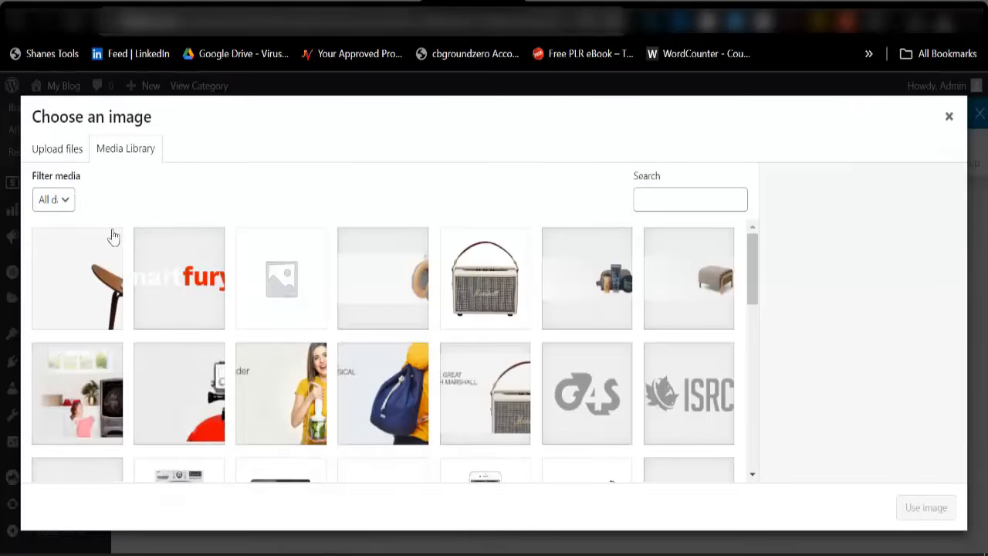
pyautogui.click(63, 156)
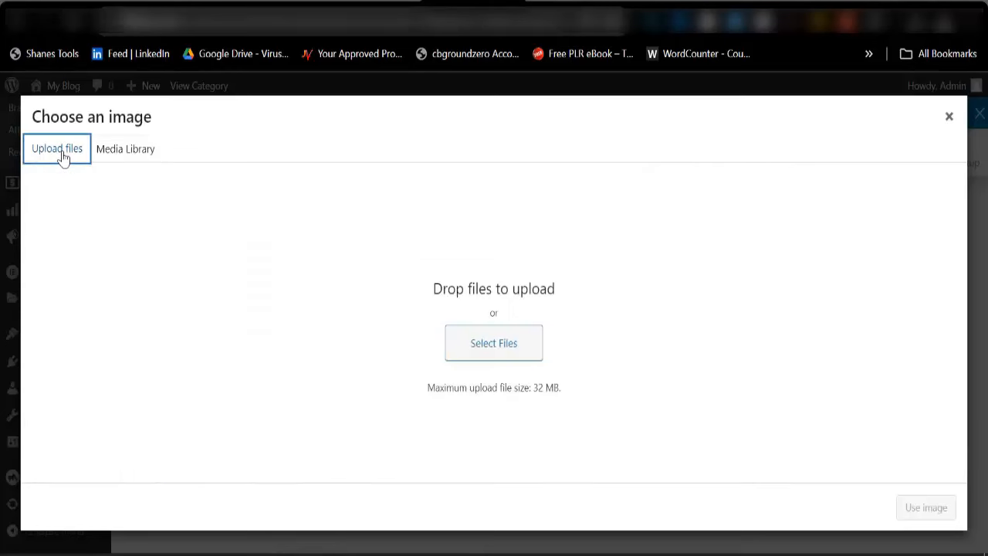
pyautogui.click(489, 349)
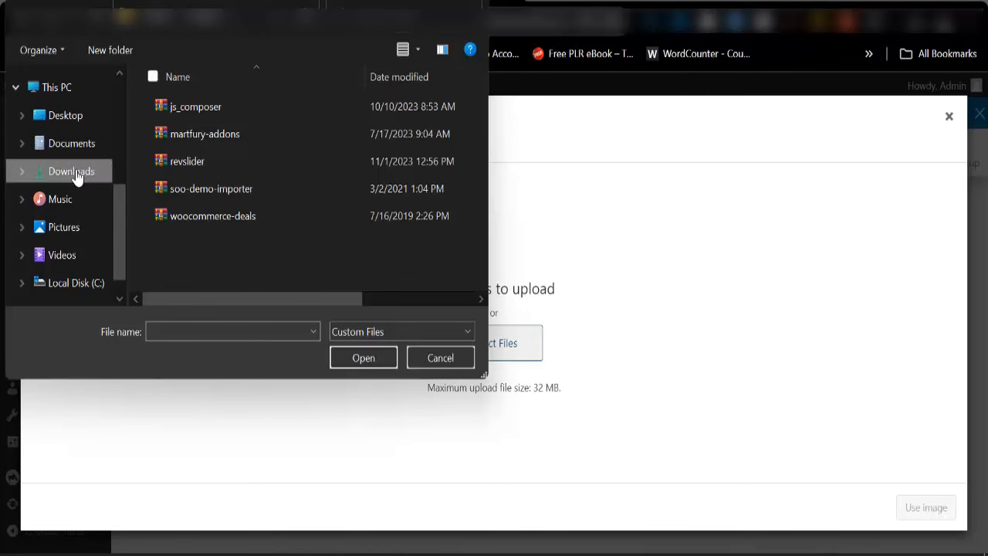
pyautogui.click(75, 173)
pyautogui.scroll(-5, 271, 228)
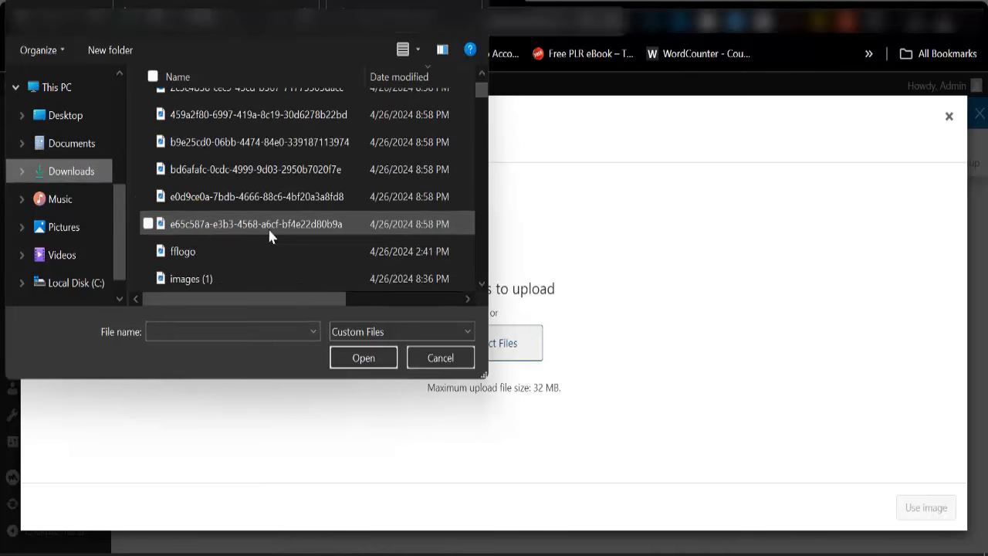
pyautogui.scroll(-1, 270, 234)
pyautogui.scroll(3, 269, 231)
pyautogui.scroll(-1, 262, 228)
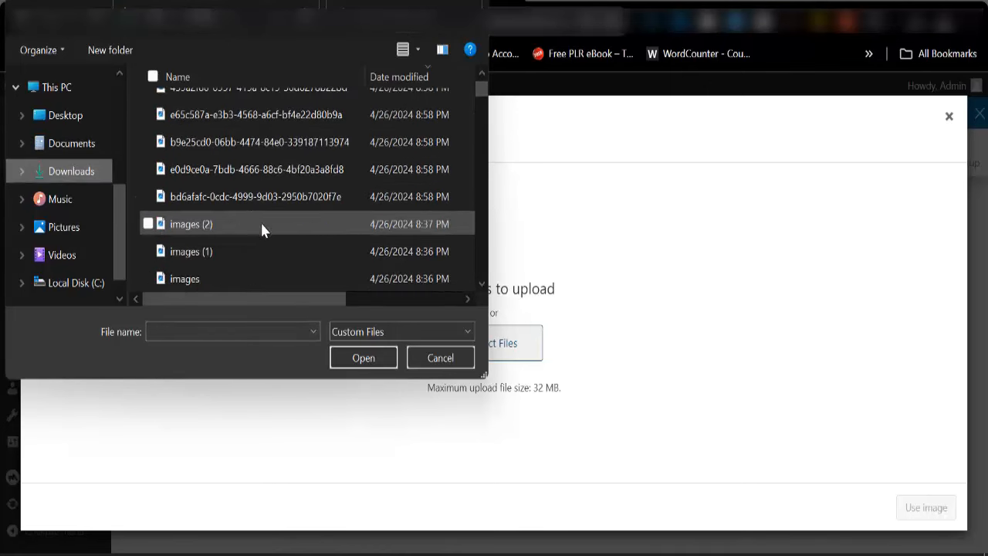
pyautogui.click(241, 232)
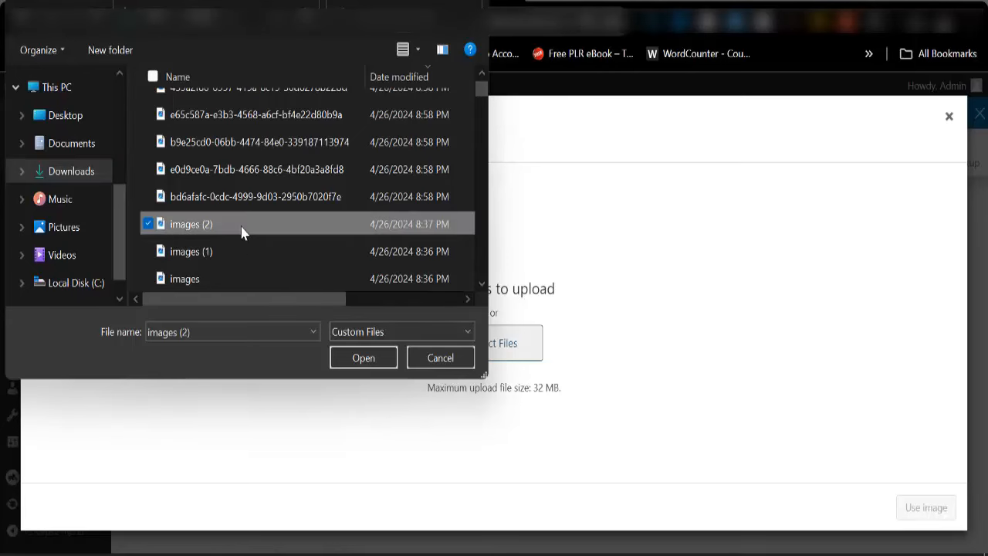
pyautogui.hotkey('shift', 'Down')
pyautogui.hotkey('shift', 'Down')
pyautogui.click(359, 359)
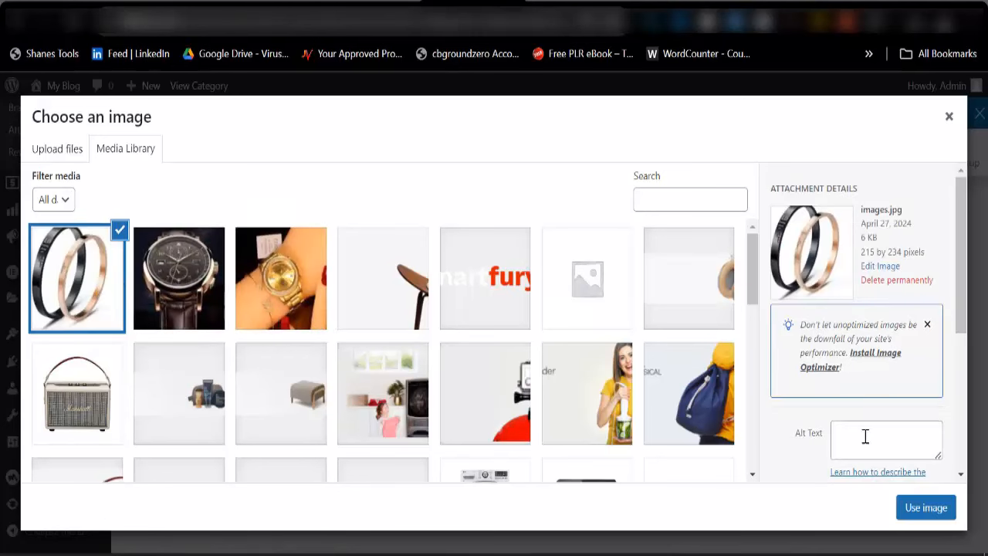
# Set the bracelet photo as the Accessories thumbnail and update the category
pyautogui.click(926, 507)
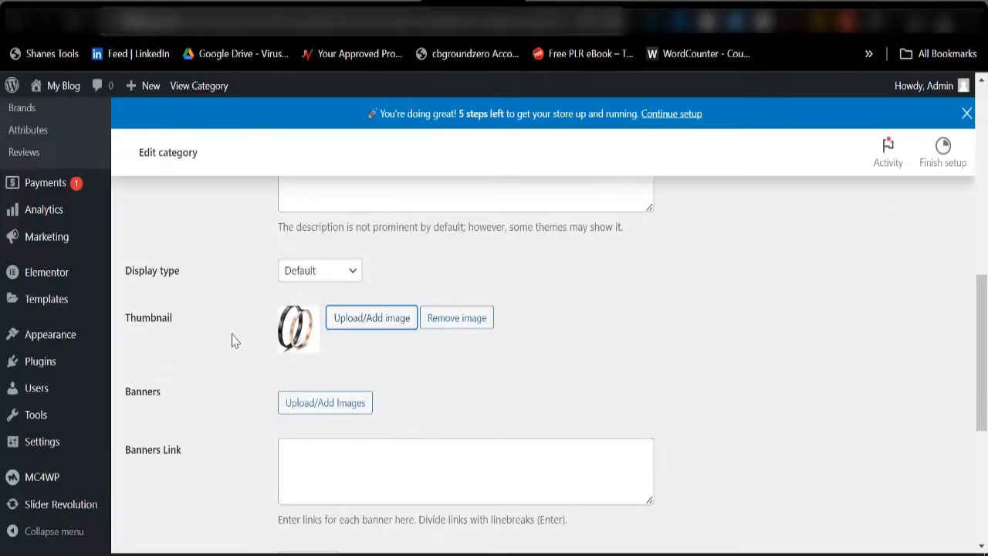
pyautogui.scroll(4, 255, 338)
pyautogui.scroll(-4, 261, 393)
pyautogui.scroll(-5, 309, 348)
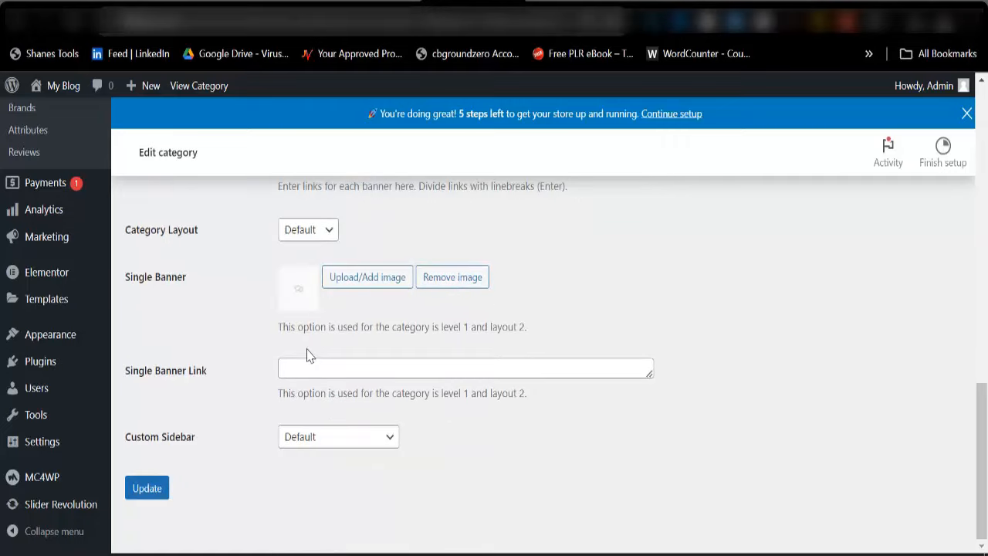
pyautogui.click(149, 489)
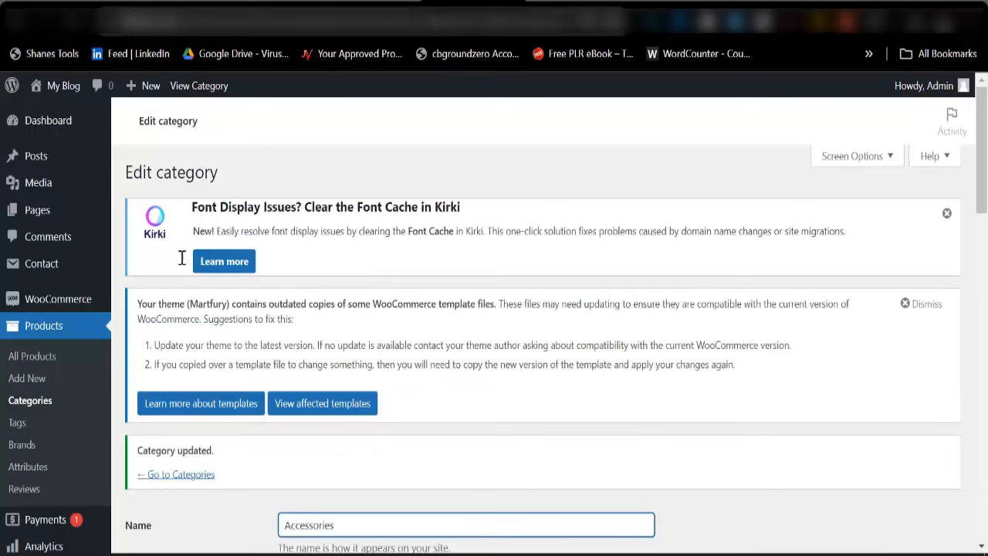
pyautogui.scroll(1, 360, 280)
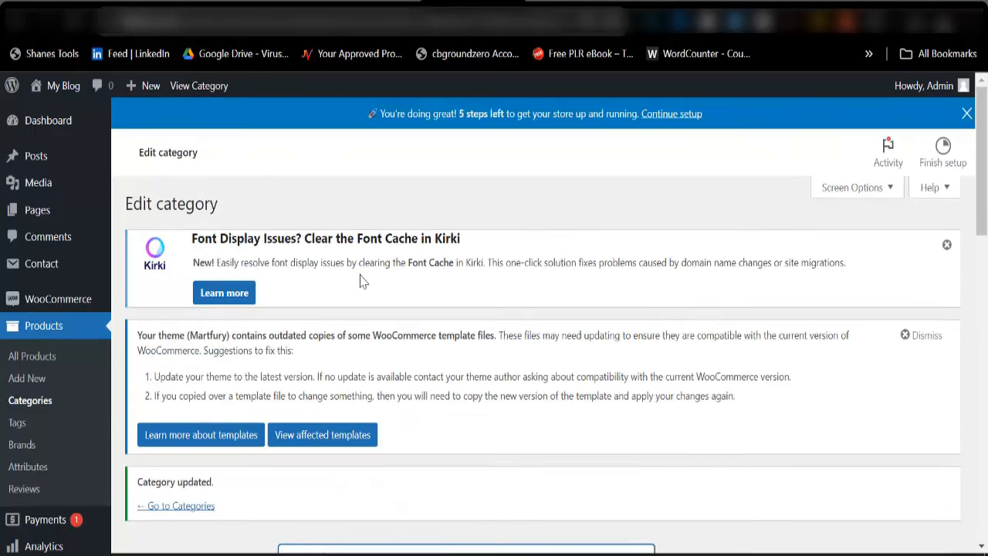
pyautogui.scroll(-3, 357, 278)
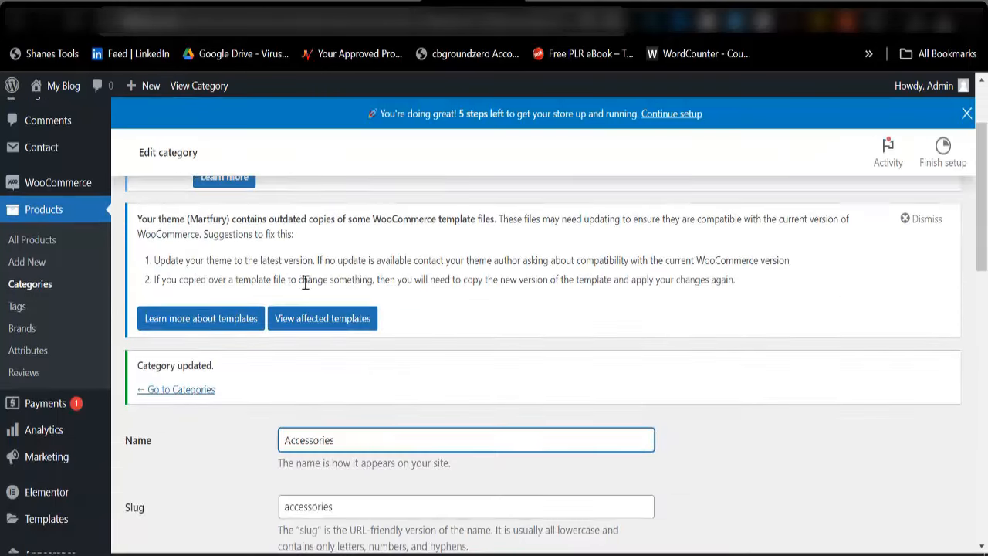
# Back on the product categories list, start a Men Watches category and copy its name into the slug
pyautogui.click(197, 392)
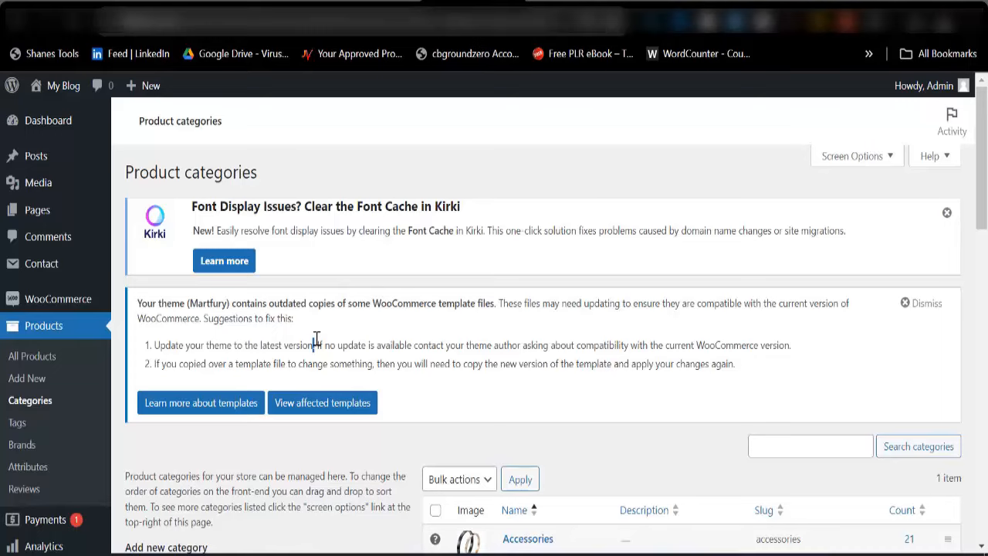
pyautogui.scroll(-3, 317, 339)
pyautogui.click(255, 364)
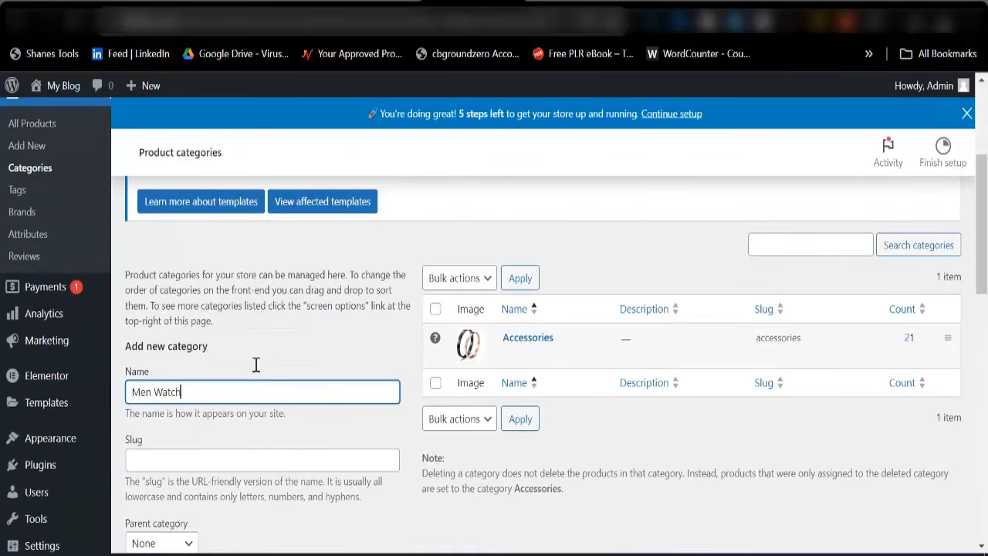
pyautogui.hotkey('ctrl', 'a')
pyautogui.hotkey('ctrl', 'c')
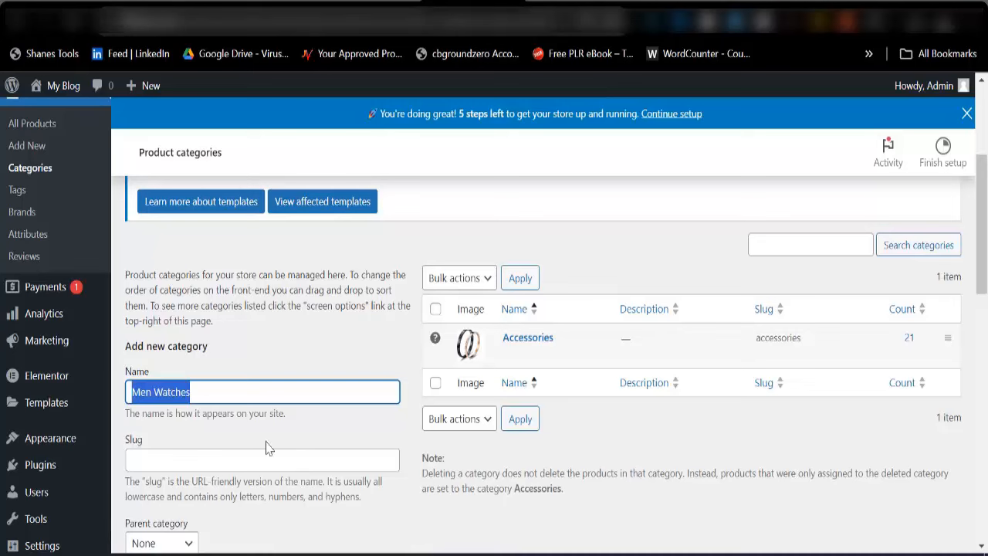
pyautogui.click(269, 458)
pyautogui.hotkey('ctrl', 'v')
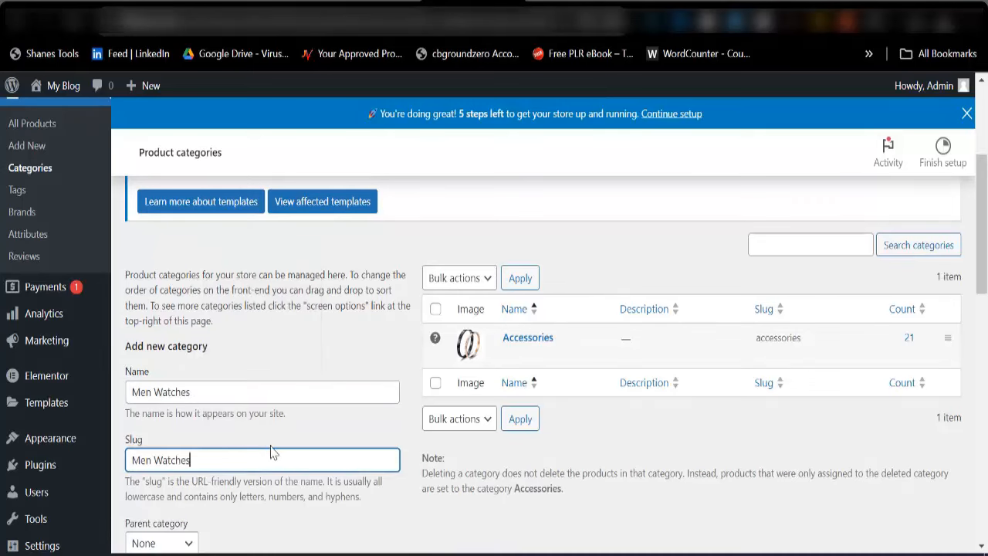
pyautogui.scroll(-5, 263, 440)
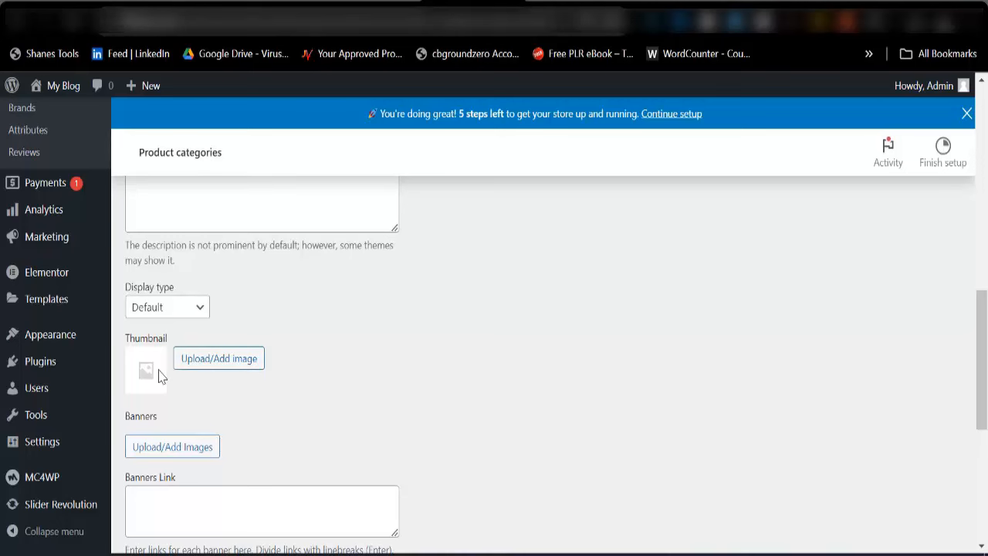
# Set the dark leather-strap watch photo as thumbnail and add the Men Watches category
pyautogui.click(195, 358)
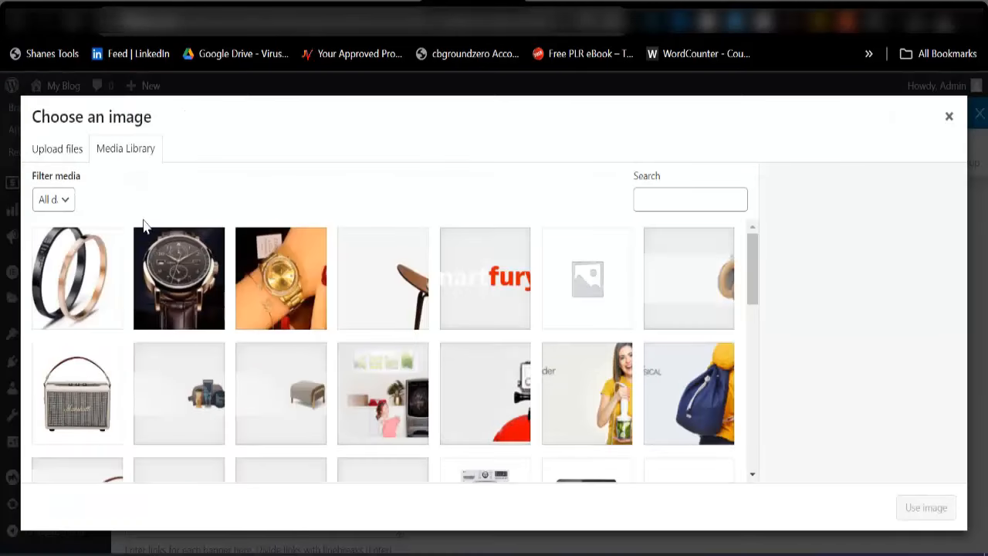
pyautogui.click(173, 276)
pyautogui.click(926, 508)
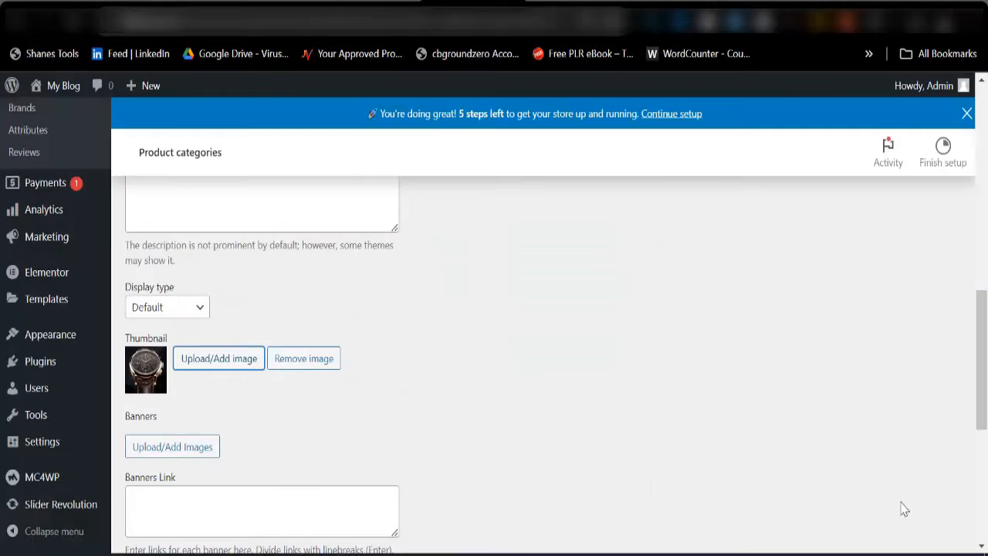
pyautogui.scroll(-10, 313, 442)
pyautogui.click(168, 473)
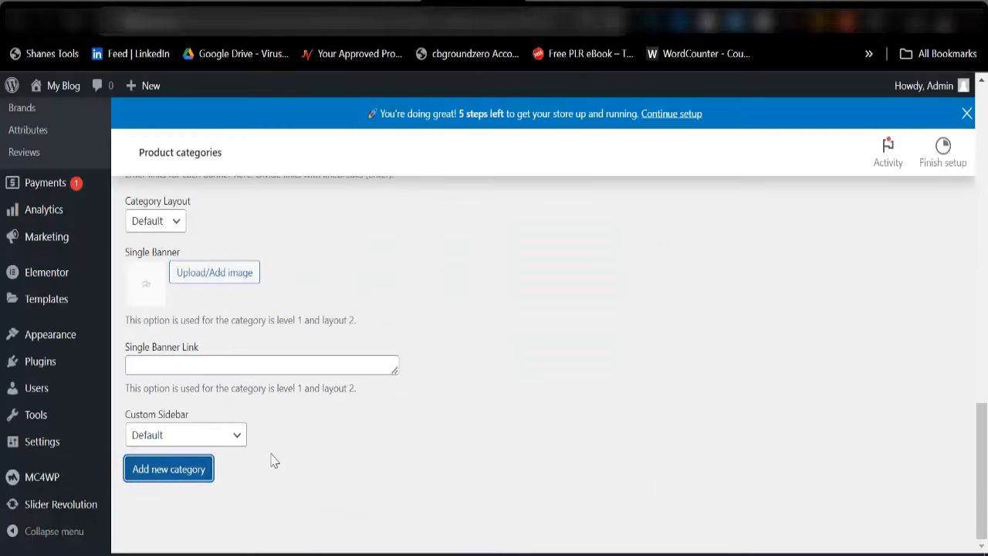
pyautogui.scroll(8, 514, 362)
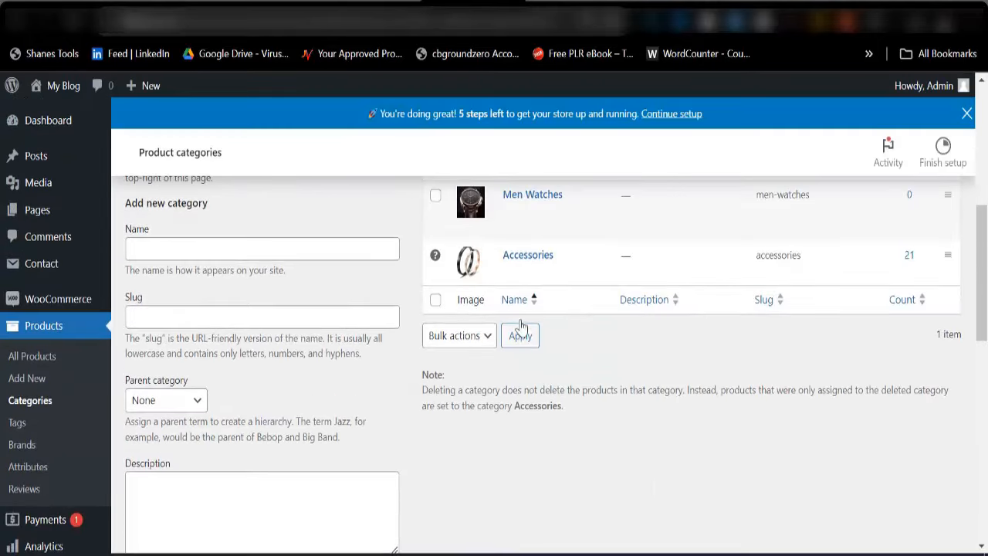
pyautogui.scroll(4, 519, 328)
pyautogui.click(225, 480)
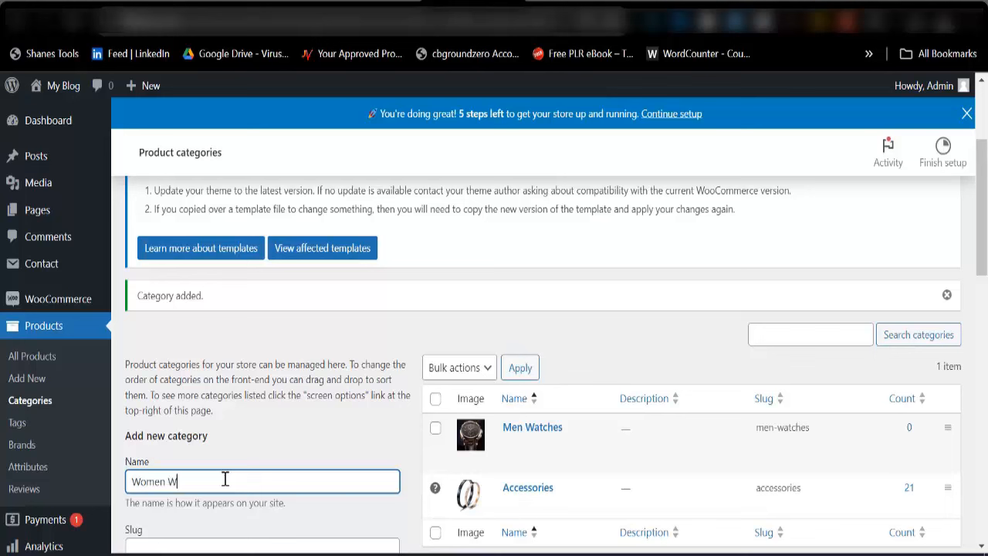
# Copy the Women Watches name into the category's slug field
pyautogui.hotkey('ctrl', 'a')
pyautogui.hotkey('ctrl', 'c')
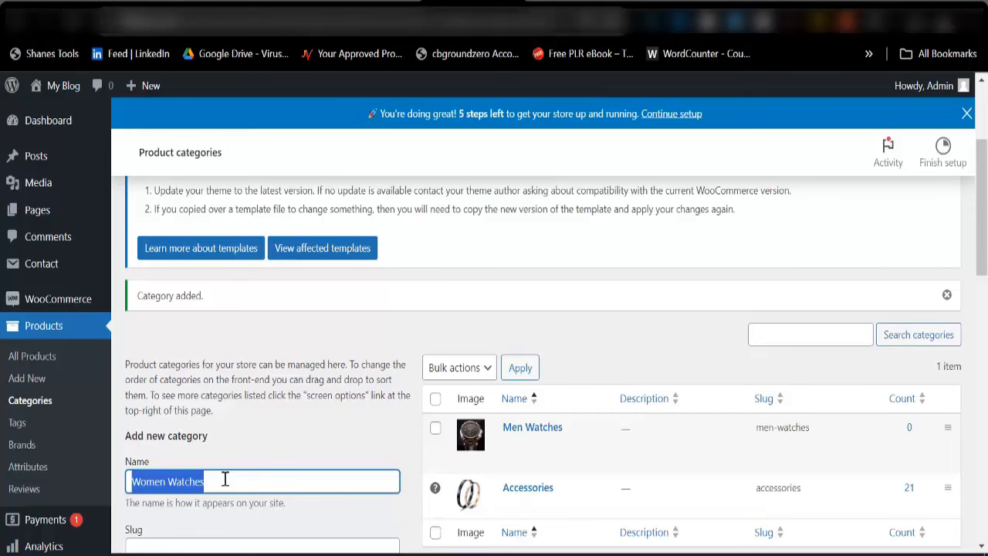
pyautogui.scroll(-5, 223, 481)
pyautogui.click(209, 202)
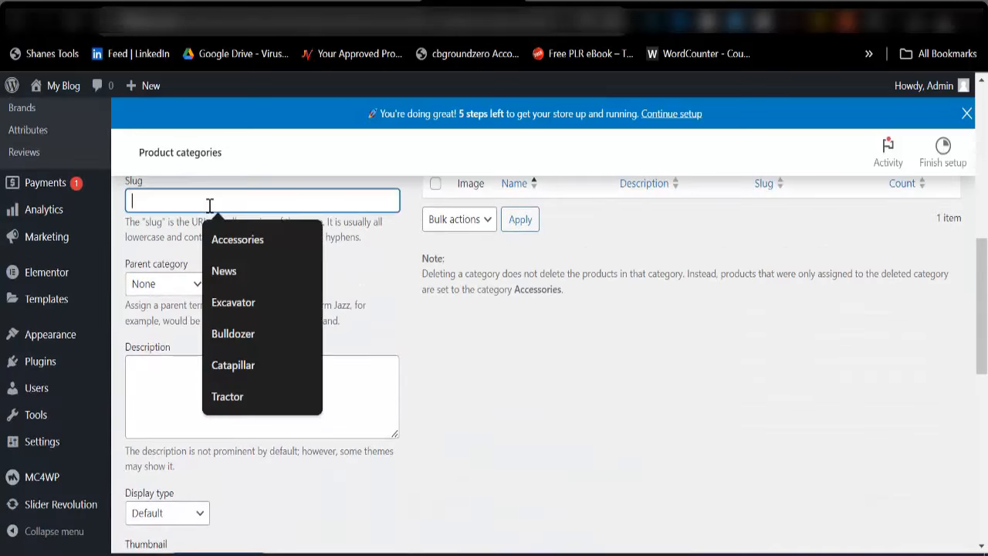
pyautogui.hotkey('ctrl', 'v')
# Use the gold watch photo as thumbnail and add the Women Watches category
pyautogui.scroll(-3, 221, 316)
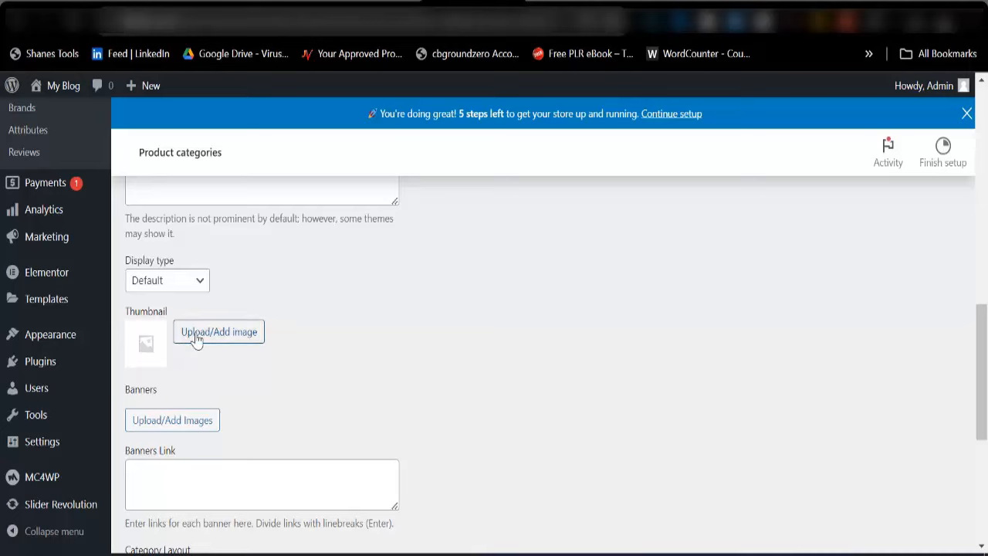
pyautogui.click(197, 338)
pyautogui.click(270, 312)
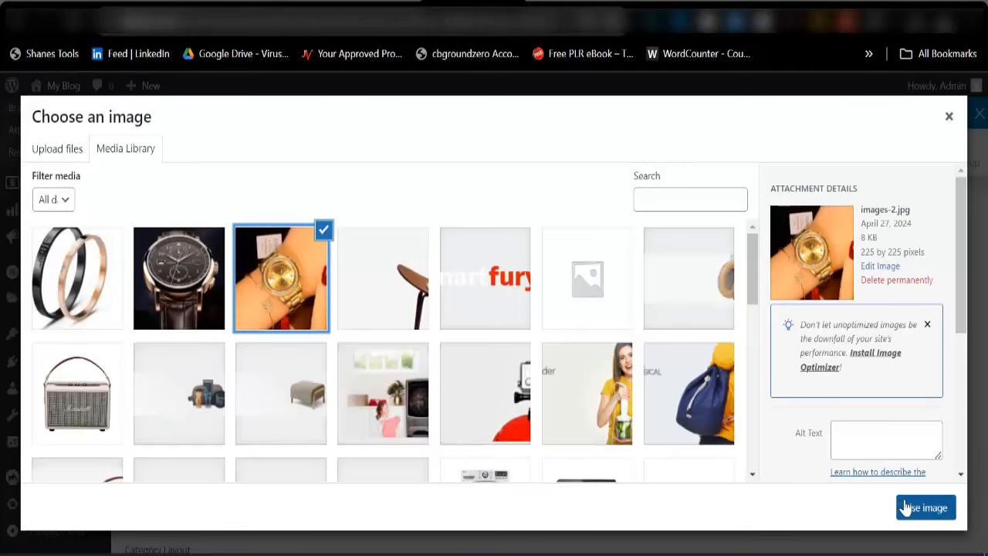
pyautogui.click(923, 507)
pyautogui.scroll(-5, 323, 466)
pyautogui.click(164, 471)
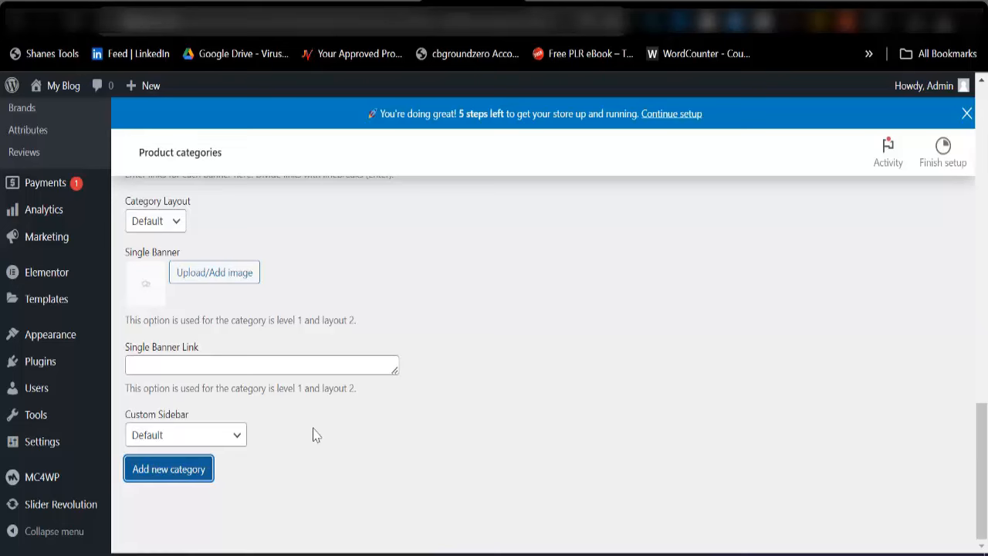
pyautogui.scroll(15, 433, 396)
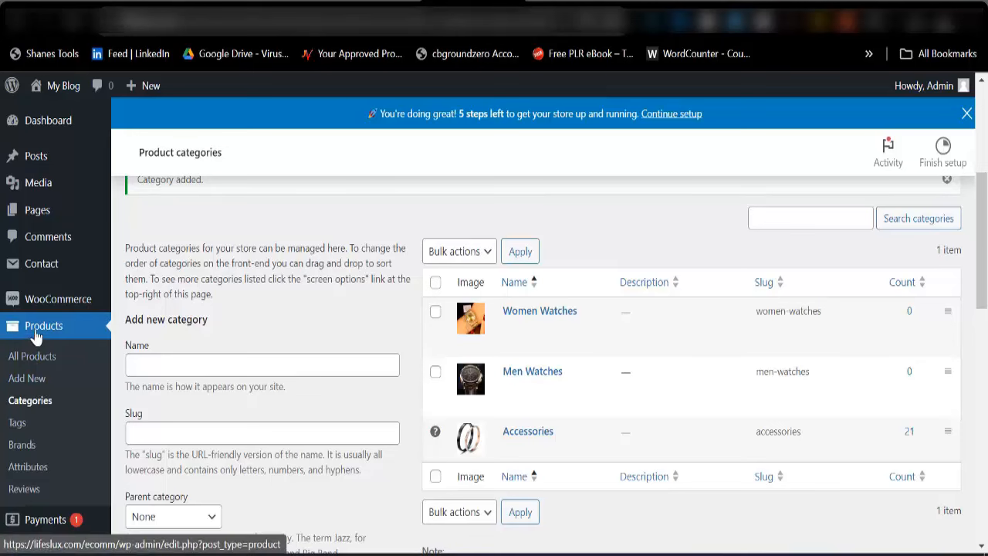
pyautogui.scroll(-3, 39, 351)
# Open Appearance > Menus and load the Primary Menu for editing
pyautogui.scroll(-3, 35, 429)
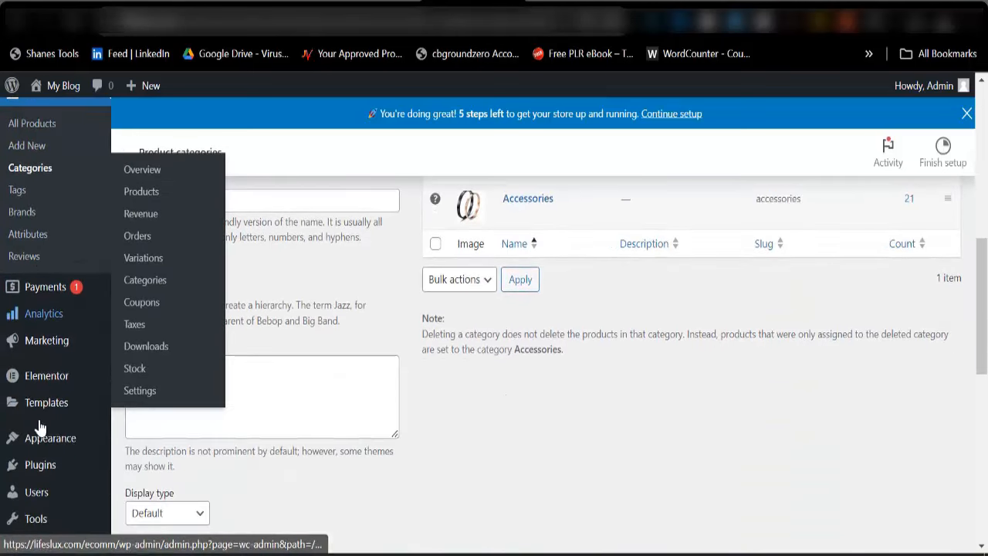
pyautogui.moveTo(46, 442)
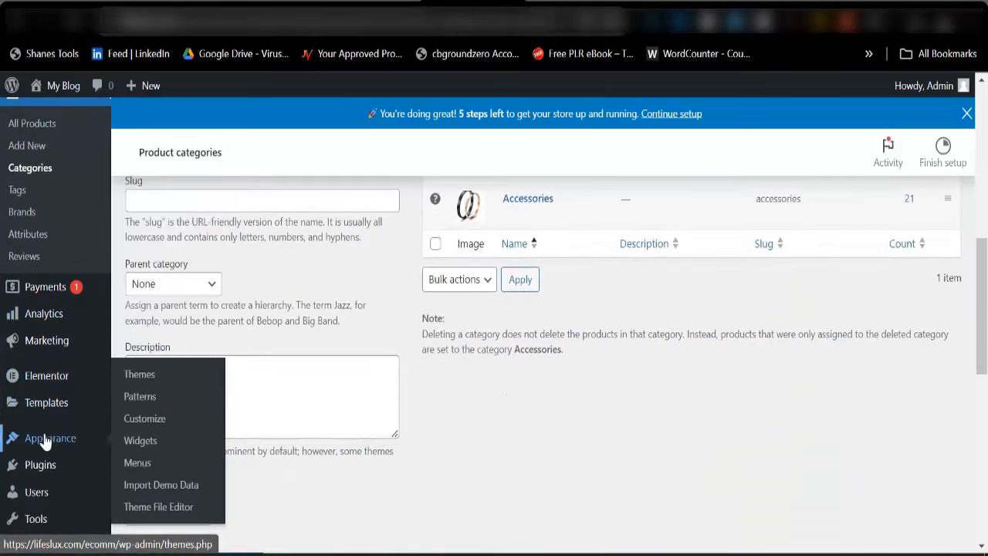
pyautogui.click(136, 467)
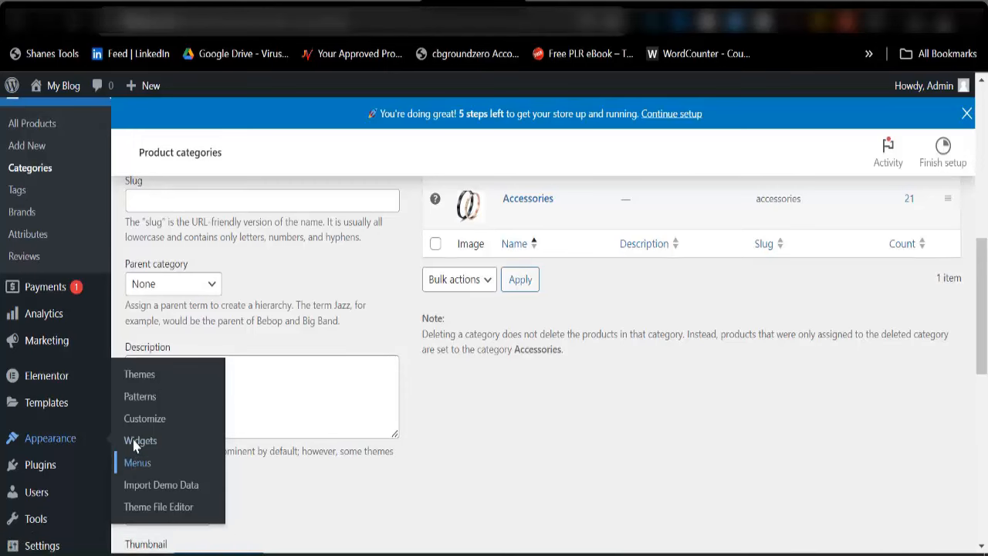
pyautogui.scroll(-4, 132, 428)
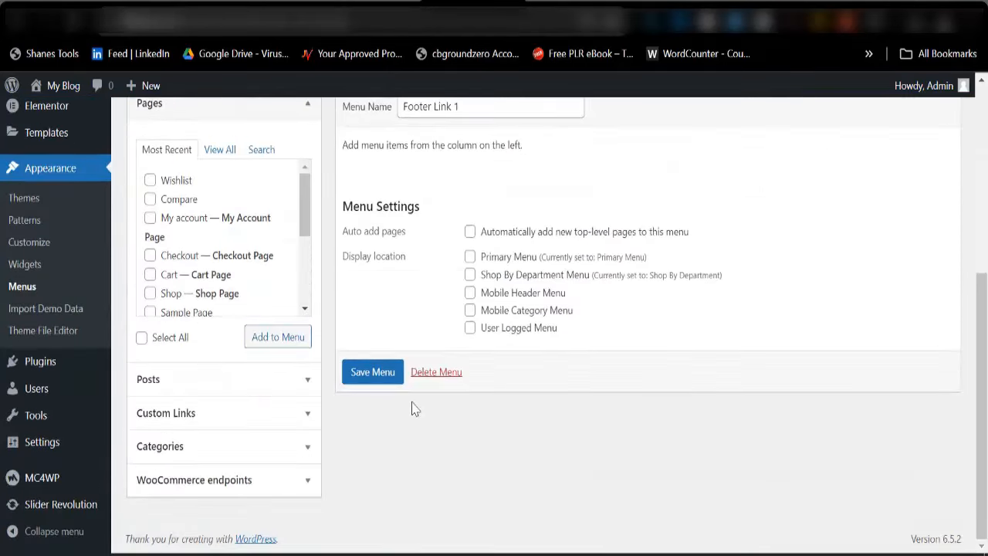
pyautogui.scroll(3, 276, 353)
pyautogui.click(298, 239)
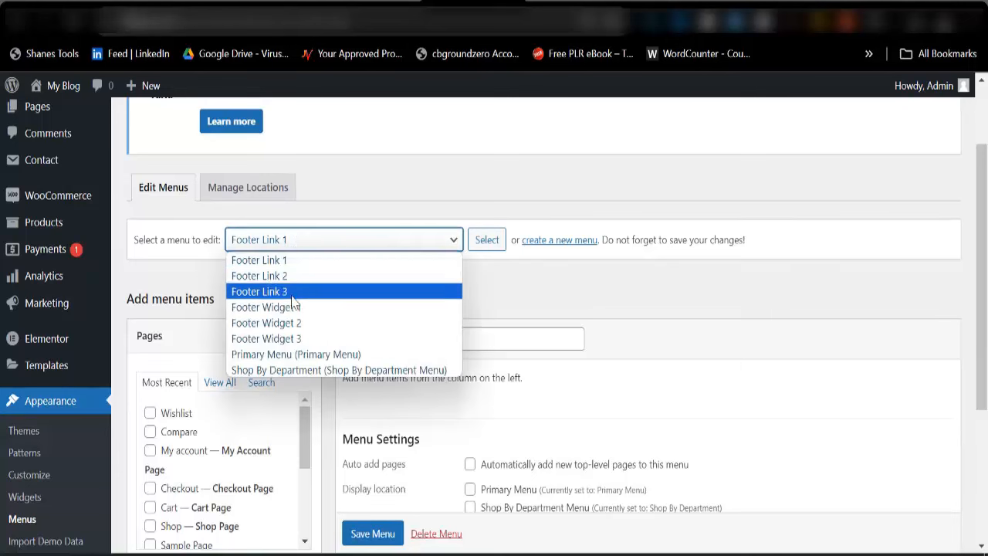
pyautogui.click(293, 356)
pyautogui.click(482, 241)
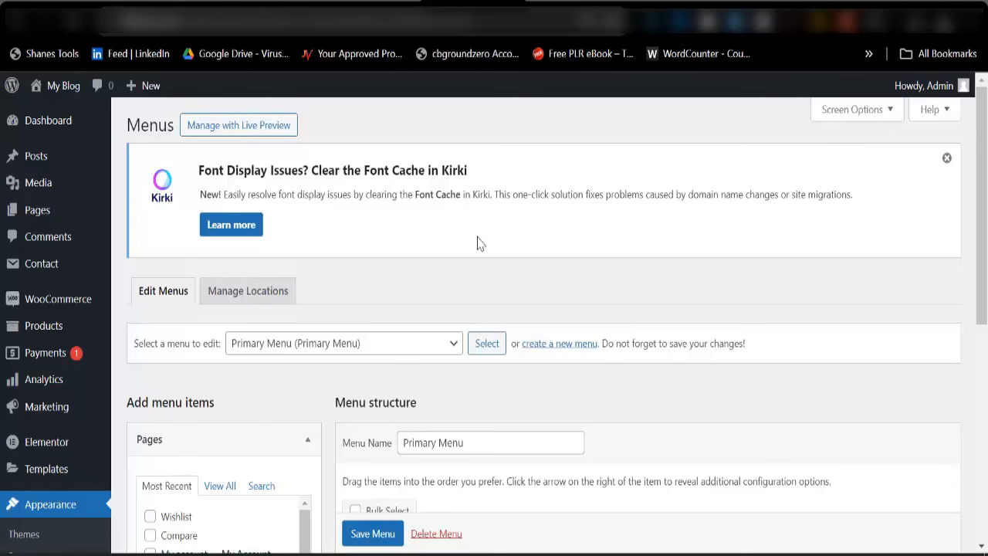
# Save the Primary Menu, then delete it
pyautogui.scroll(-5, 494, 294)
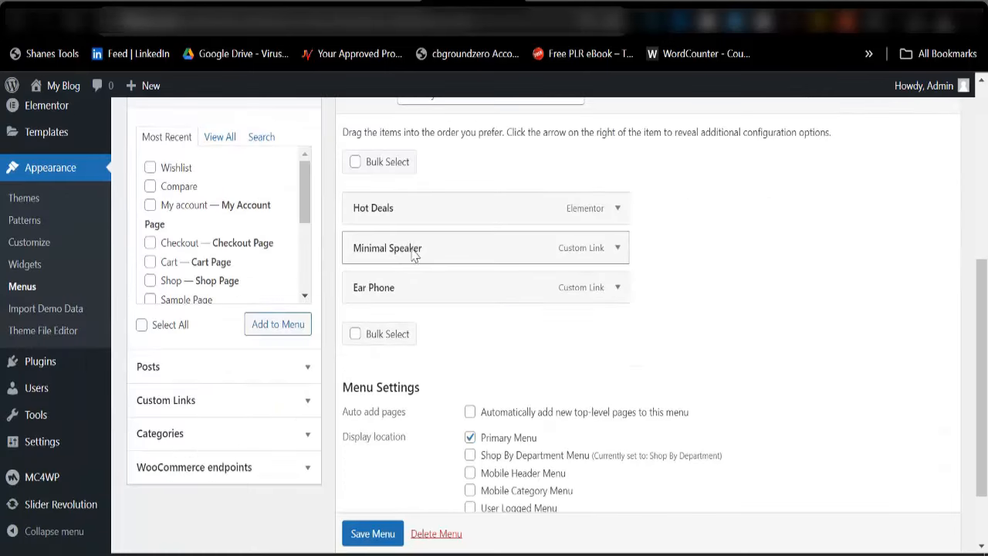
pyautogui.scroll(3, 404, 293)
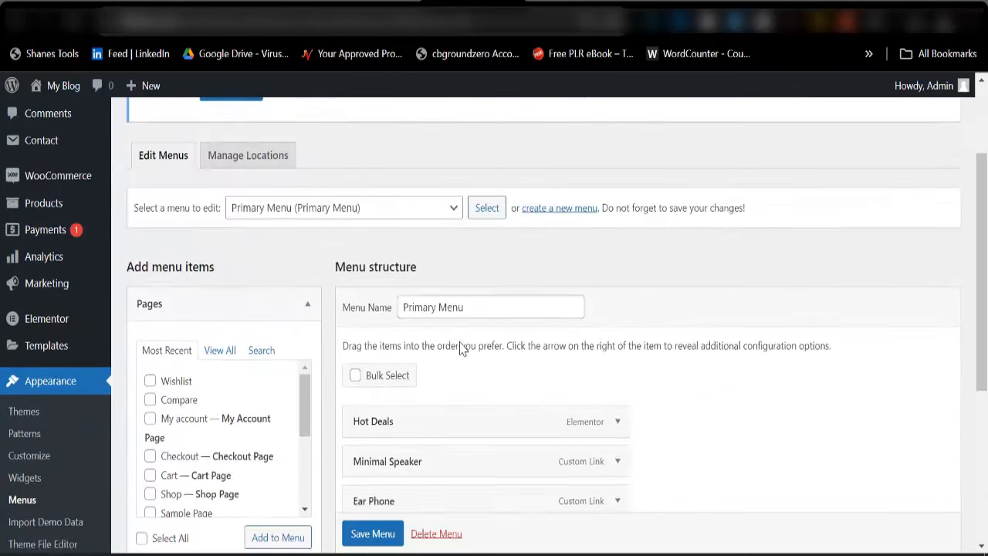
pyautogui.scroll(-2, 463, 346)
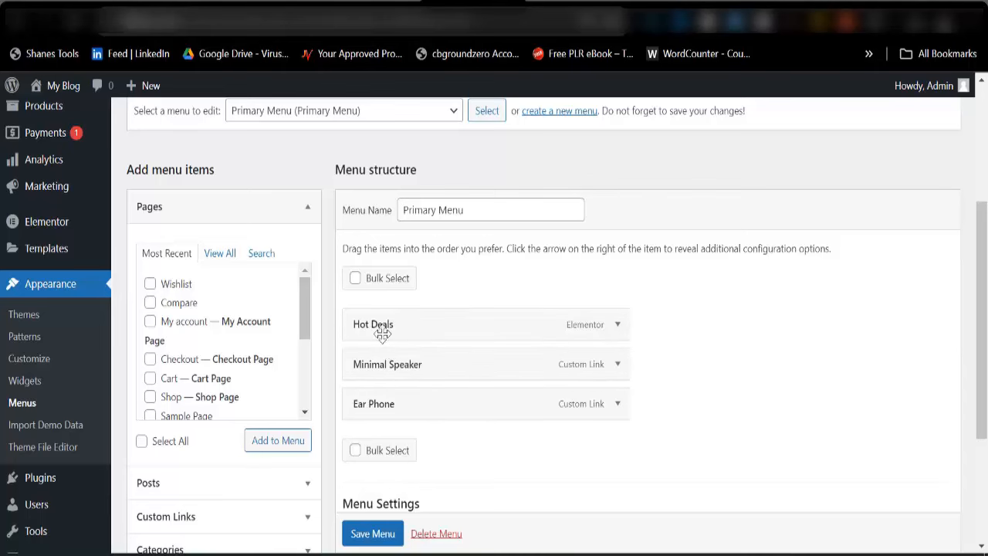
pyautogui.scroll(-2, 390, 386)
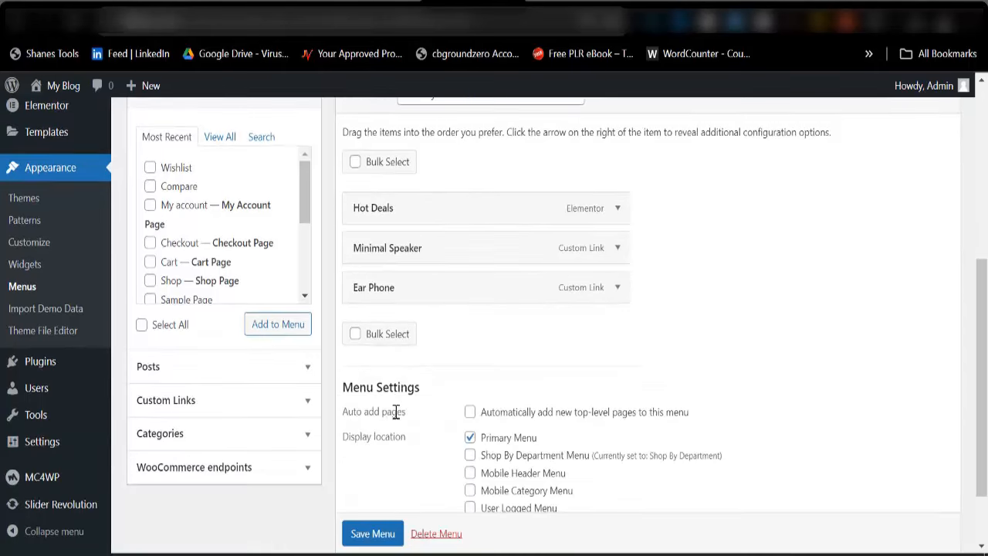
pyautogui.scroll(-1, 448, 472)
pyautogui.click(388, 468)
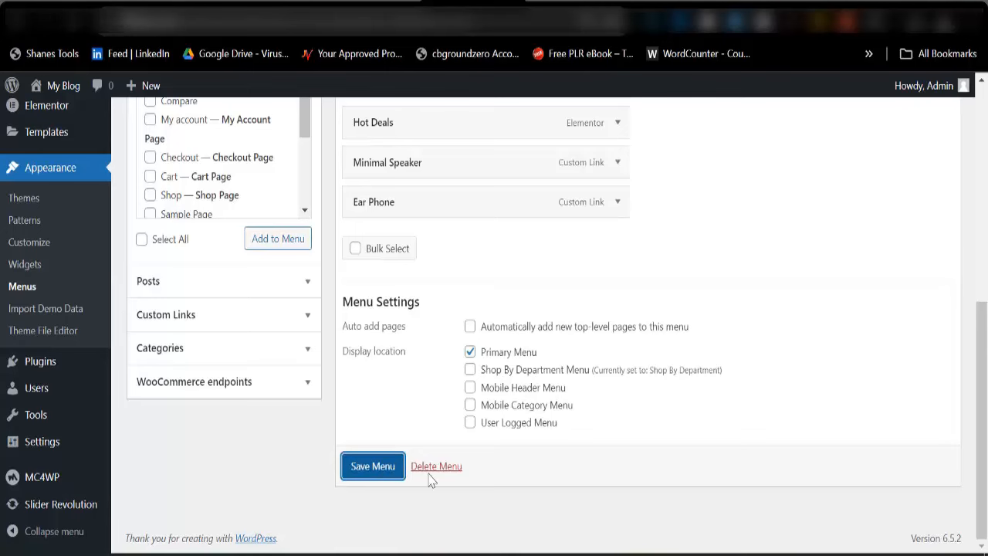
pyautogui.scroll(-8, 432, 483)
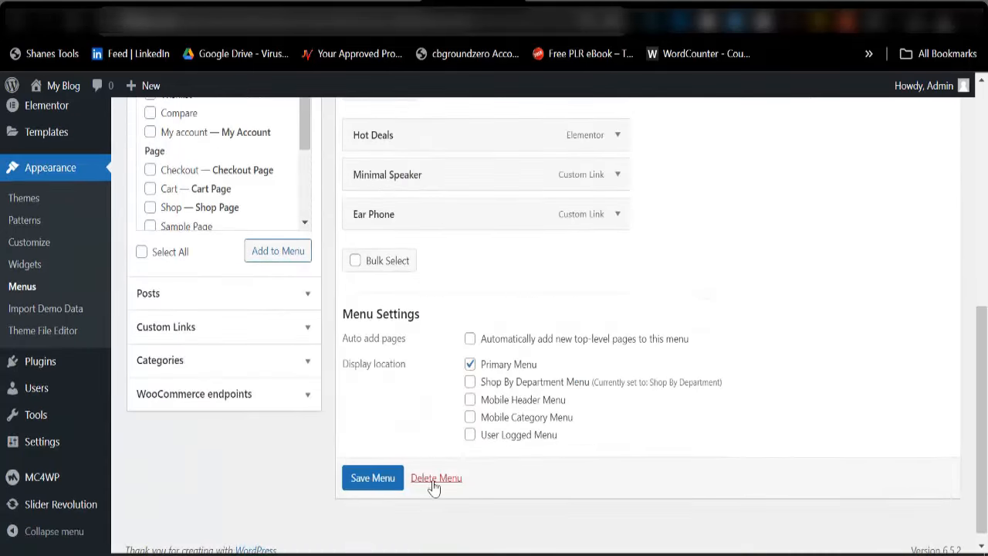
pyautogui.click(435, 479)
# Confirm the Primary Menu deletion, then load and delete the Shop By Department menu too
pyautogui.click(561, 148)
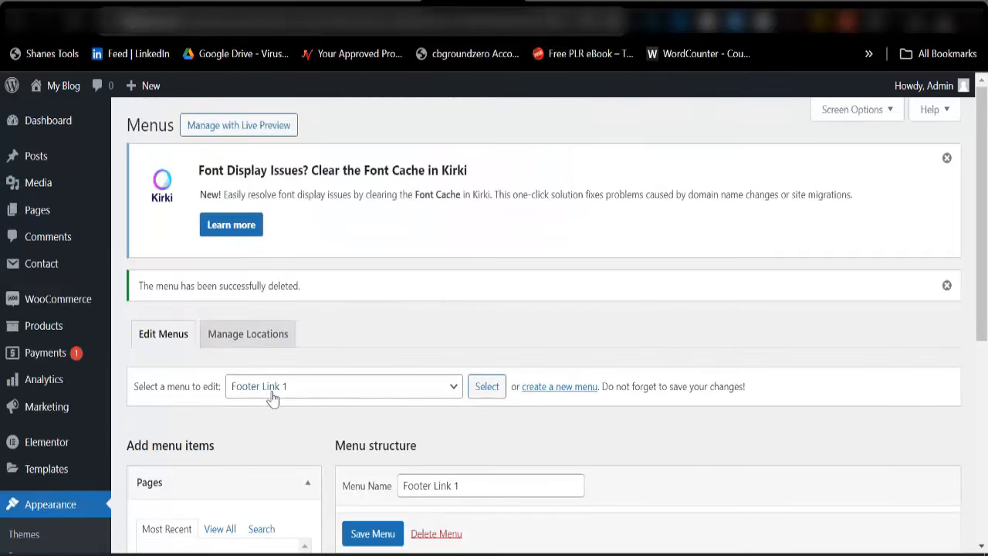
pyautogui.click(272, 397)
pyautogui.click(285, 503)
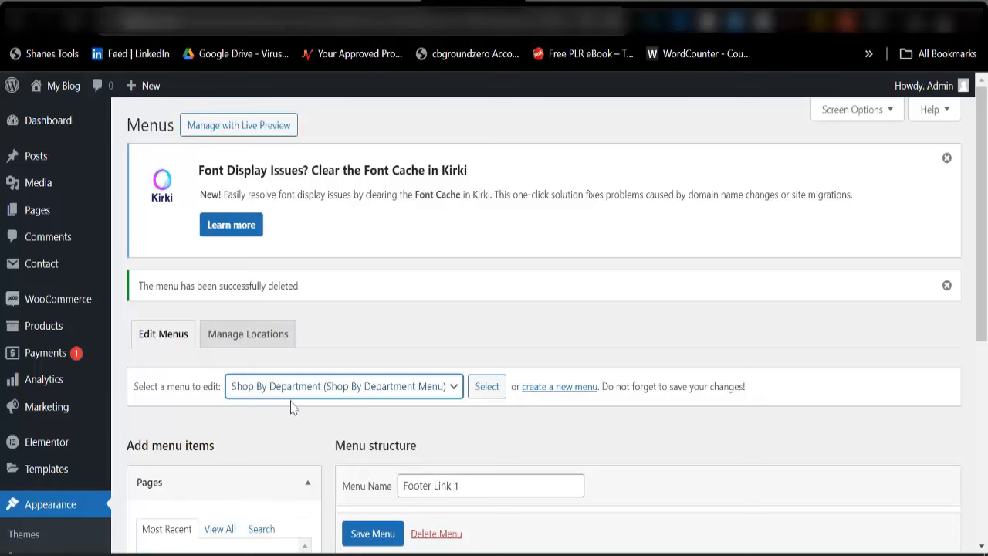
pyautogui.click(494, 392)
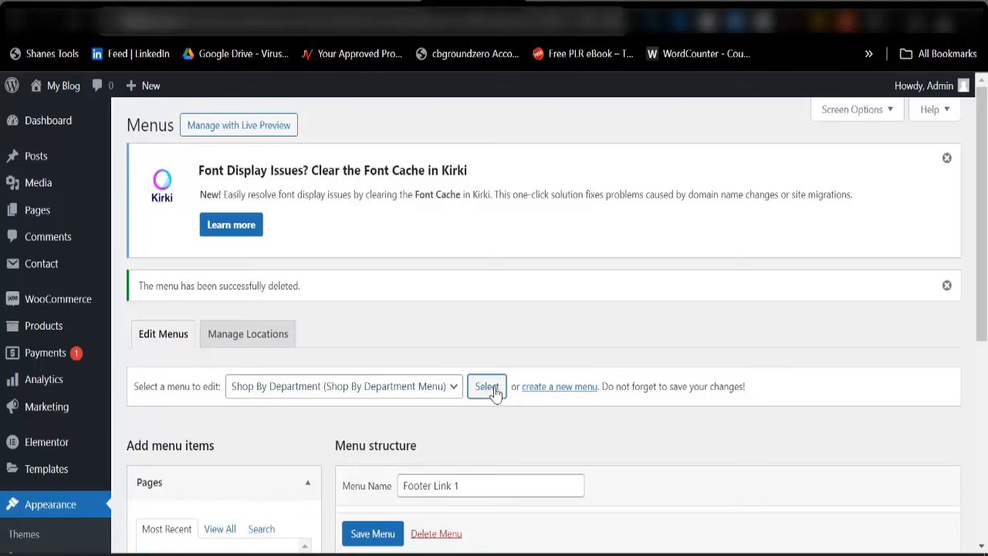
pyautogui.scroll(-7, 494, 392)
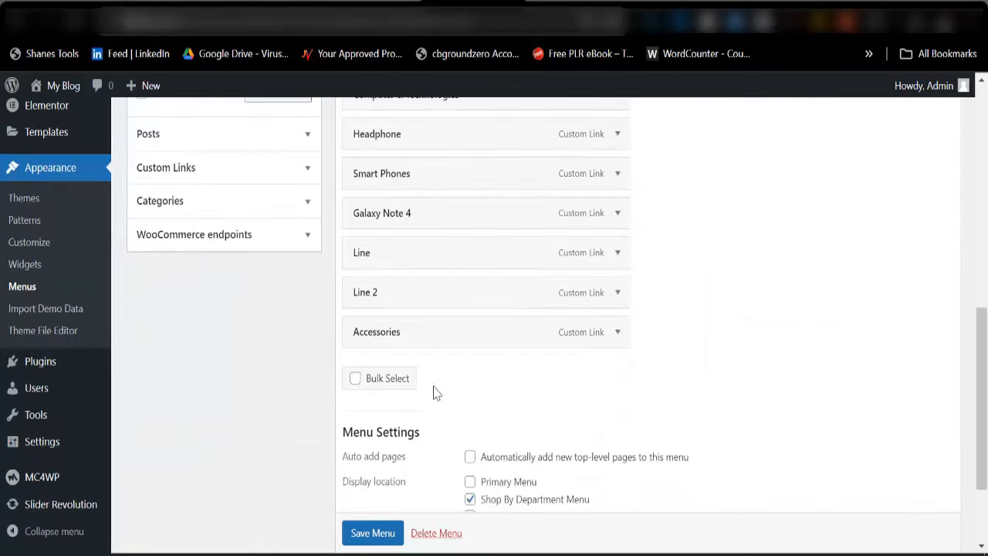
pyautogui.scroll(-2, 435, 529)
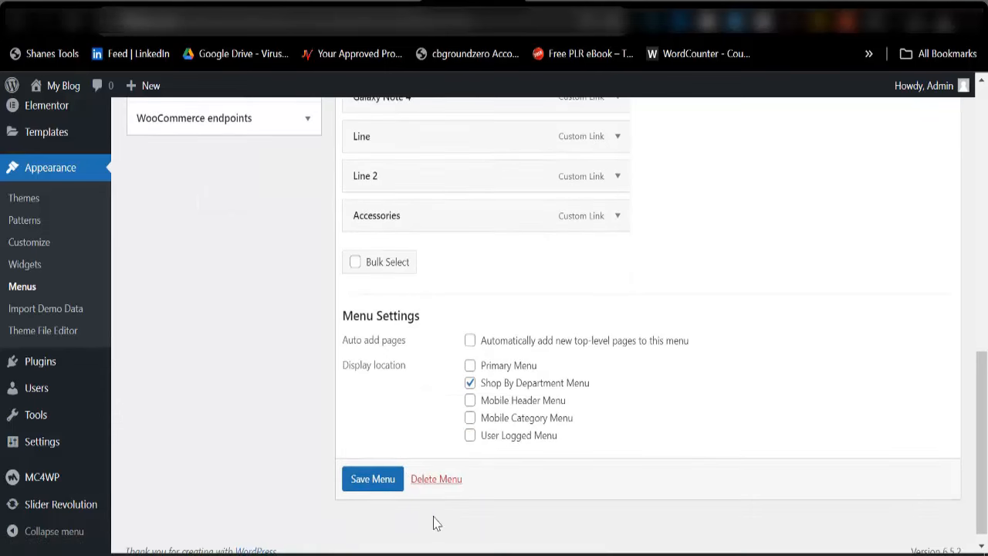
pyautogui.click(427, 486)
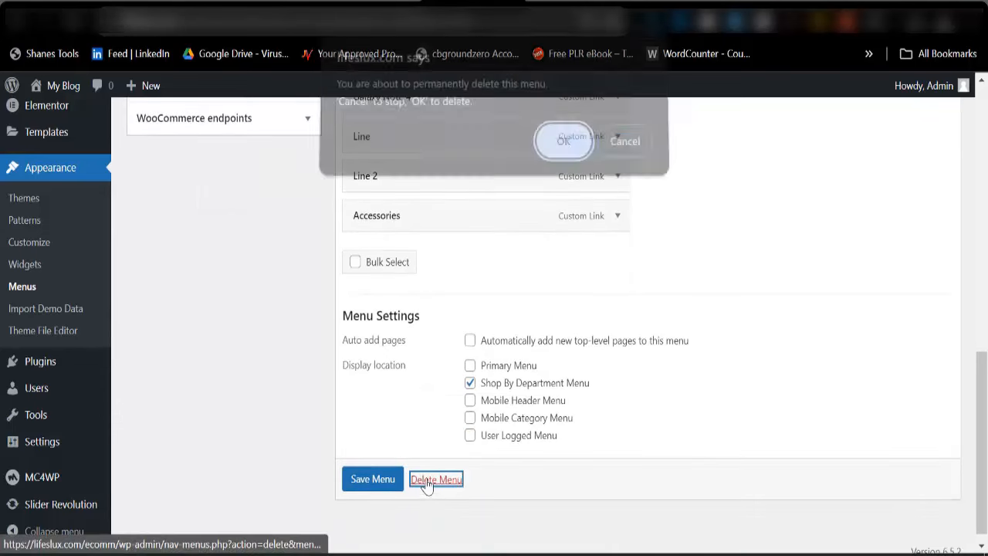
pyautogui.click(563, 147)
# Open a blank Create Menu form for a new menu
pyautogui.scroll(-3, 334, 338)
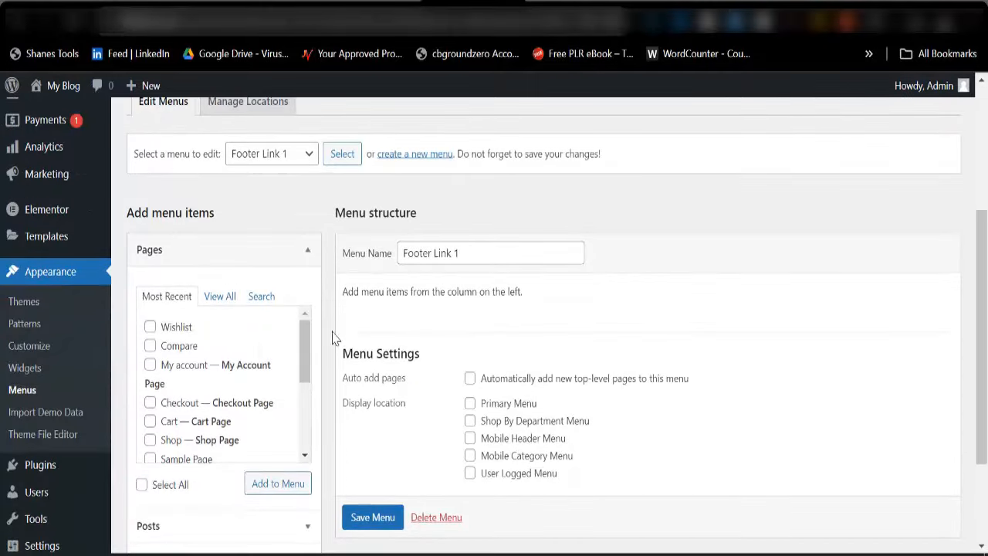
pyautogui.scroll(-2, 177, 410)
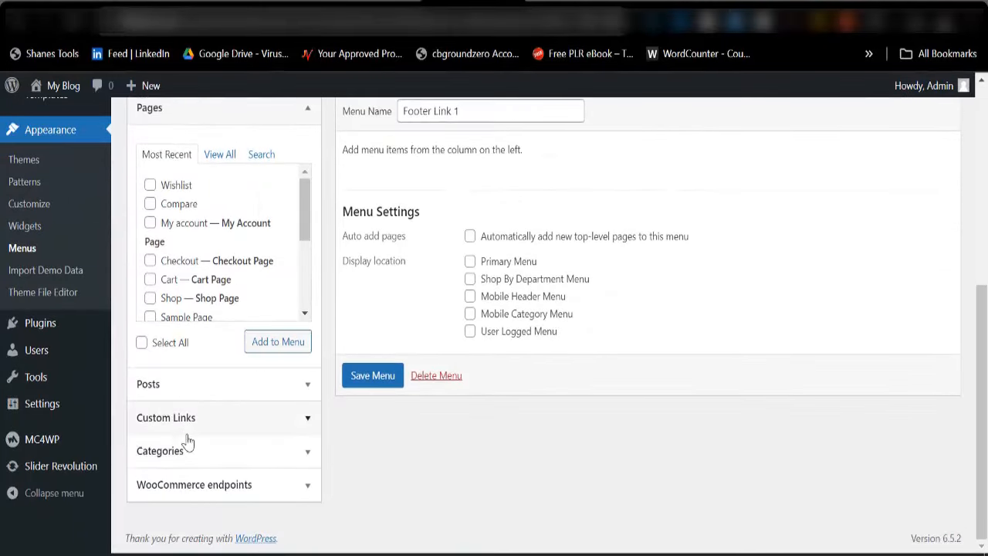
pyautogui.scroll(5, 316, 370)
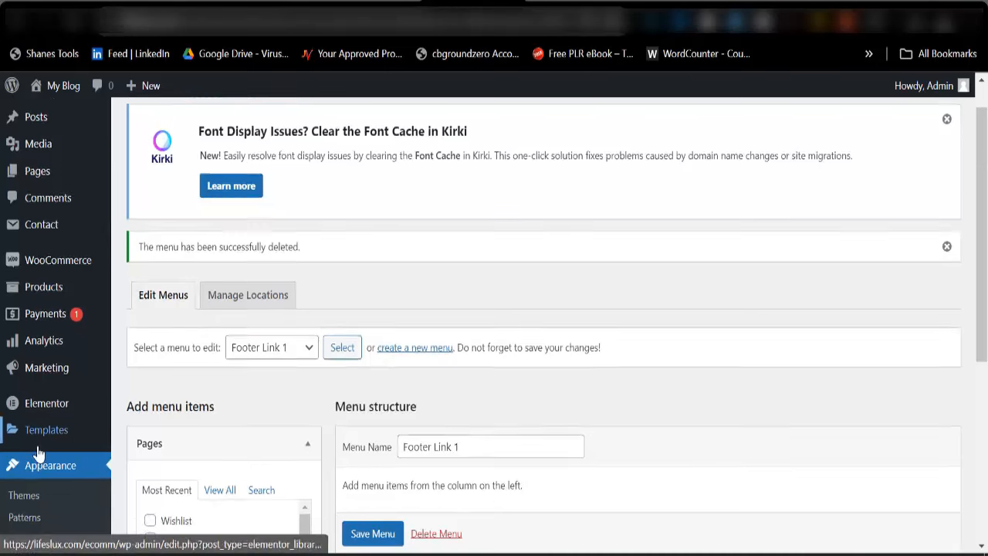
pyautogui.scroll(-2, 347, 346)
pyautogui.click(422, 255)
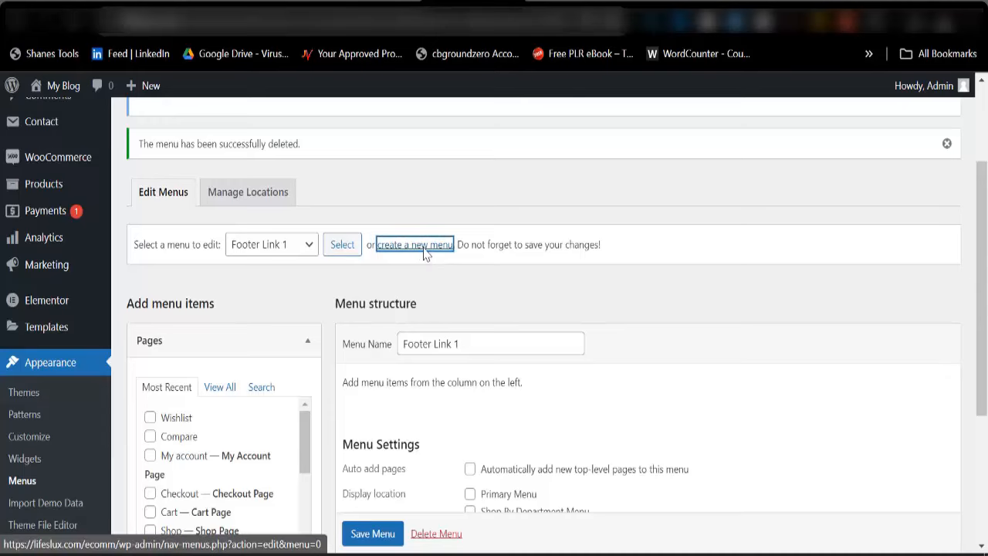
pyautogui.scroll(-5, 420, 301)
# Create 'Main Menu' assigned to Primary, Shop By Department, Mobile Header and Mobile Category locations
pyautogui.scroll(3, 417, 293)
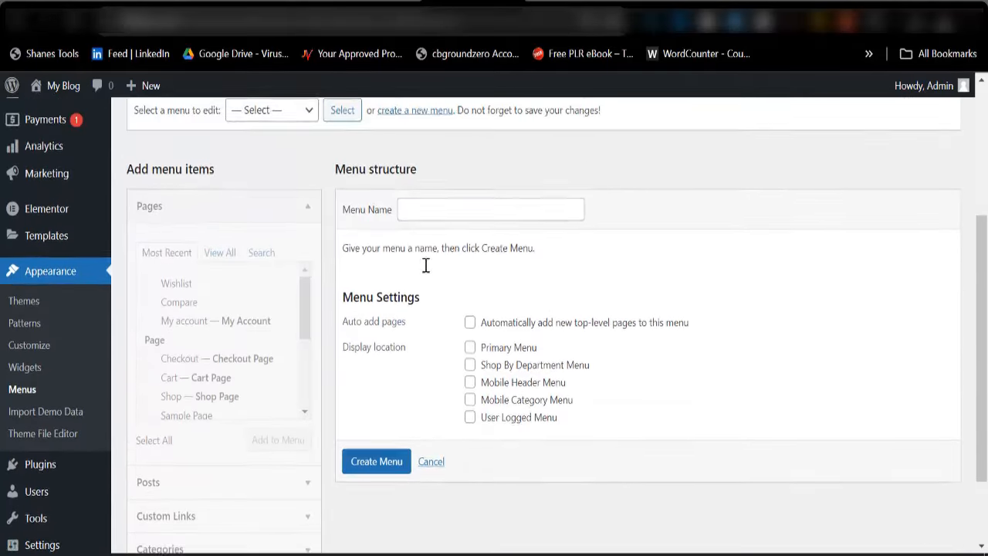
pyautogui.click(443, 224)
pyautogui.click(502, 263)
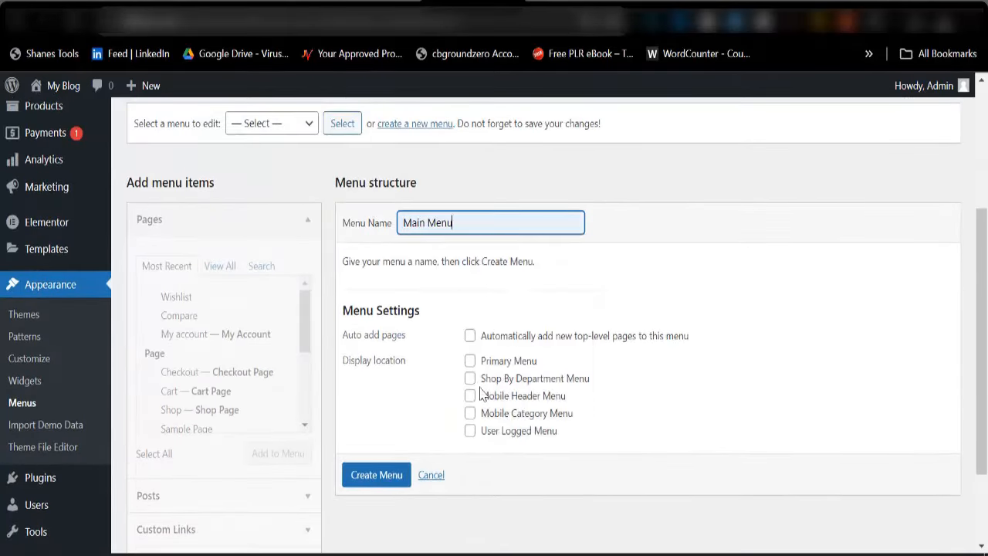
pyautogui.click(473, 370)
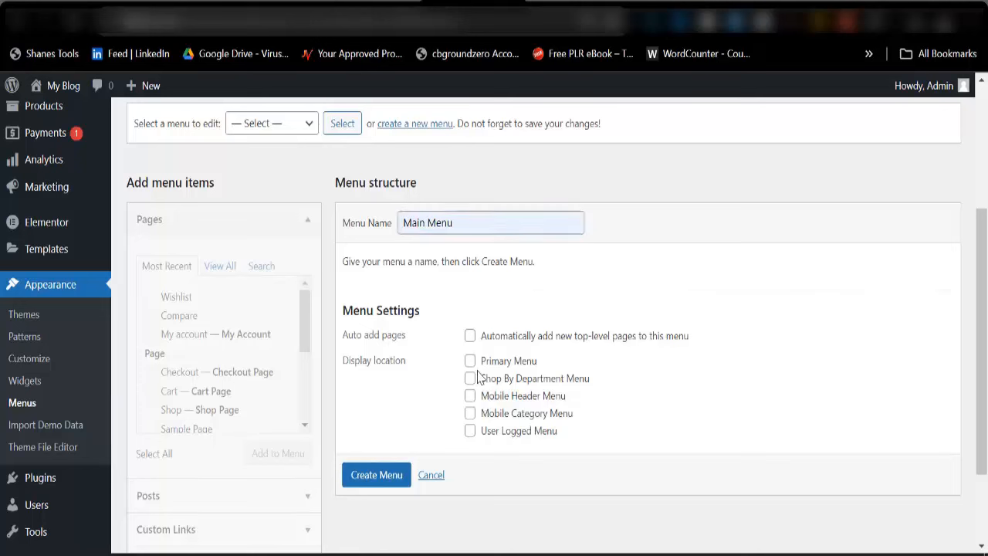
pyautogui.click(471, 362)
pyautogui.click(470, 378)
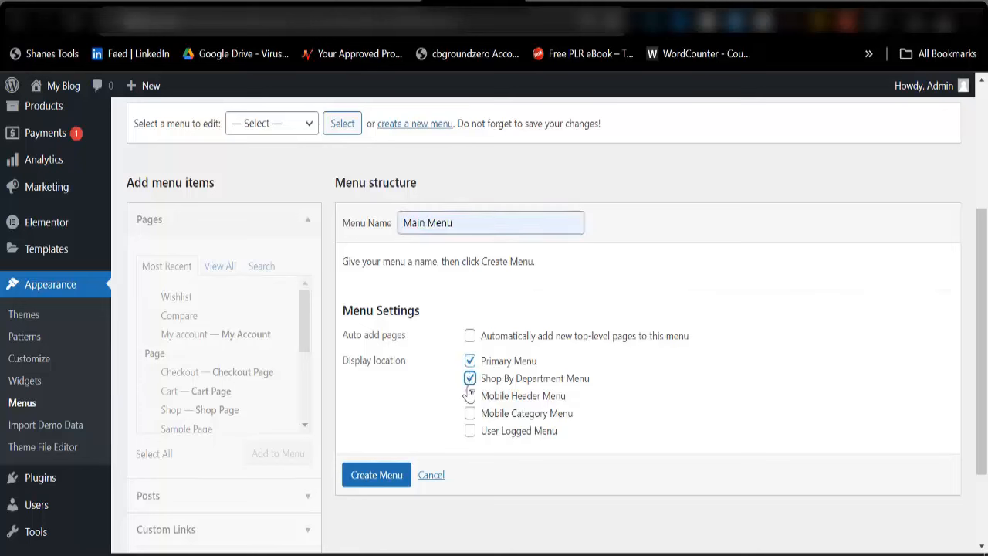
pyautogui.click(470, 397)
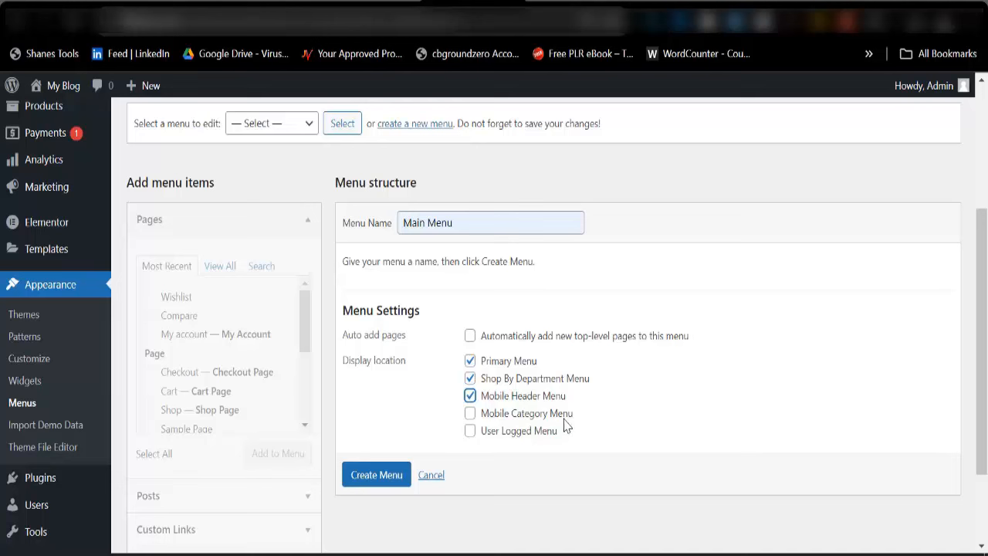
pyautogui.click(471, 413)
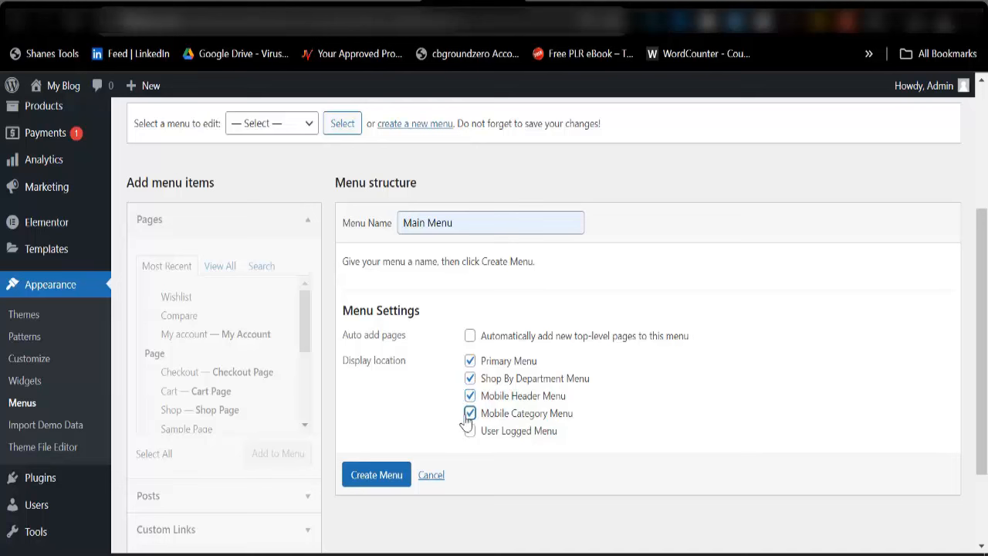
pyautogui.click(378, 476)
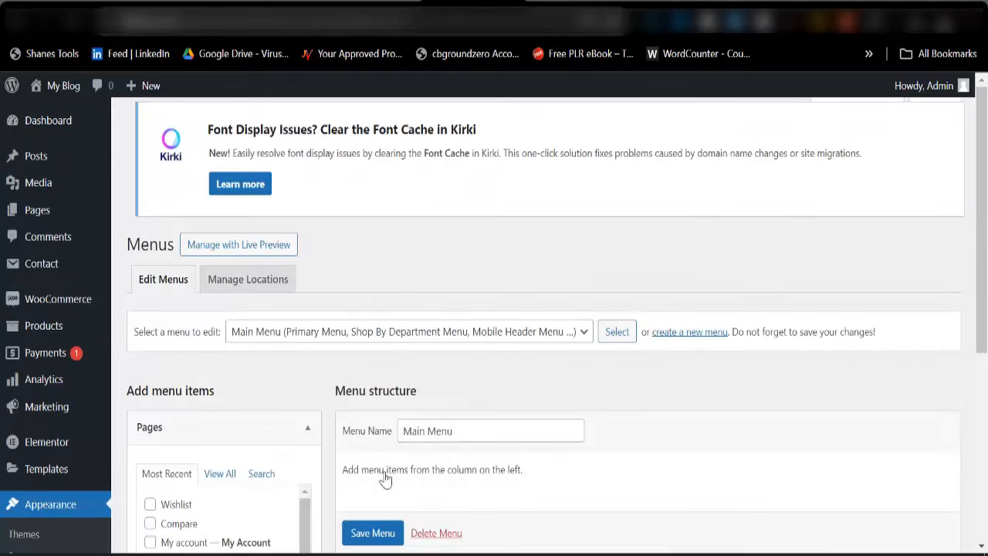
# Add the Home With Ajax, Contact and Shop pages to Main Menu
pyautogui.scroll(-3, 448, 386)
pyautogui.scroll(-5, 478, 386)
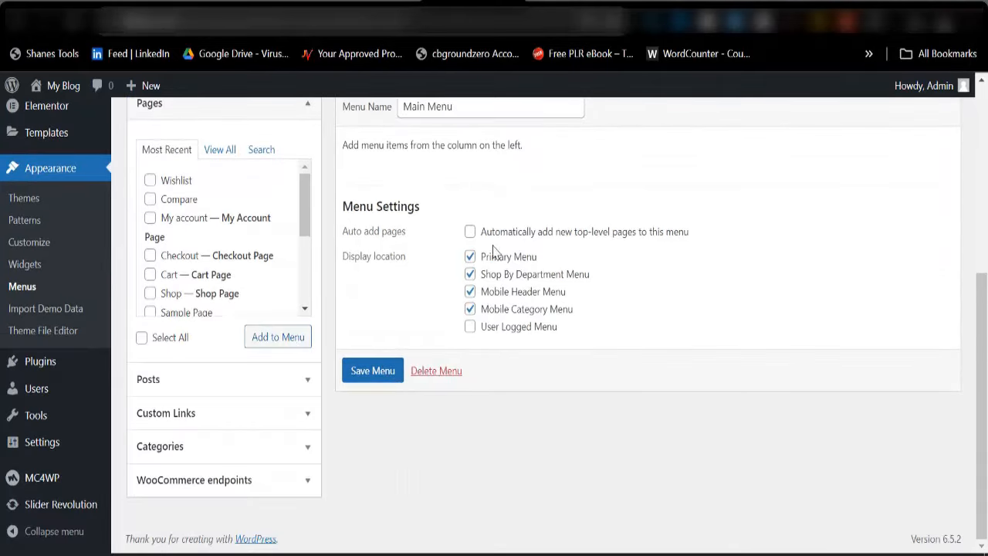
pyautogui.scroll(3, 305, 266)
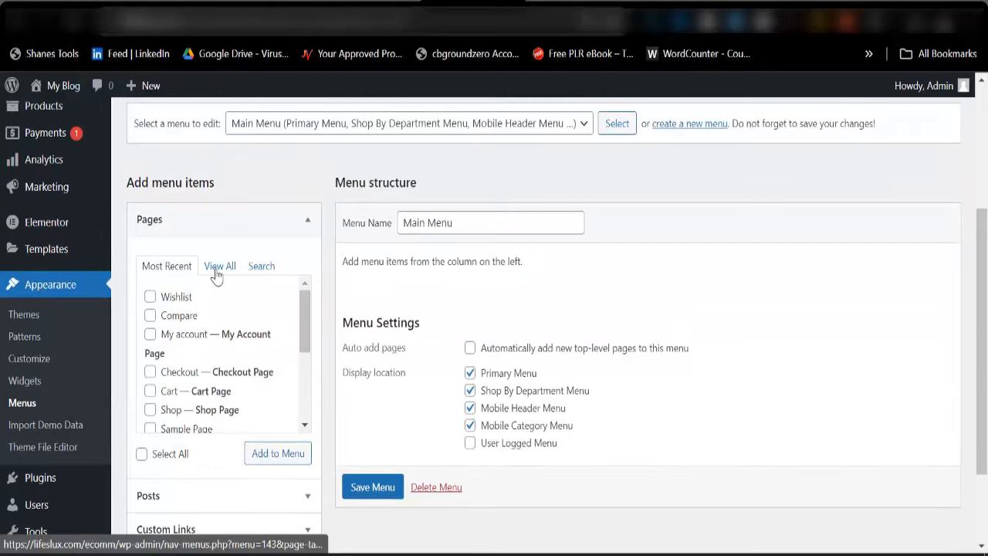
pyautogui.click(219, 272)
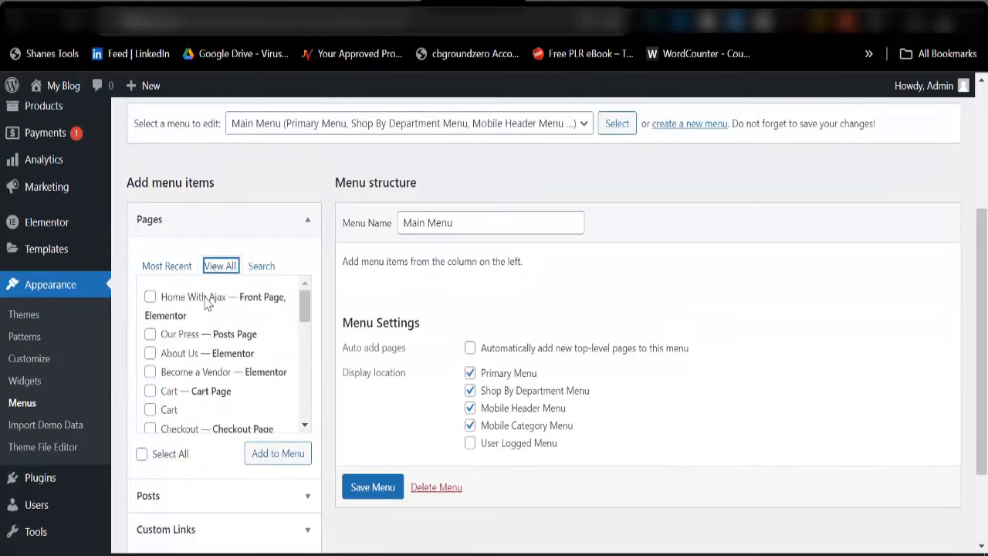
pyautogui.click(207, 307)
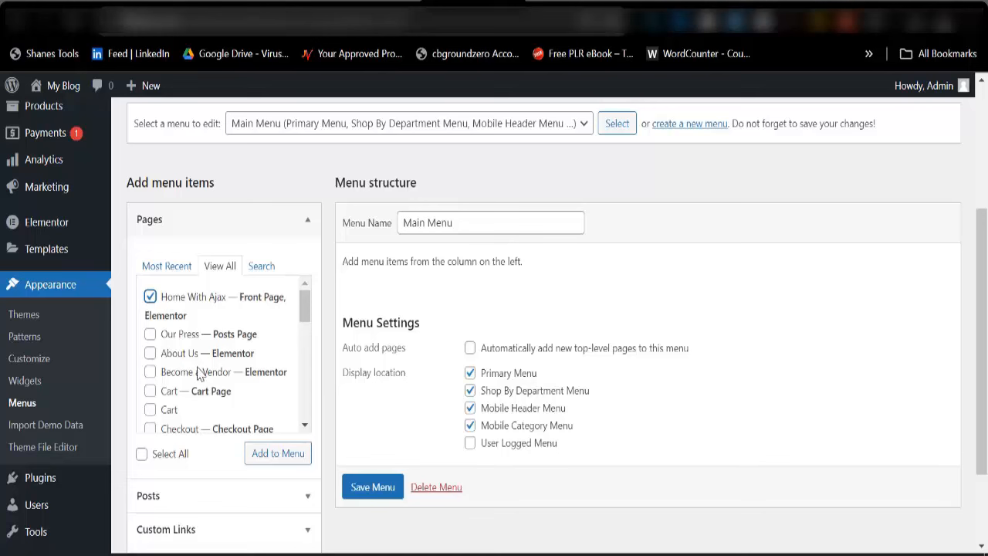
pyautogui.scroll(-3, 190, 394)
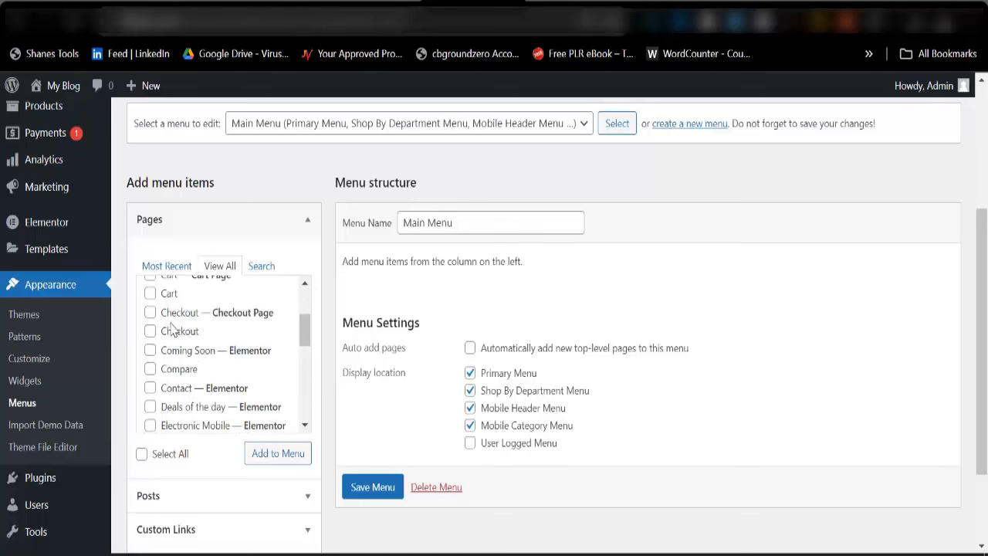
pyautogui.click(174, 391)
pyautogui.scroll(-3, 217, 389)
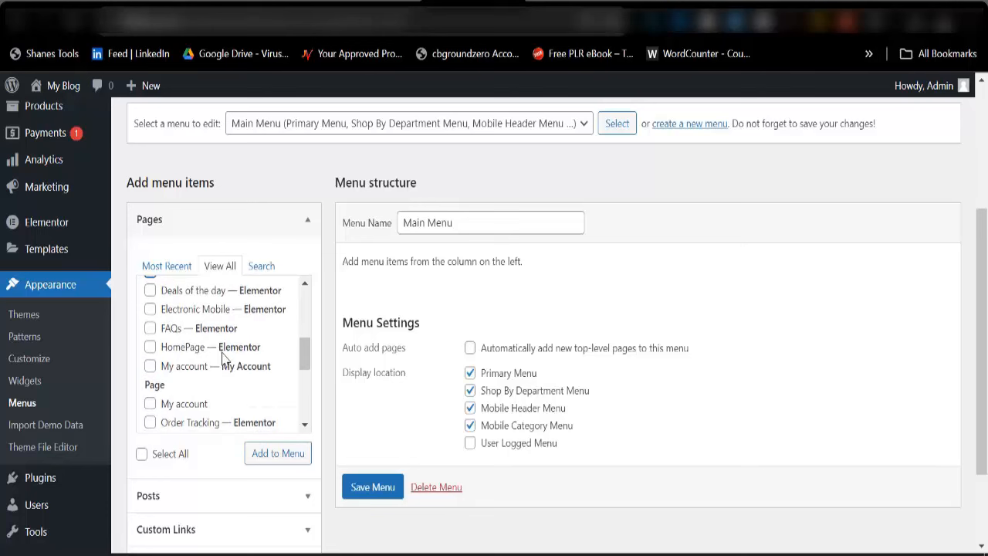
pyautogui.scroll(-3, 223, 358)
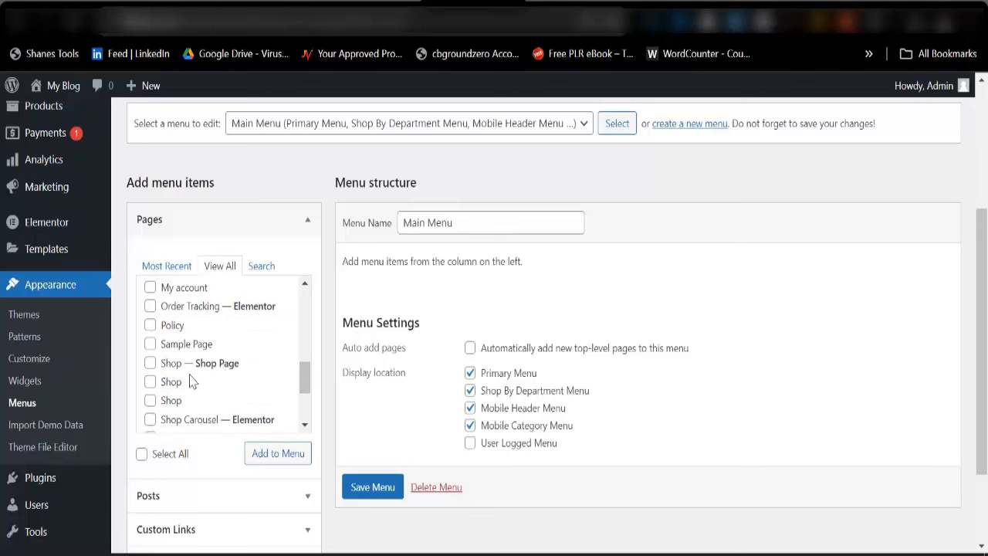
pyautogui.click(185, 368)
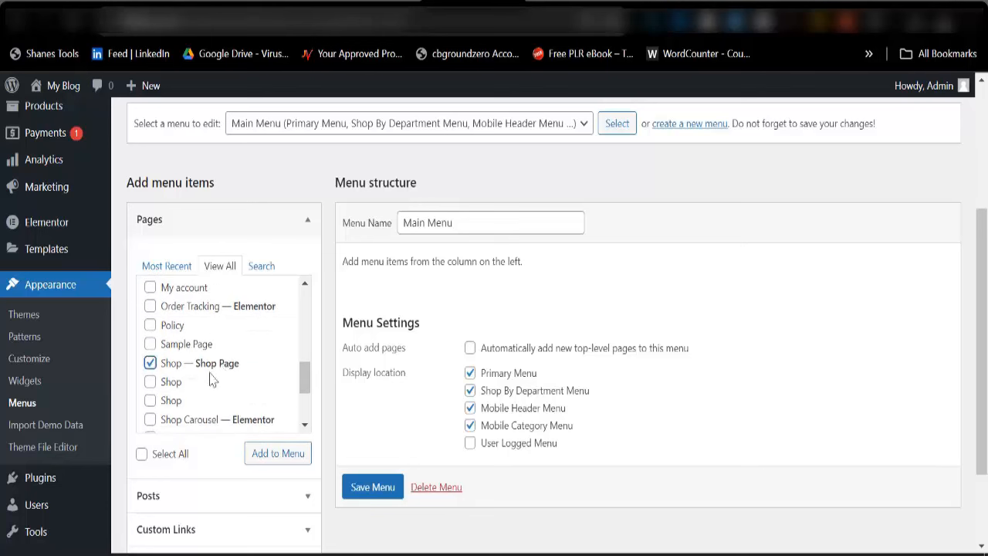
pyautogui.click(278, 454)
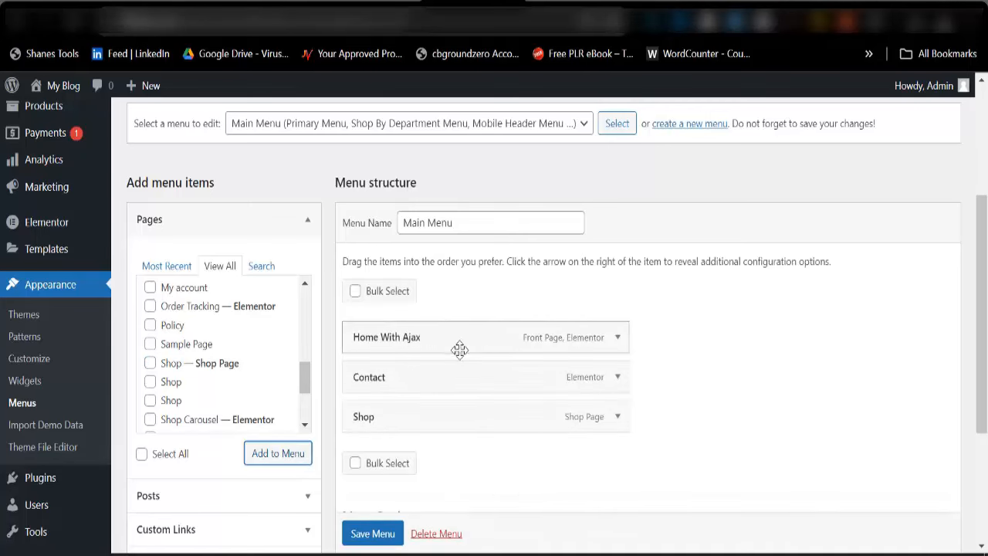
# Relabel the Home With Ajax item as 'Home' and save the menu
pyautogui.click(618, 339)
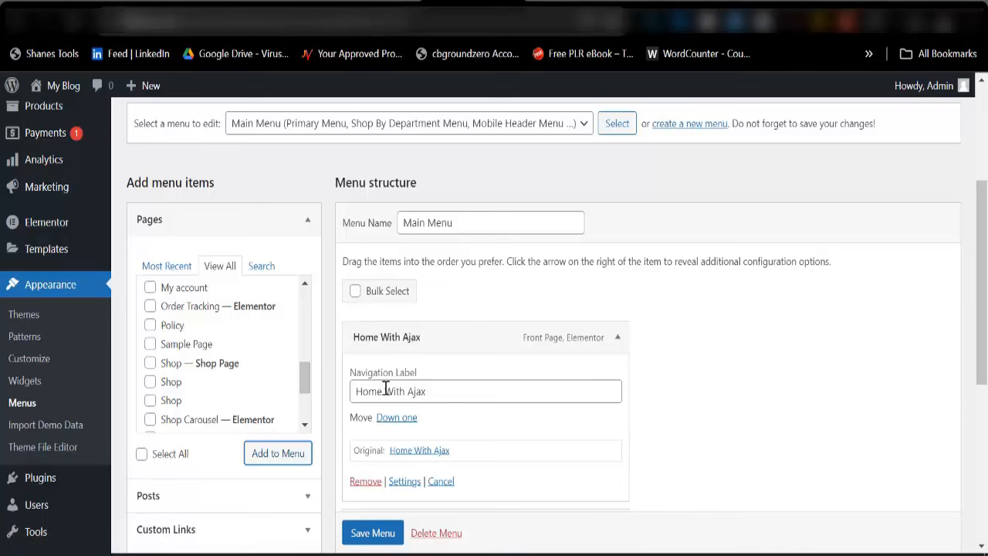
pyautogui.moveTo(384, 391); pyautogui.dragTo(486, 389)
pyautogui.press('BackSpace')
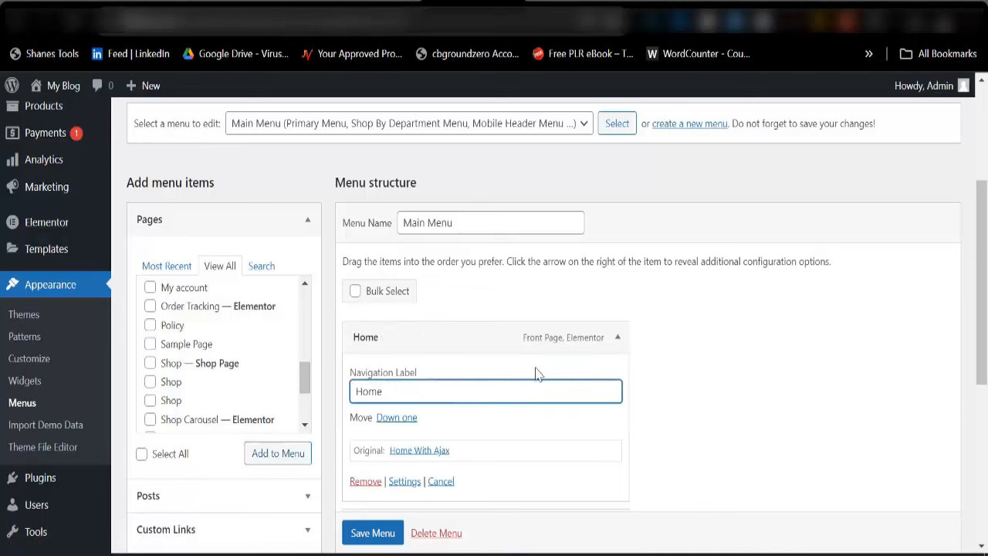
pyautogui.click(618, 337)
pyautogui.scroll(-1, 495, 378)
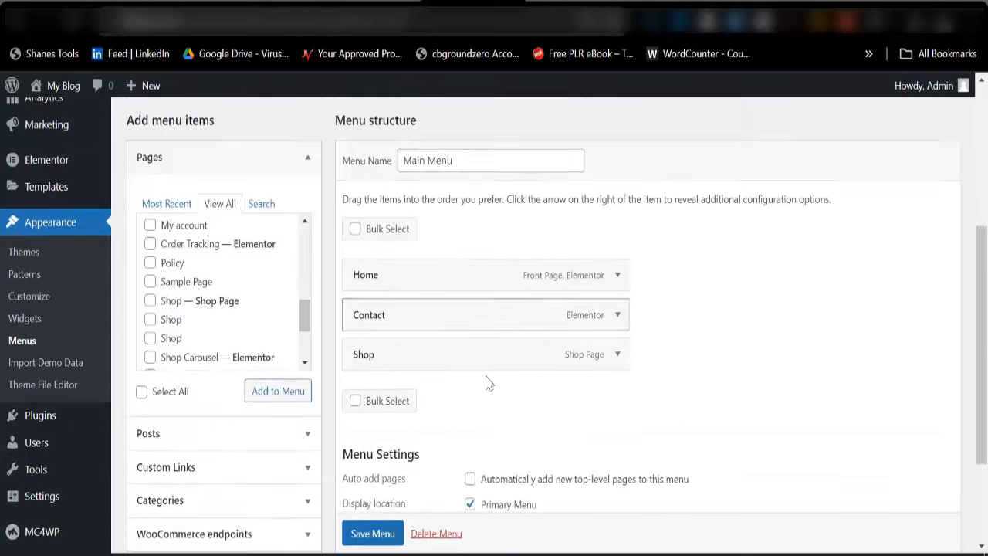
pyautogui.scroll(-1, 488, 383)
pyautogui.scroll(-1, 361, 543)
pyautogui.click(364, 536)
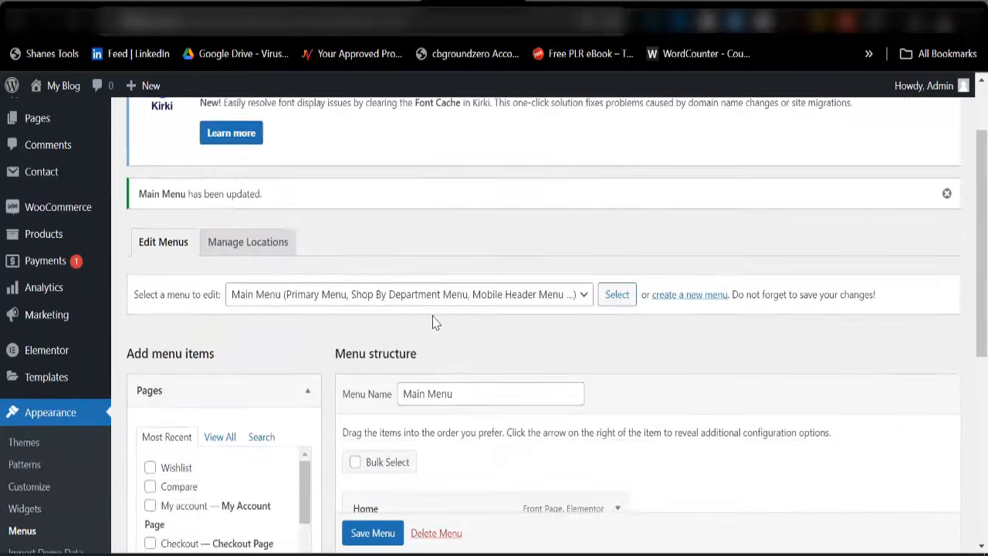
pyautogui.scroll(-2, 435, 323)
pyautogui.click(568, 2)
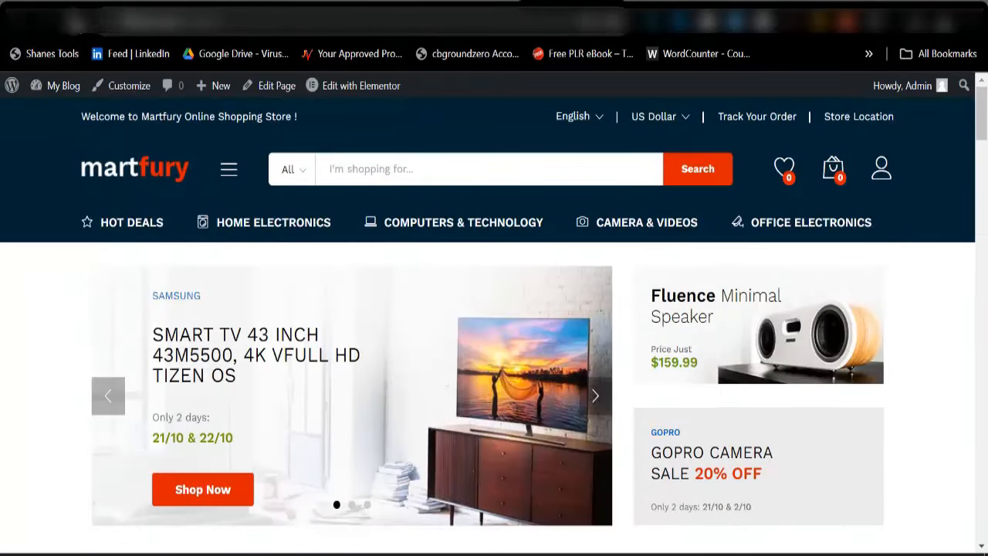
# Reload the storefront to check the new Home, Contact and Shop navigation
pyautogui.click(76, 23)
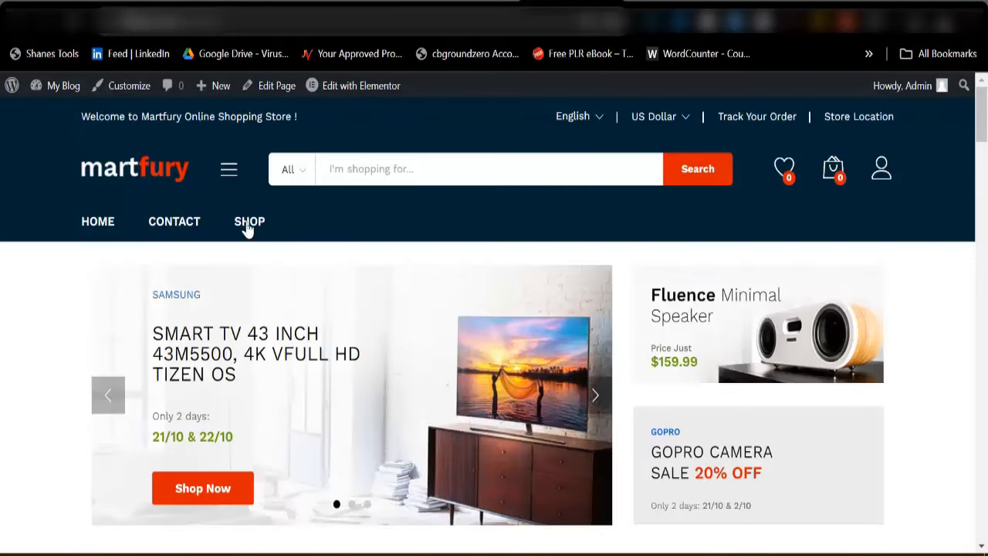
pyautogui.moveTo(226, 174)
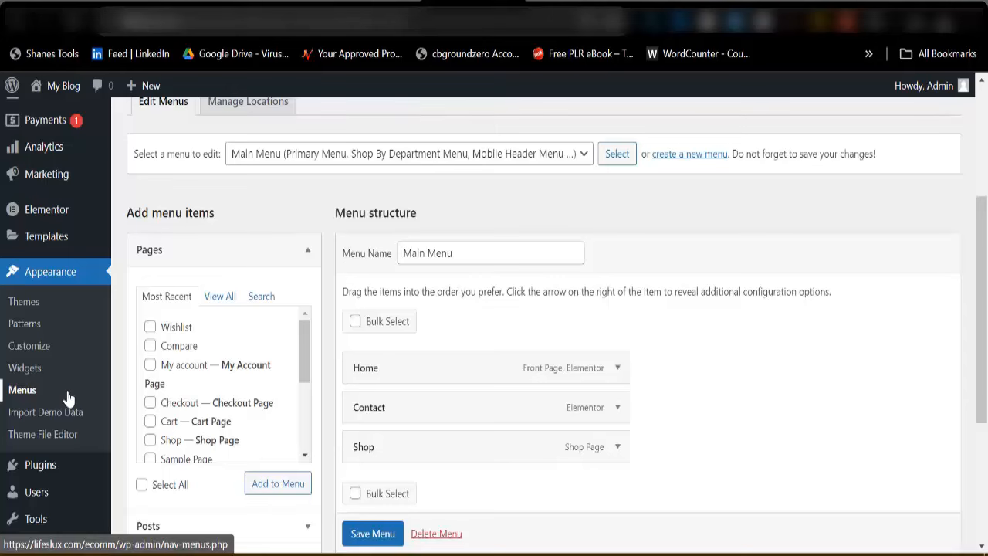
# Open Products > Categories in a new tab and copy the Accessories category's view link
pyautogui.scroll(-3, 31, 352)
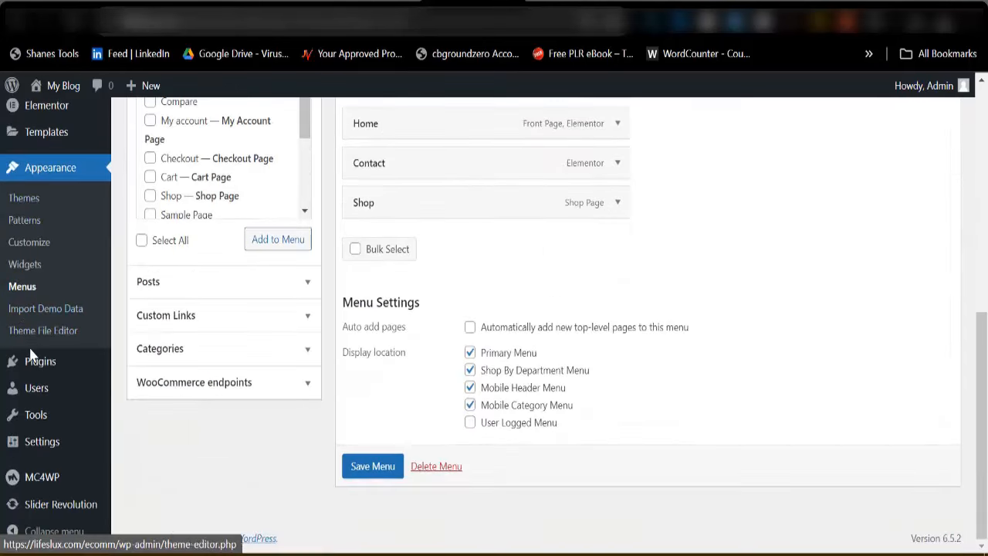
pyautogui.scroll(5, 62, 386)
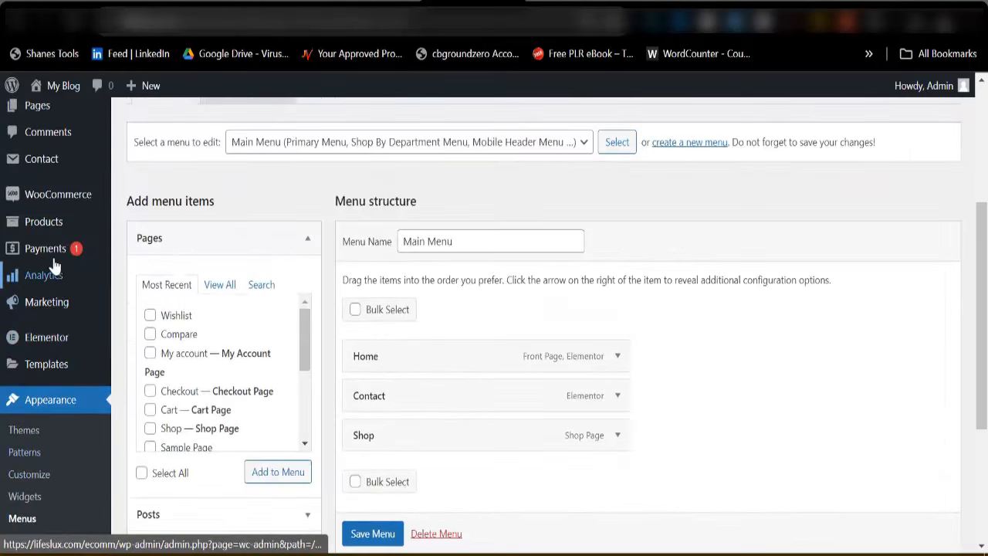
pyautogui.moveTo(18, 224)
pyautogui.rightClick(141, 269)
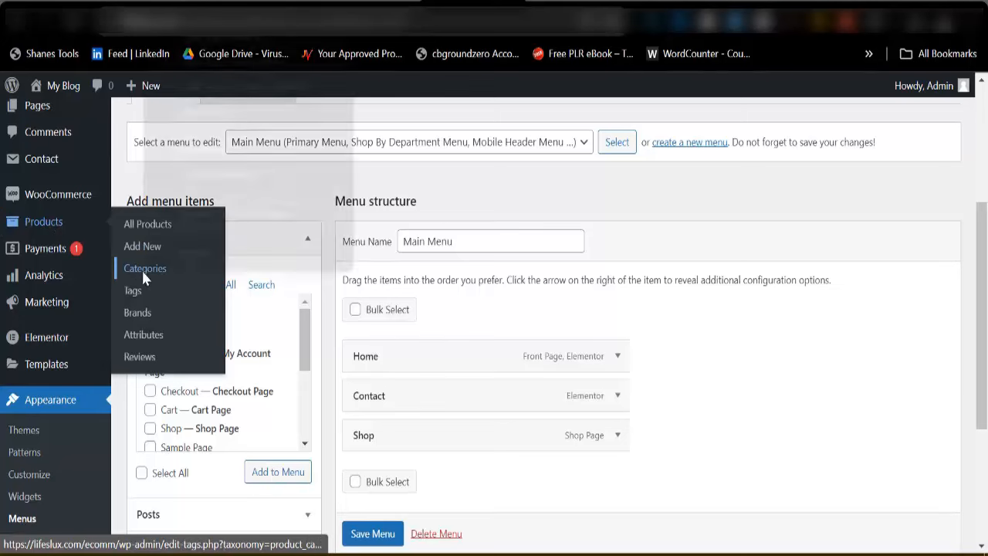
pyautogui.click(241, 37)
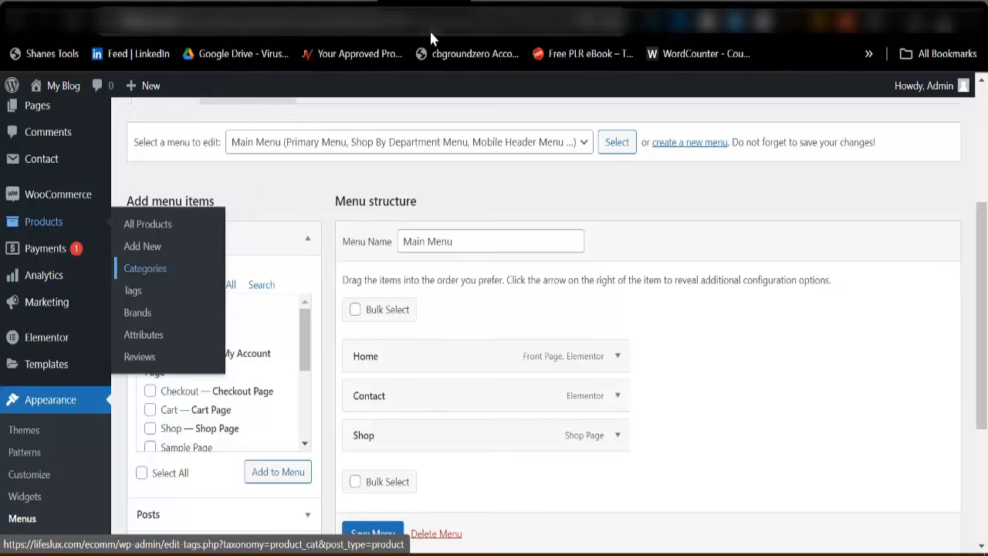
pyautogui.click(145, 268)
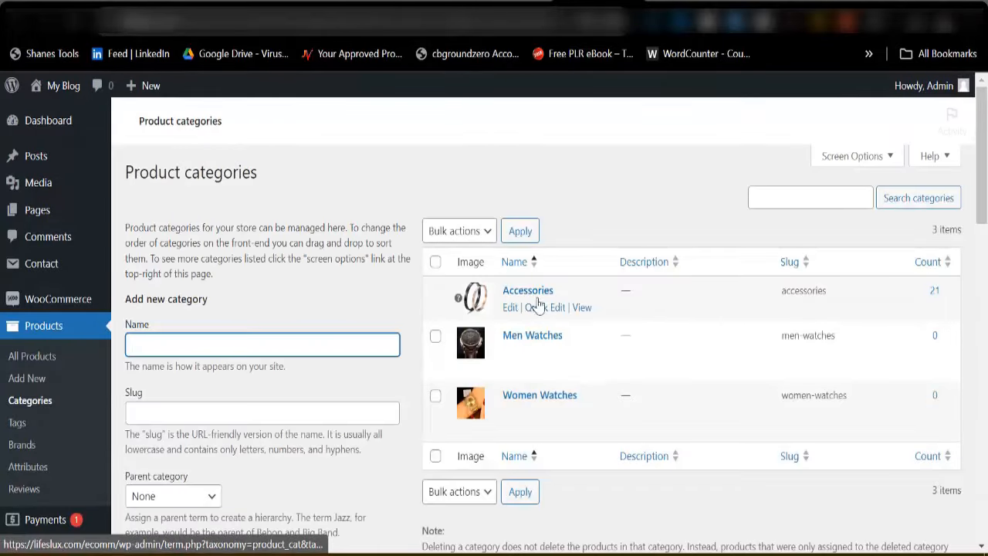
pyautogui.scroll(-3, 552, 332)
pyautogui.scroll(-1, 554, 358)
pyautogui.moveTo(580, 332)
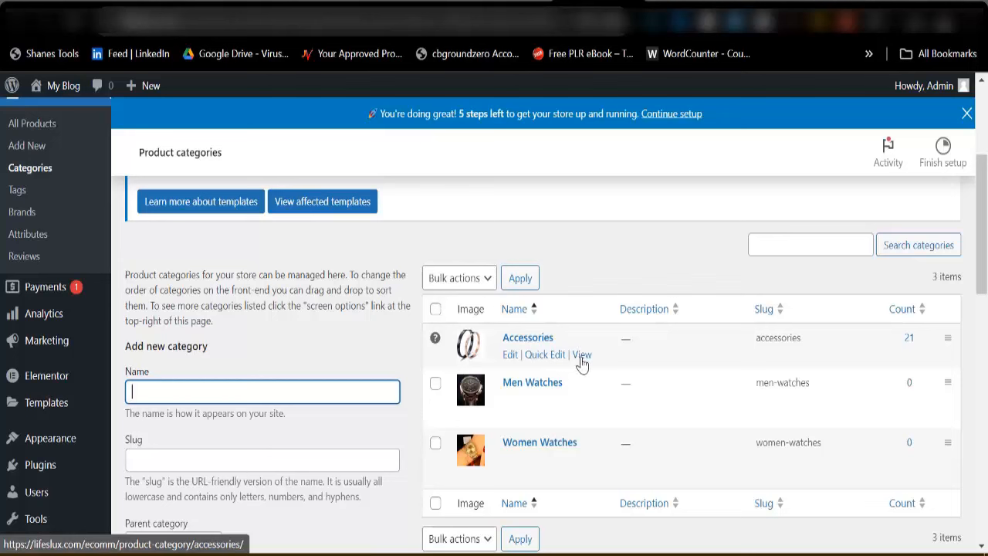
pyautogui.rightClick(582, 360)
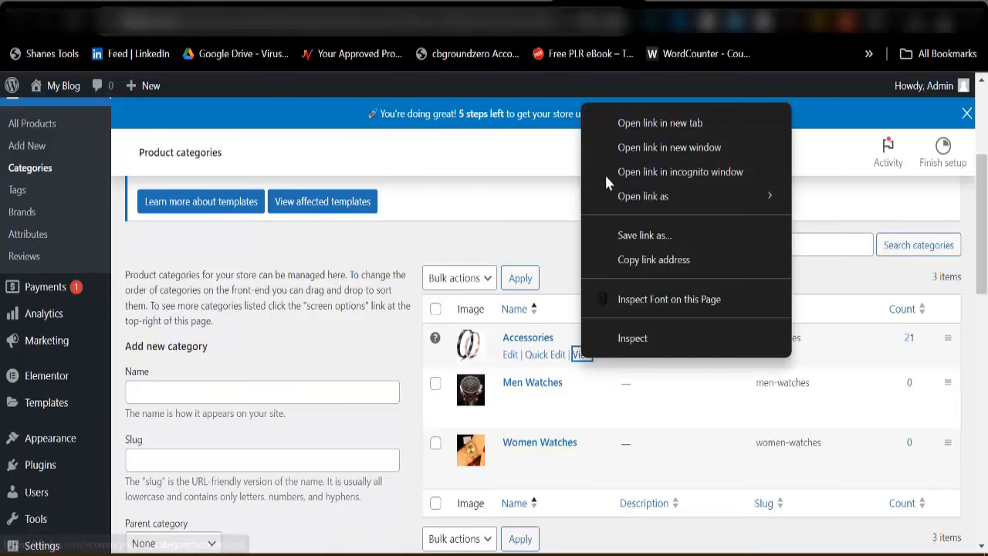
pyautogui.click(627, 261)
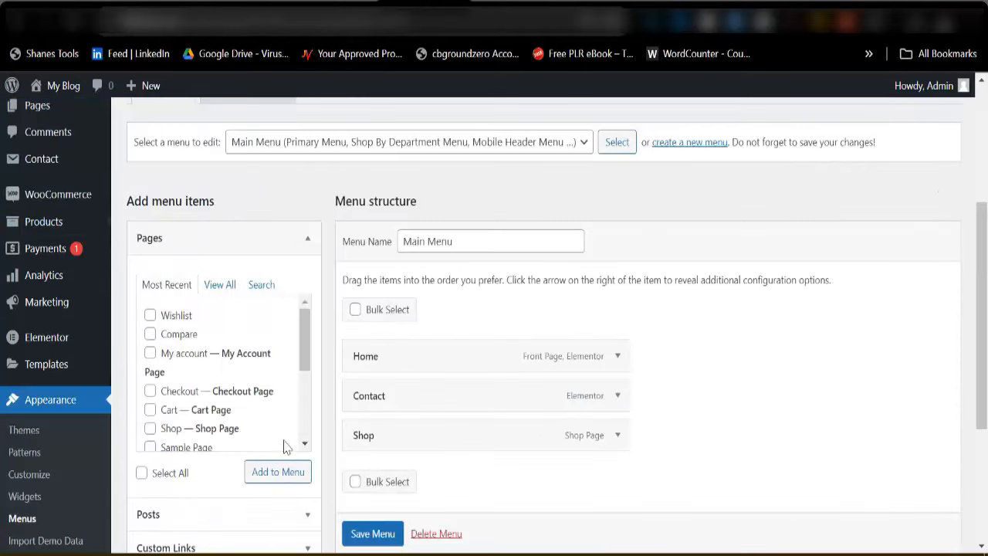
pyautogui.scroll(-5, 193, 417)
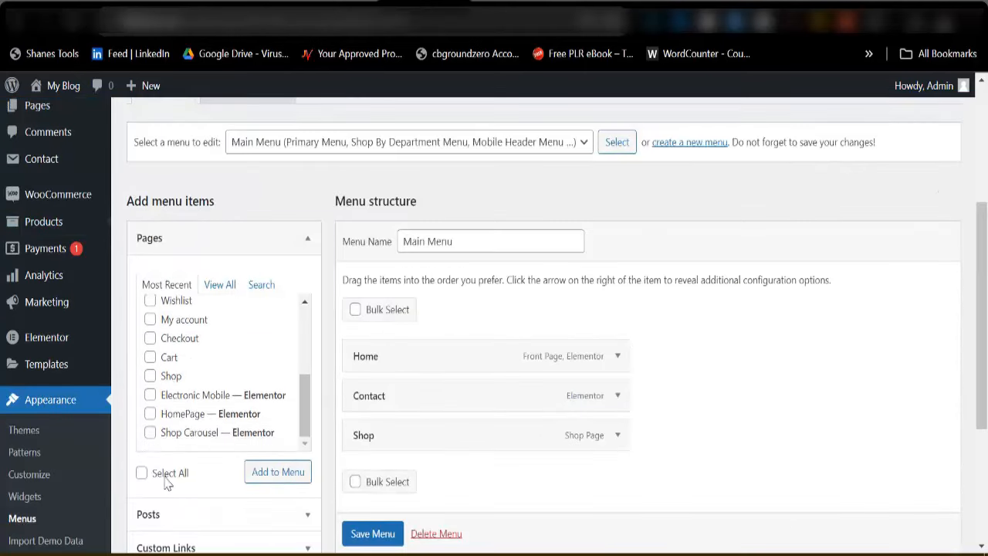
# Add an Accessories custom link to Main Menu using the copied category URL
pyautogui.scroll(-3, 168, 483)
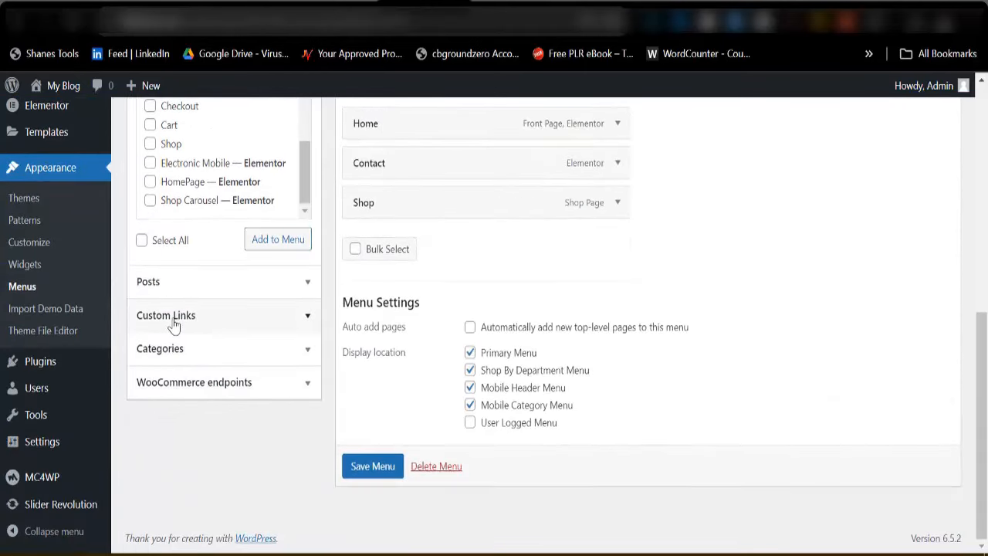
pyautogui.click(210, 318)
pyautogui.scroll(3, 194, 269)
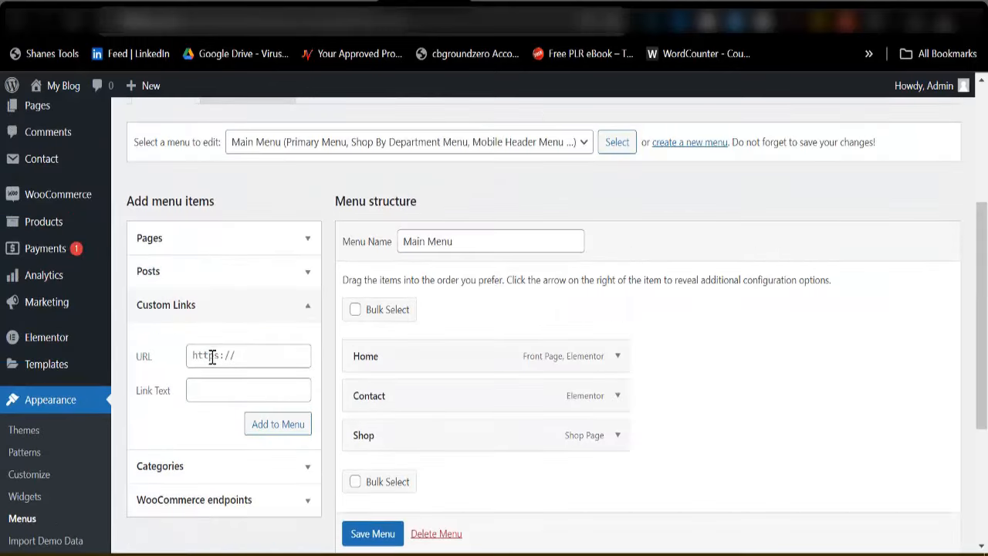
pyautogui.click(225, 356)
pyautogui.hotkey('ctrl', 'v')
pyautogui.click(224, 393)
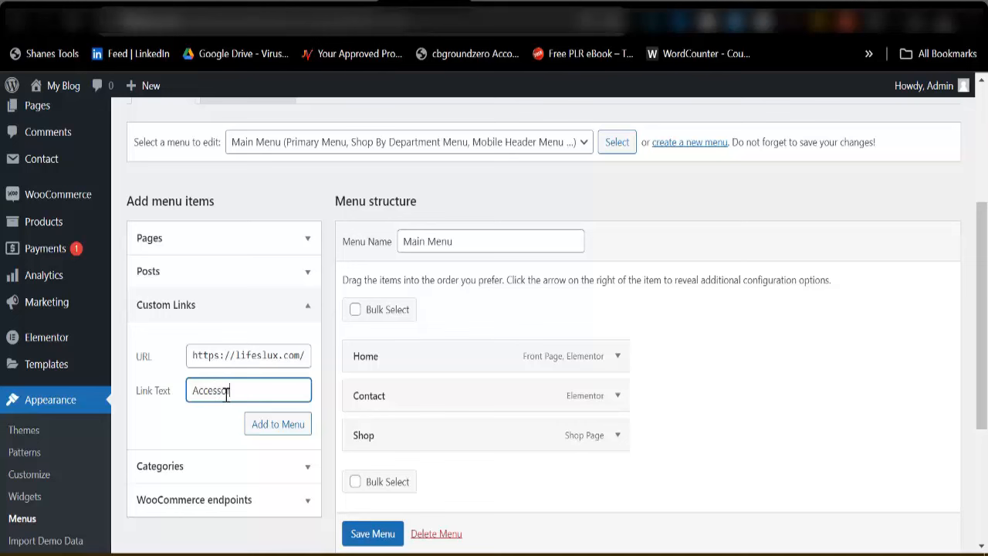
pyautogui.click(267, 434)
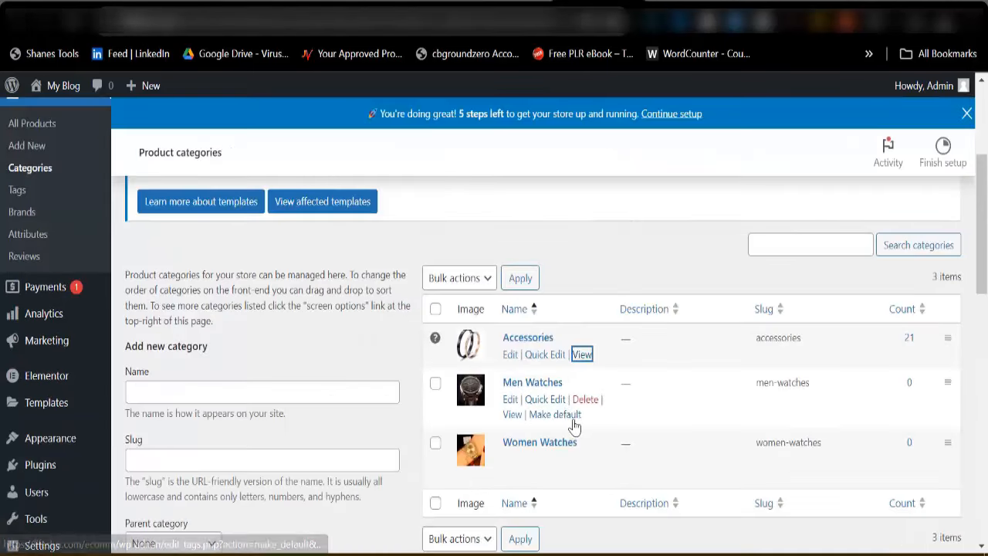
# Copy the Men Watches category link and add it to Main Menu as a custom link
pyautogui.rightClick(512, 415)
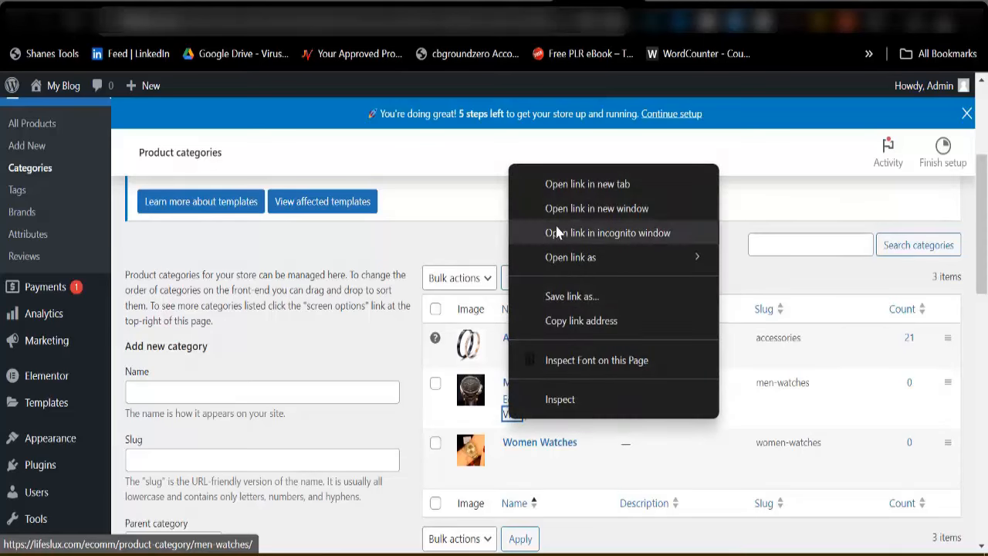
pyautogui.click(556, 327)
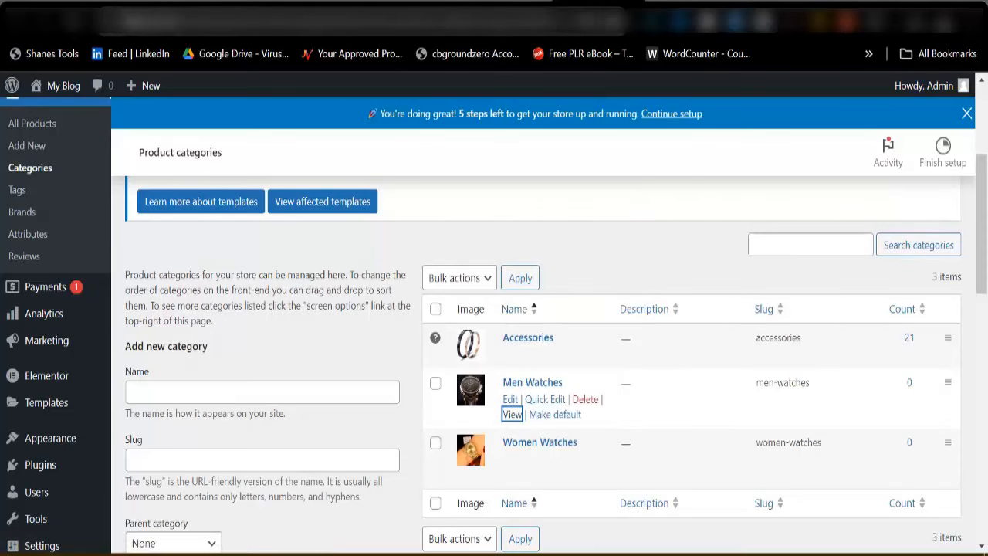
pyautogui.click(433, 19)
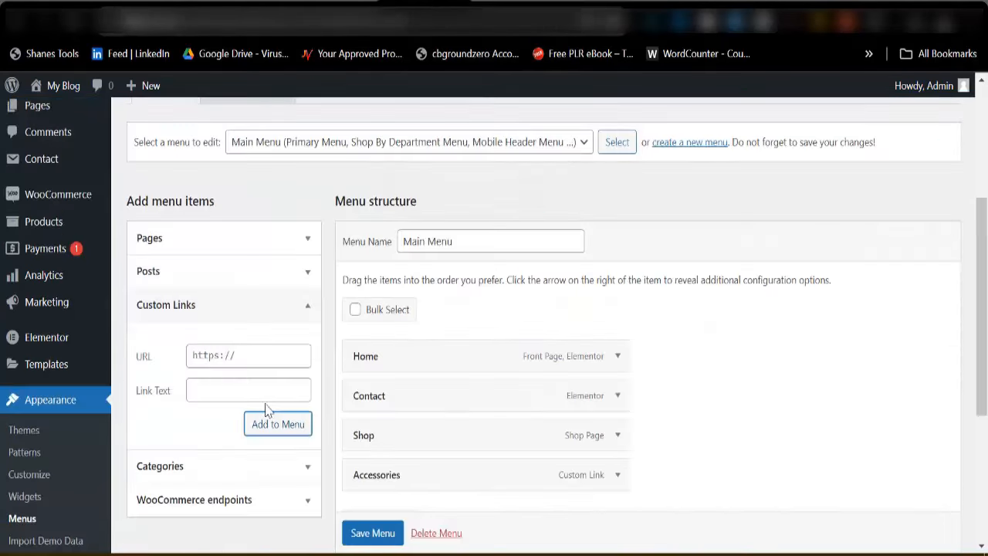
pyautogui.click(255, 363)
pyautogui.hotkey('ctrl', 'v')
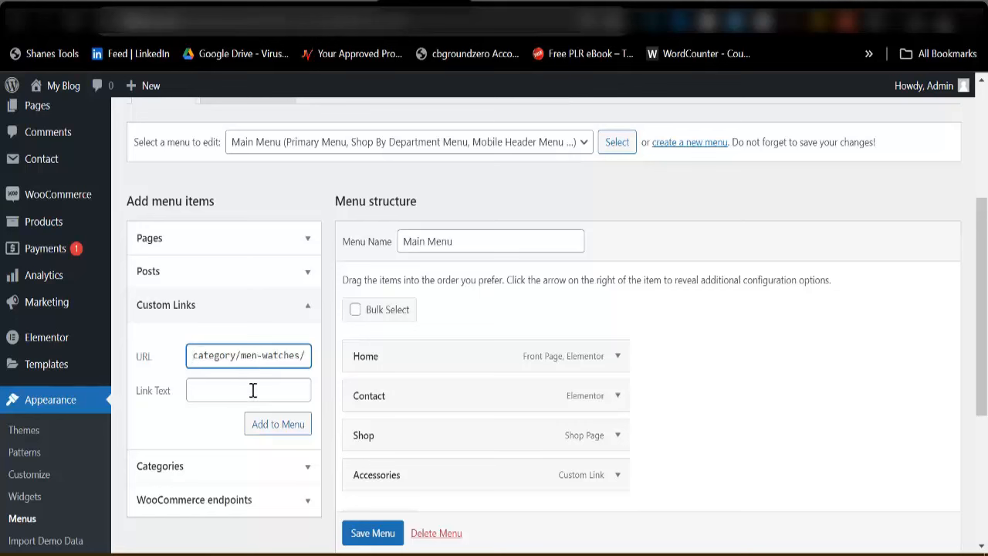
pyautogui.click(255, 390)
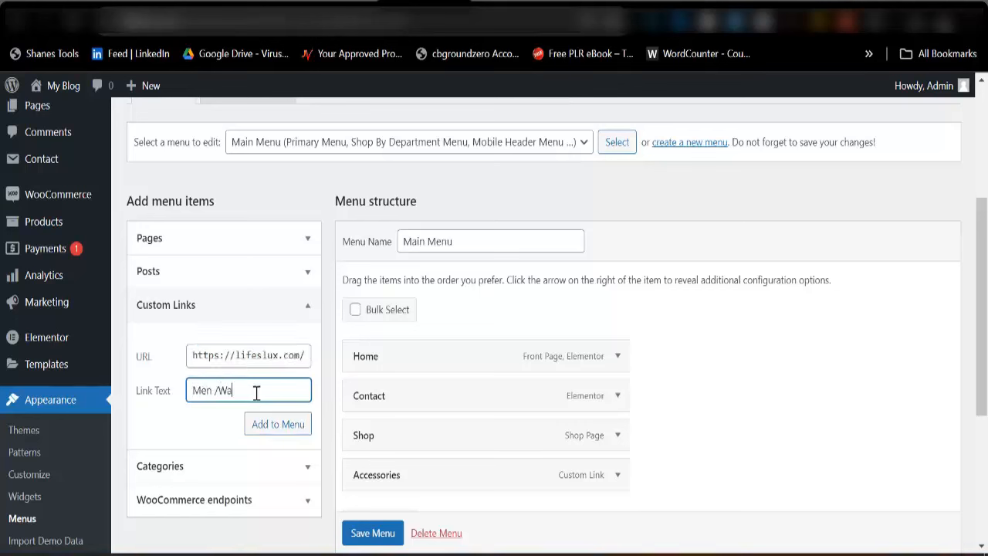
pyautogui.click(279, 425)
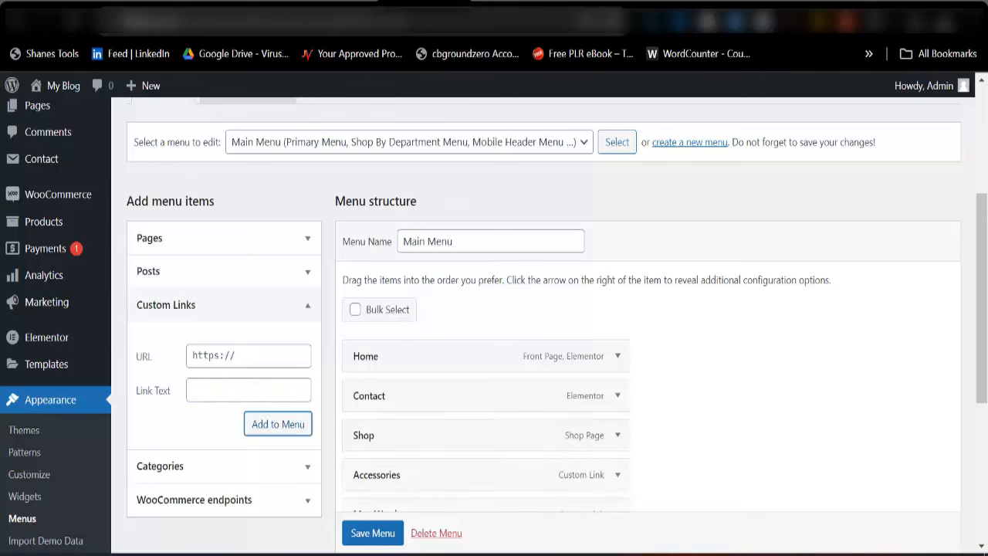
# Copy the Women Watches category link and add it to Main Menu as a custom link
pyautogui.click(602, 6)
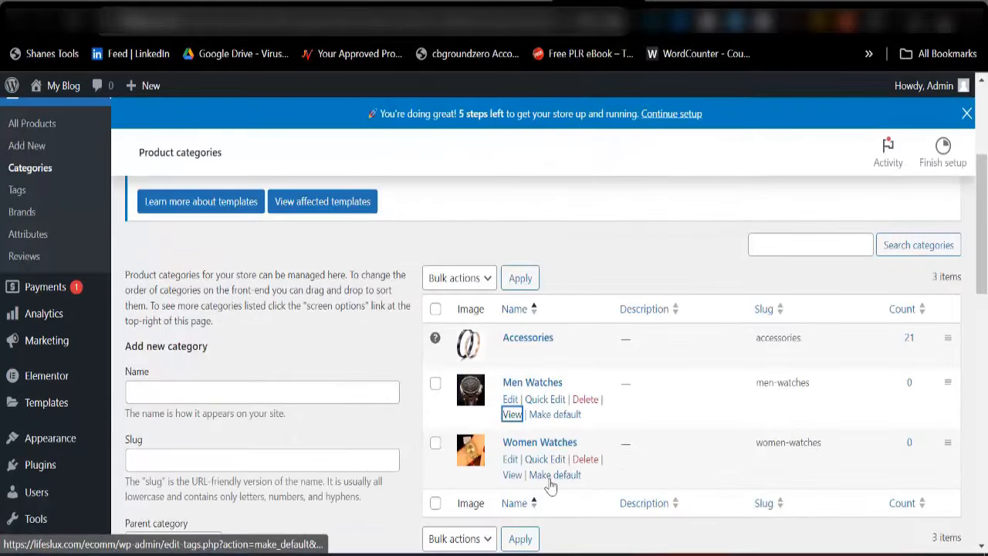
pyautogui.rightClick(512, 474)
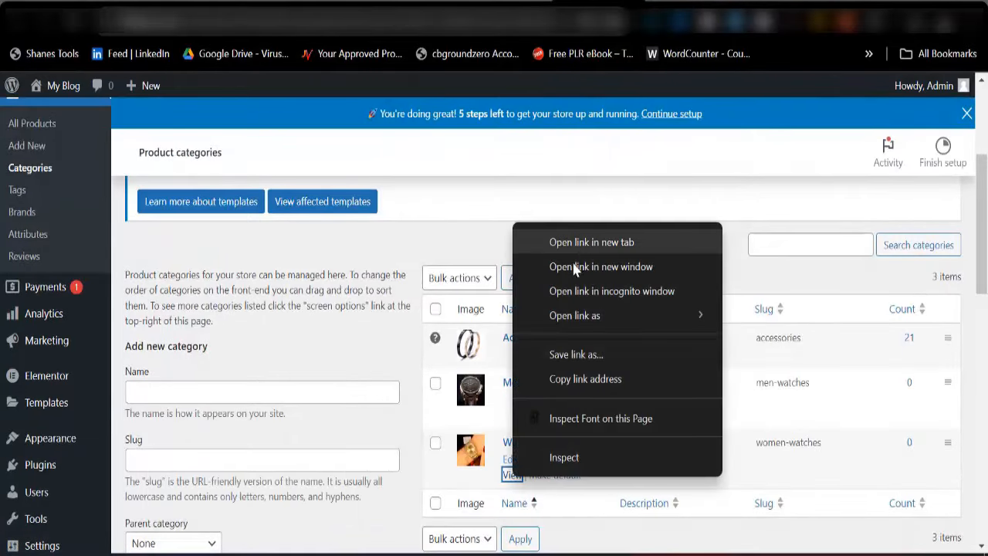
pyautogui.click(571, 380)
pyautogui.click(409, 5)
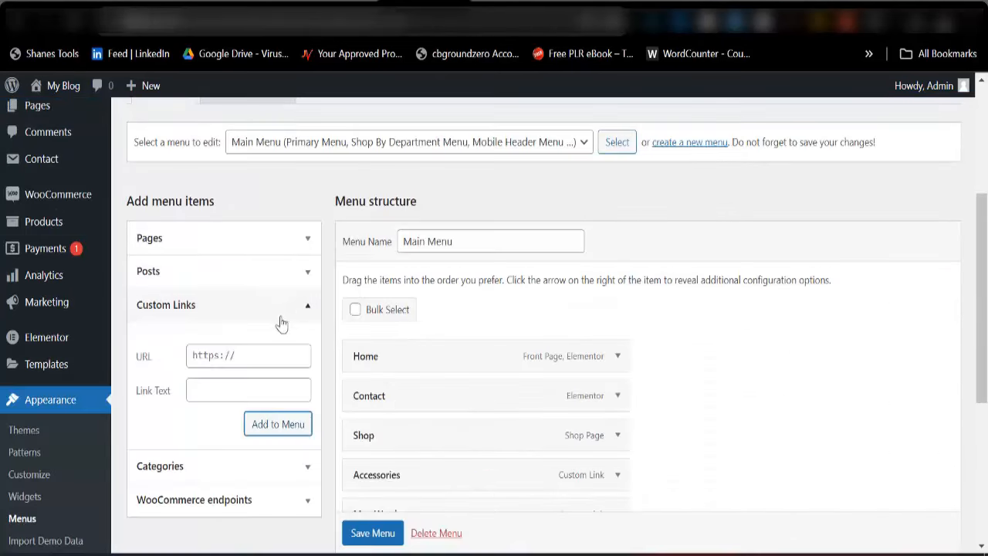
pyautogui.click(250, 356)
pyautogui.hotkey('ctrl', 'v')
pyautogui.click(246, 390)
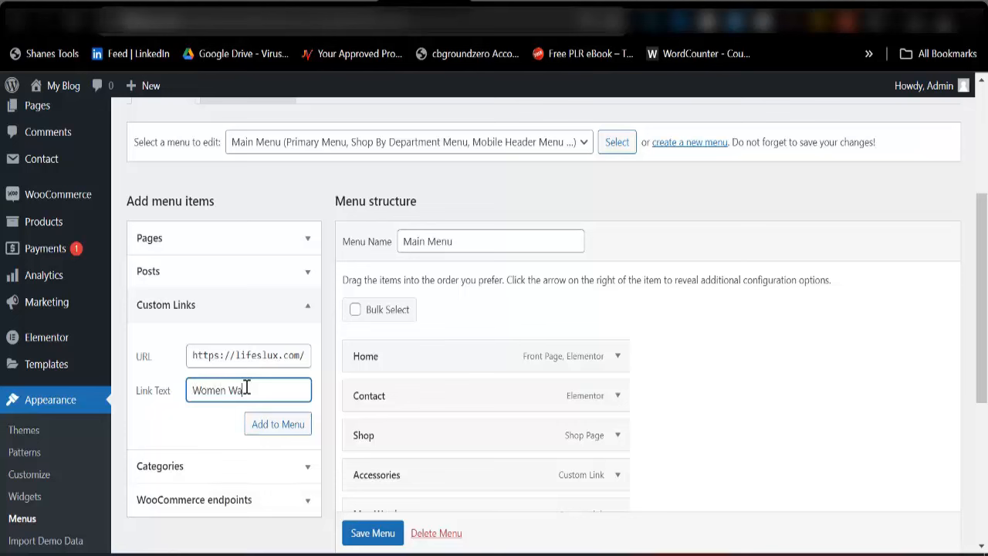
pyautogui.click(270, 427)
# Move Contact to the end of Main Menu, after Women Watches, and save
pyautogui.scroll(-2, 421, 410)
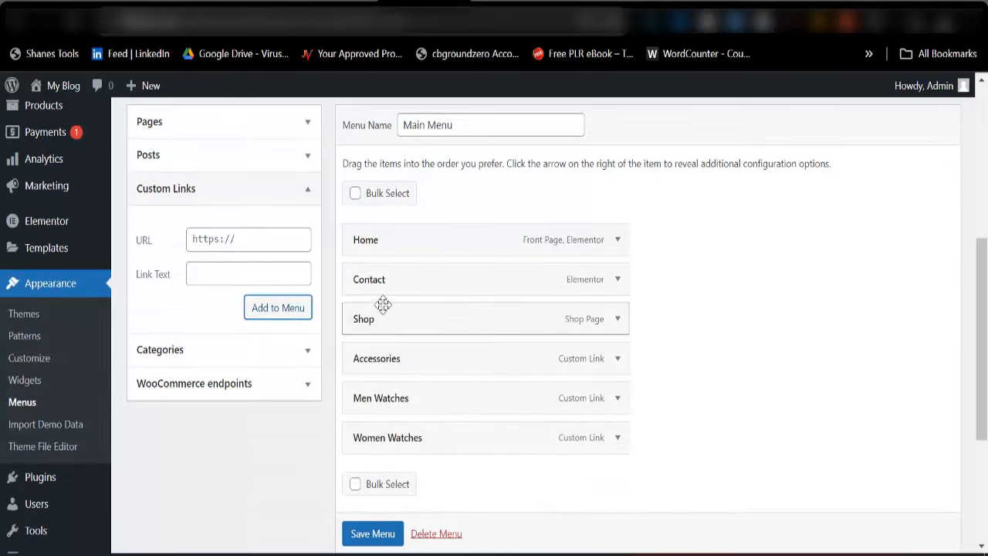
pyautogui.moveTo(386, 287); pyautogui.dragTo(379, 446)
pyautogui.scroll(-1, 373, 537)
pyautogui.click(373, 534)
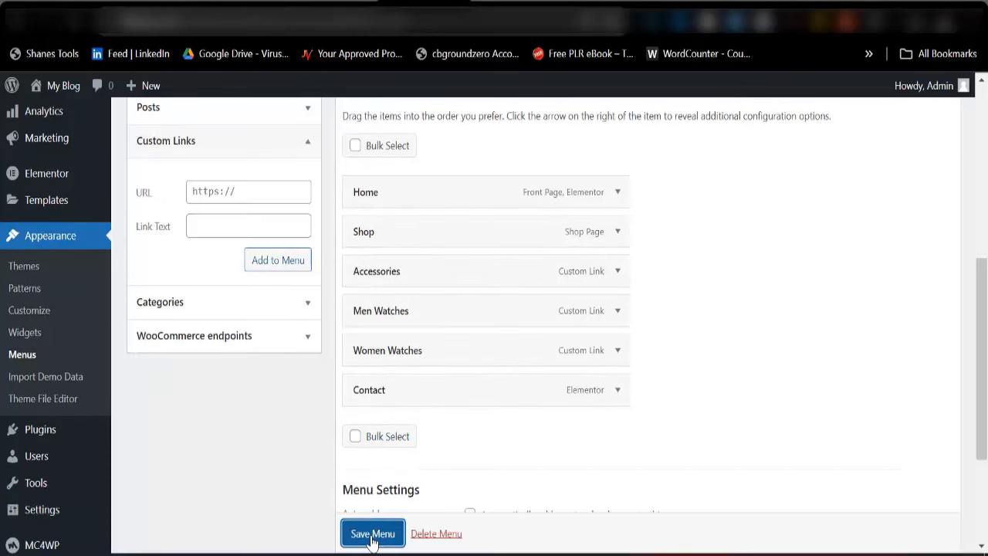
pyautogui.scroll(-4, 394, 393)
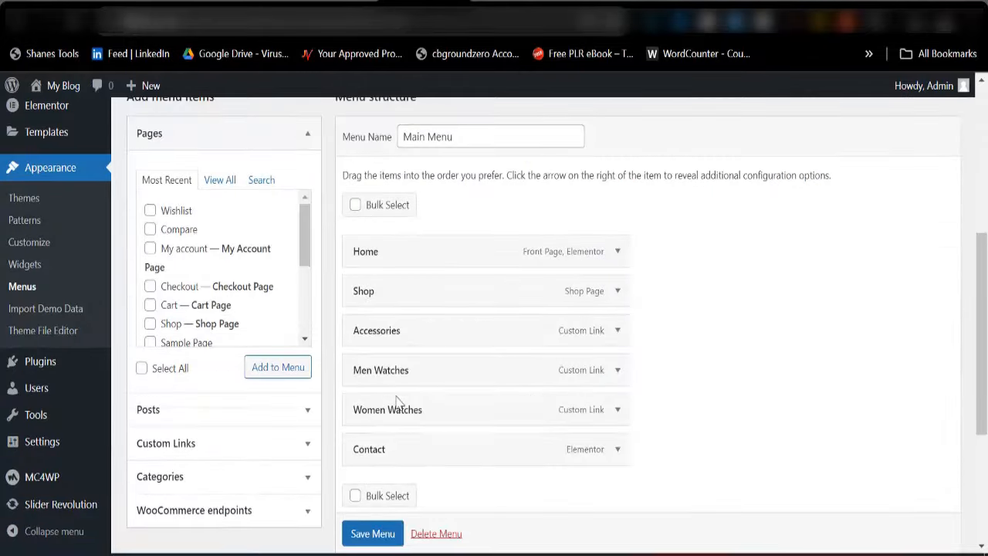
pyautogui.scroll(3, 398, 437)
pyautogui.click(515, 2)
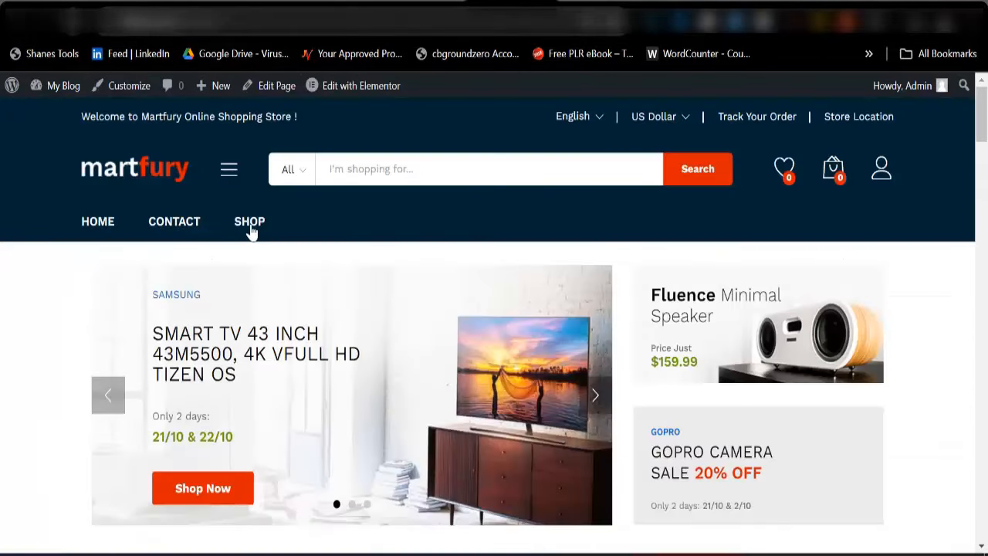
pyautogui.press('F5')
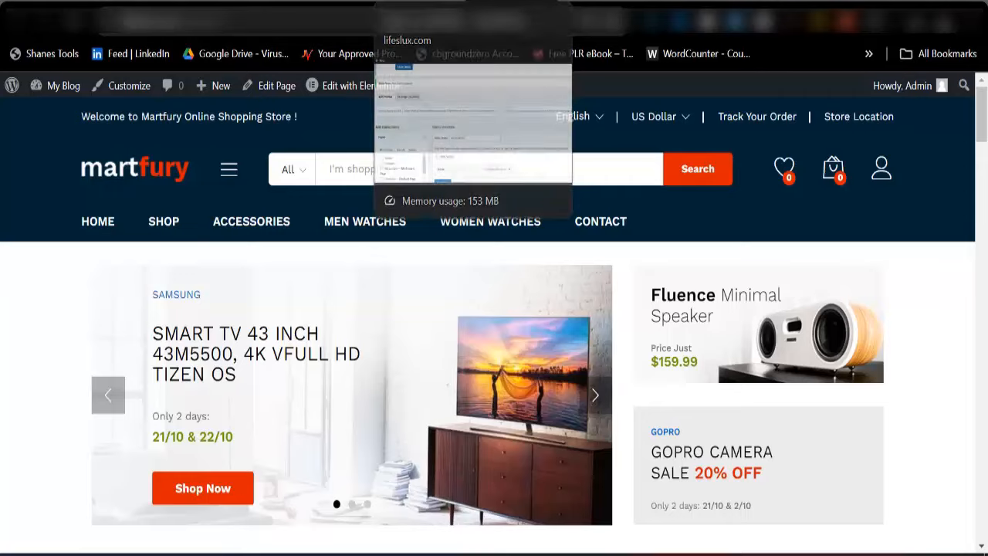
pyautogui.click(433, 19)
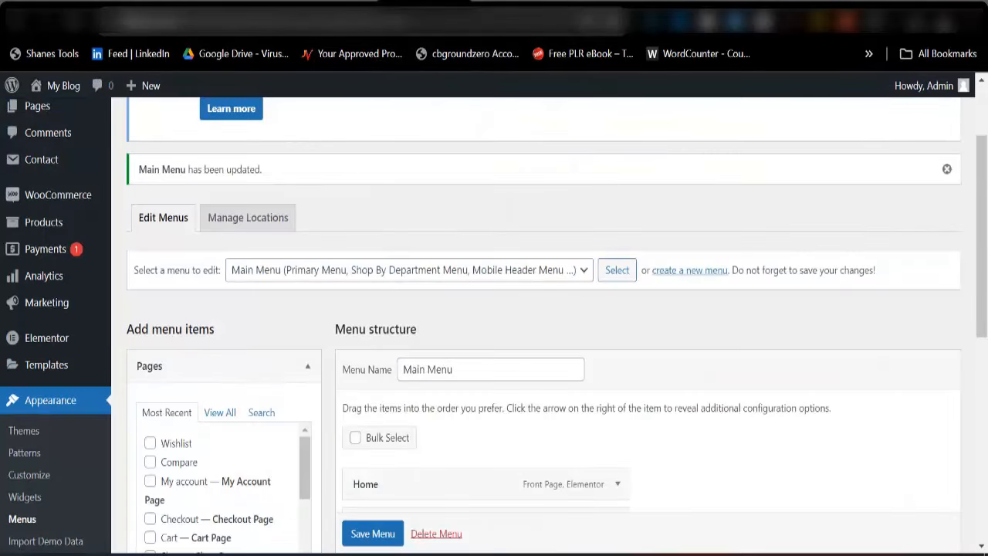
pyautogui.click(509, 3)
pyautogui.scroll(-3, 490, 332)
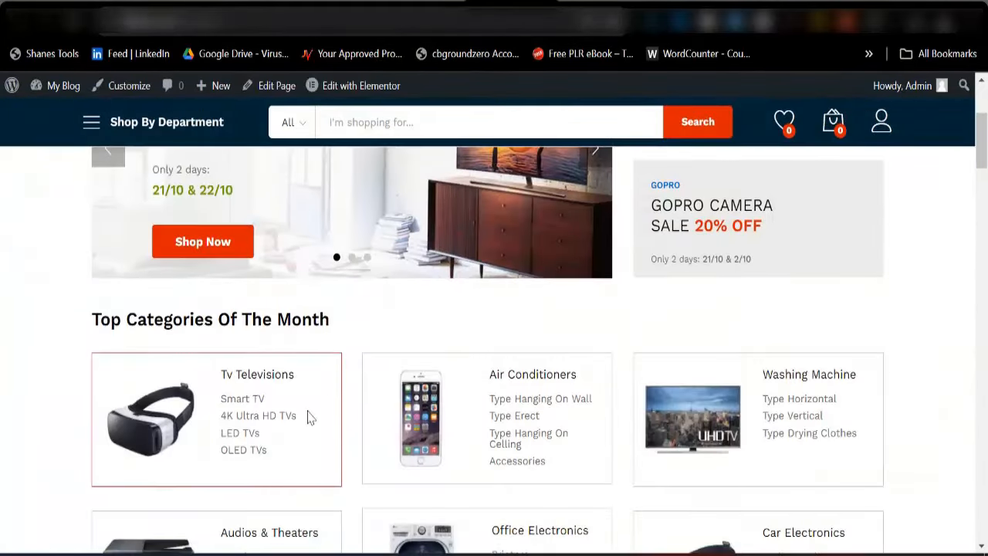
pyautogui.scroll(-5, 721, 371)
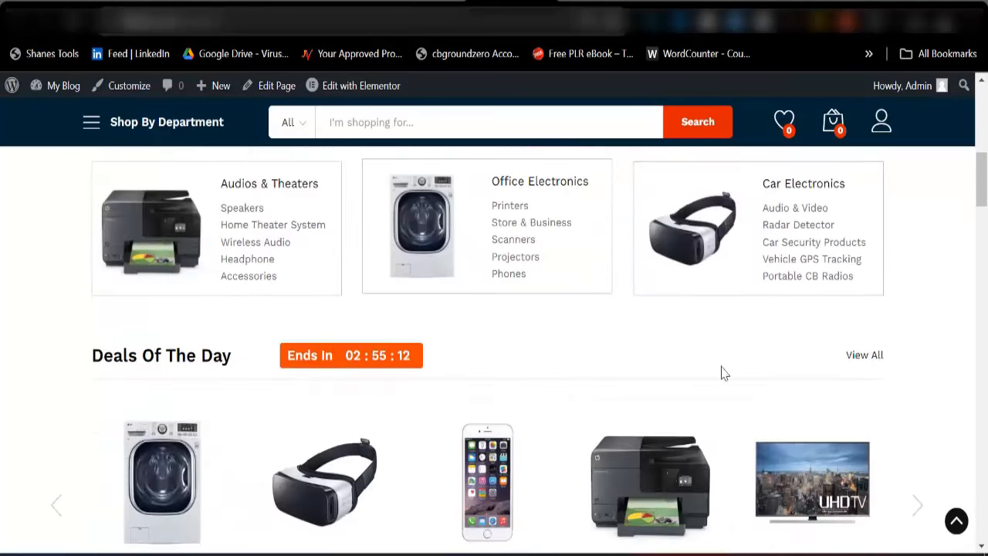
pyautogui.scroll(-3, 386, 375)
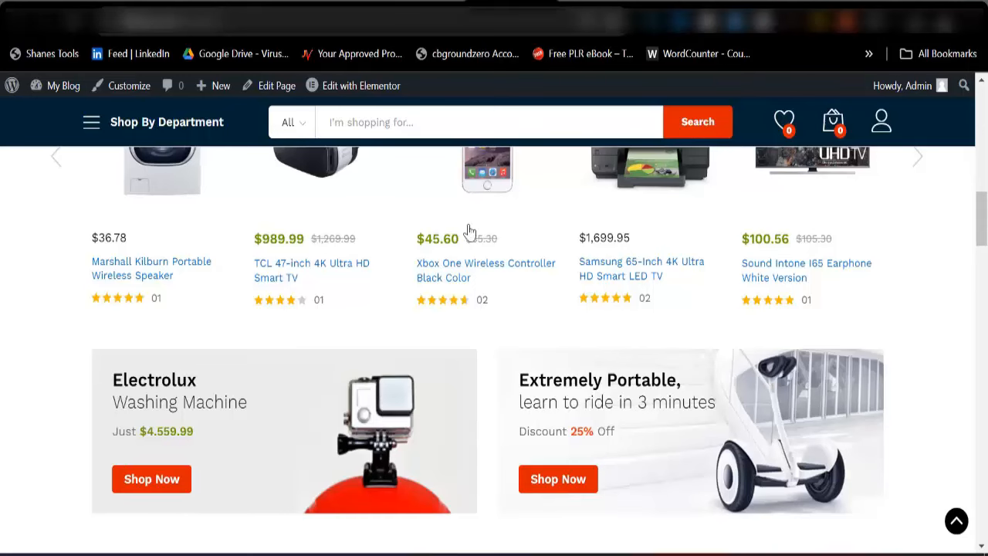
pyautogui.scroll(3, 450, 119)
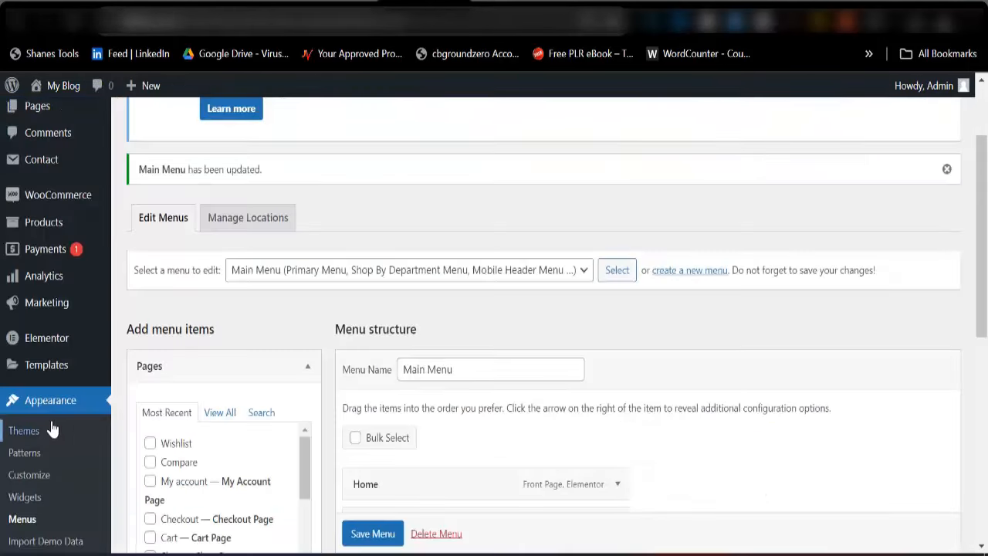
pyautogui.scroll(2, 48, 223)
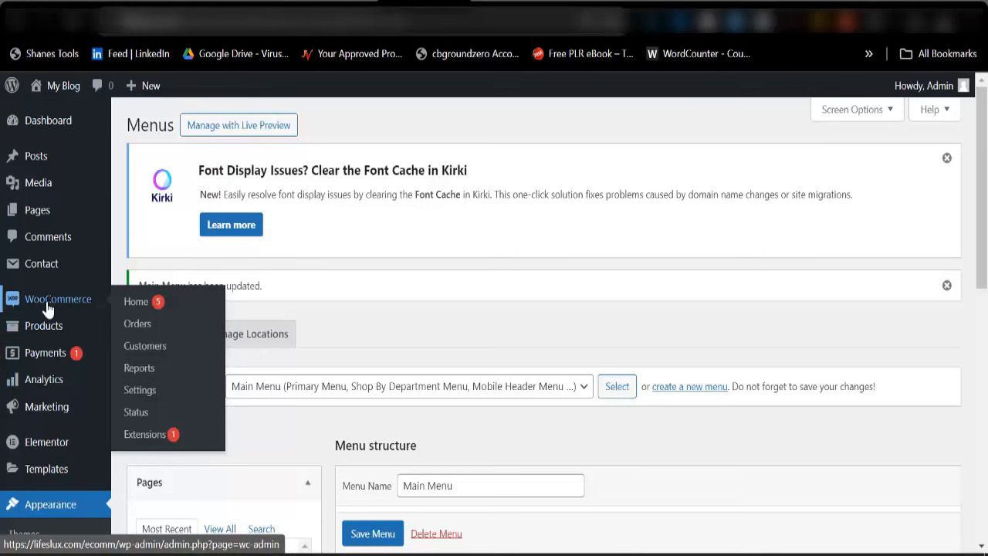
pyautogui.moveTo(60, 317)
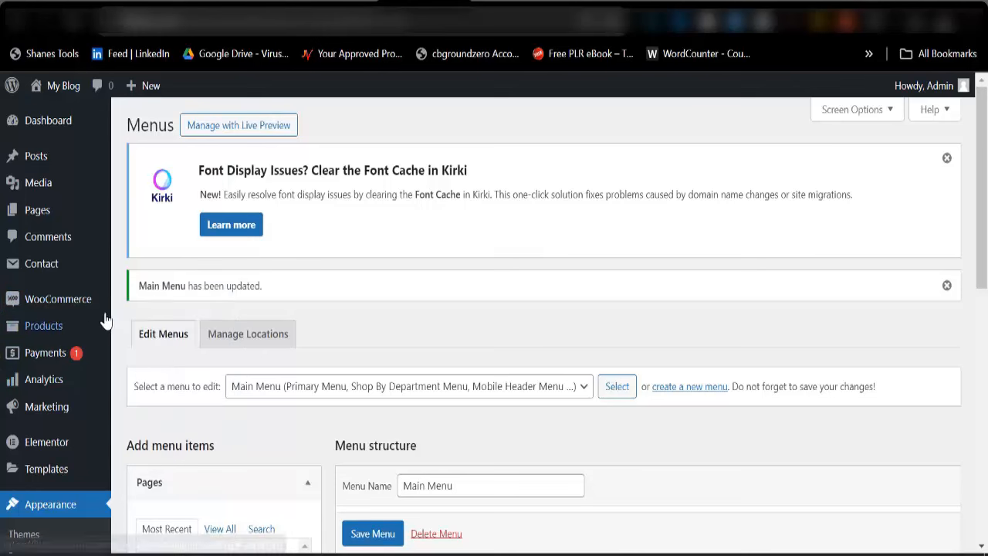
pyautogui.moveTo(77, 303)
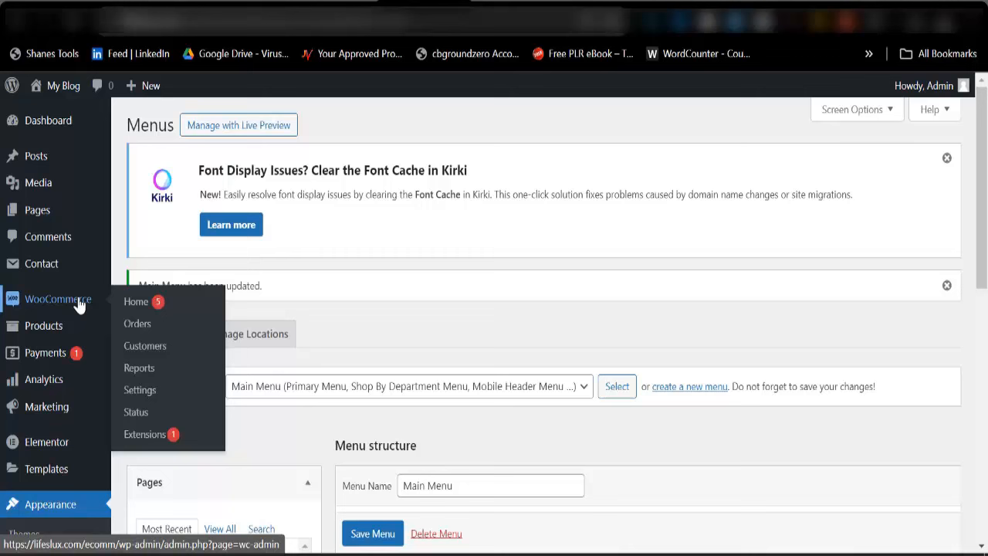
# In WooCommerce General settings, fill the store address and city with the saved Benin City entry
pyautogui.click(140, 391)
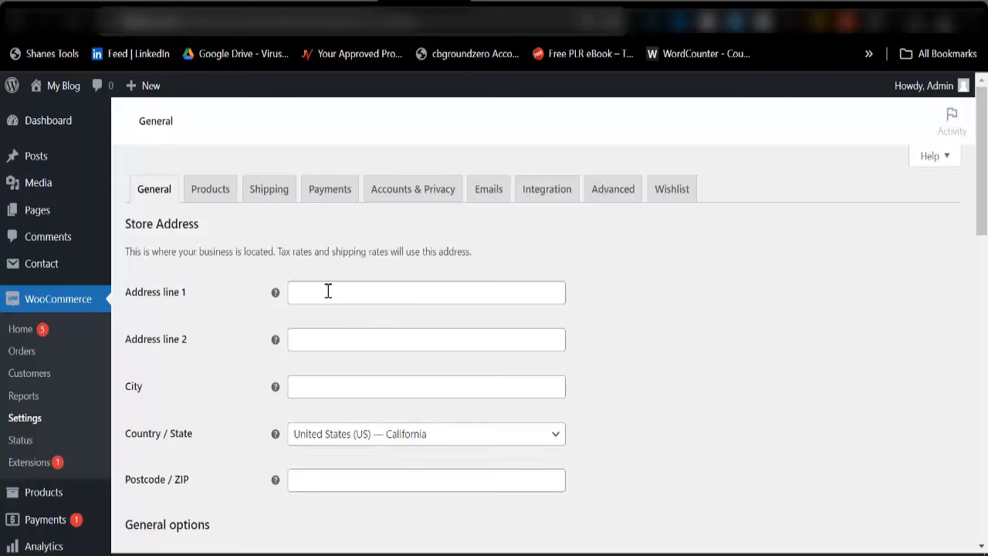
pyautogui.scroll(-3, 328, 381)
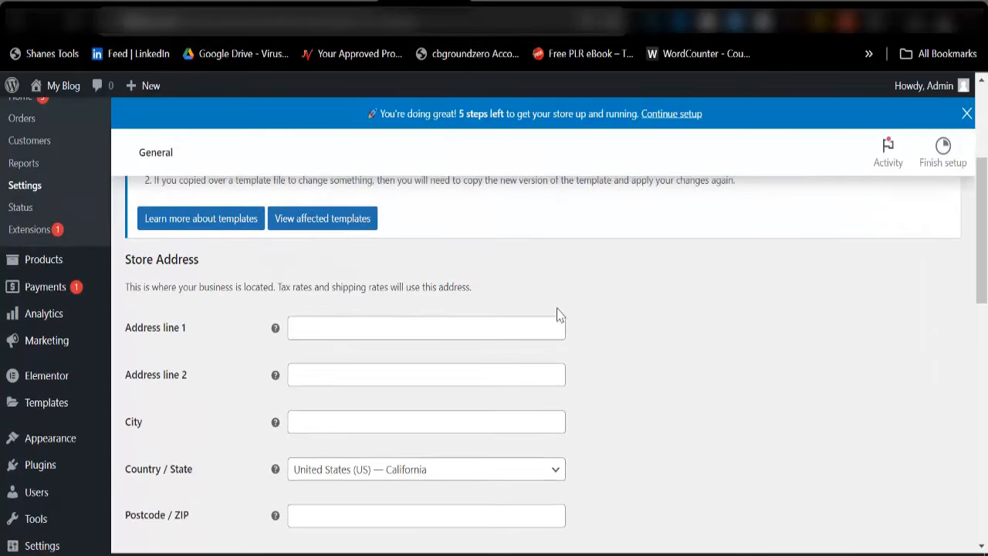
pyautogui.click(546, 335)
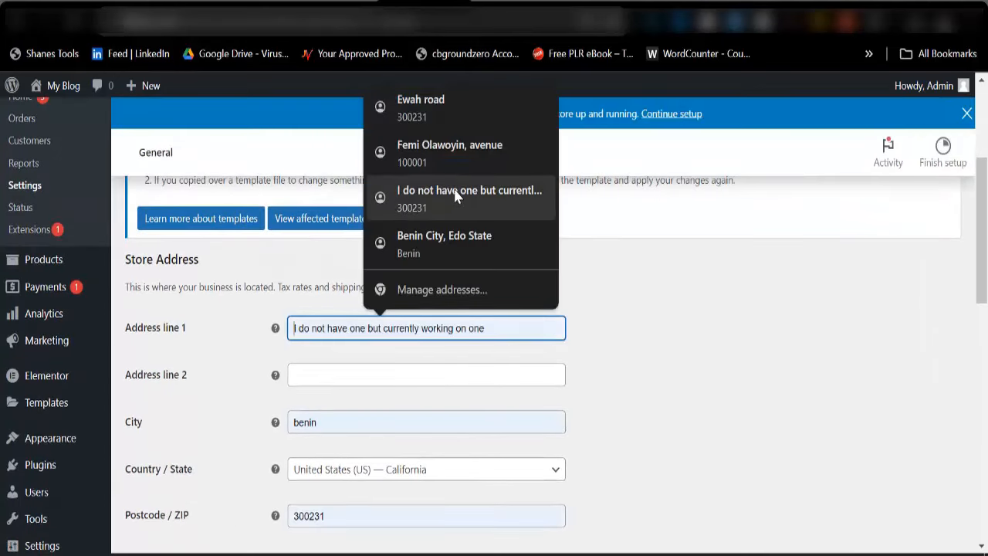
pyautogui.click(458, 251)
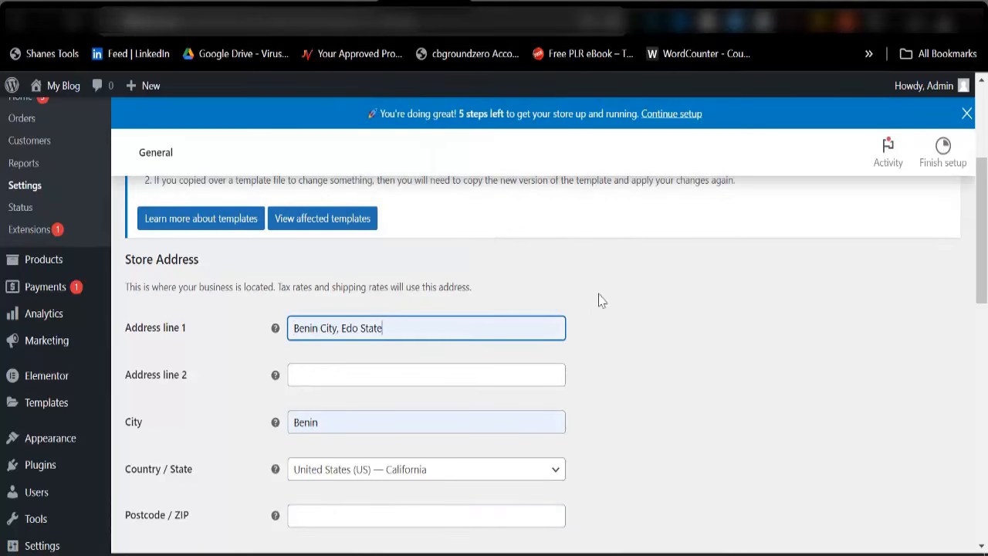
pyautogui.scroll(-2, 381, 468)
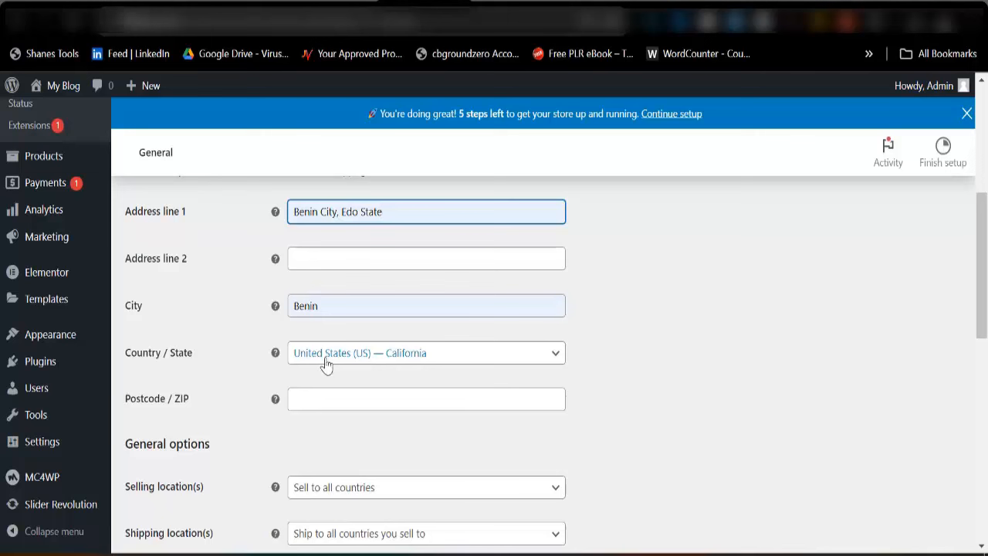
# Set the country/state to Nigeria — Edo and the postcode to 300231
pyautogui.click(347, 360)
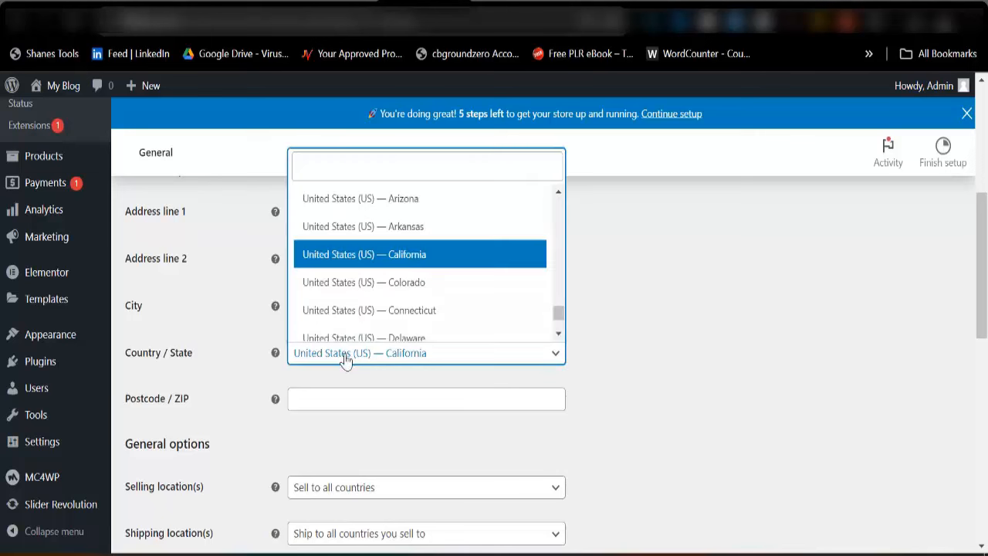
pyautogui.click(347, 168)
pyautogui.write('niger')
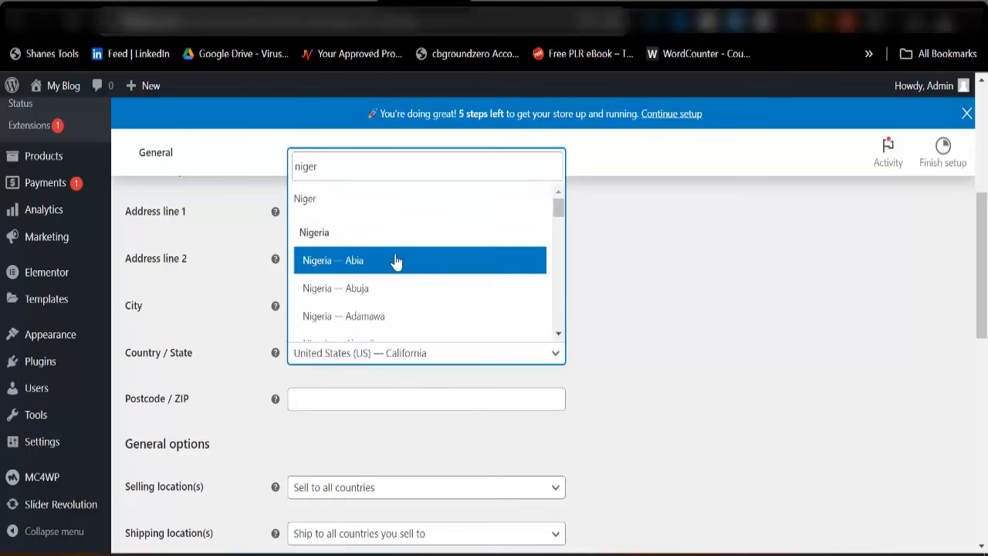
pyautogui.scroll(-3, 401, 281)
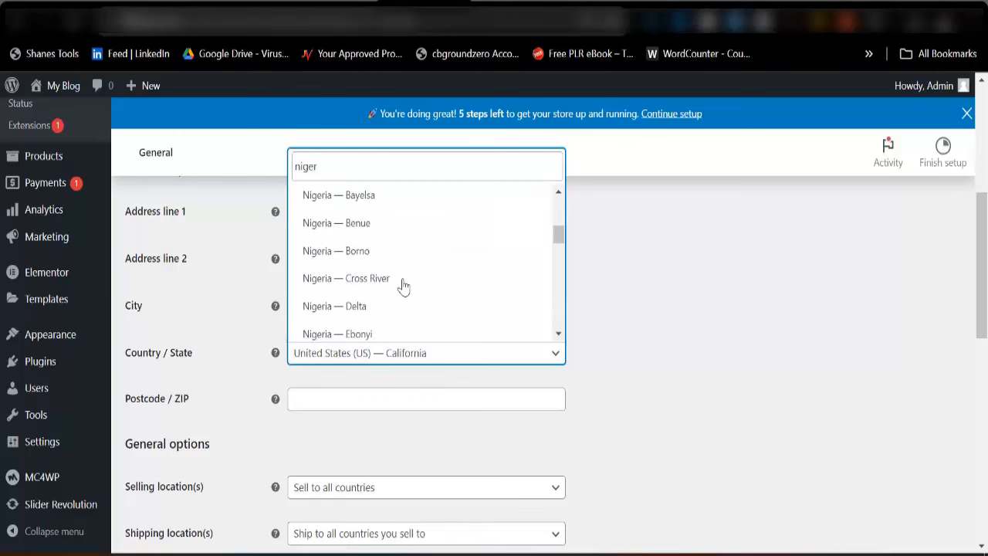
pyautogui.scroll(-2, 381, 293)
pyautogui.click(372, 258)
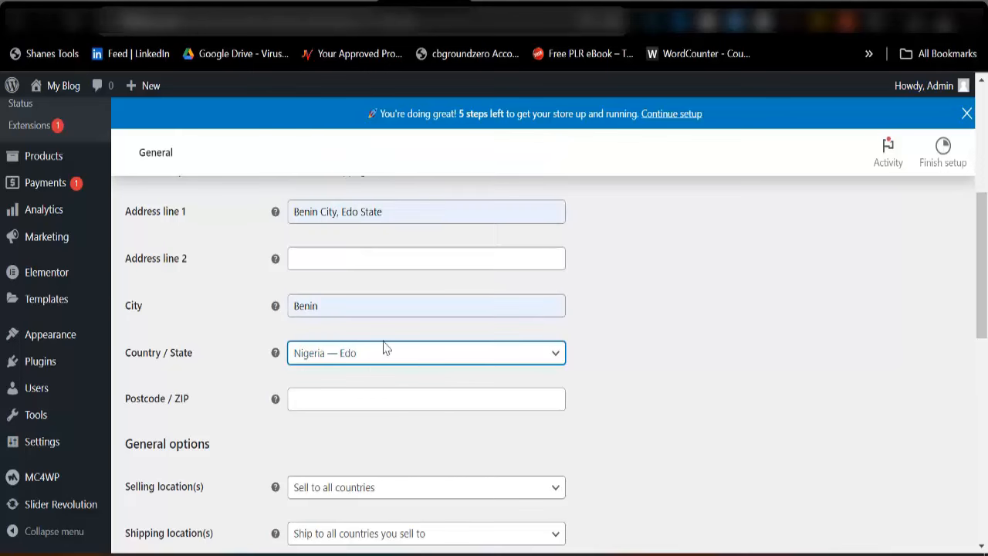
pyautogui.click(312, 397)
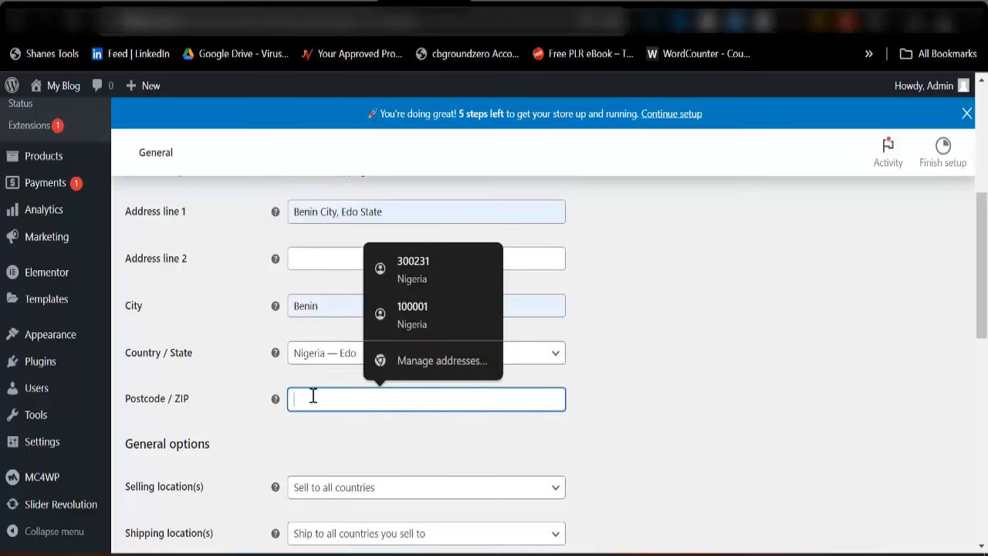
pyautogui.click(410, 270)
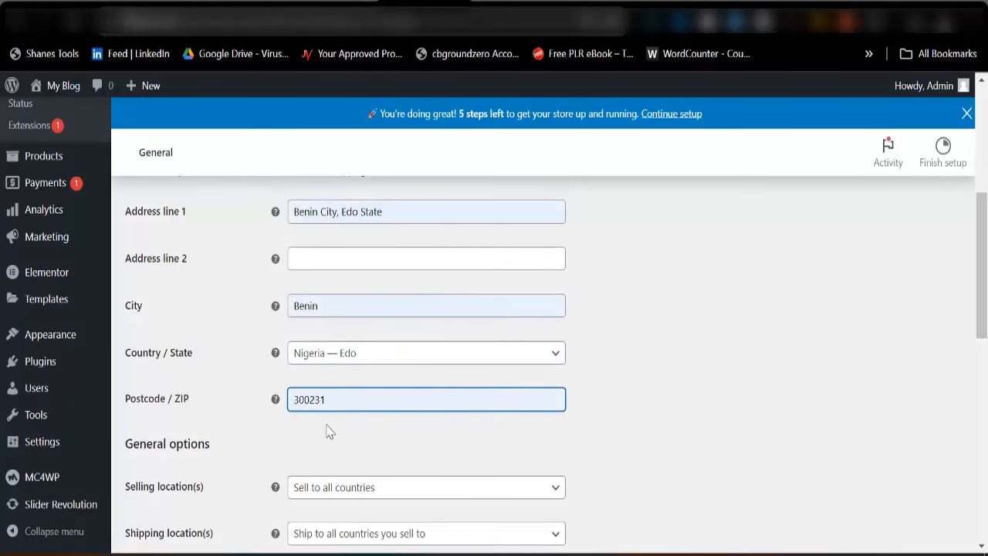
pyautogui.scroll(-5, 363, 382)
pyautogui.scroll(1, 330, 333)
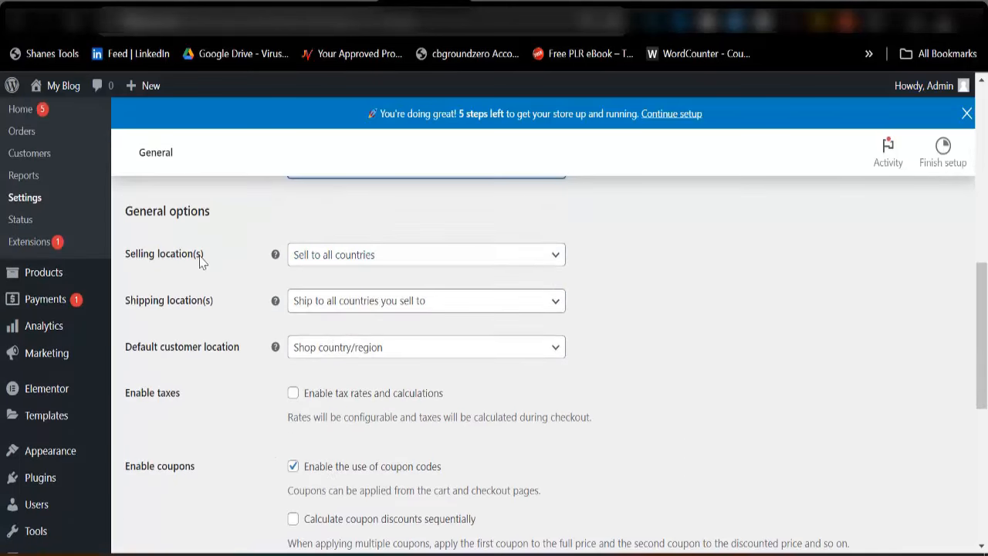
# Sell to specific countries only, adding Nigeria and Ghana, and leave shipping locations unchanged
pyautogui.click(406, 266)
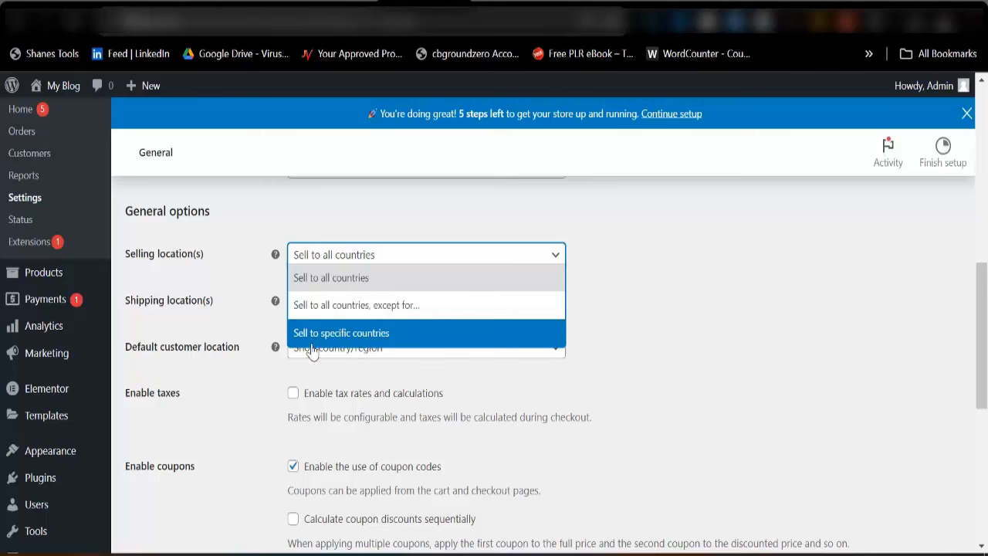
pyautogui.click(370, 344)
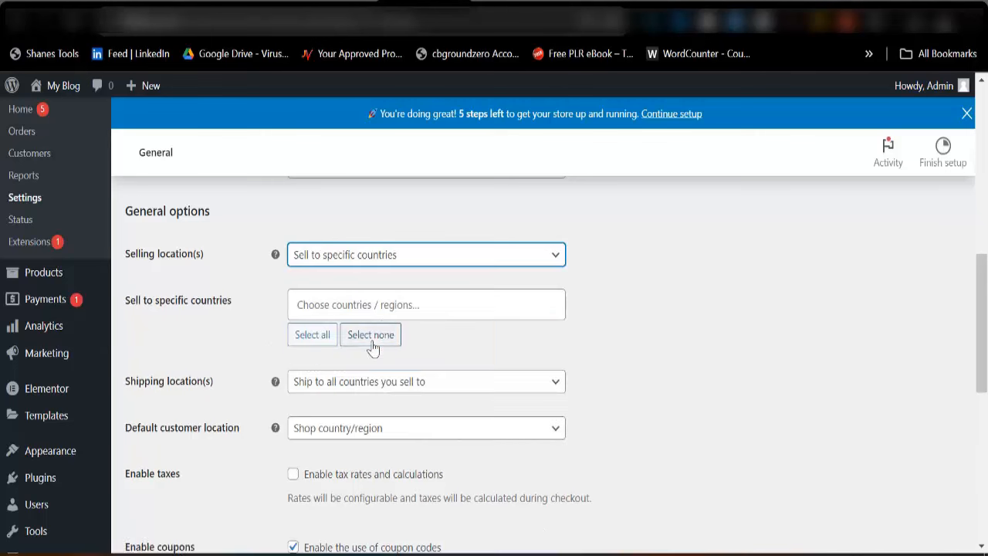
pyautogui.click(368, 305)
pyautogui.write('Ni')
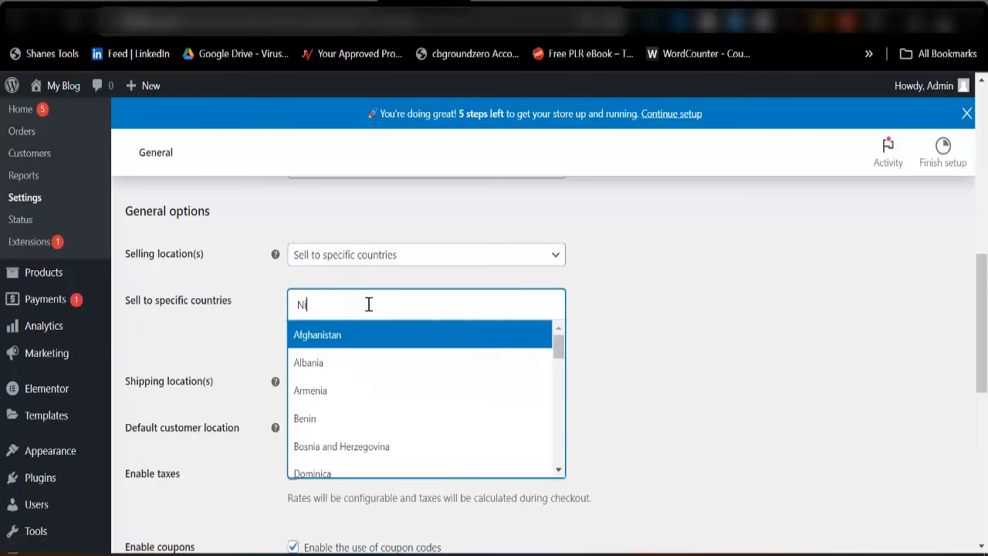
pyautogui.write('geria')
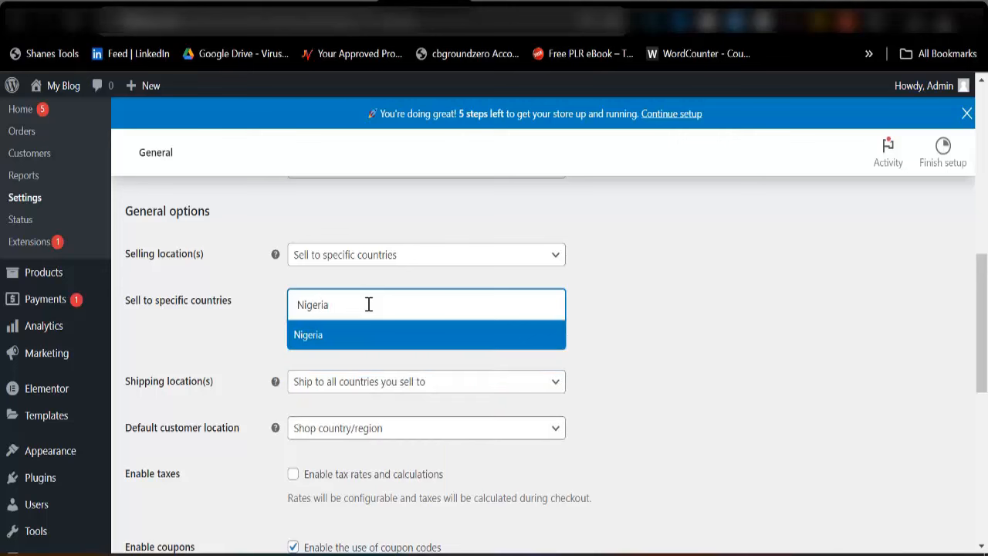
pyautogui.click(360, 345)
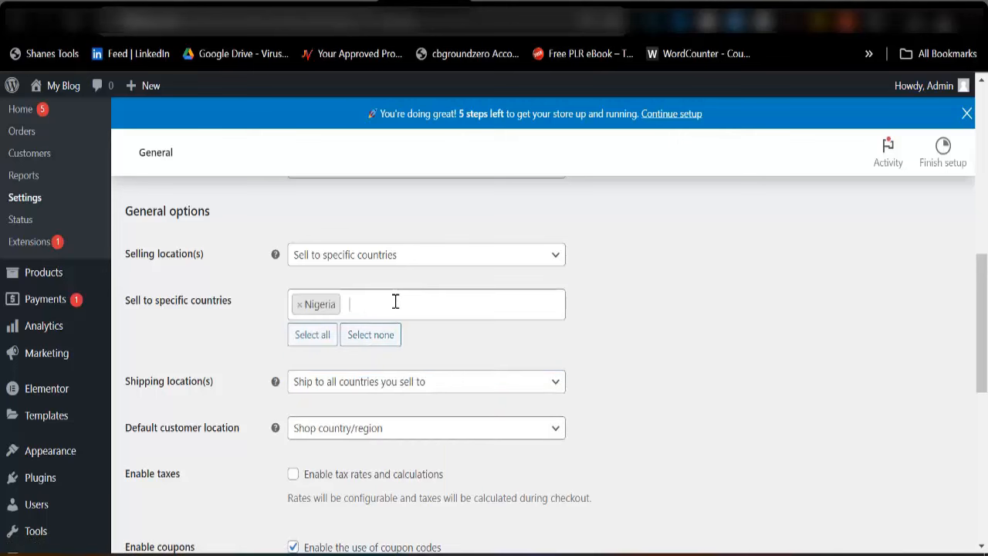
pyautogui.write('Ghana')
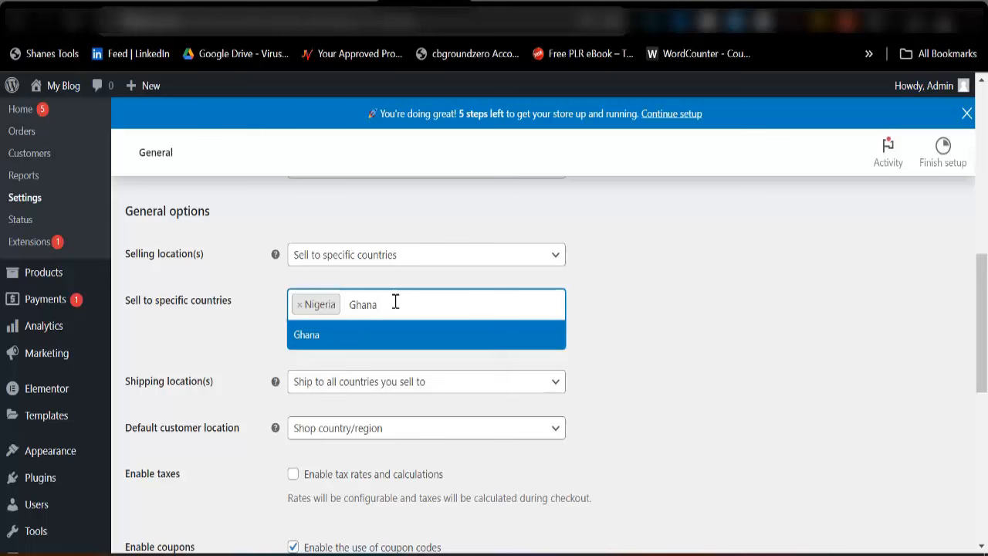
pyautogui.press('Return')
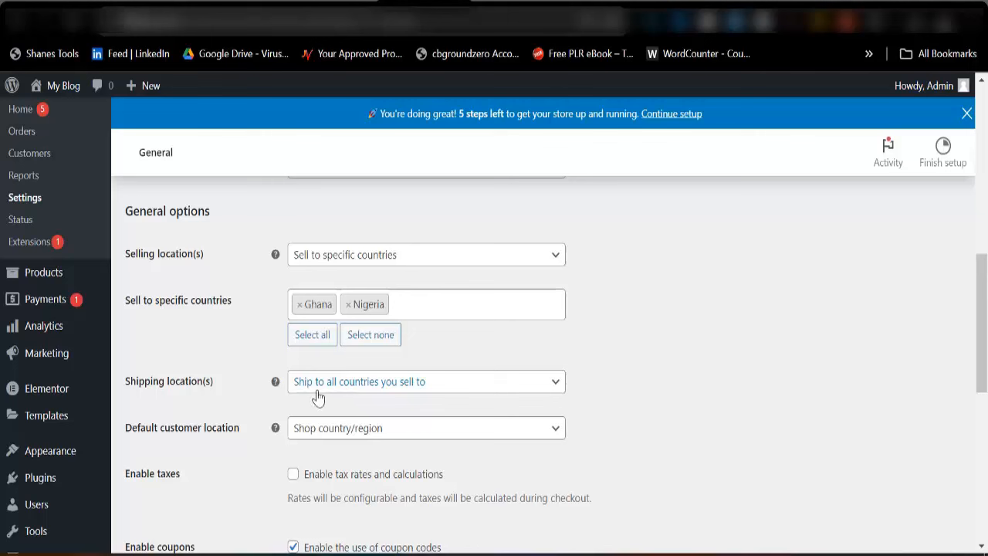
pyautogui.click(371, 388)
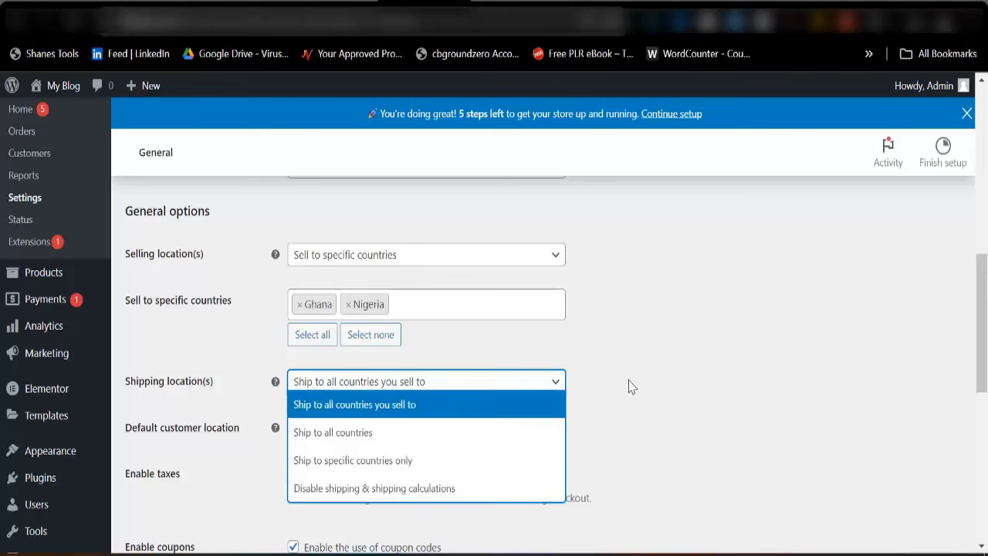
pyautogui.click(655, 361)
# Search 'Nig' in the Currency dropdown and select Nigerian naira (₦) — NGN
pyautogui.scroll(-3, 328, 483)
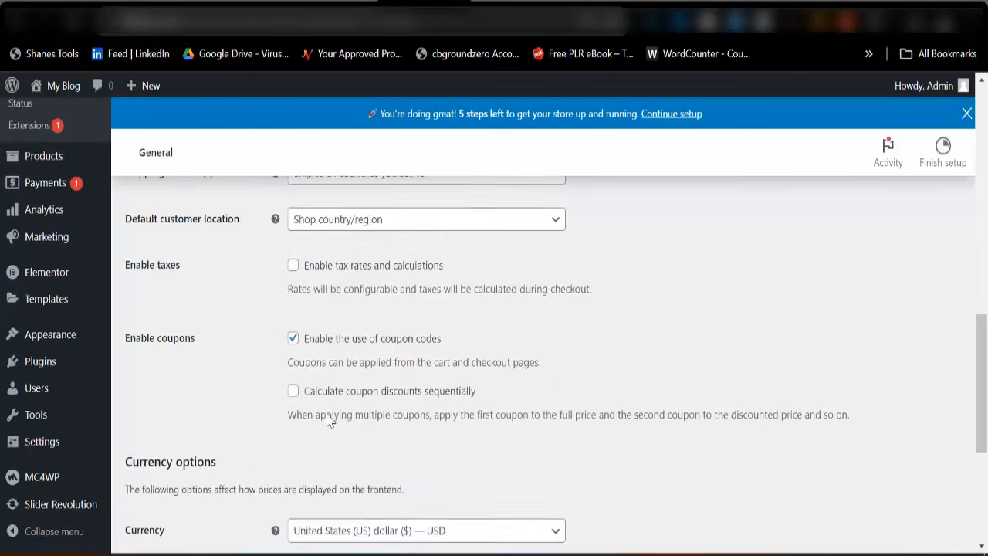
pyautogui.scroll(-2, 328, 420)
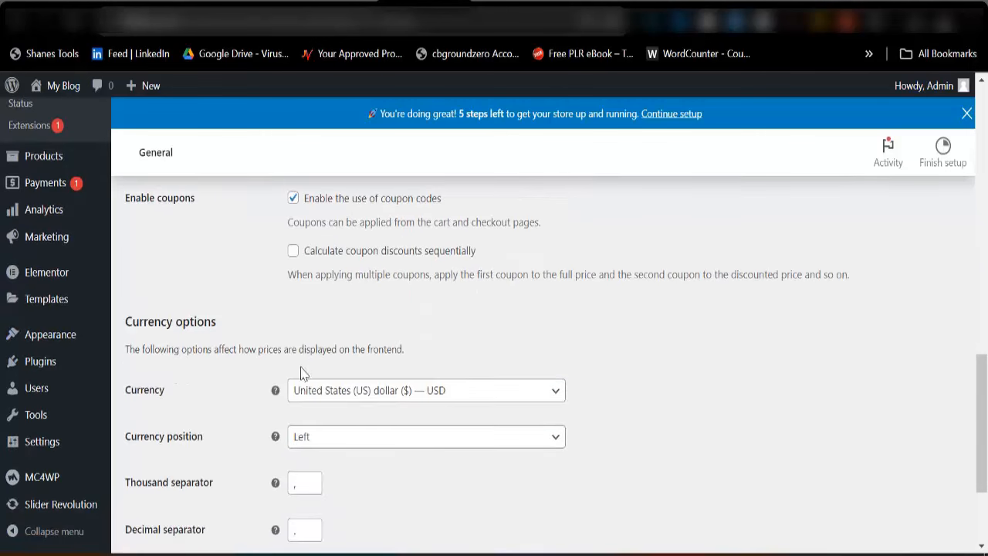
pyautogui.click(474, 398)
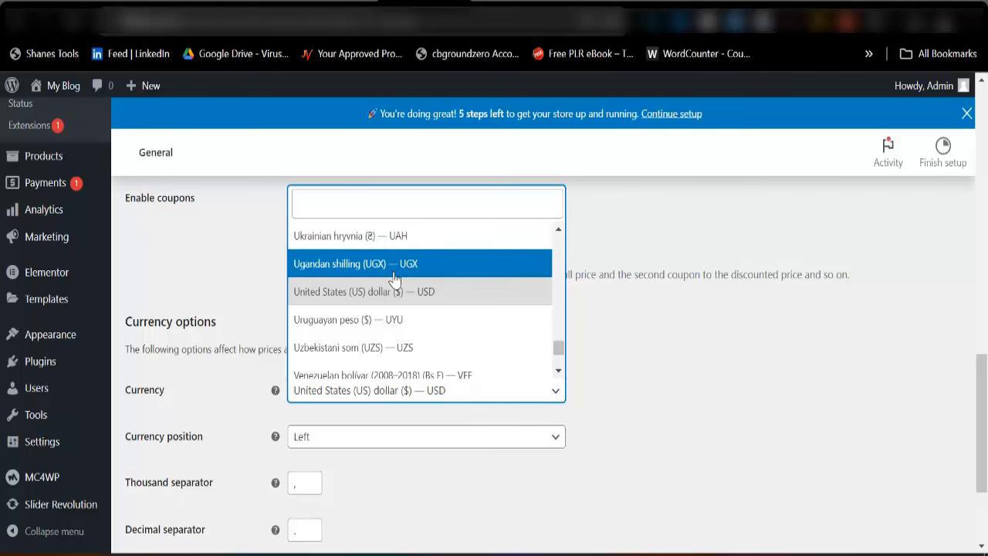
pyautogui.scroll(-1, 394, 279)
pyautogui.scroll(10, 394, 280)
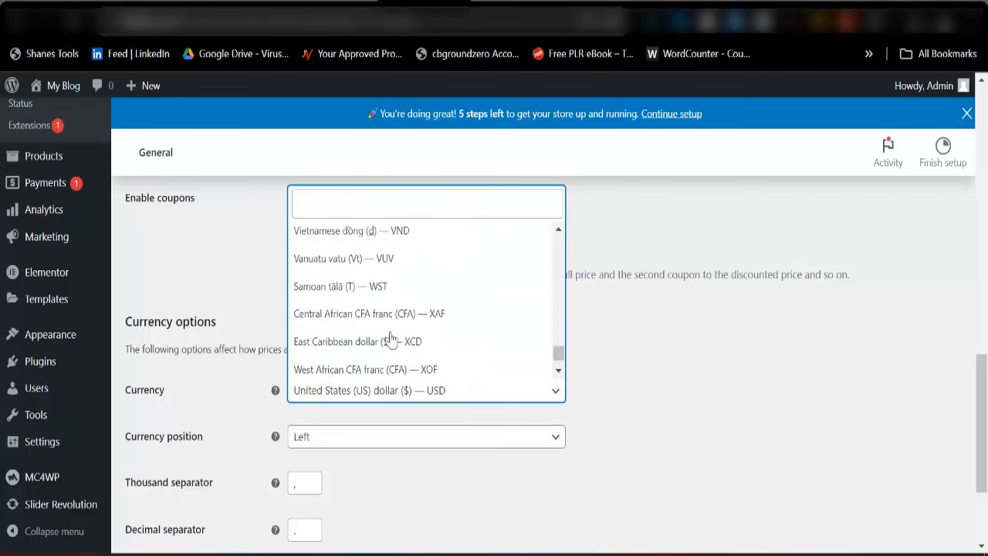
pyautogui.scroll(10, 393, 337)
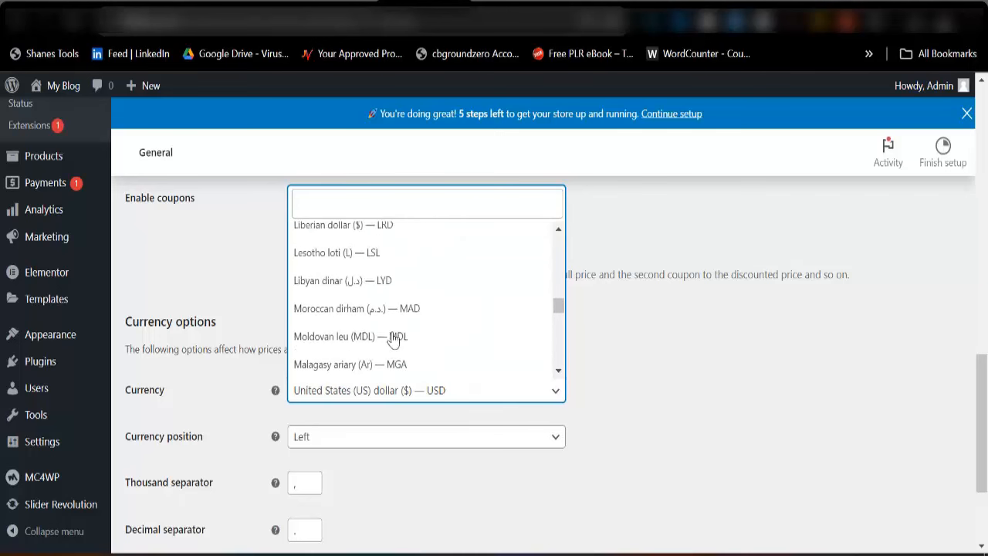
pyautogui.scroll(3, 392, 337)
pyautogui.click(365, 203)
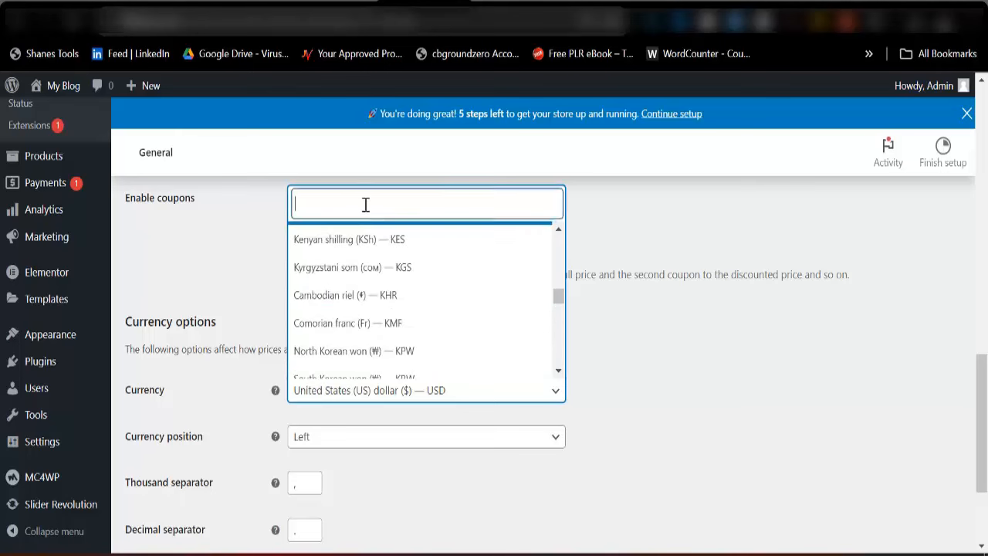
pyautogui.write('Nig')
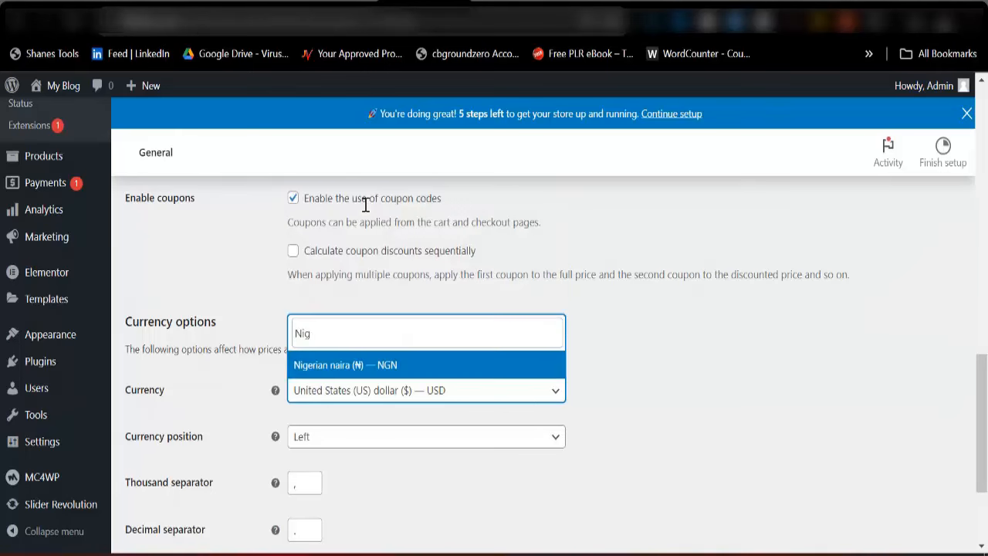
pyautogui.click(345, 368)
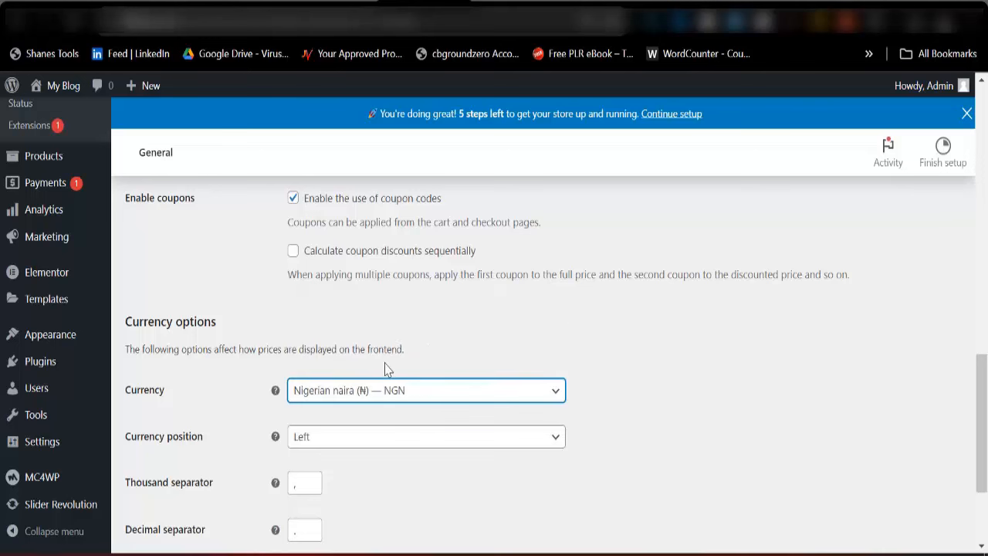
pyautogui.scroll(-2, 392, 375)
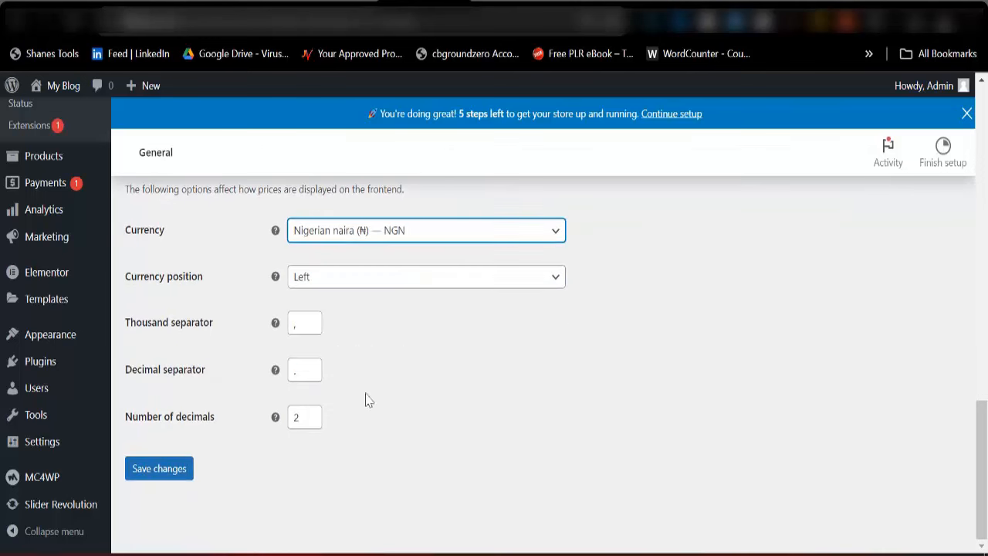
# Save the General settings changes and switch to the Products settings tab
pyautogui.click(163, 477)
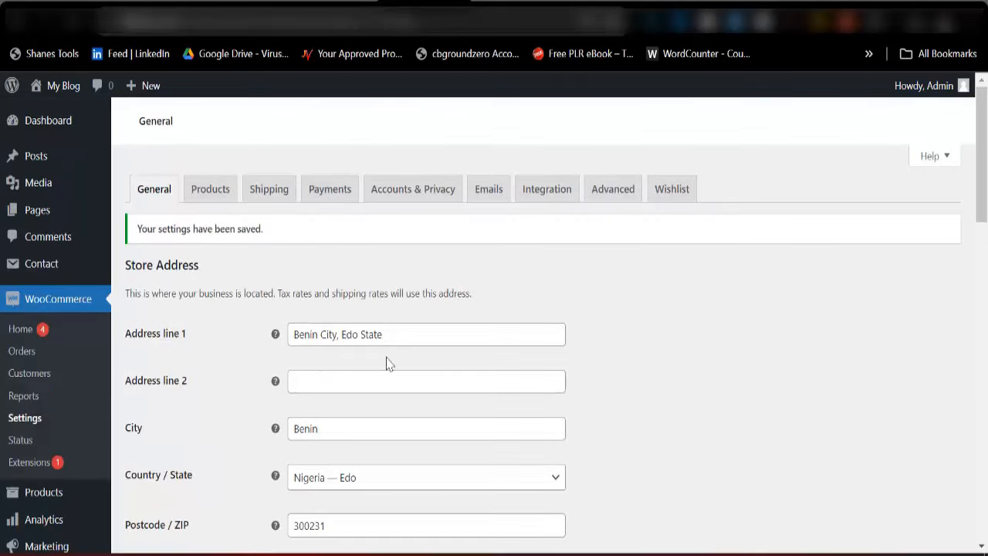
pyautogui.click(210, 192)
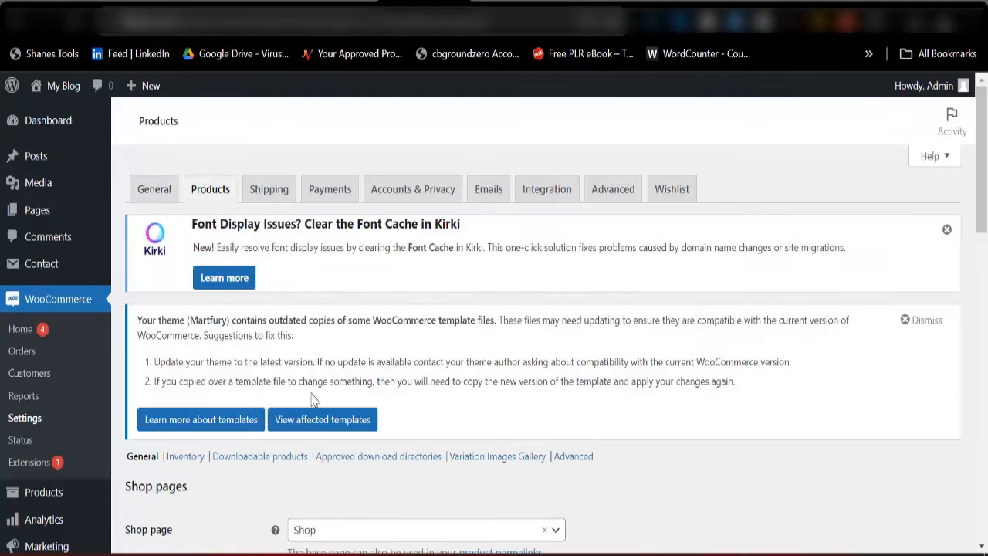
pyautogui.scroll(-3, 369, 399)
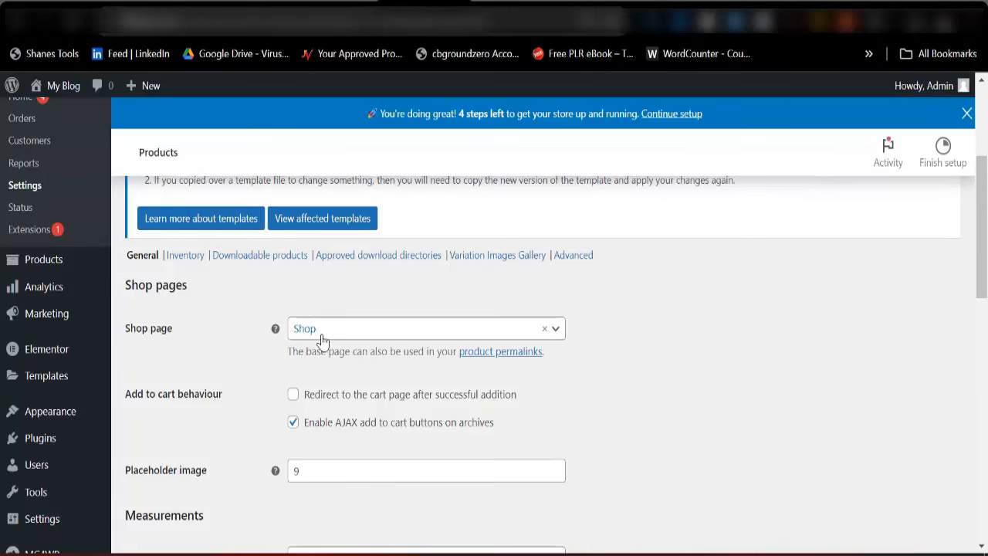
pyautogui.scroll(-3, 332, 360)
pyautogui.scroll(4, 332, 361)
pyautogui.scroll(1, 331, 360)
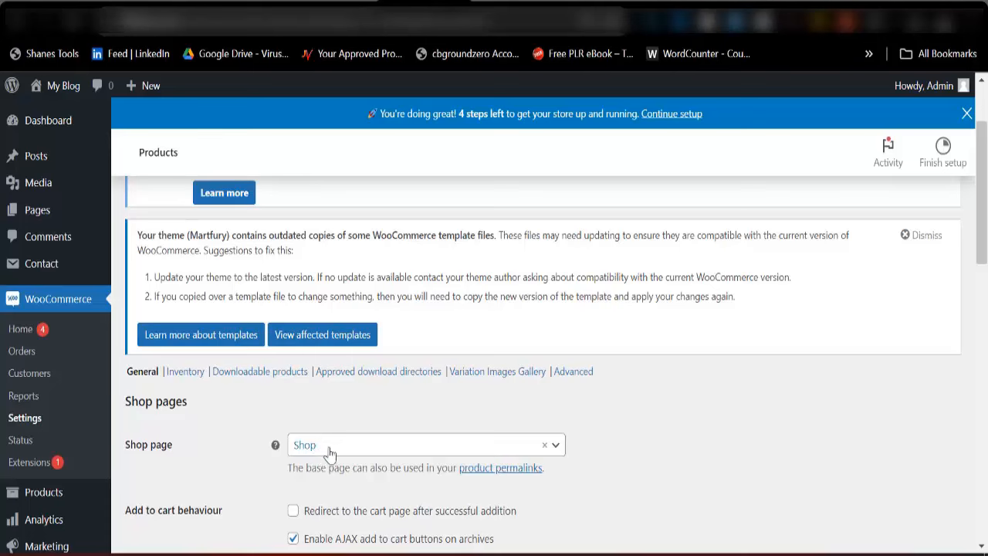
pyautogui.scroll(-15, 332, 452)
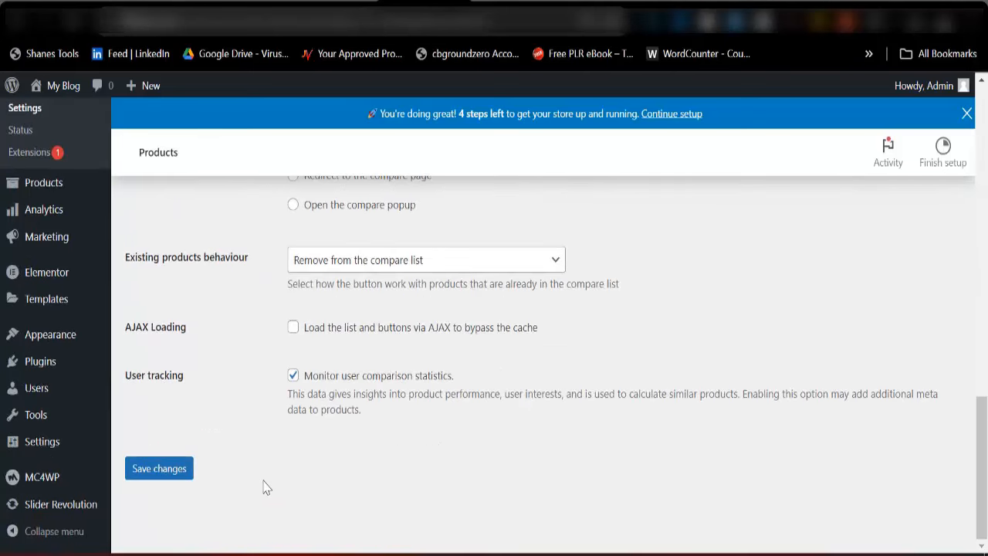
pyautogui.click(170, 474)
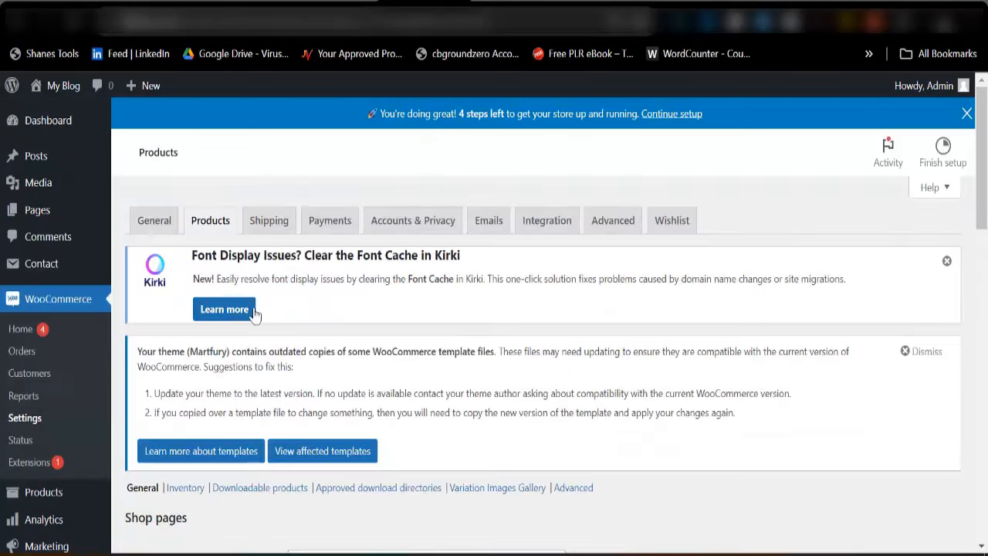
pyautogui.scroll(-7, 302, 371)
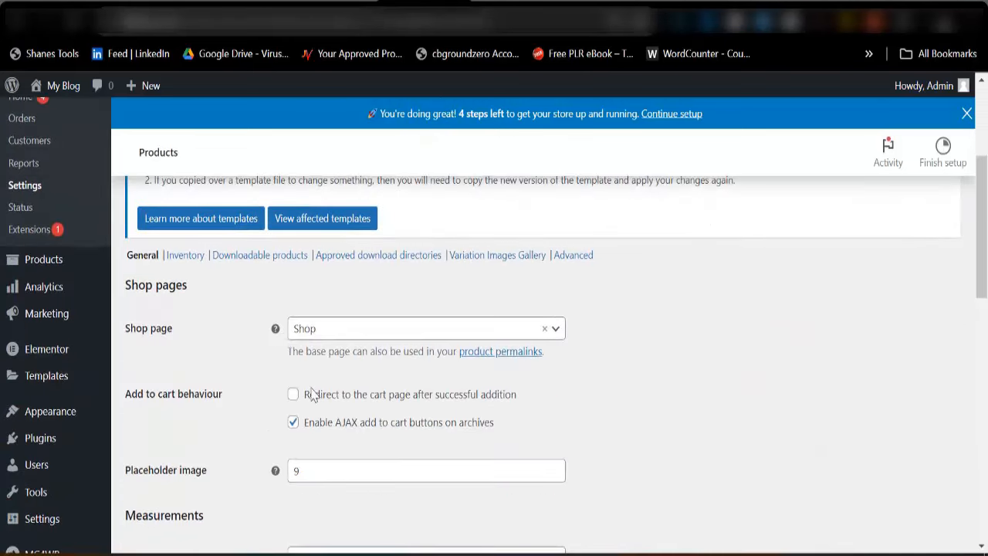
pyautogui.scroll(-3, 321, 397)
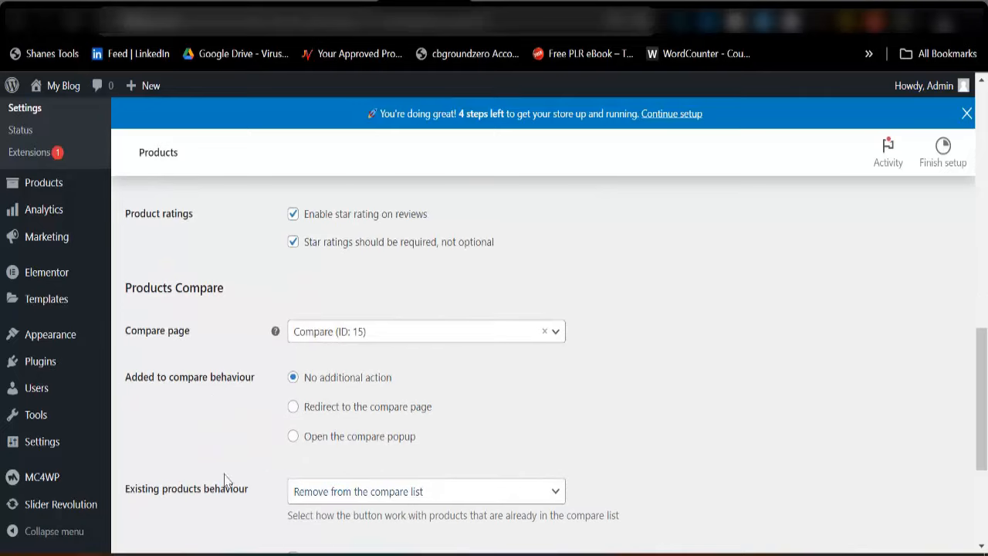
pyautogui.scroll(5, 272, 408)
pyautogui.scroll(10, 271, 407)
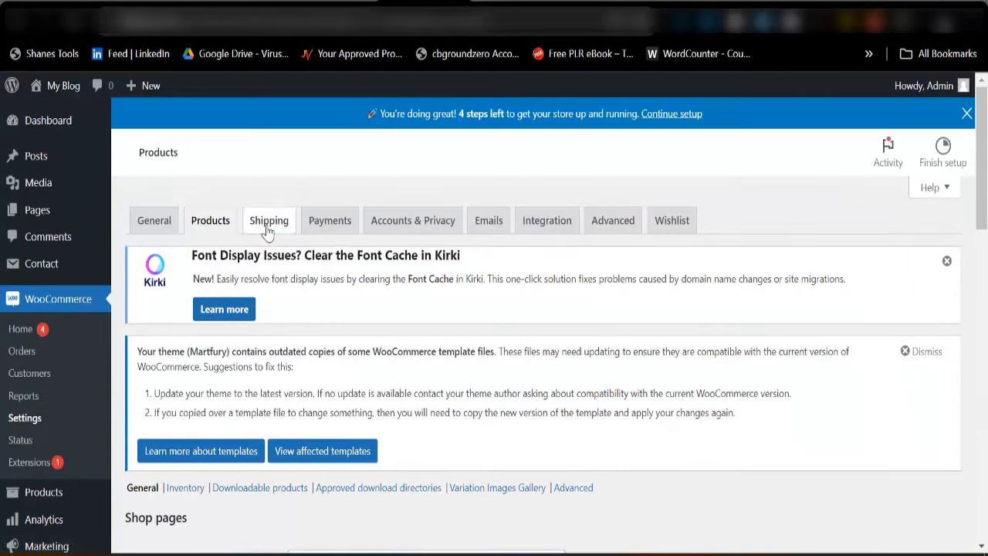
# Go to the Shipping settings and begin adding a new shipping zone
pyautogui.click(268, 224)
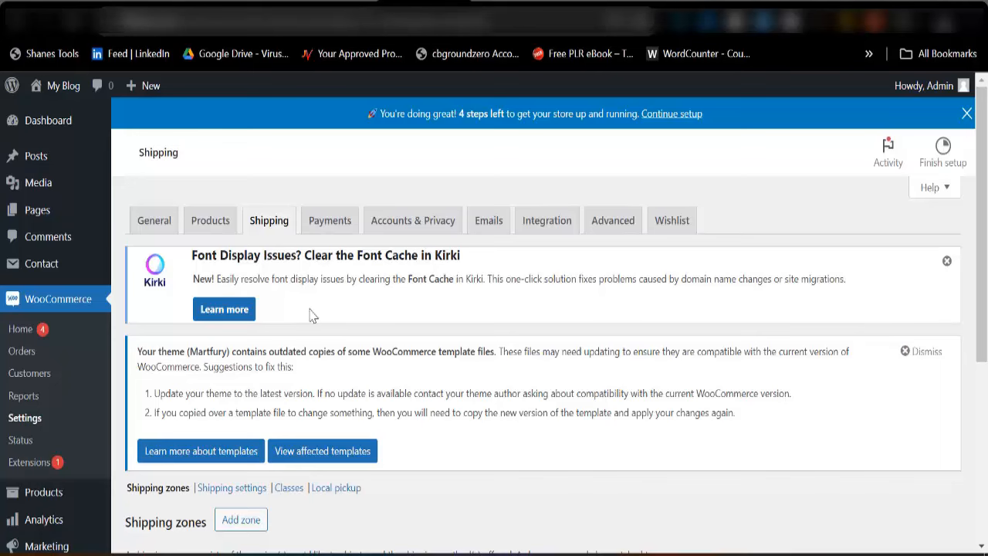
pyautogui.scroll(-3, 334, 327)
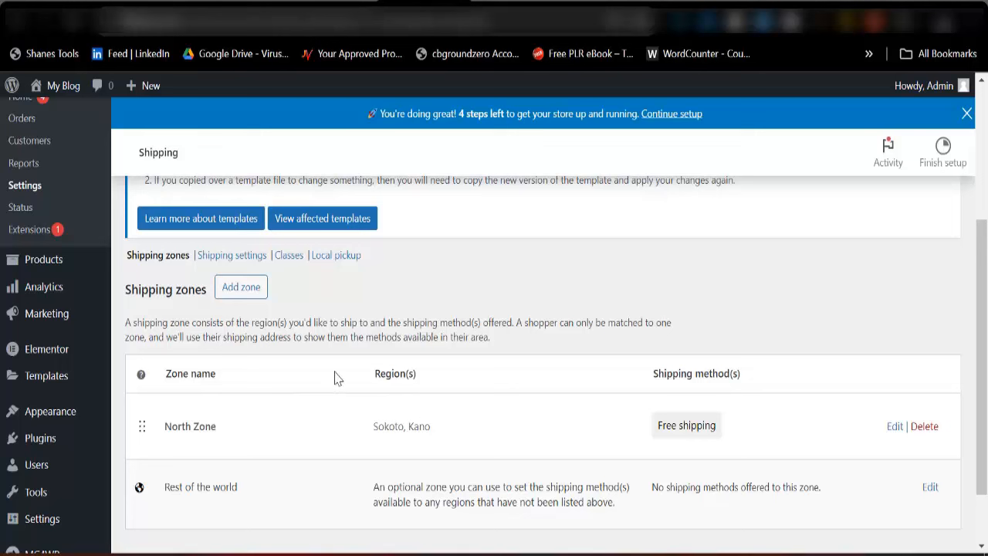
pyautogui.click(235, 295)
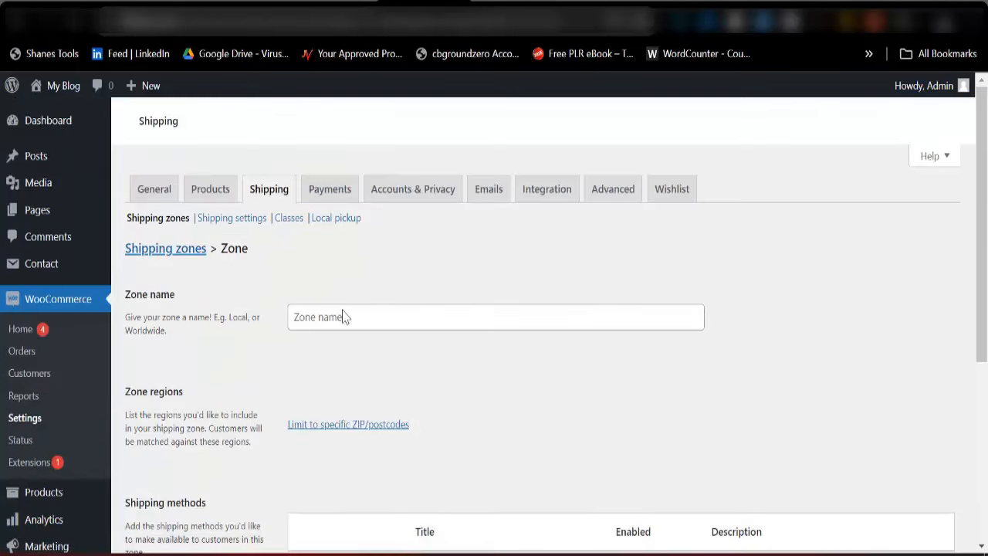
# Name the new shipping zone 'East Zone', correcting the mistyped entry
pyautogui.click(355, 317)
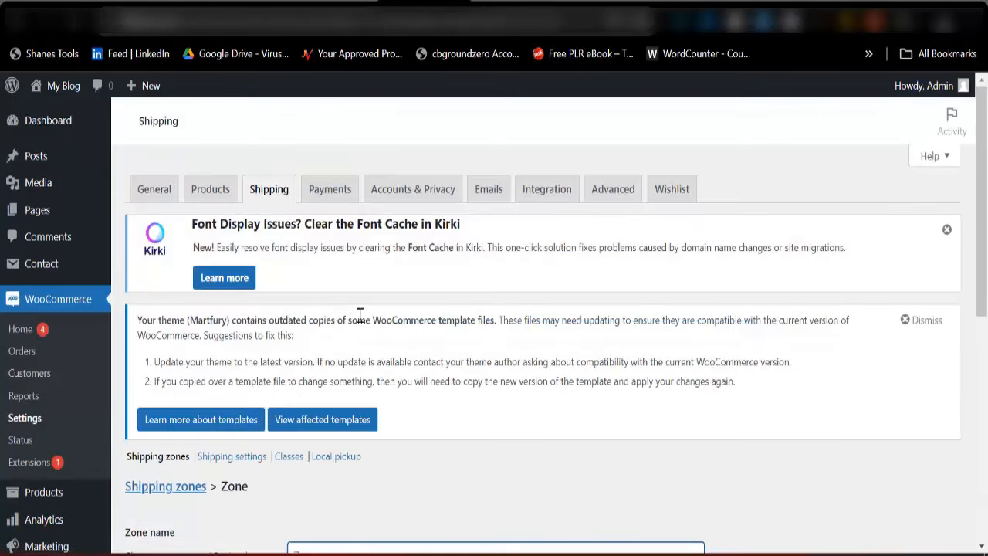
pyautogui.write('eats')
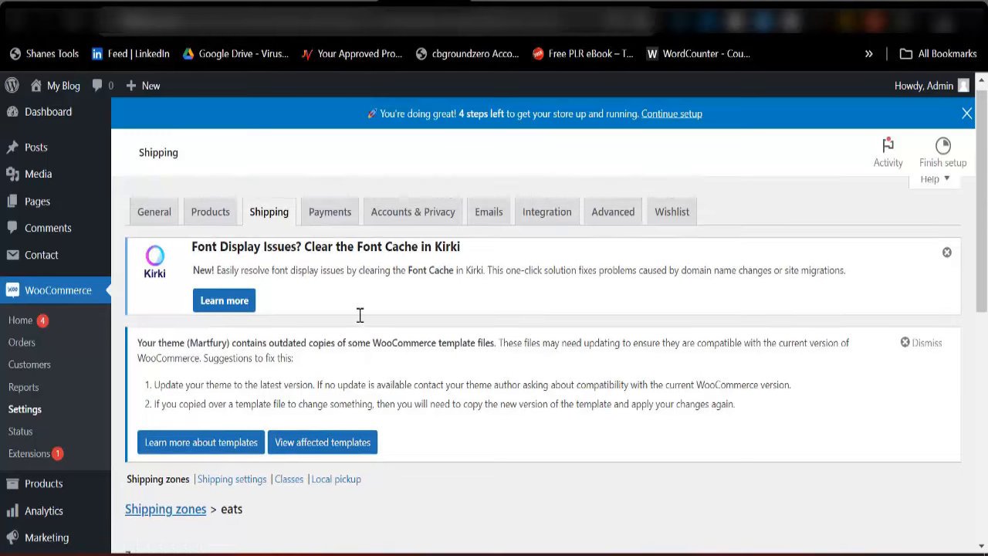
pyautogui.press('BackSpace')
pyautogui.press('BackSpace')
pyautogui.press('BackSpace')
pyautogui.press('BackSpace')
pyautogui.write('East')
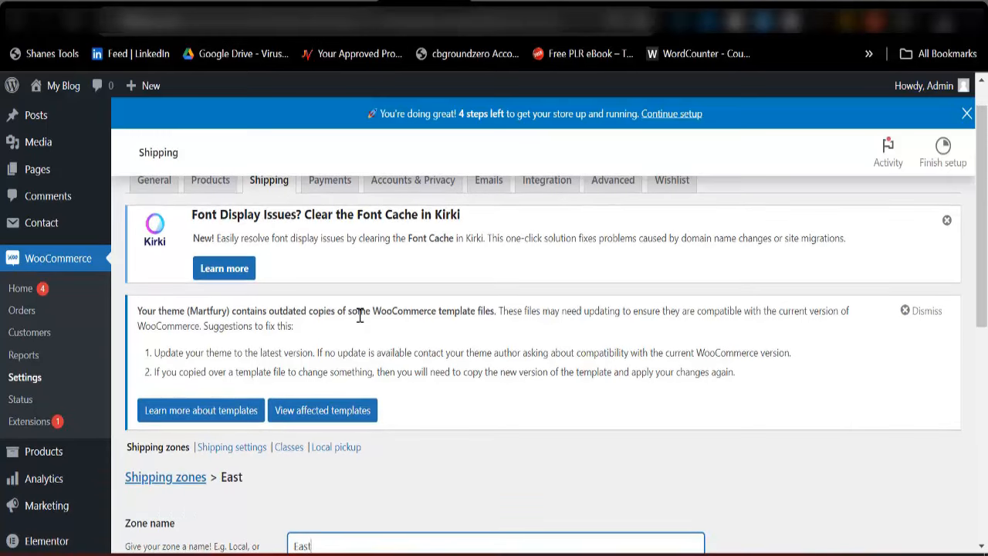
pyautogui.write(' Zone')
pyautogui.scroll(-3, 359, 317)
# Add Abia, Nigeria and Enugu, Nigeria as the zone's regions
pyautogui.click(339, 402)
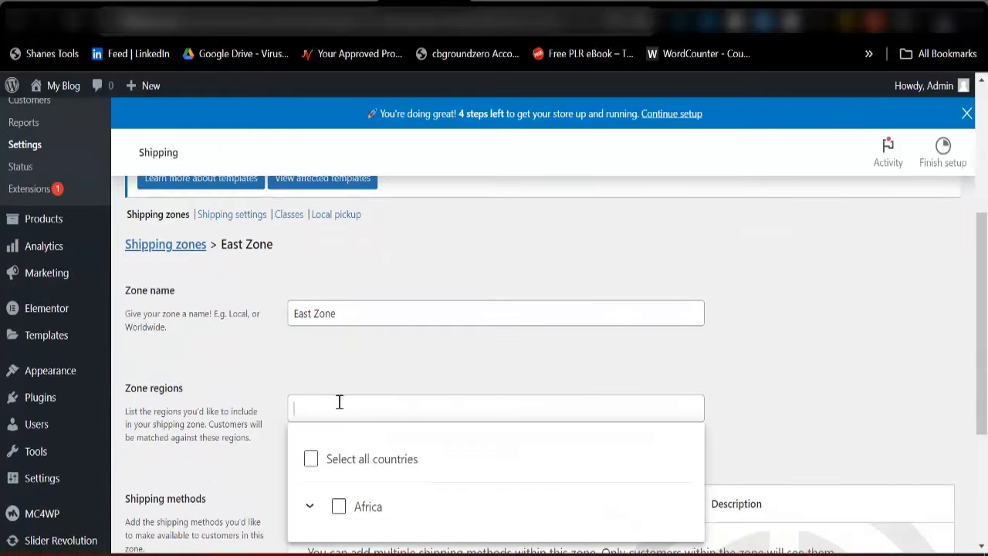
pyautogui.write('Abia')
pyautogui.scroll(-3, 340, 403)
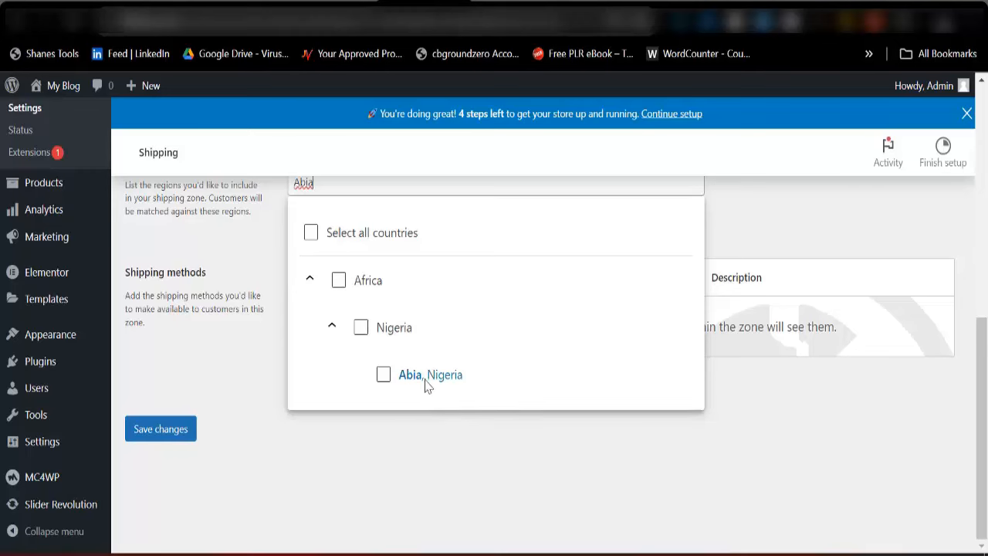
pyautogui.click(427, 376)
pyautogui.scroll(3, 412, 371)
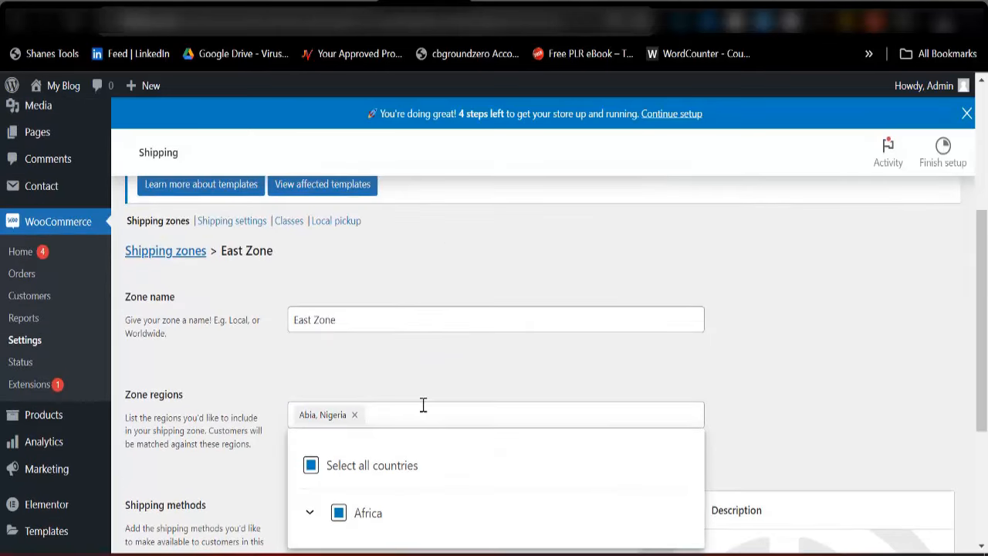
pyautogui.write('Enugu')
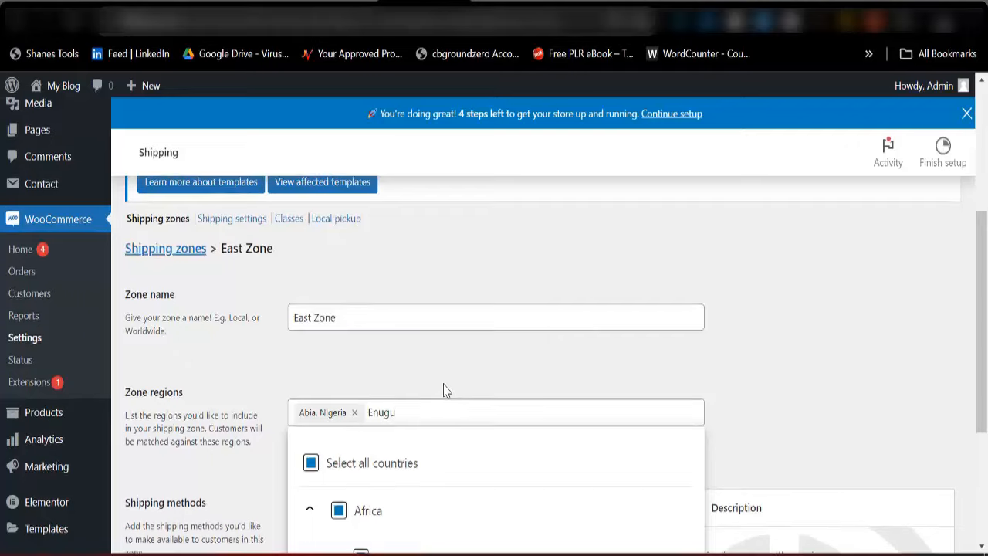
pyautogui.scroll(-3, 440, 389)
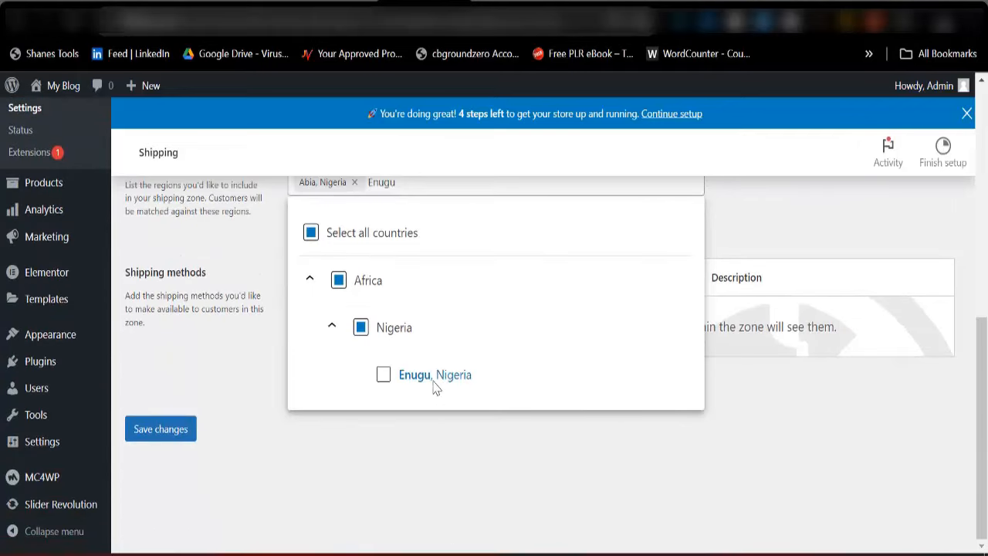
pyautogui.click(437, 378)
pyautogui.click(783, 234)
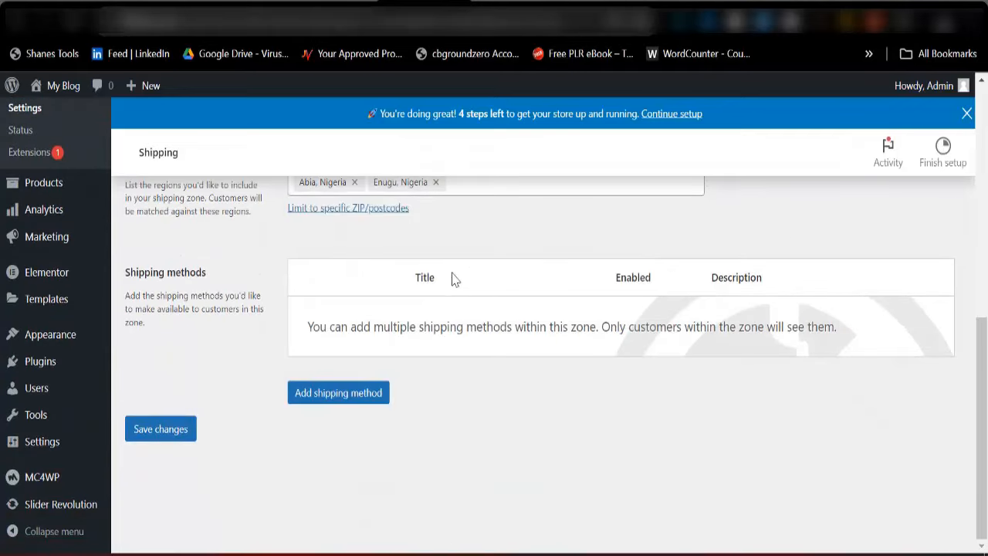
pyautogui.scroll(2, 363, 353)
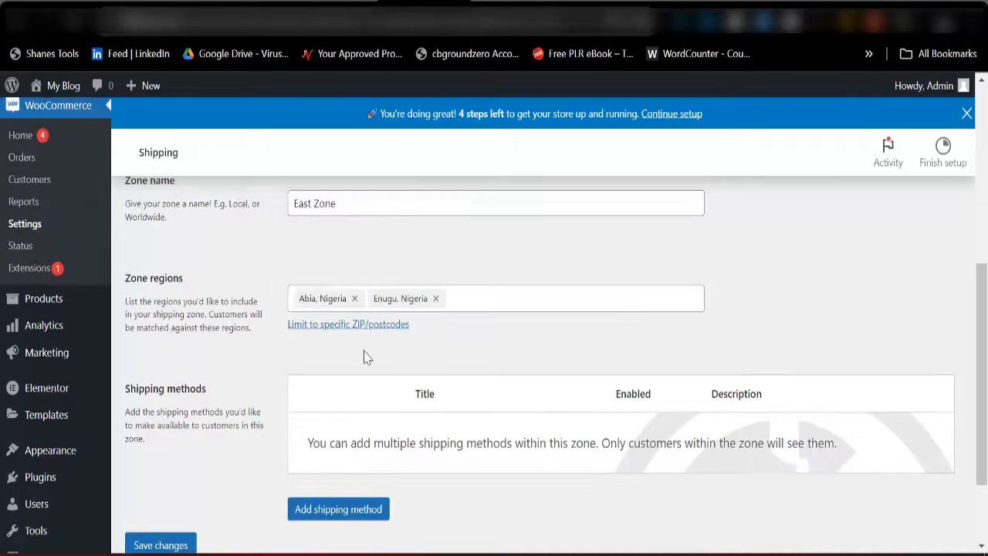
pyautogui.scroll(-2, 324, 371)
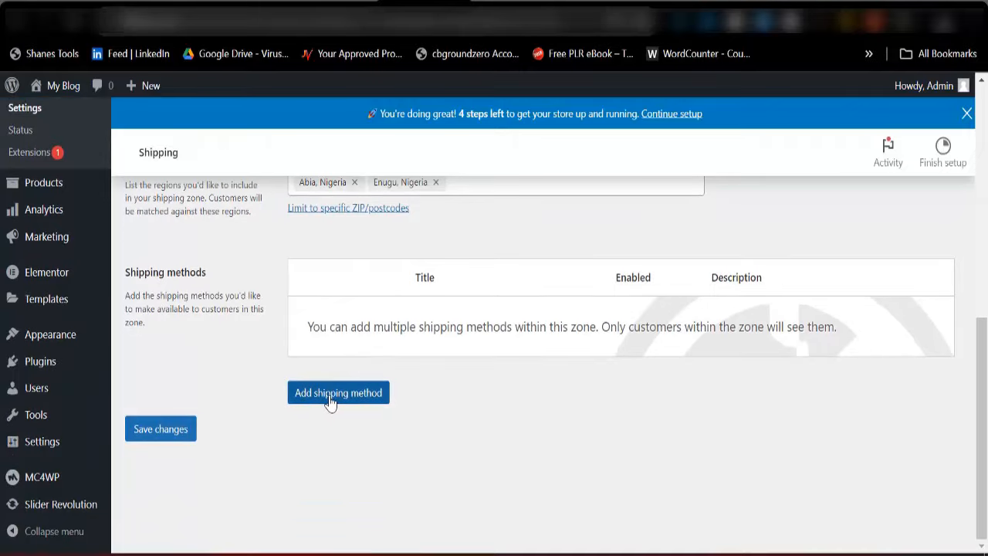
# Add an enabled Free shipping method with No requirement to East Zone
pyautogui.click(327, 397)
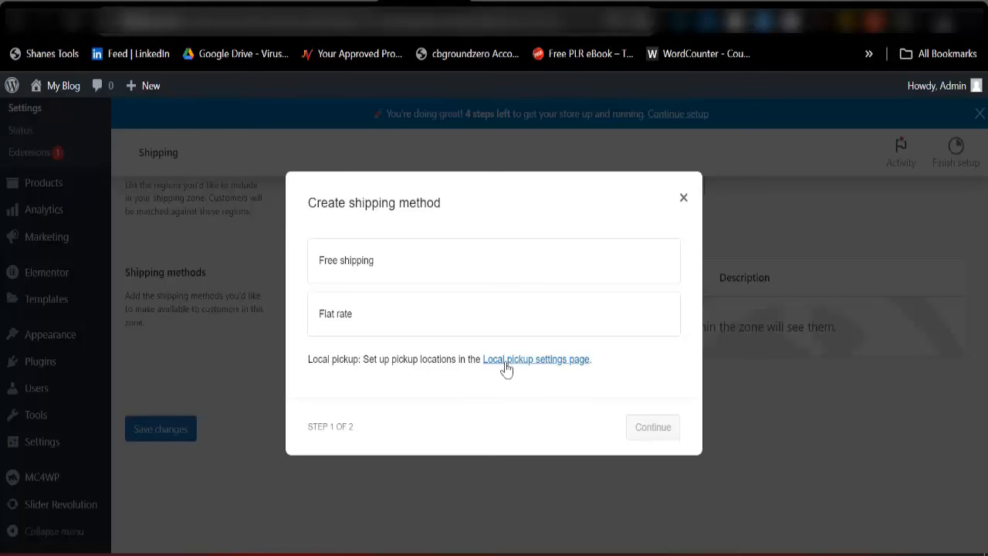
pyautogui.click(372, 265)
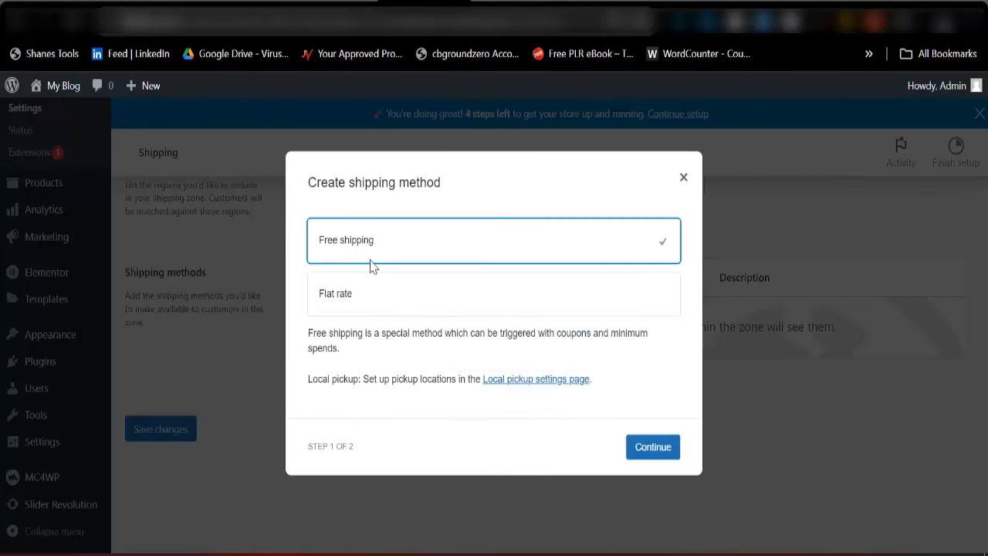
pyautogui.click(651, 454)
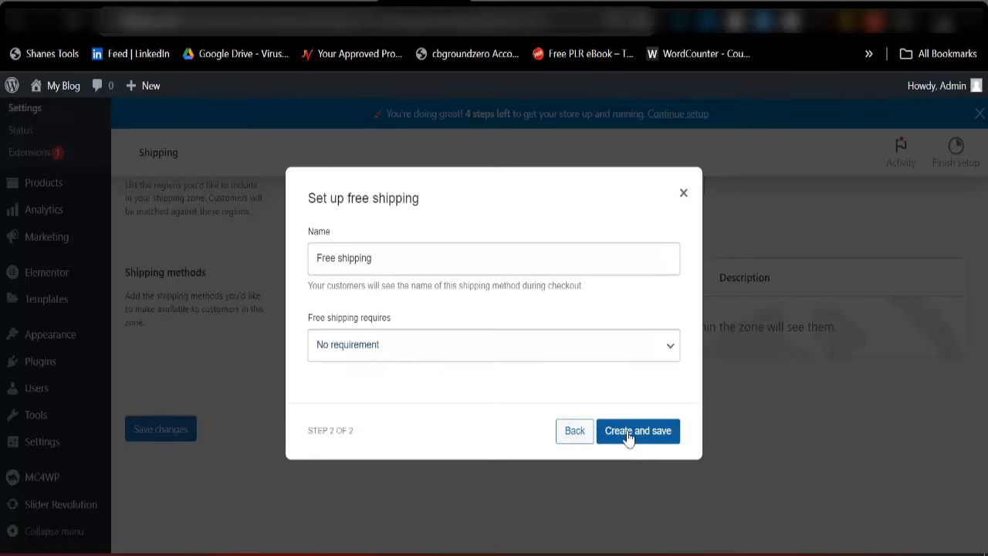
pyautogui.click(635, 438)
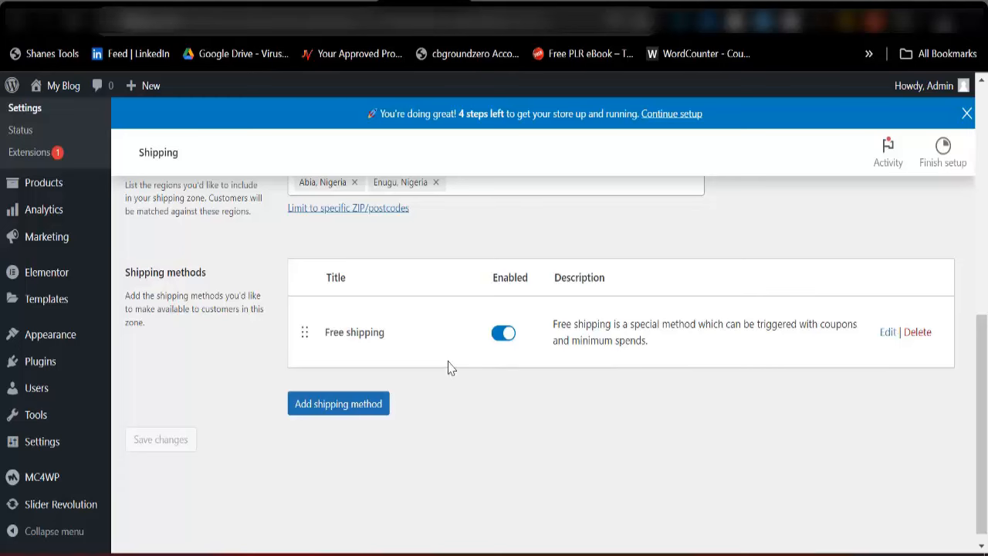
pyautogui.scroll(2, 359, 372)
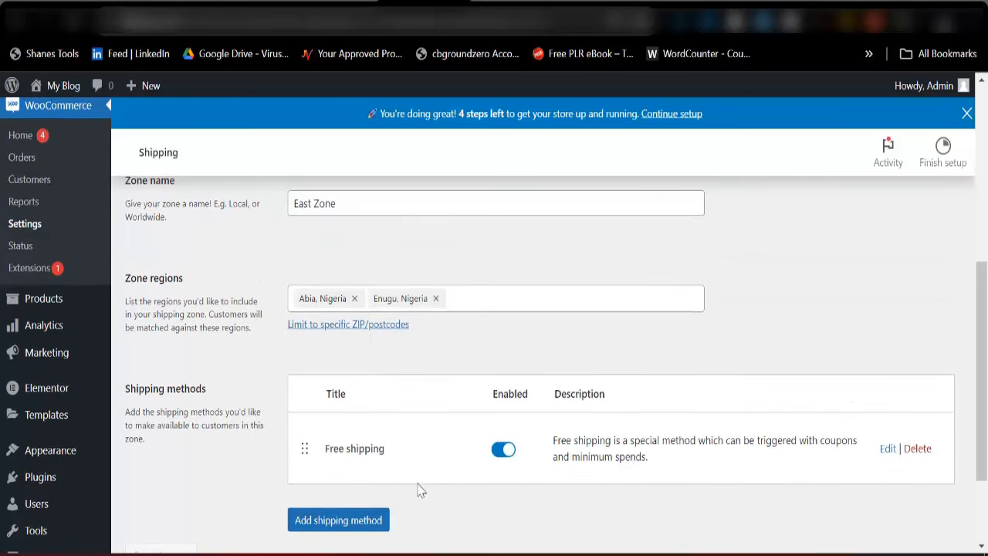
pyautogui.moveTo(390, 455); pyautogui.dragTo(333, 454)
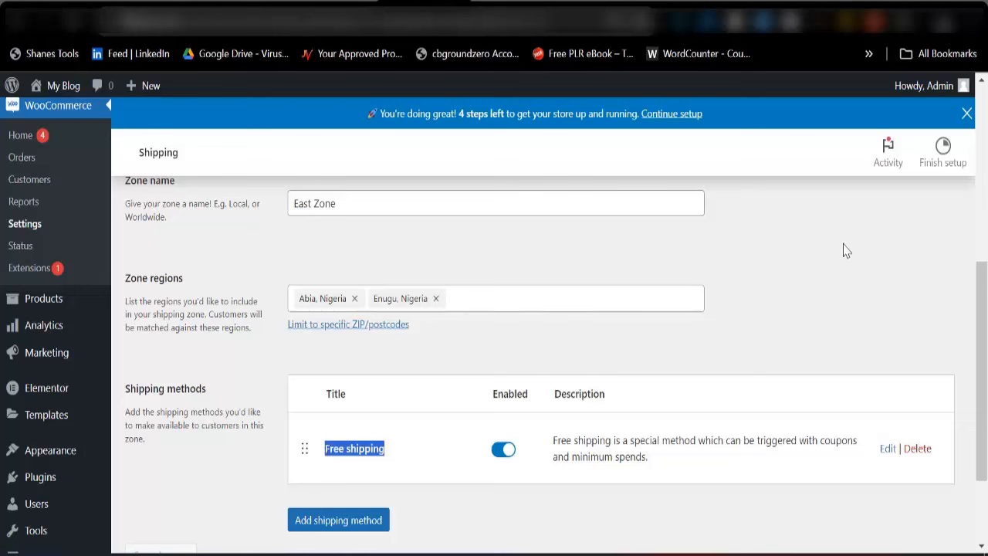
pyautogui.scroll(3, 544, 305)
pyautogui.scroll(2, 450, 347)
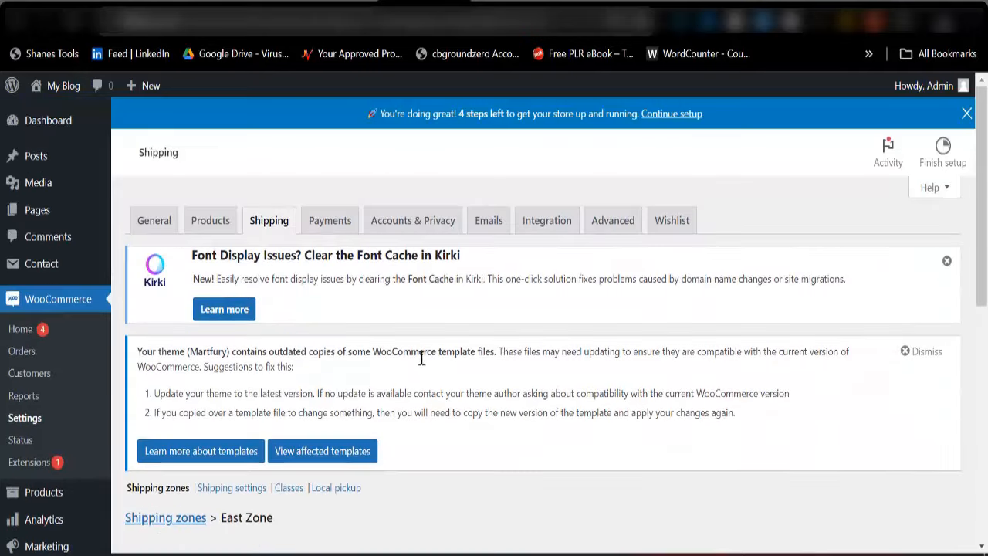
# Open the Payments tab and review the payment methods down to the recommended Paystack provider
pyautogui.click(330, 222)
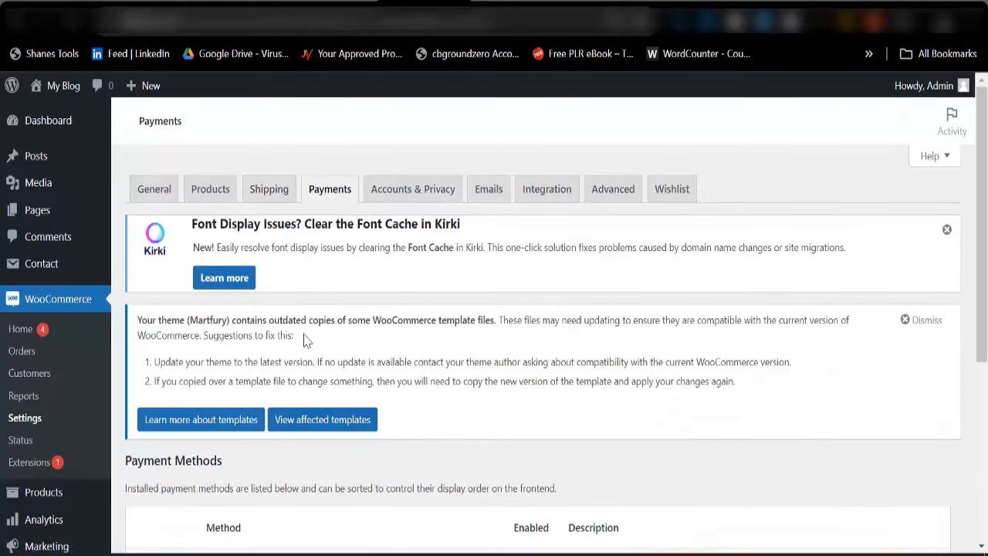
pyautogui.scroll(-2, 293, 346)
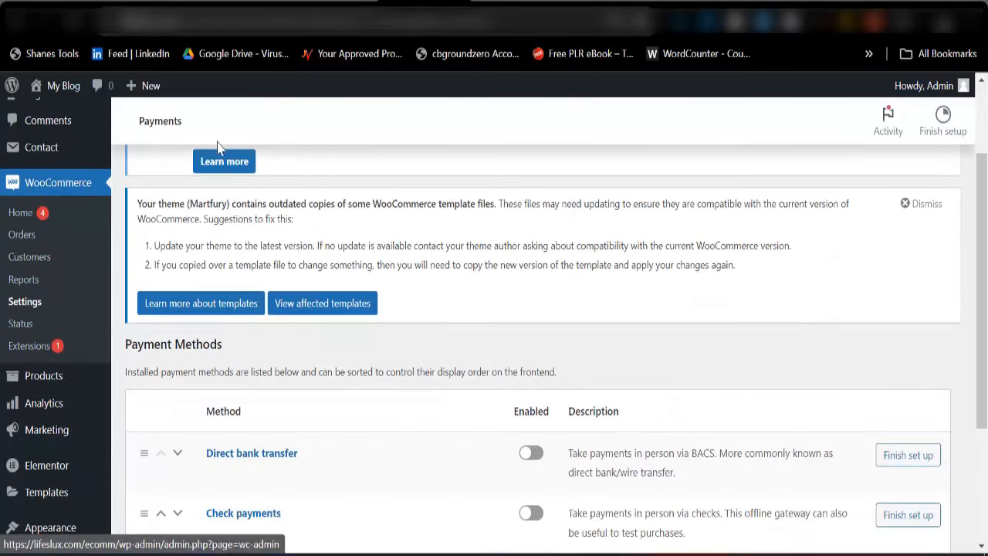
pyautogui.scroll(-3, 441, 239)
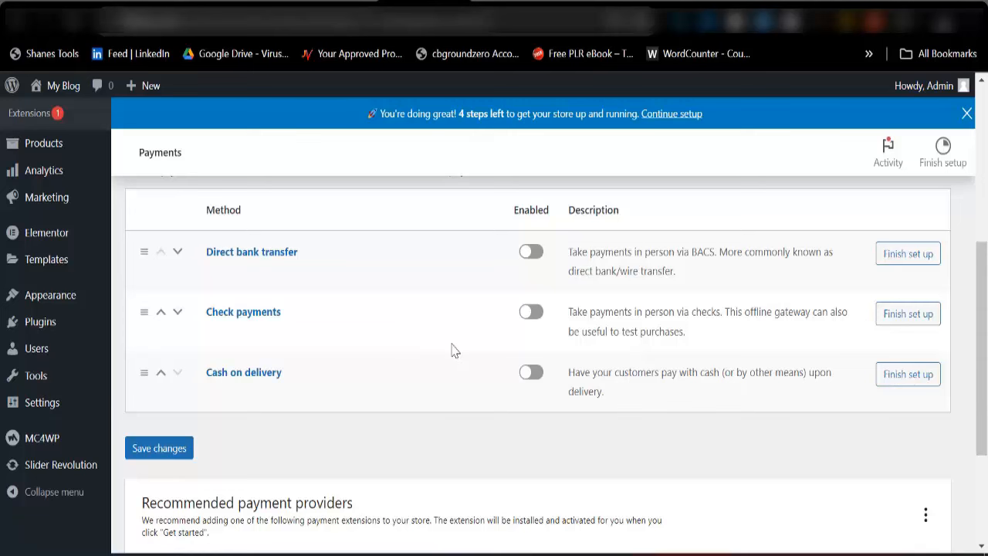
pyautogui.scroll(-1, 342, 369)
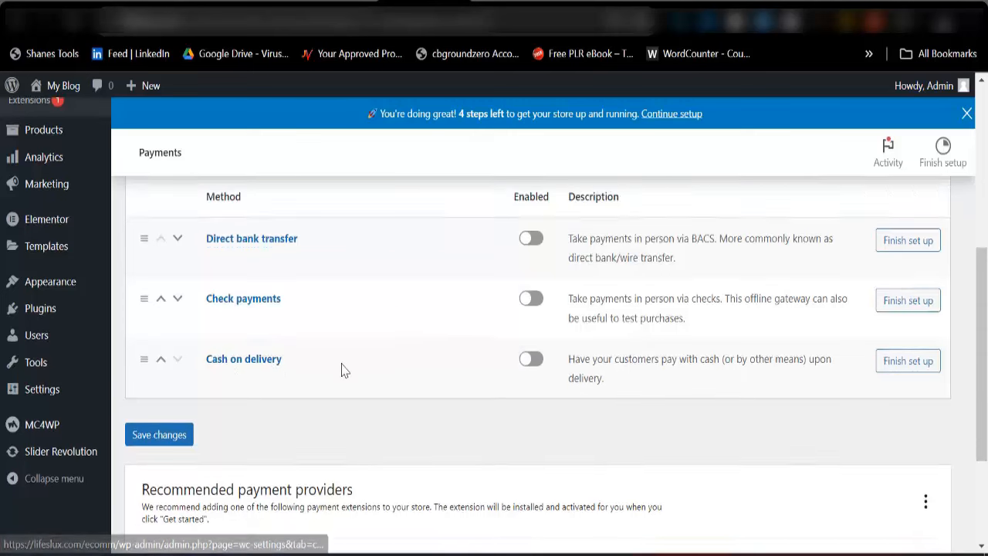
pyautogui.scroll(-1, 342, 370)
pyautogui.scroll(2, 353, 375)
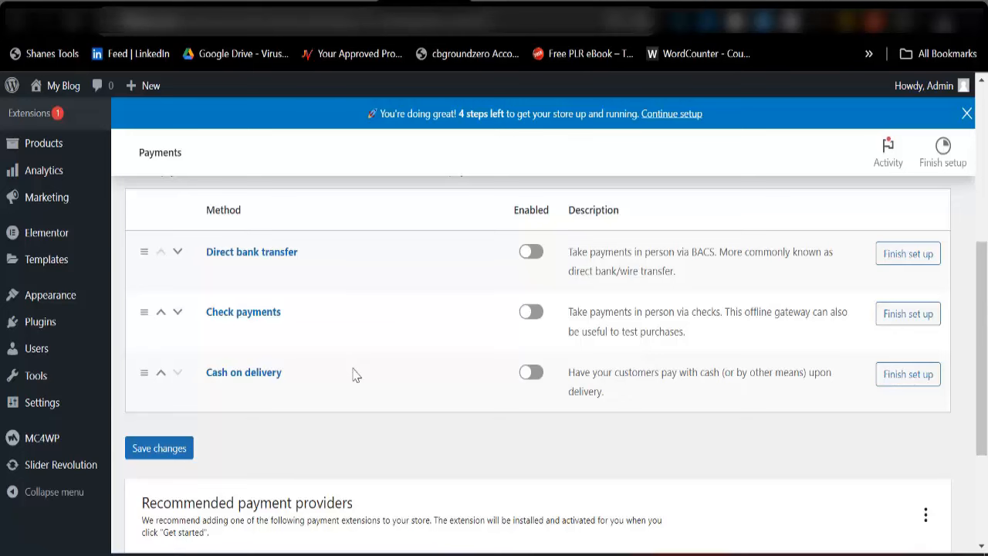
pyautogui.scroll(-3, 382, 344)
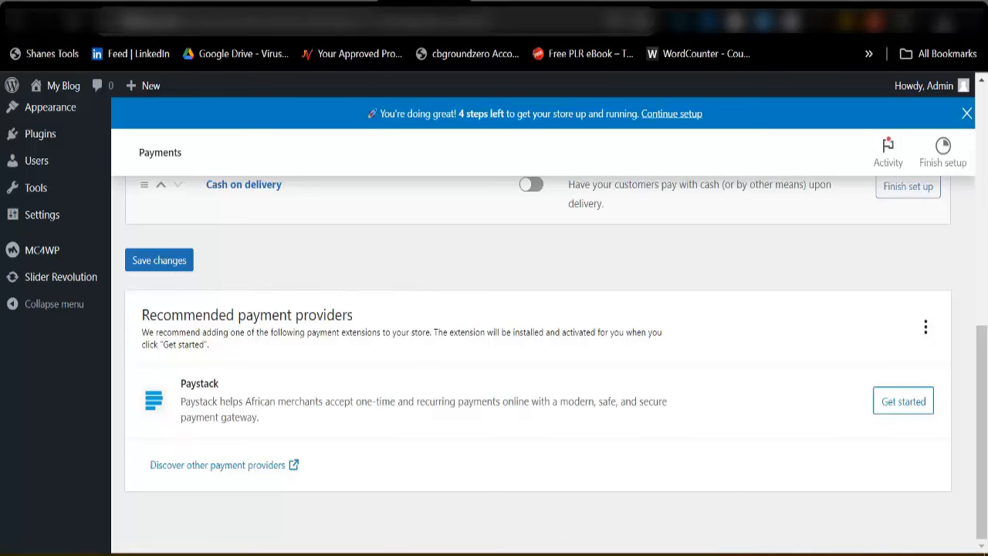
# Open paystack.com in a new Chrome tab from the address bar
pyautogui.hotkey('ctrl', 't')
pyautogui.write('p')
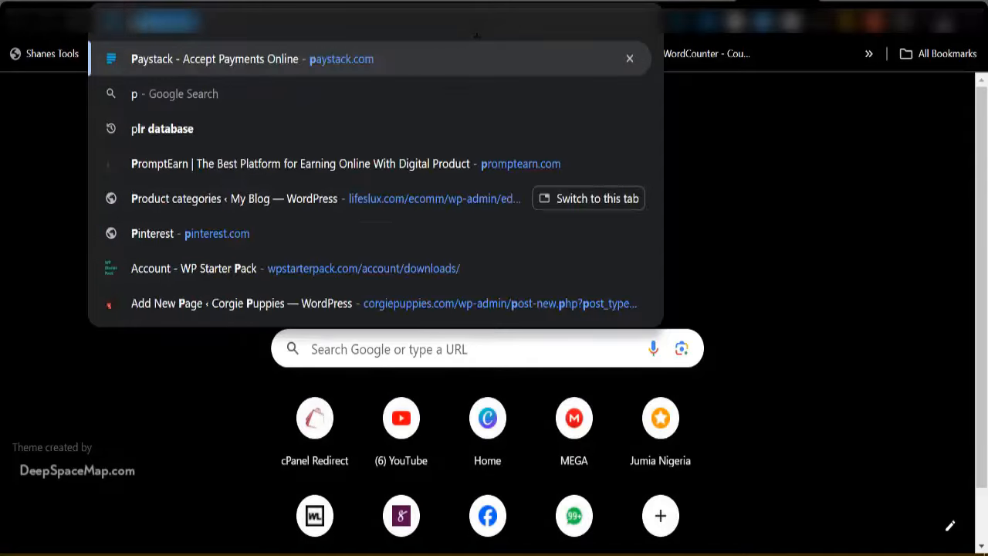
pyautogui.write('aysta')
pyautogui.press('Return')
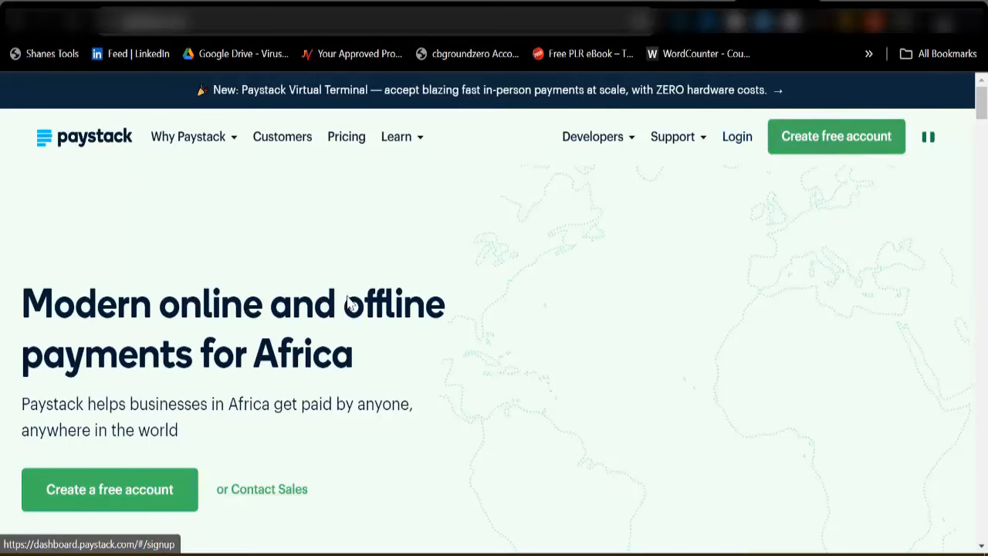
pyautogui.scroll(-2, 201, 328)
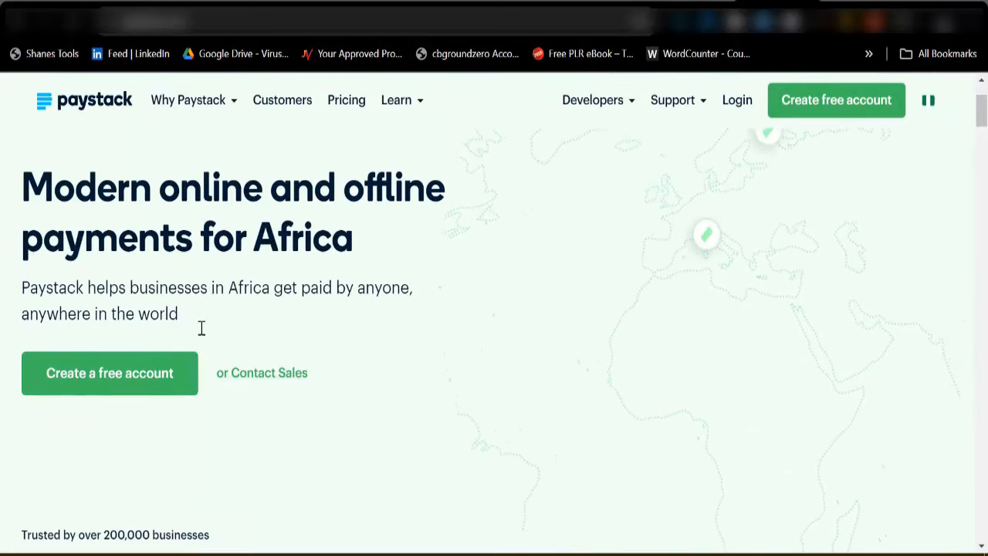
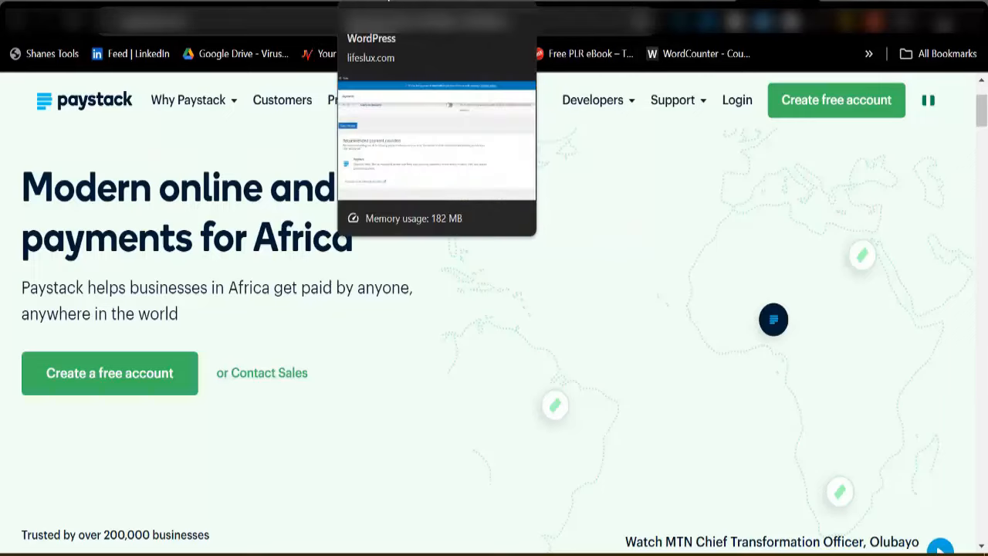
# Install the recommended Paystack payment extension from the WooCommerce Payments settings
pyautogui.click(379, 19)
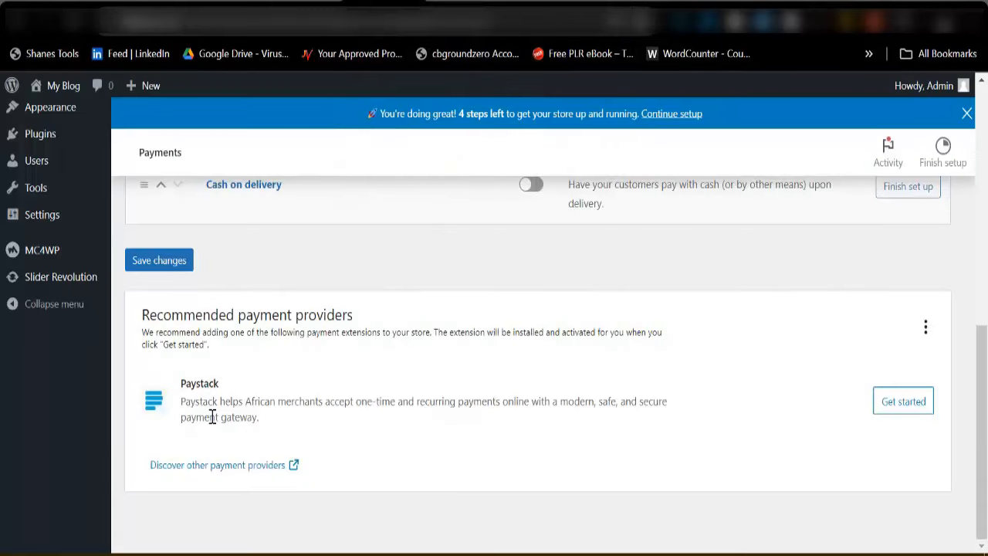
pyautogui.click(900, 408)
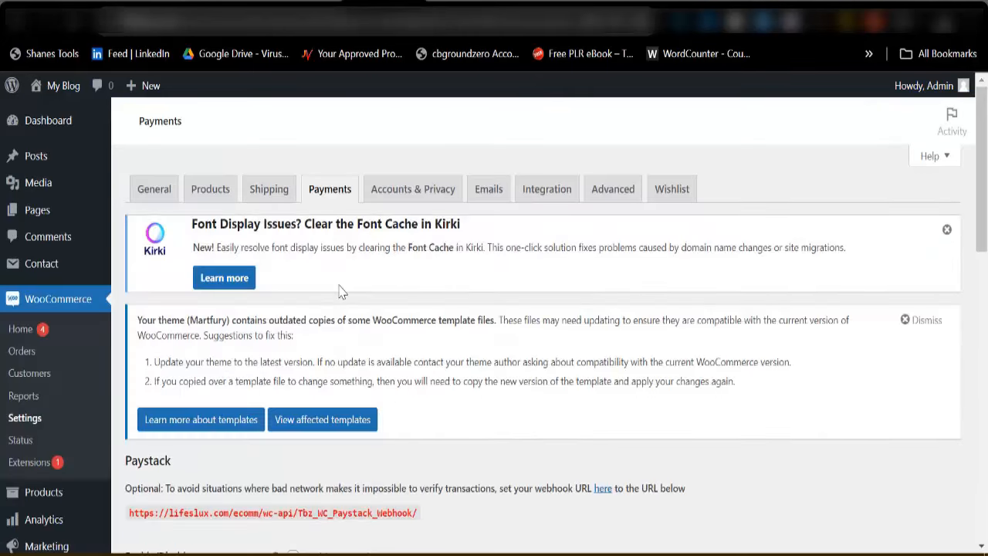
# Turn on Enable Test Mode in the Paystack settings
pyautogui.scroll(-1, 345, 361)
pyautogui.scroll(-2, 345, 360)
pyautogui.scroll(-4, 304, 335)
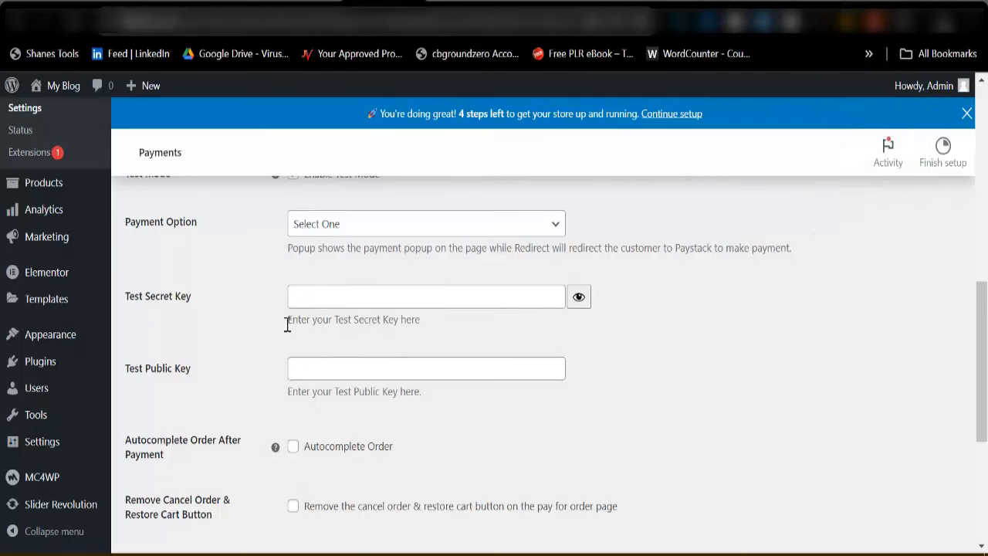
pyautogui.scroll(2, 232, 302)
pyautogui.click(293, 291)
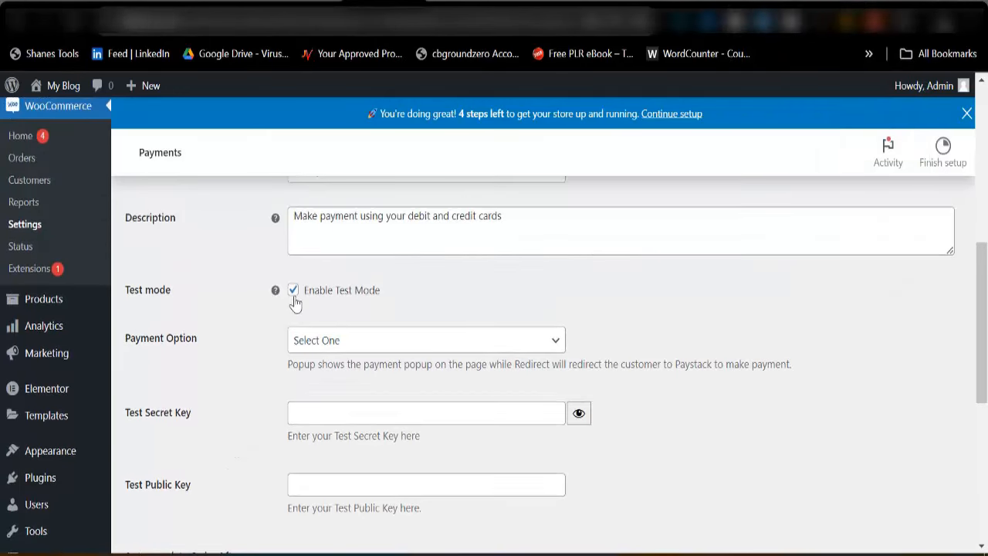
pyautogui.click(294, 293)
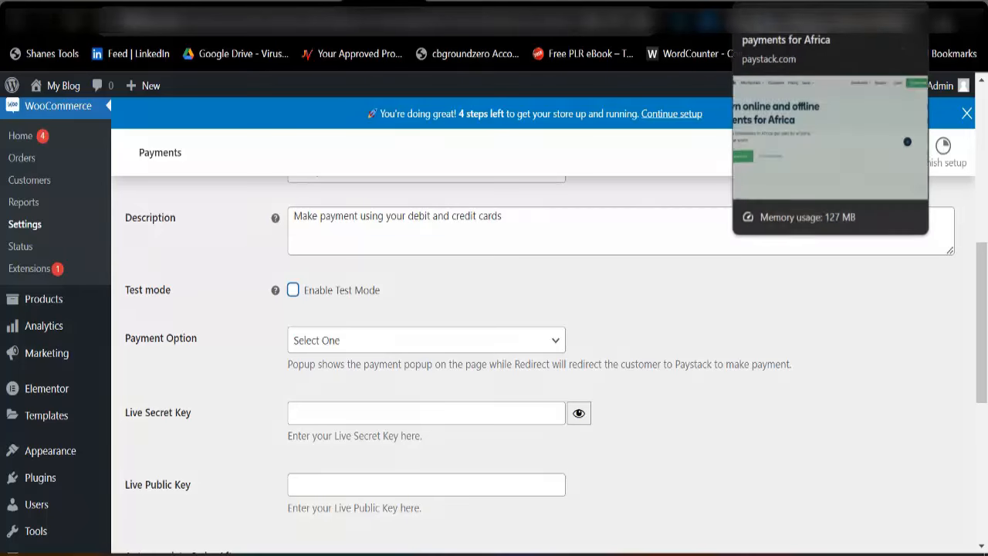
pyautogui.click(294, 292)
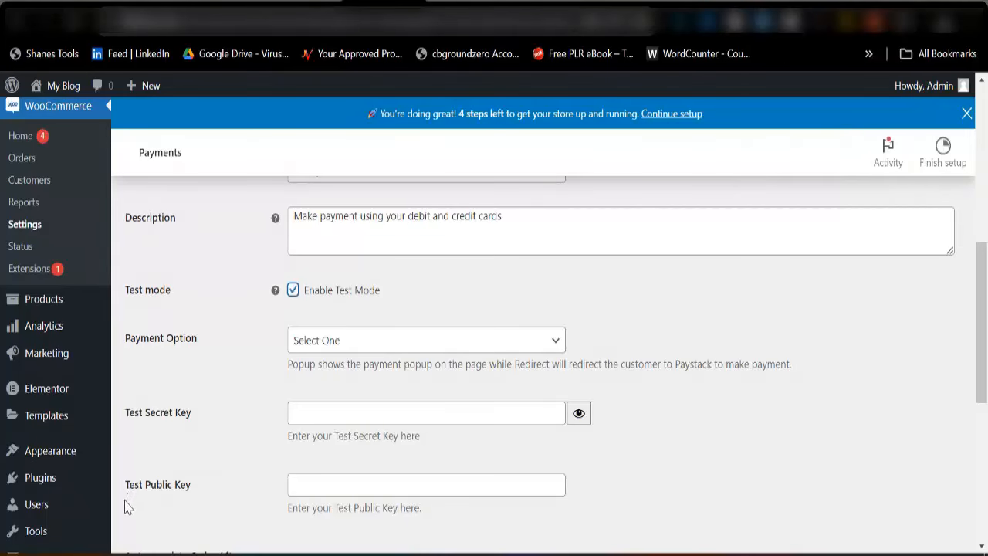
# Save the Paystack settings and return to the payment methods list
pyautogui.scroll(-3, 251, 374)
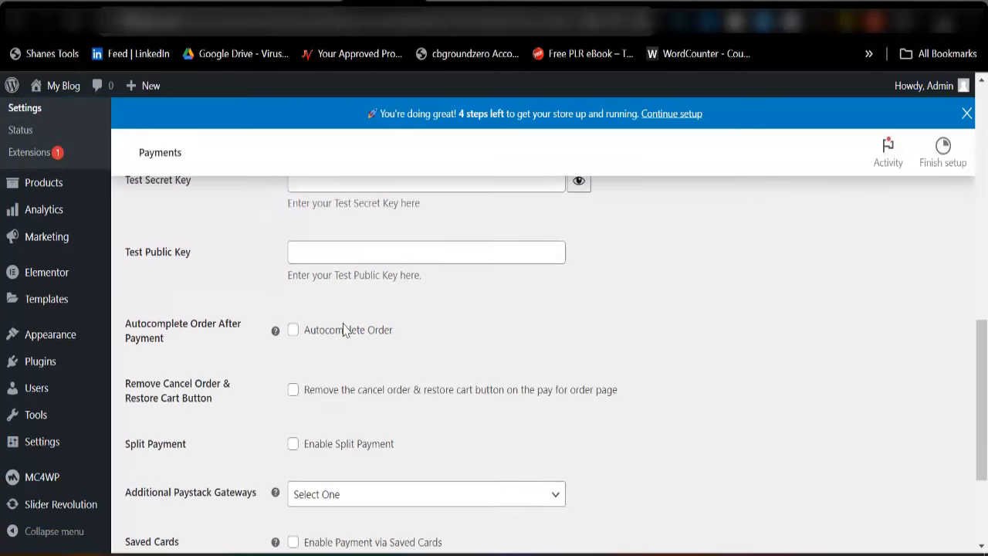
pyautogui.scroll(3, 370, 331)
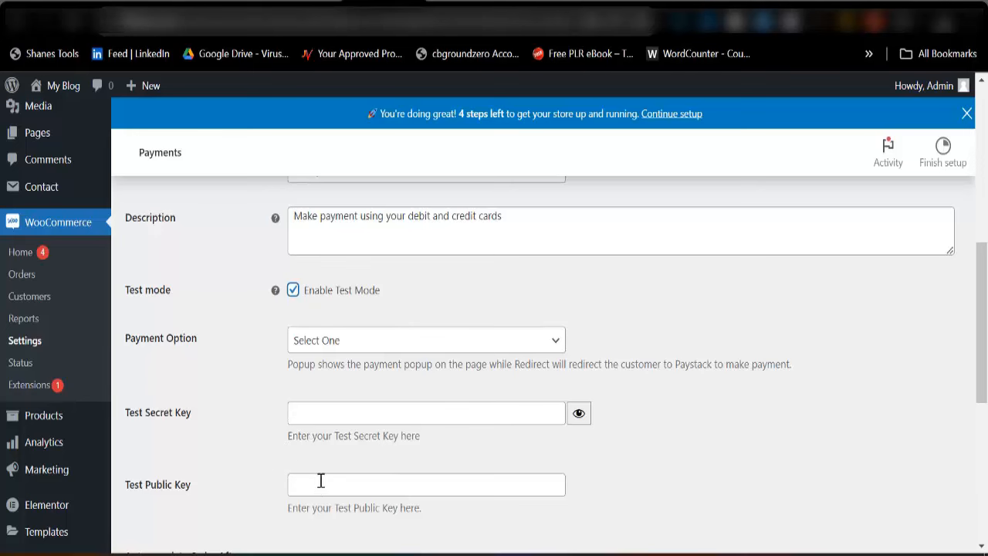
pyautogui.scroll(-5, 349, 410)
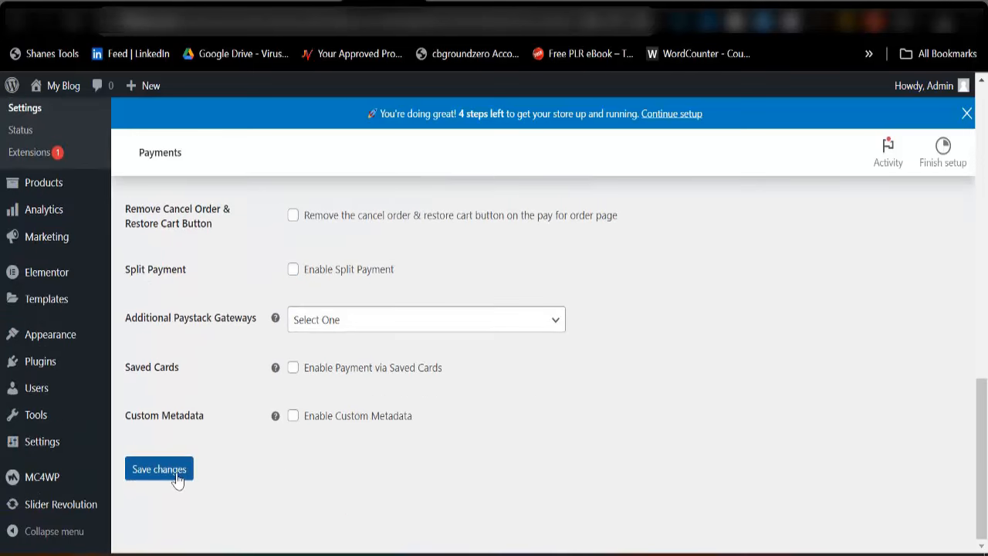
pyautogui.click(175, 476)
pyautogui.scroll(-3, 344, 380)
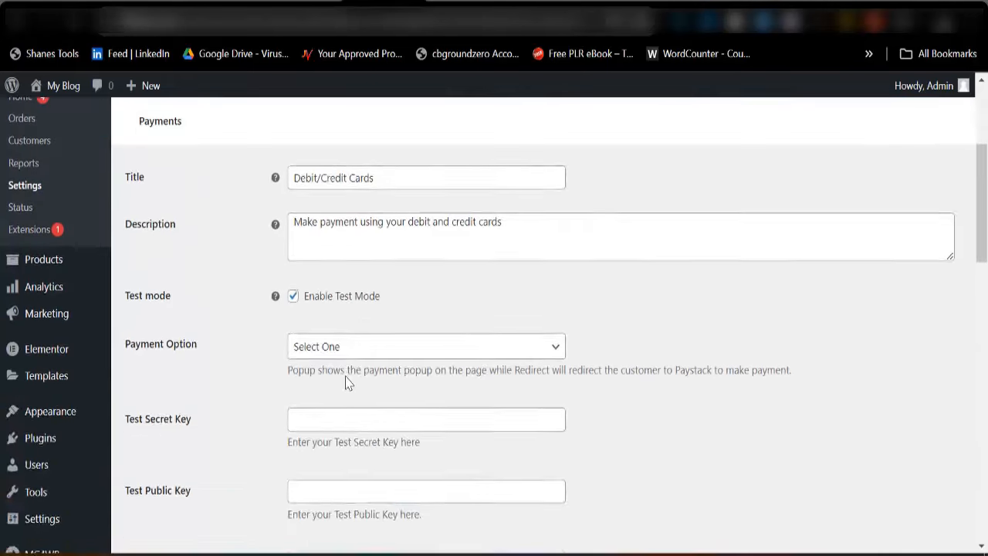
pyautogui.scroll(3, 348, 384)
pyautogui.click(321, 194)
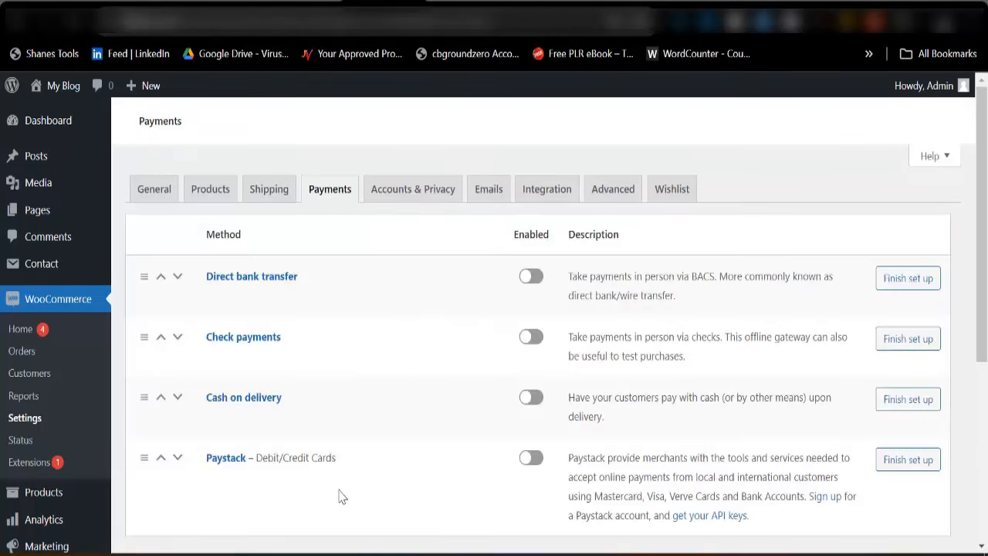
# Enable Paystack and Direct bank transfer, then open the Direct bank transfer setup
pyautogui.scroll(-4, 507, 380)
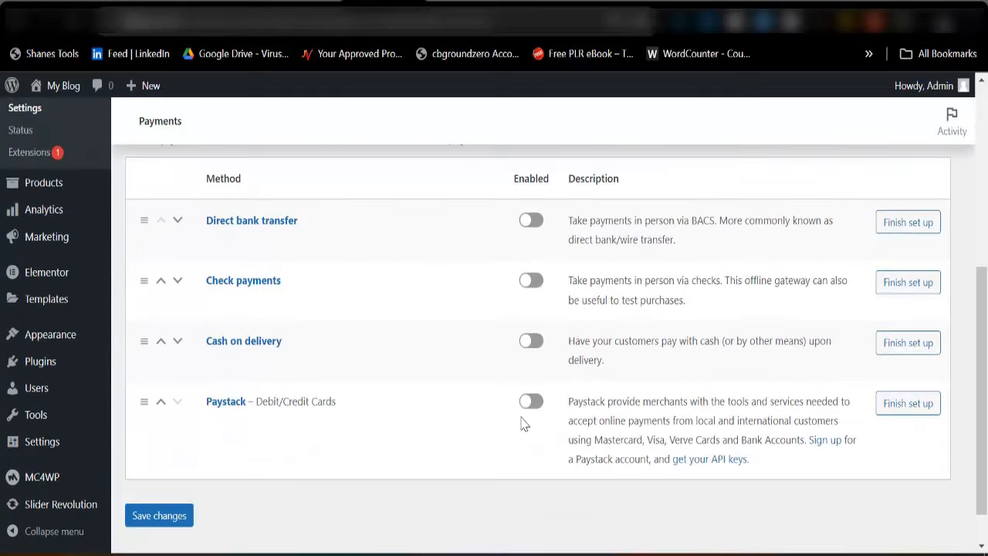
pyautogui.click(530, 400)
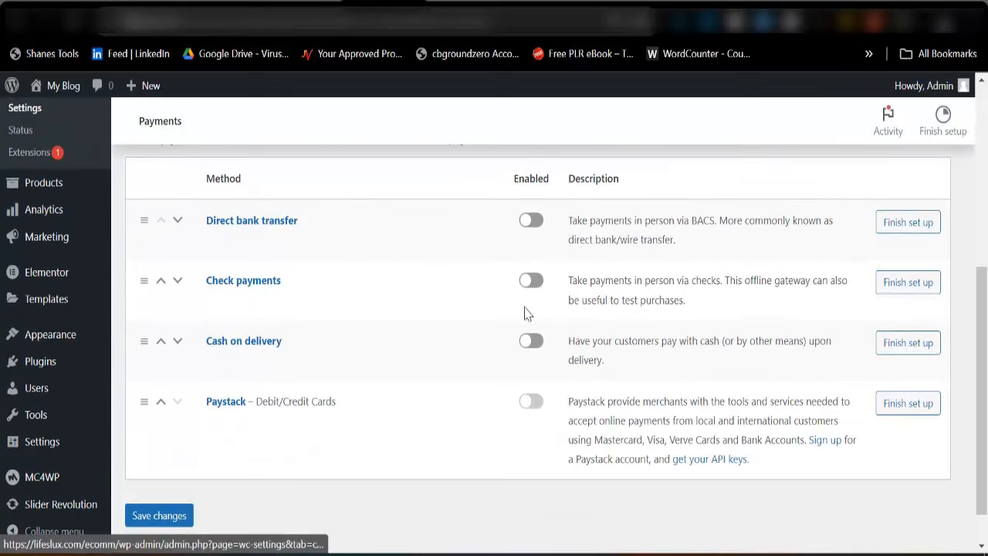
pyautogui.click(531, 253)
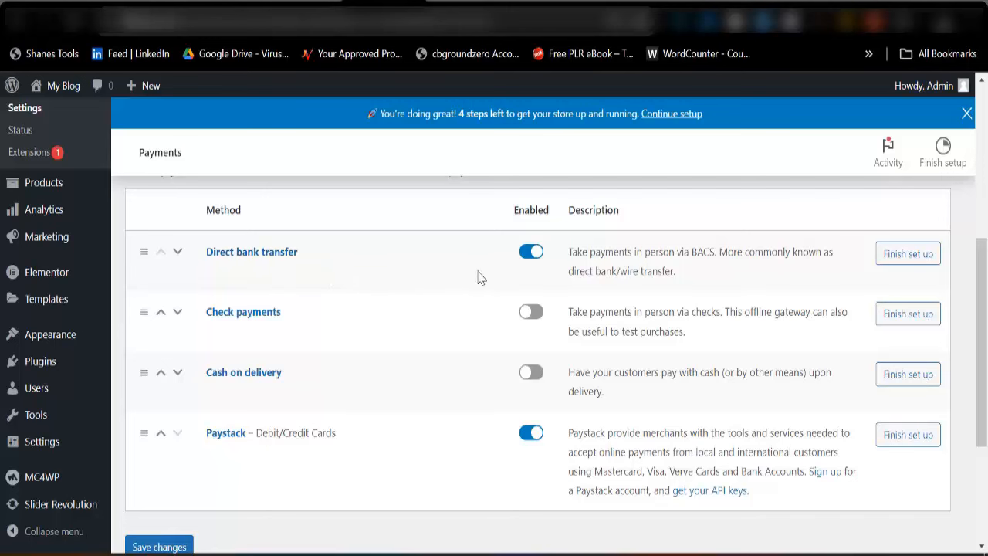
pyautogui.click(880, 250)
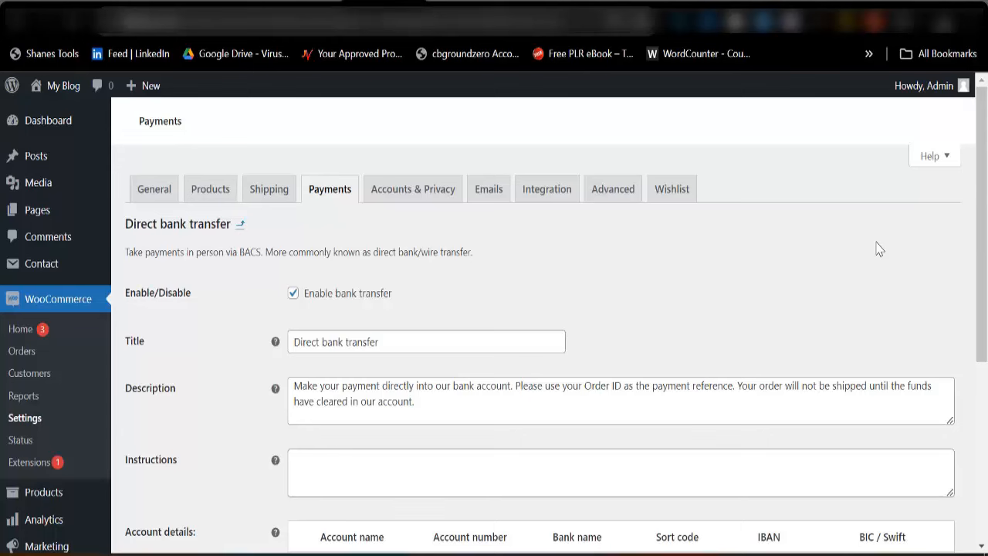
# Write proof-of-payment instructions with a contact phone number and set the bank name to Zenith Bank
pyautogui.scroll(-2, 463, 336)
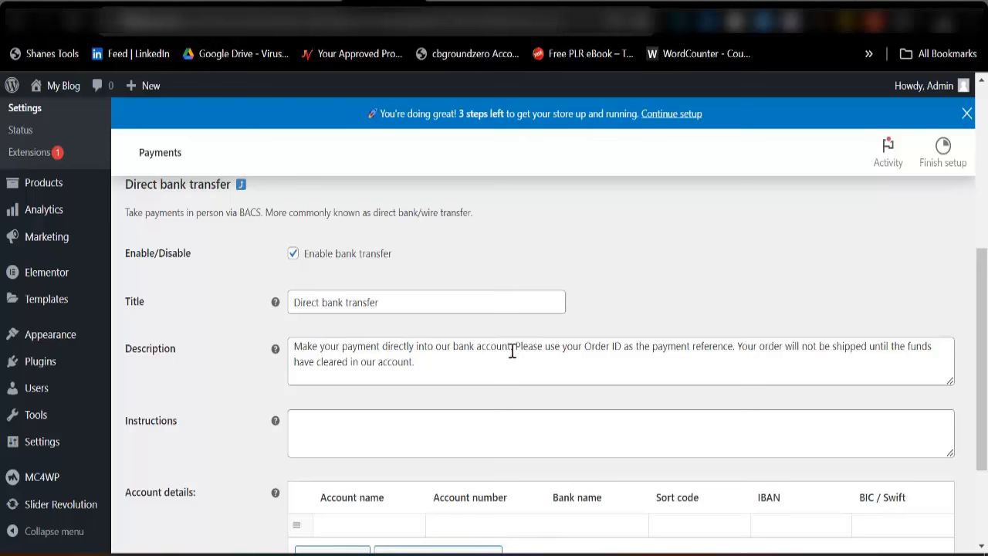
pyautogui.click(349, 428)
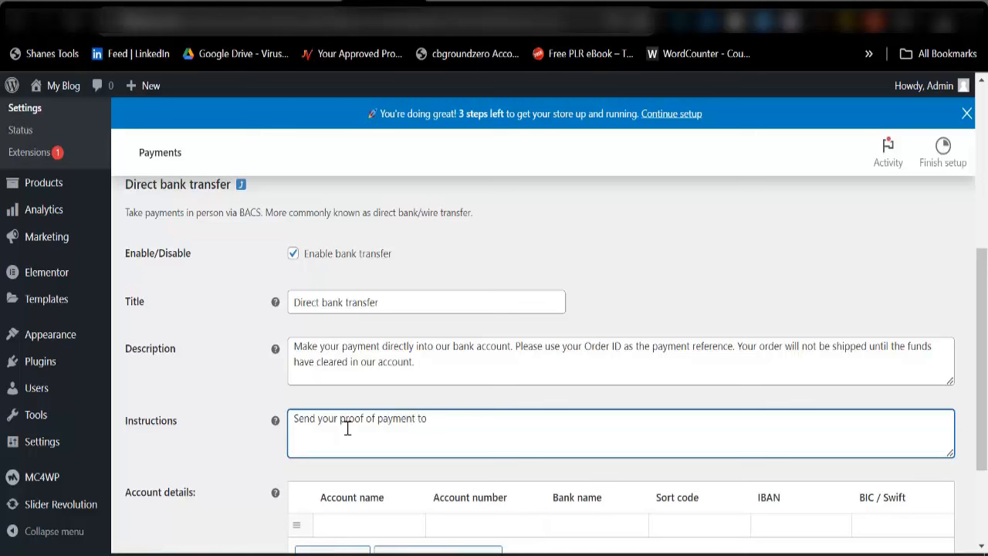
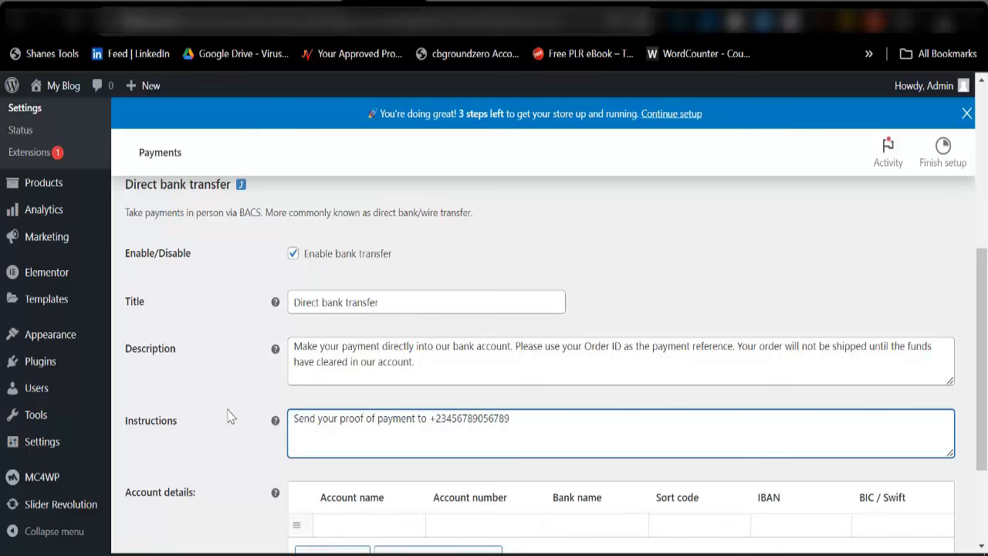
pyautogui.scroll(-2, 485, 426)
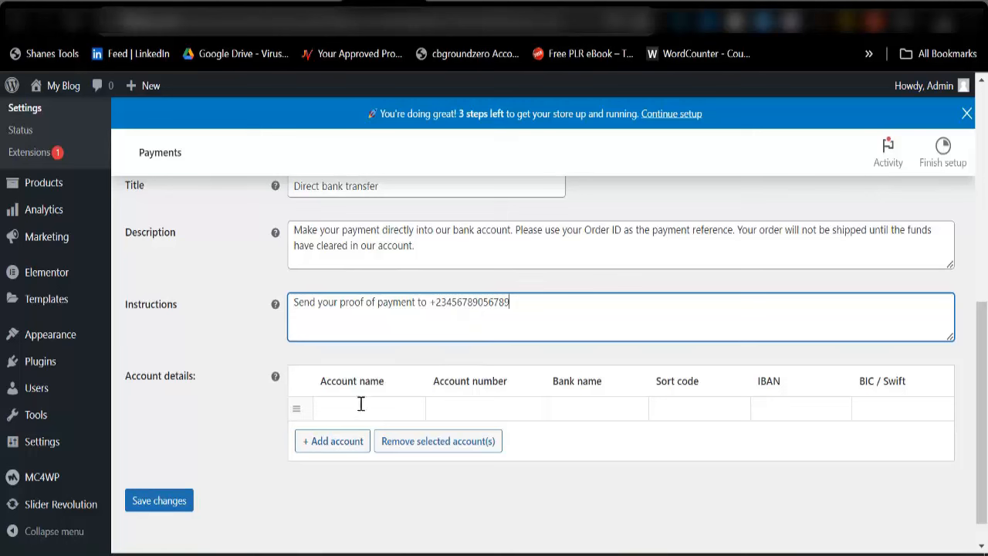
pyautogui.click(587, 406)
pyautogui.click(654, 450)
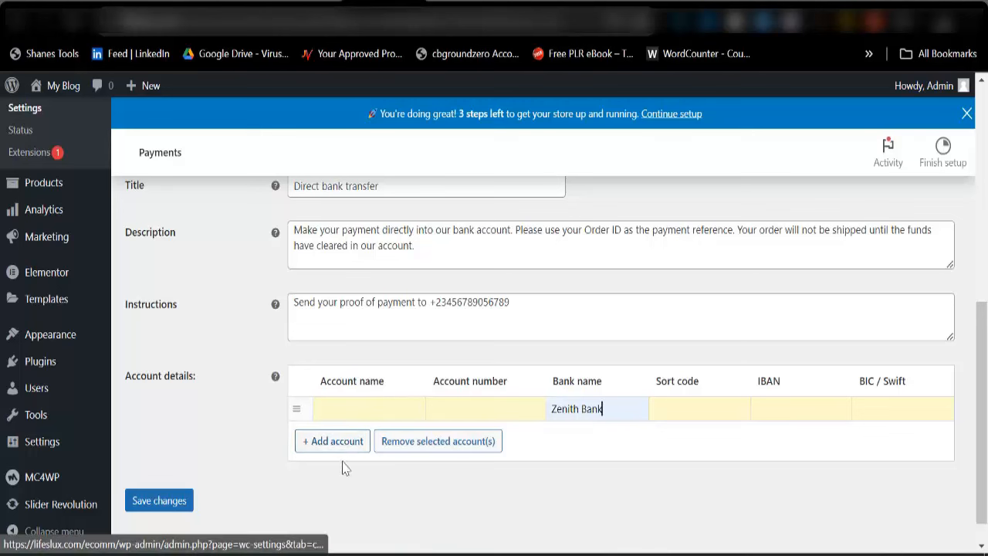
# Save the direct bank transfer settings and go back to the Payments tab
pyautogui.click(169, 510)
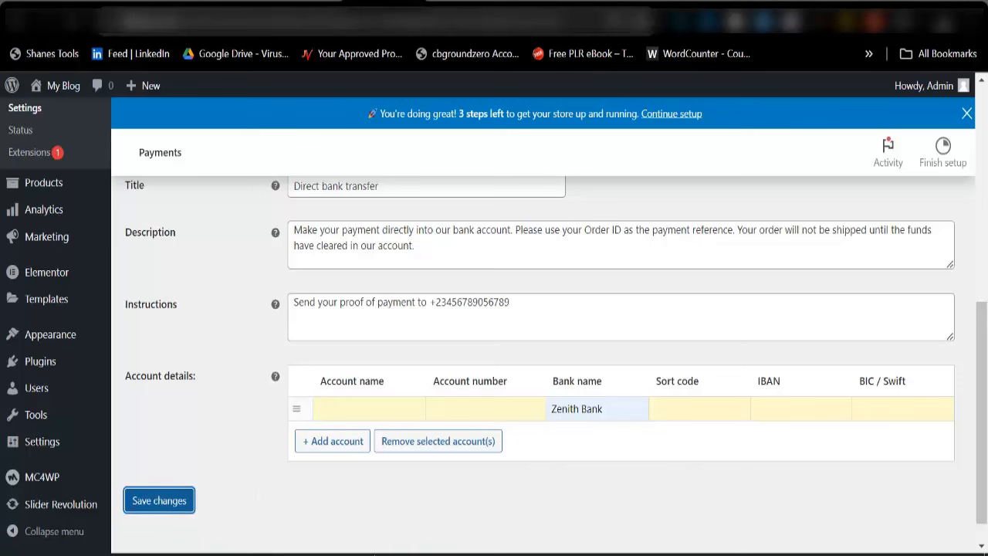
pyautogui.scroll(-4, 364, 508)
pyautogui.scroll(4, 379, 425)
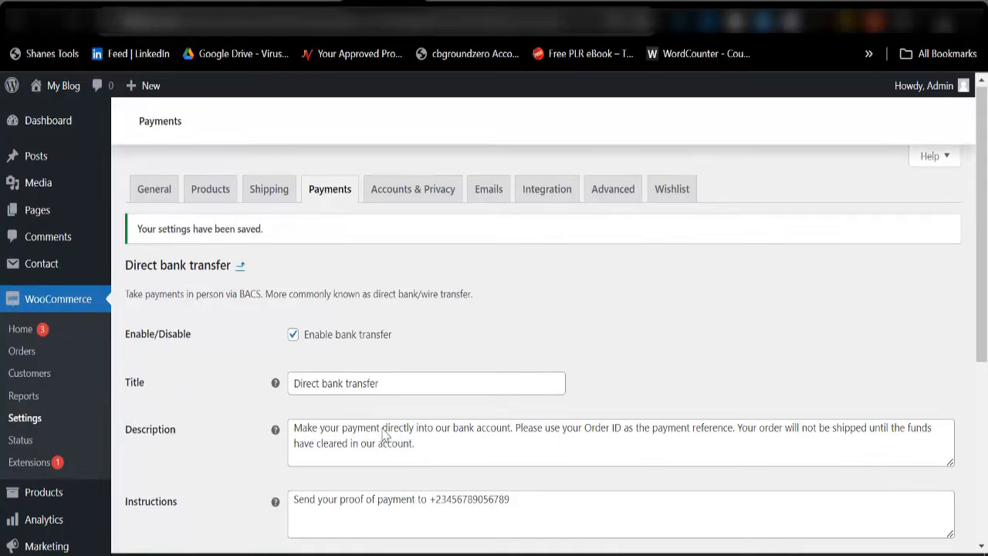
pyautogui.click(335, 192)
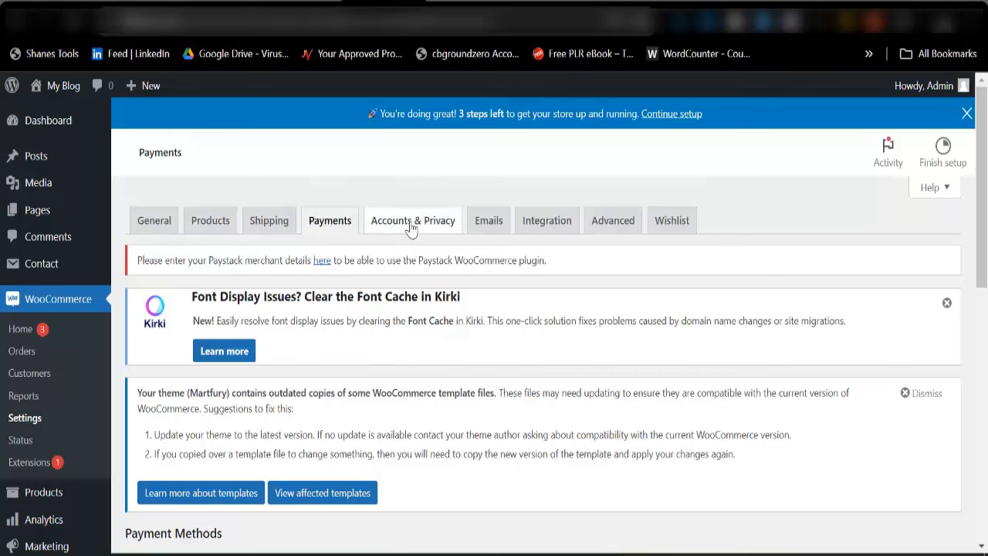
pyautogui.click(412, 224)
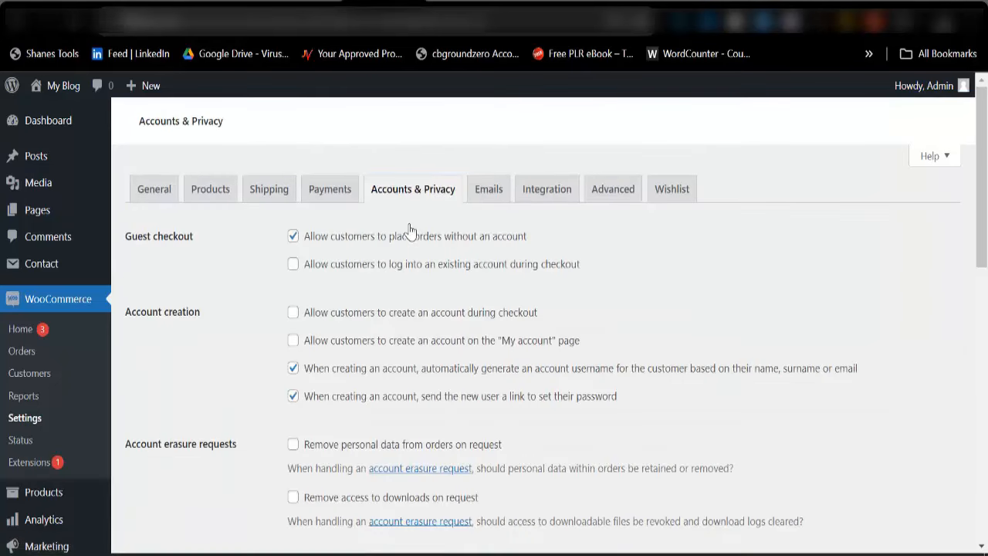
pyautogui.scroll(-3, 410, 243)
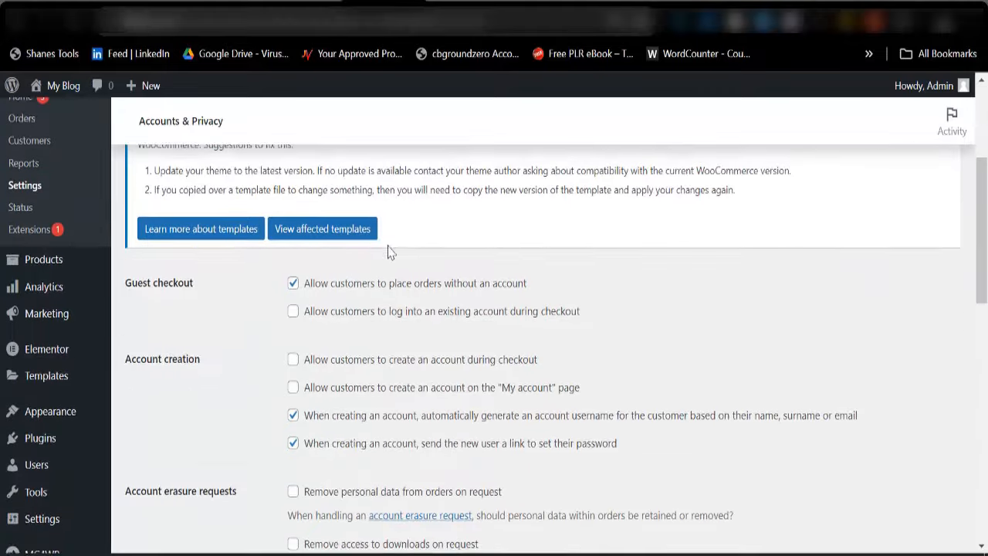
pyautogui.scroll(-5, 390, 252)
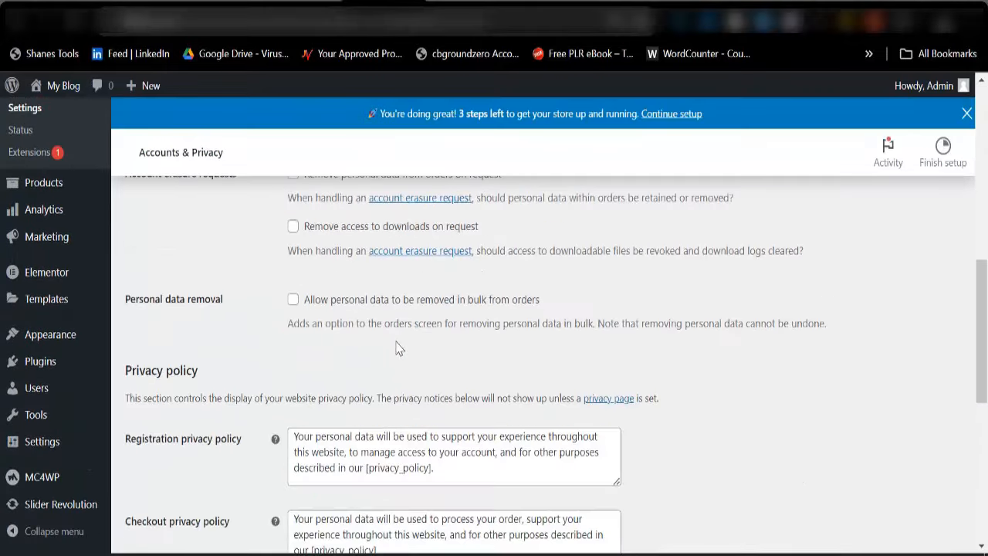
pyautogui.scroll(8, 376, 361)
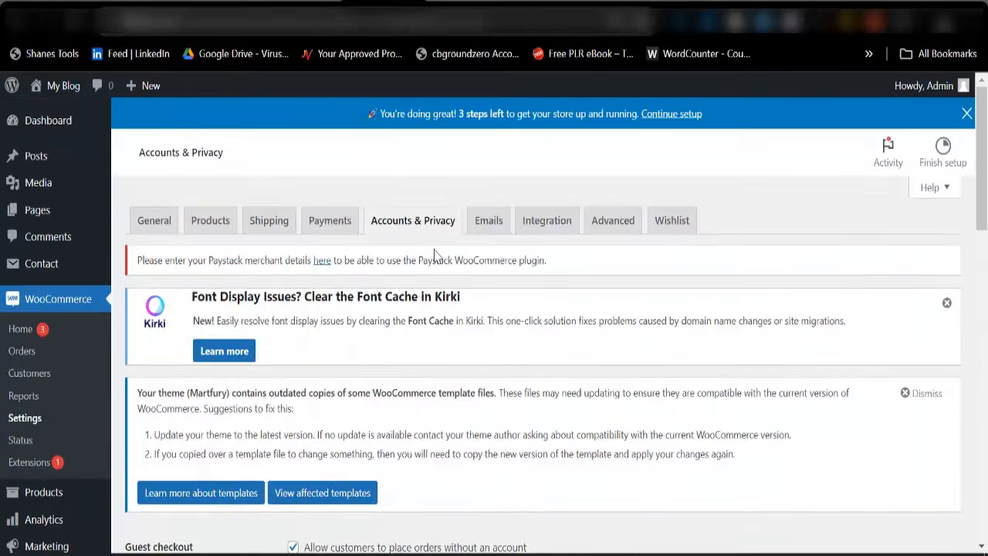
pyautogui.click(491, 223)
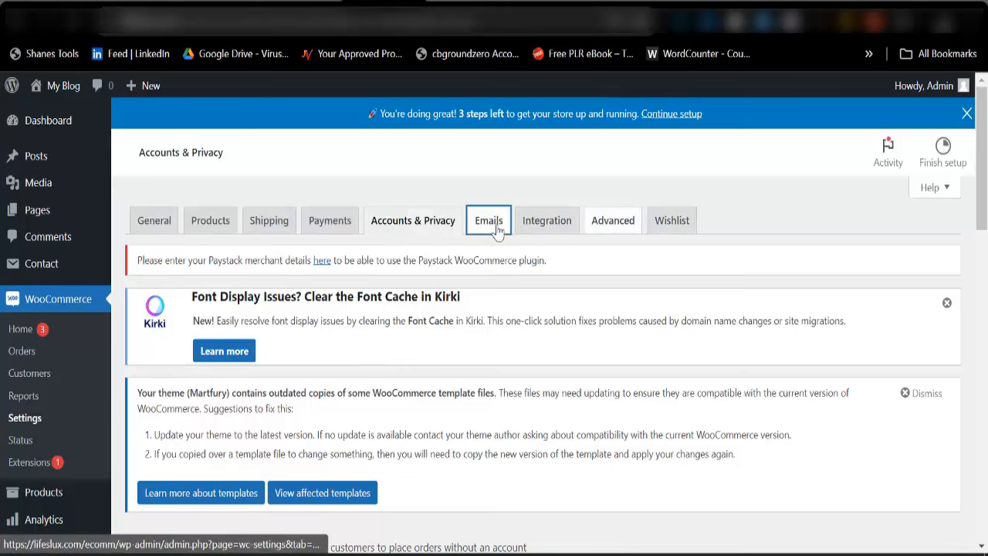
pyautogui.scroll(-10, 397, 353)
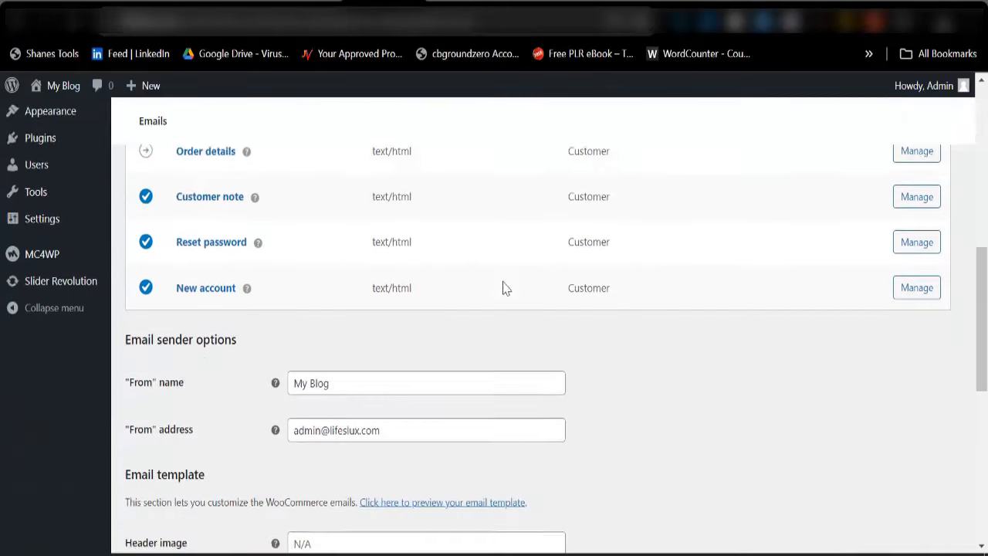
pyautogui.scroll(9, 503, 286)
pyautogui.scroll(-5, 853, 325)
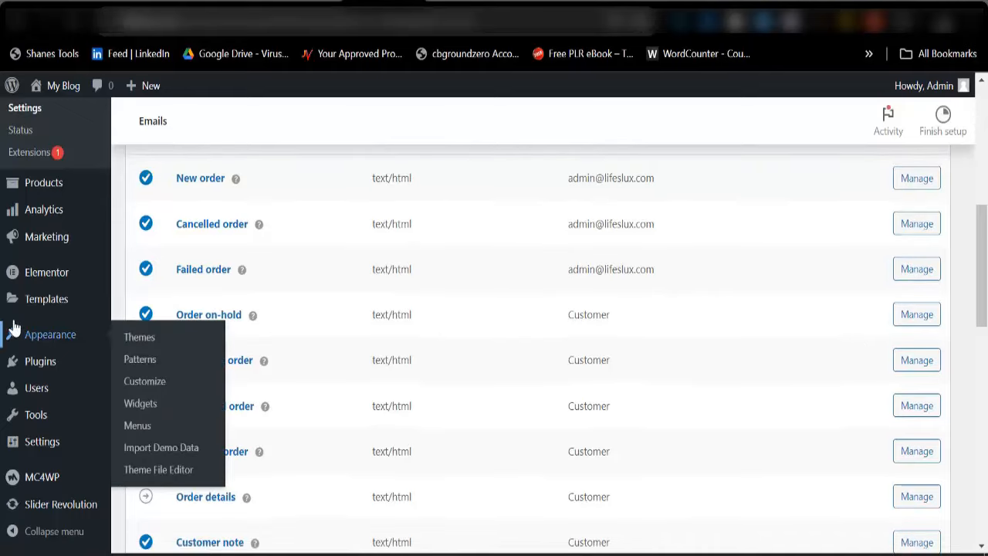
pyautogui.scroll(7, 221, 229)
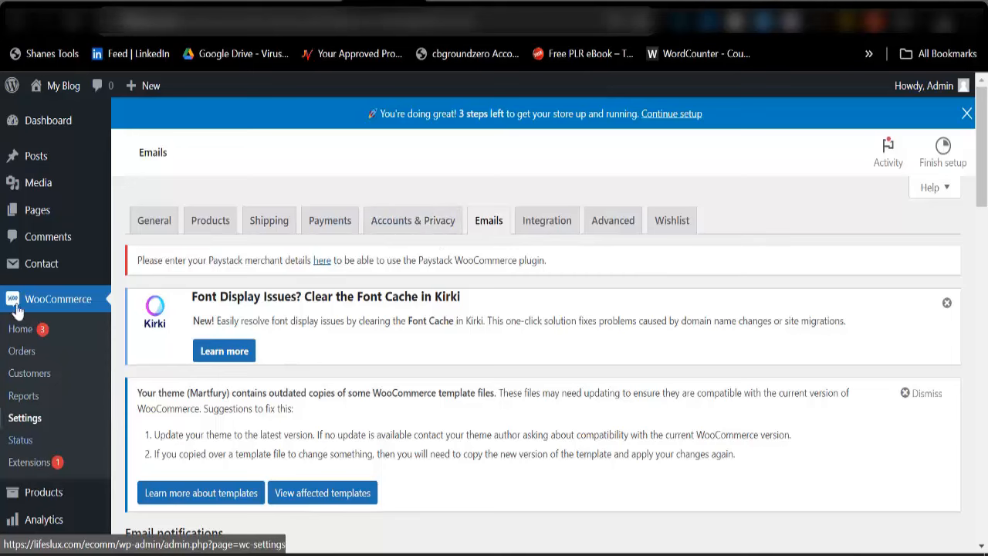
pyautogui.scroll(-2, 40, 351)
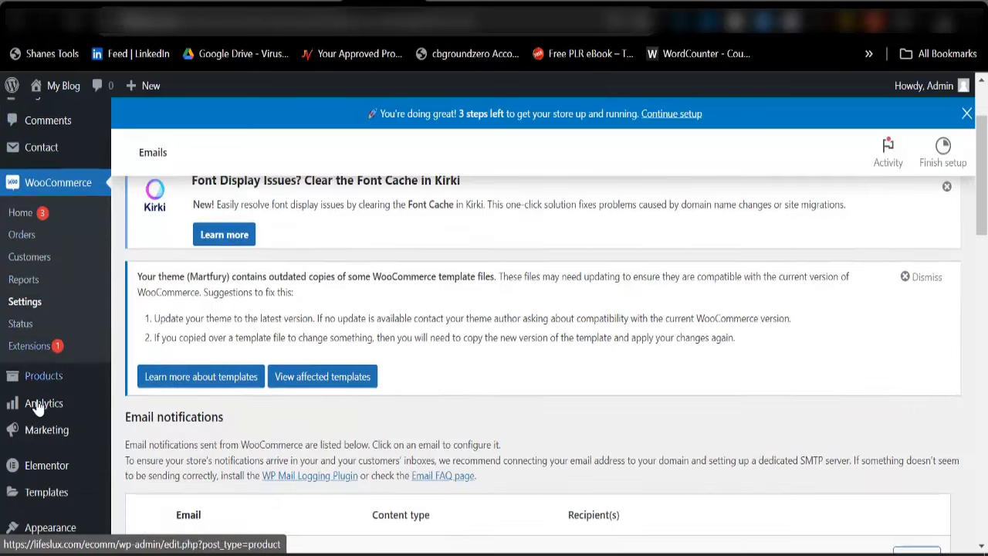
pyautogui.moveTo(44, 386)
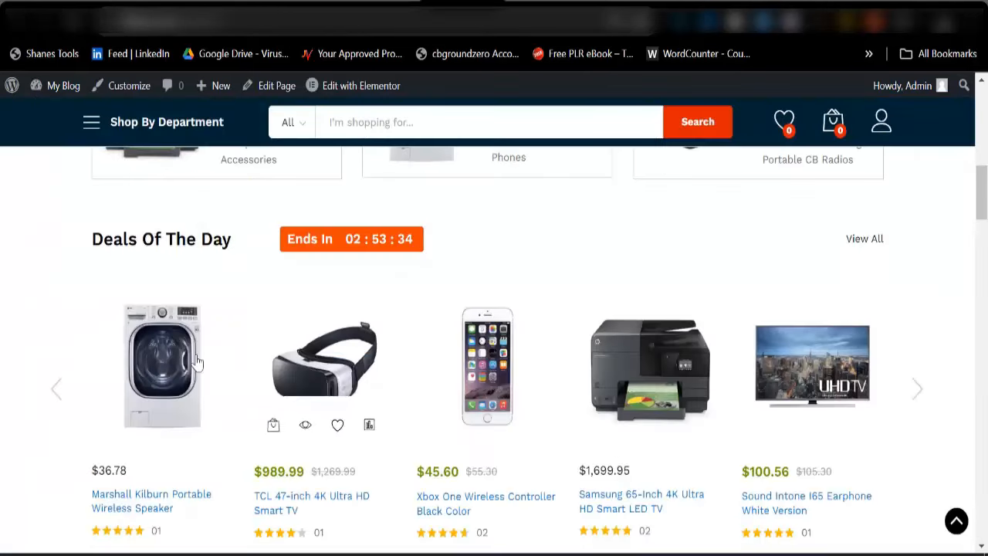
pyautogui.scroll(-5, 811, 350)
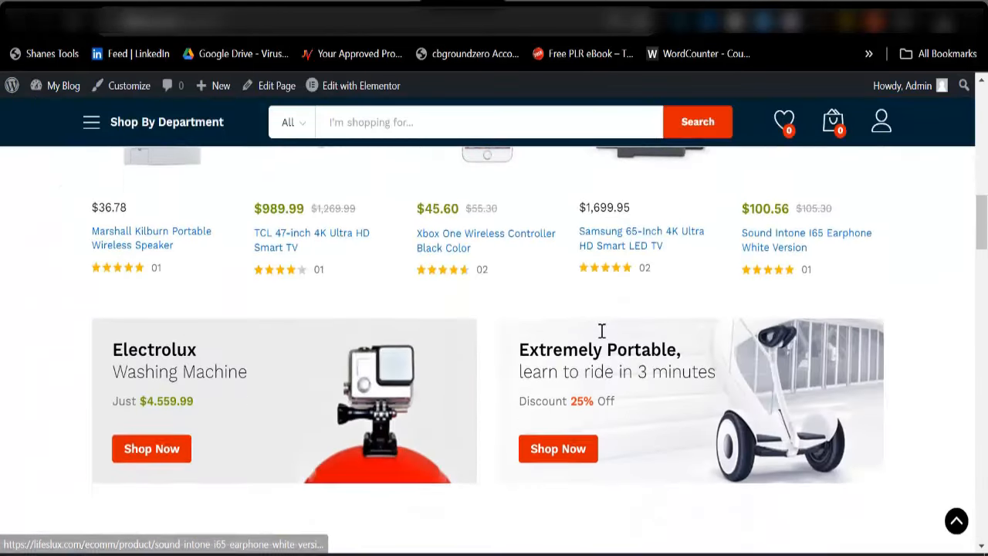
pyautogui.click(388, 6)
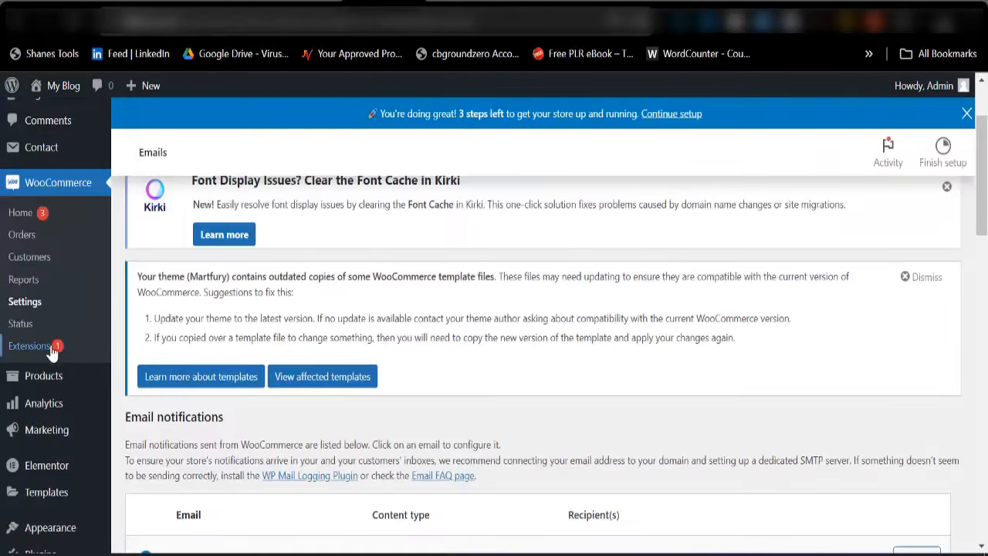
pyautogui.moveTo(16, 386)
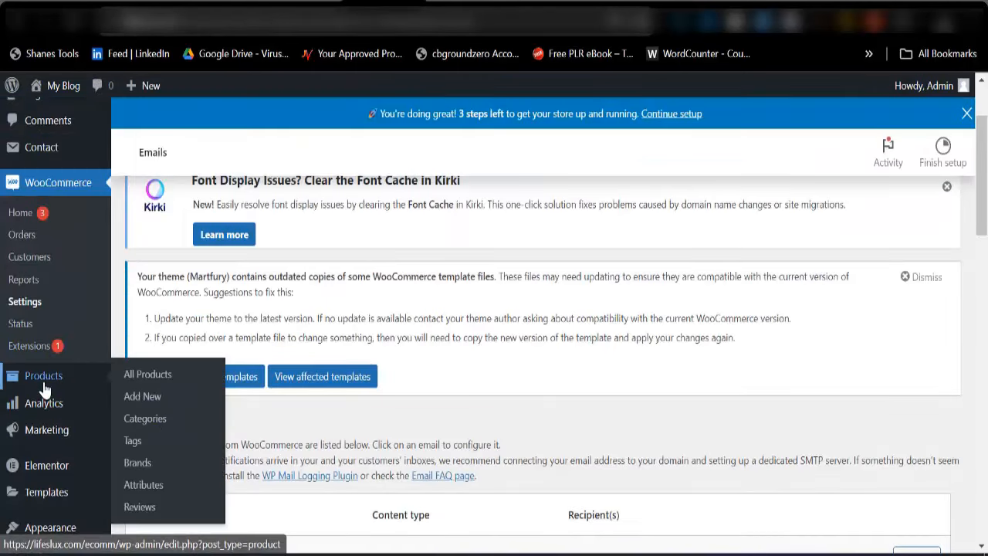
# Select all listed products under All Products and bulk-move them to the Trash
pyautogui.click(151, 375)
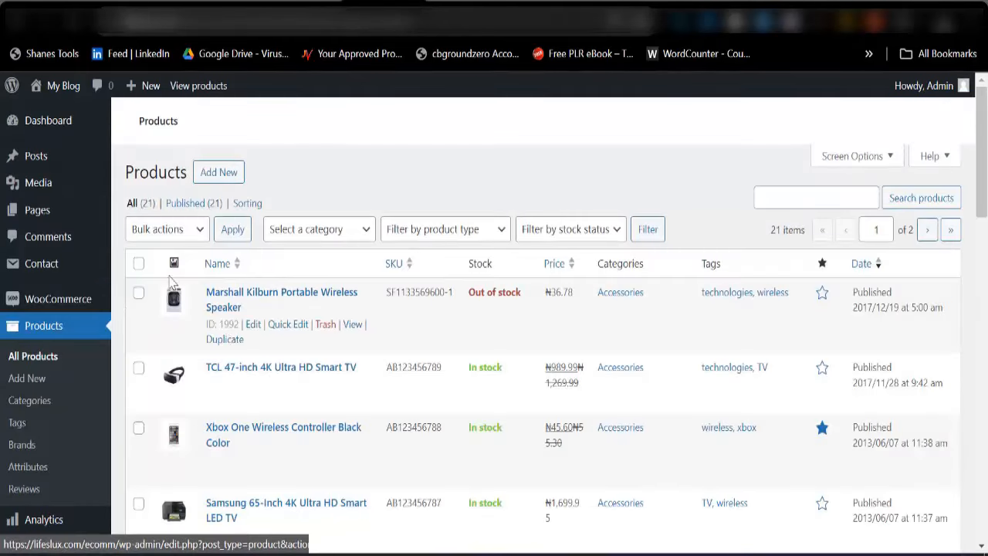
pyautogui.click(138, 264)
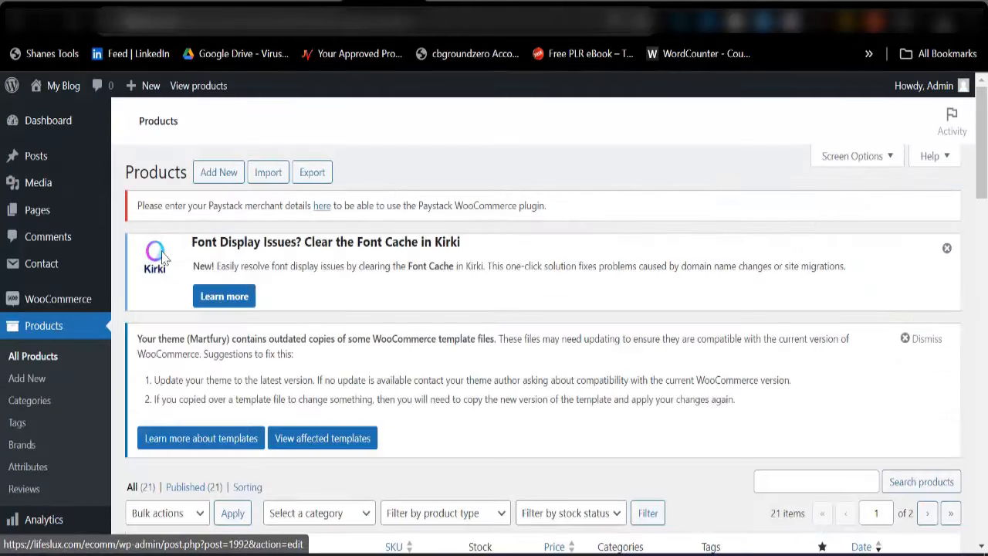
pyautogui.scroll(-3, 139, 340)
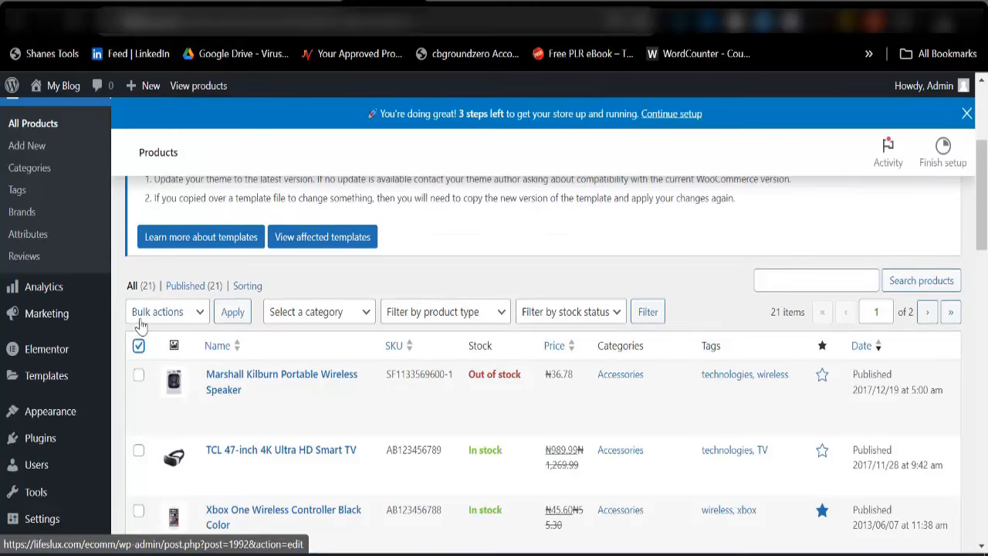
pyautogui.click(139, 346)
pyautogui.click(143, 312)
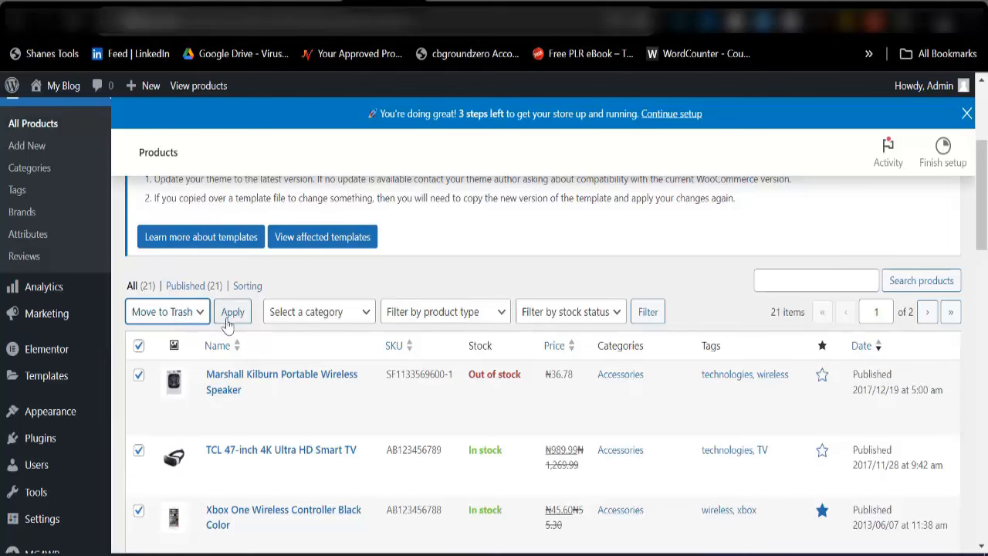
pyautogui.click(221, 311)
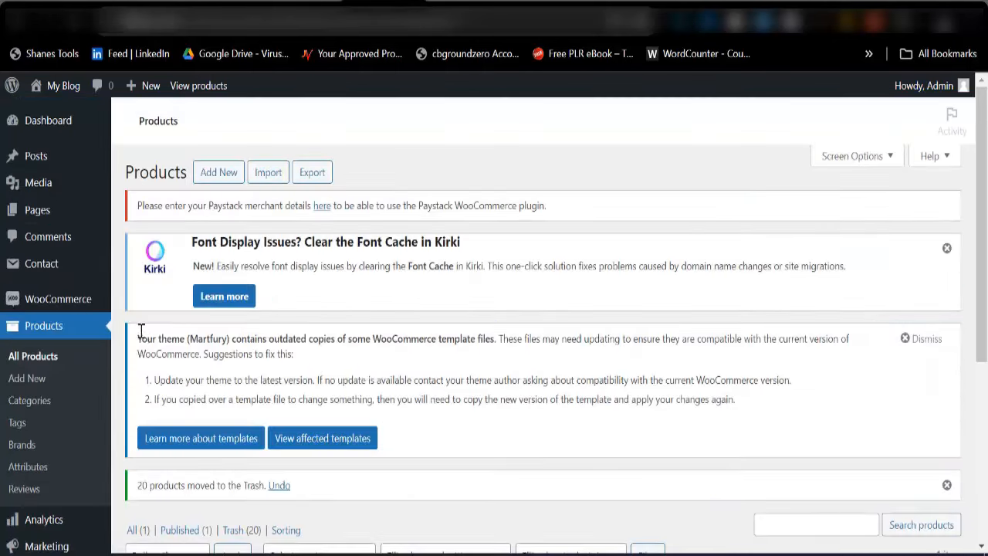
# Move the one remaining product to the Trash as well
pyautogui.scroll(-3, 141, 332)
pyautogui.click(138, 355)
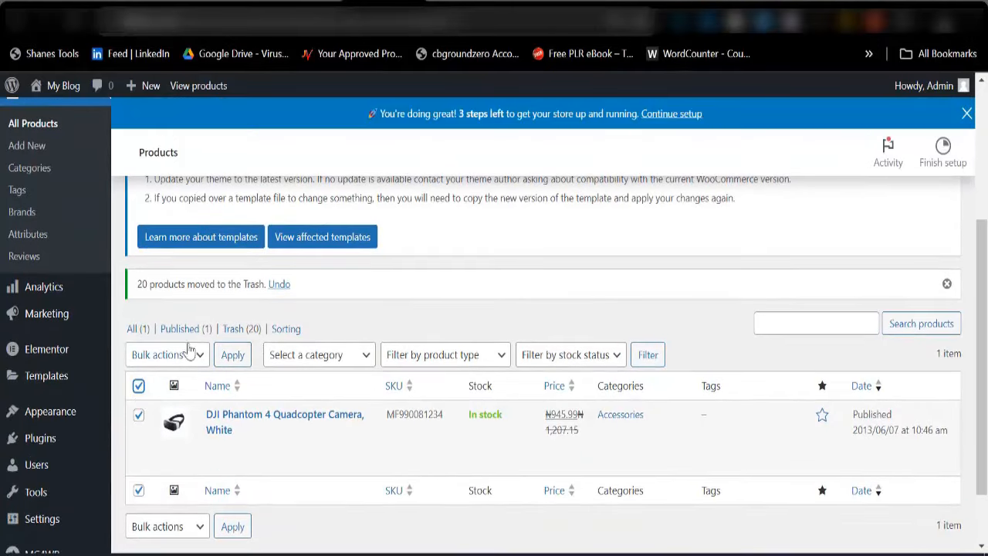
pyautogui.click(184, 356)
pyautogui.click(171, 404)
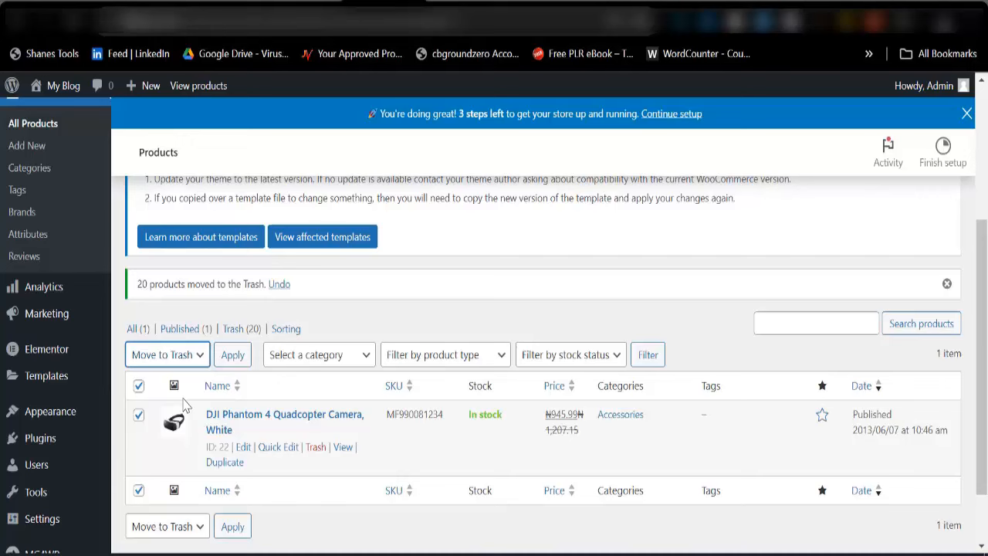
pyautogui.click(232, 359)
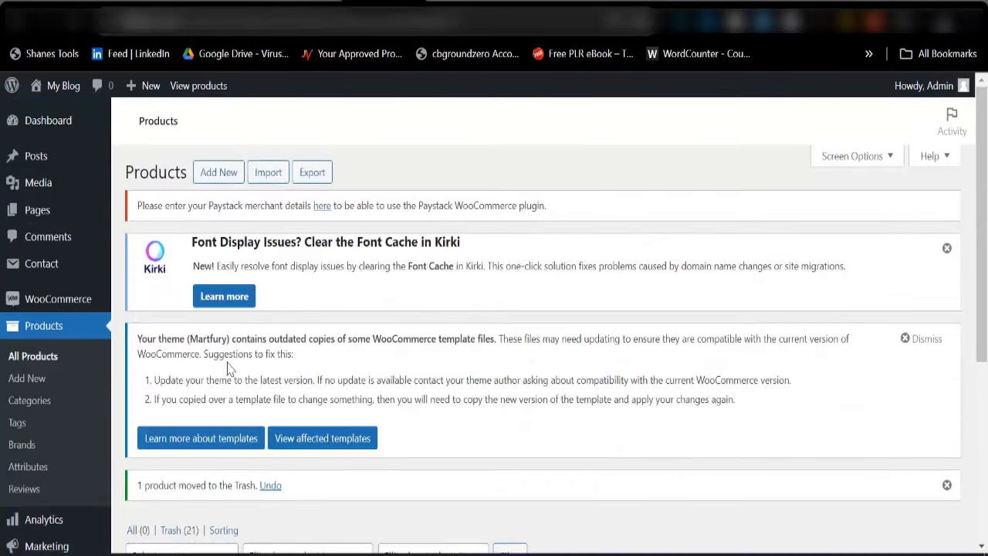
pyautogui.scroll(-4, 307, 378)
pyautogui.scroll(5, 324, 361)
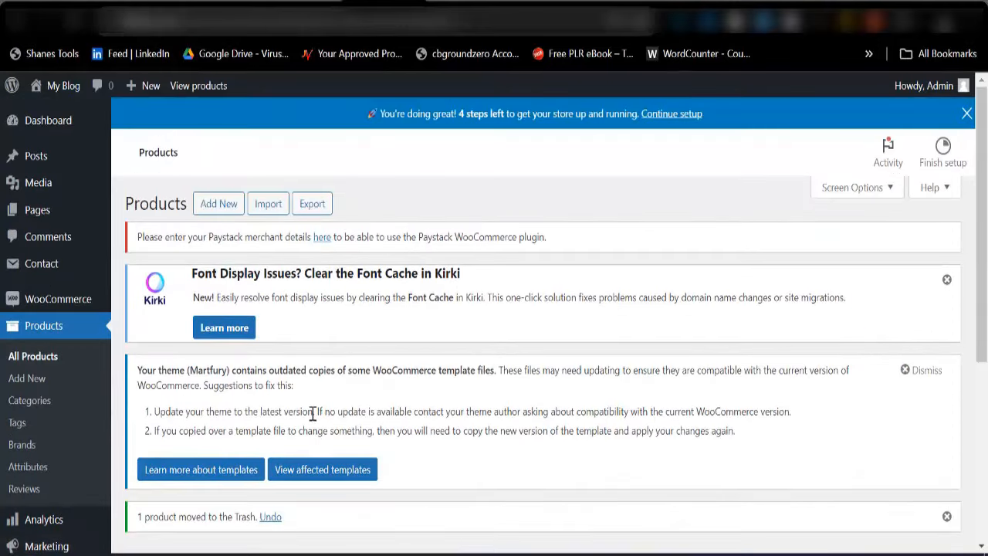
pyautogui.scroll(-2, 347, 408)
pyautogui.scroll(2, 346, 391)
# Reload the Martfury homepage and scroll through it to confirm the product sections are empty
pyautogui.click(462, 1)
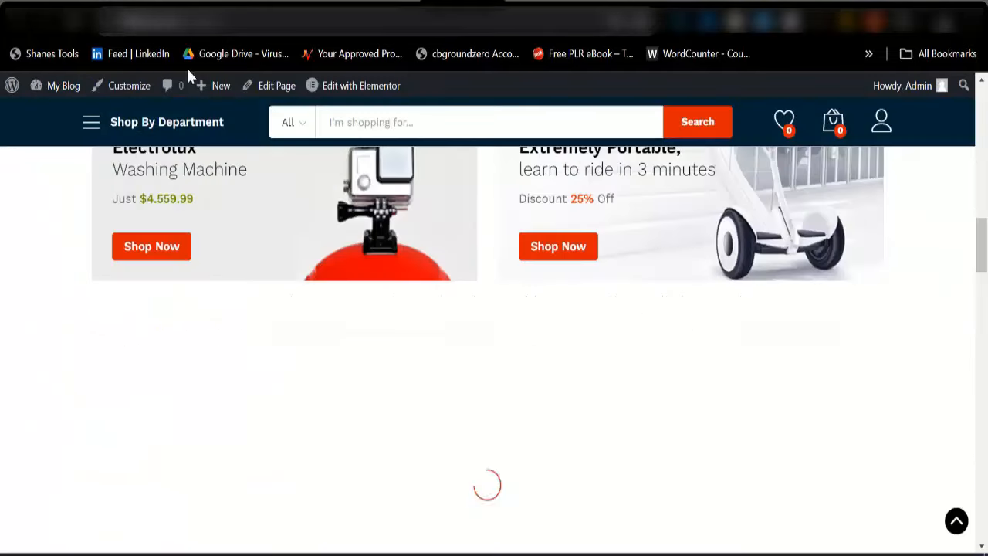
pyautogui.click(75, 25)
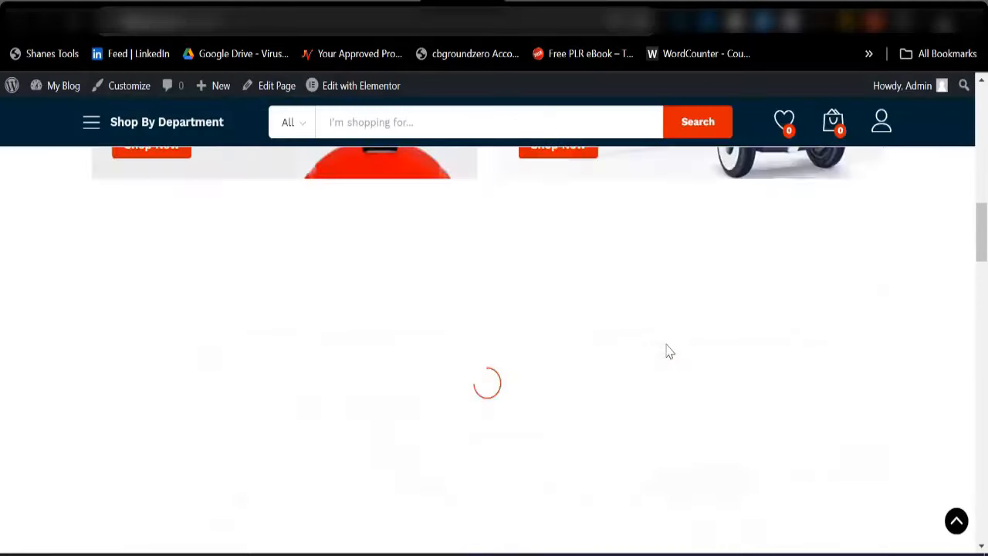
pyautogui.scroll(11, 668, 349)
pyautogui.scroll(-2, 479, 397)
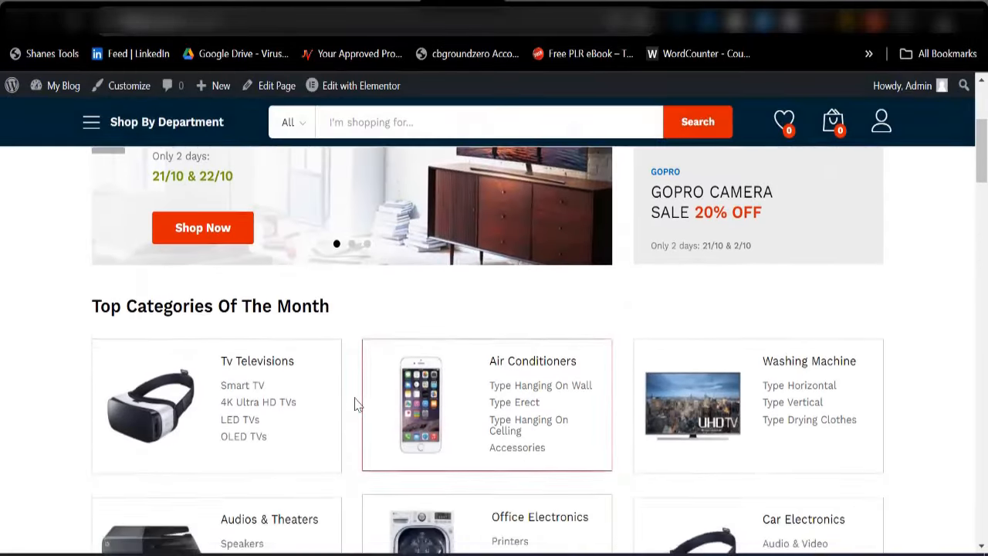
pyautogui.scroll(3, 355, 404)
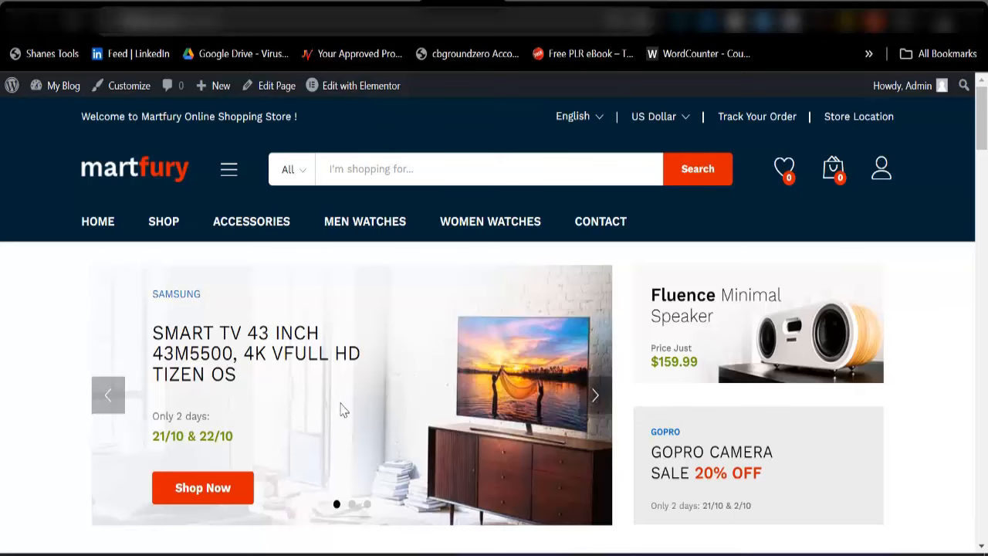
pyautogui.scroll(-5, 348, 453)
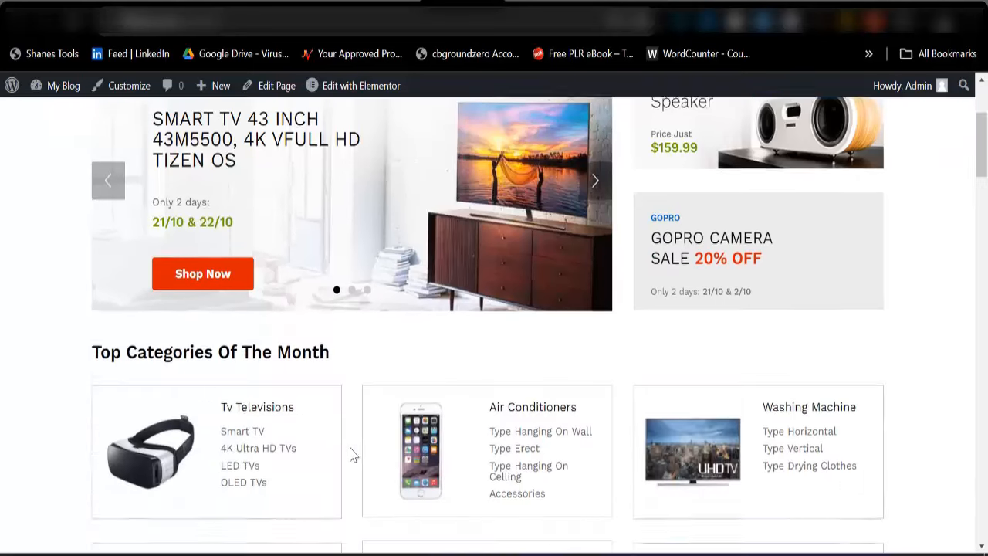
pyautogui.scroll(-2, 412, 424)
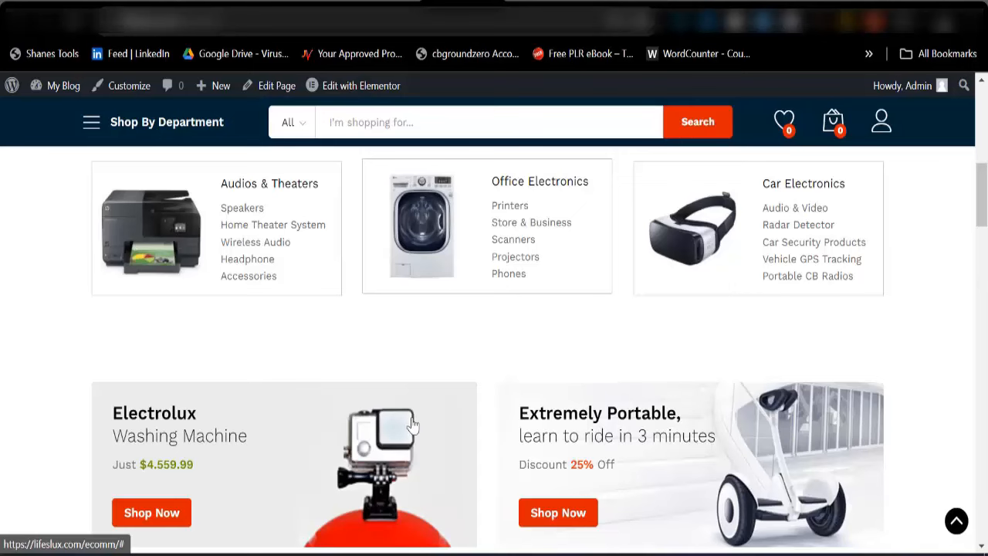
pyautogui.scroll(-6, 413, 425)
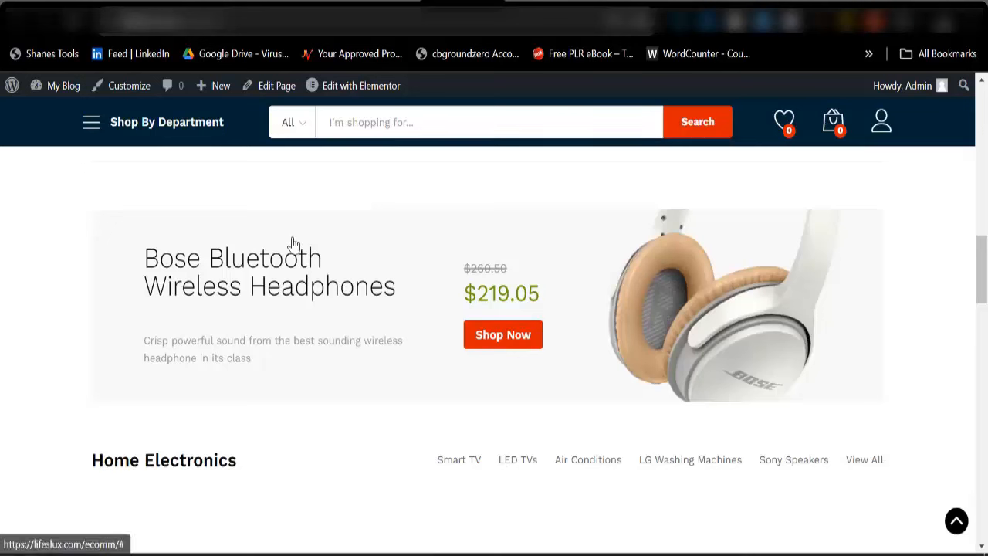
pyautogui.scroll(15, 311, 359)
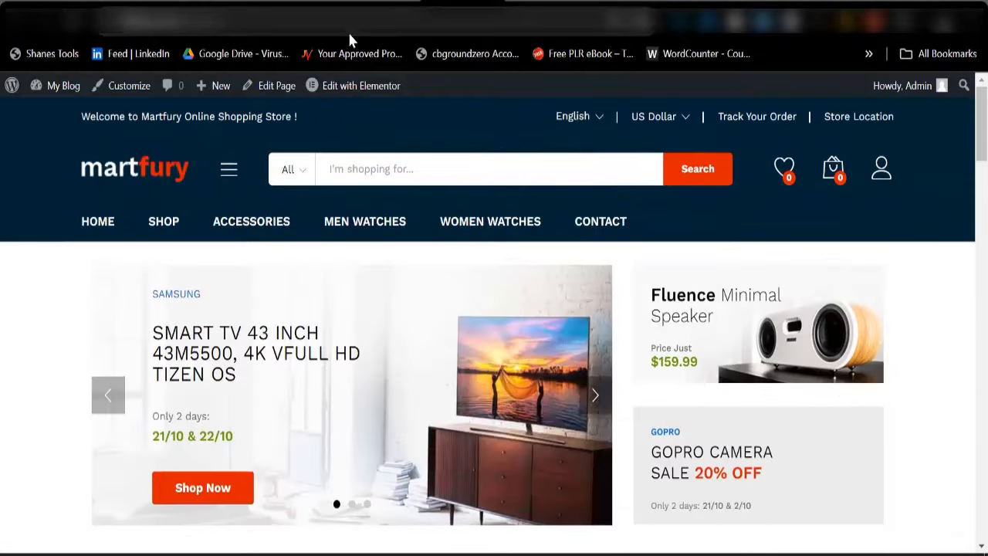
# Create a new product titled 'Luxury Smart Wristwatches for Men'
pyautogui.click(366, 16)
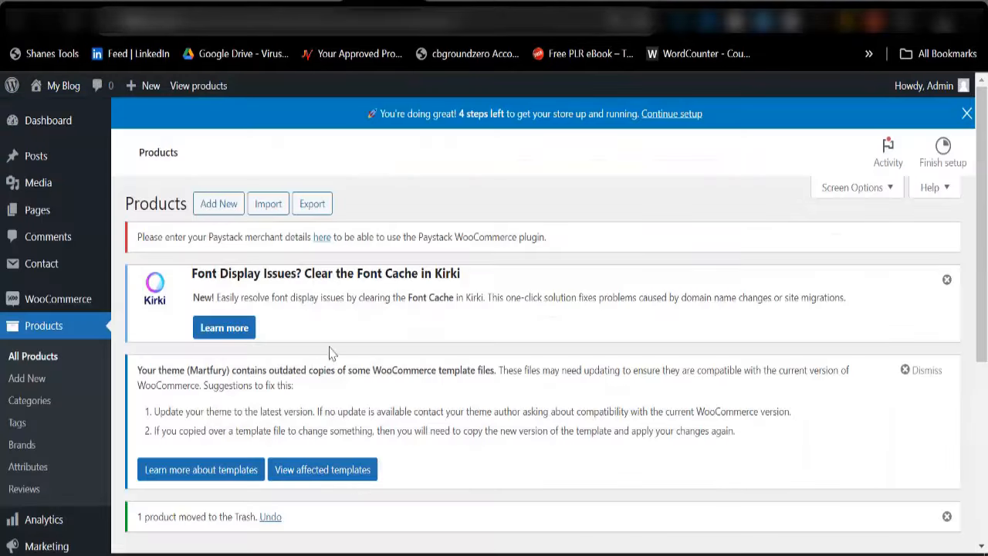
pyautogui.click(224, 212)
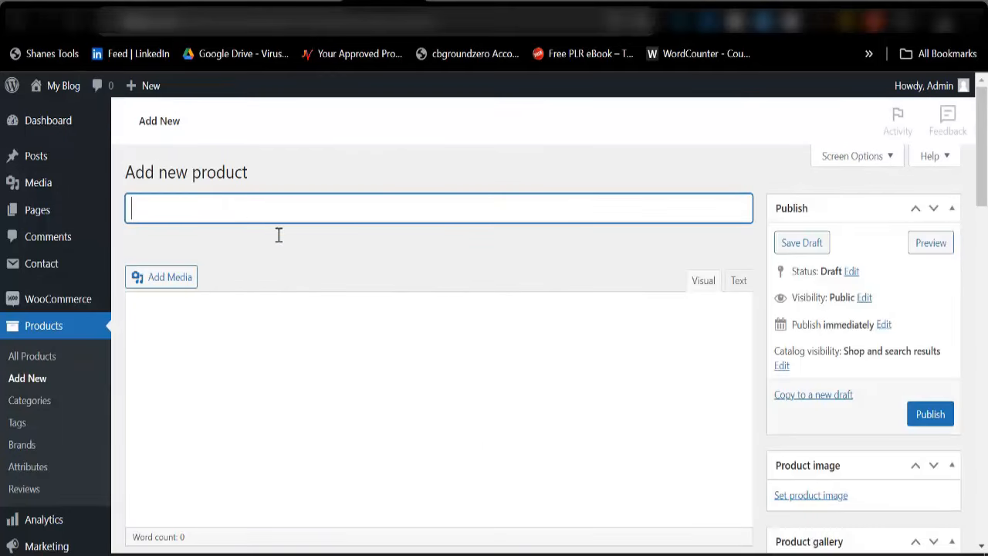
pyautogui.scroll(-3, 278, 324)
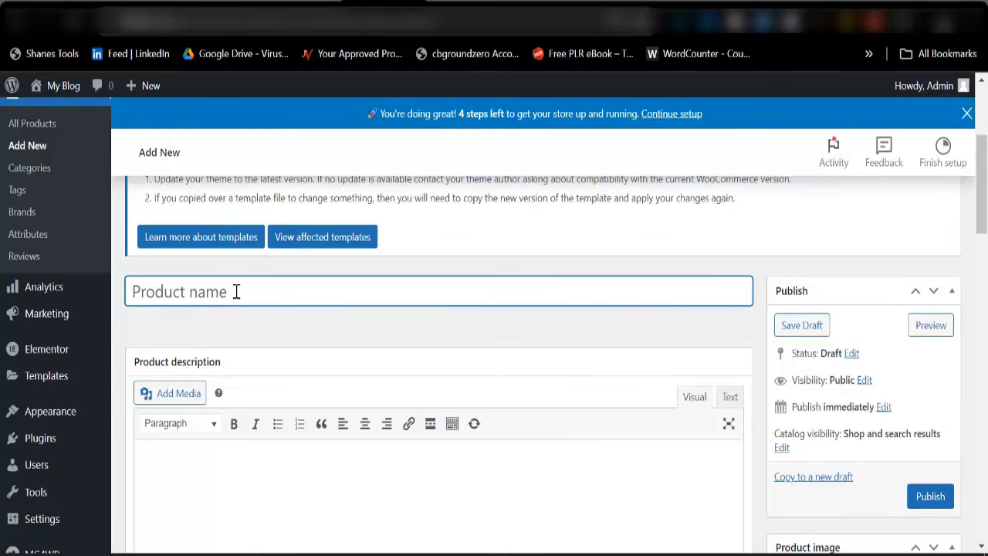
pyautogui.write('Luxury')
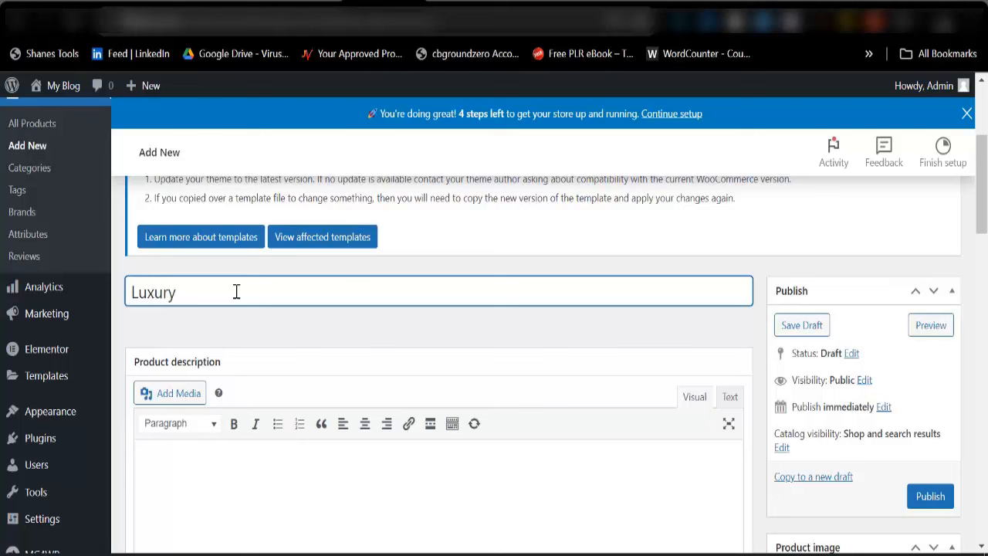
pyautogui.write(' Smart Wristwatches for me')
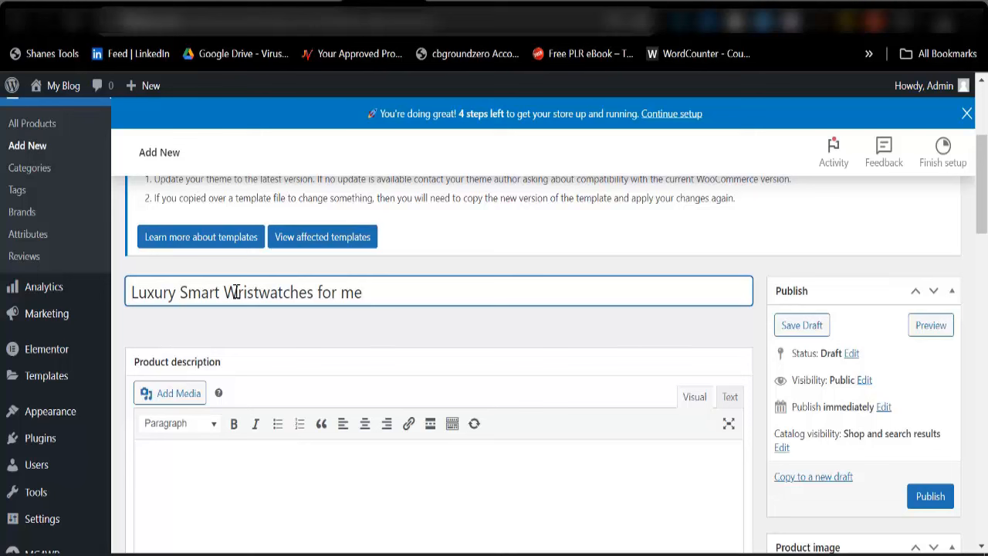
pyautogui.press('BackSpace')
pyautogui.press('BackSpace')
pyautogui.write('Men')
pyautogui.scroll(-2, 166, 455)
pyautogui.click(166, 345)
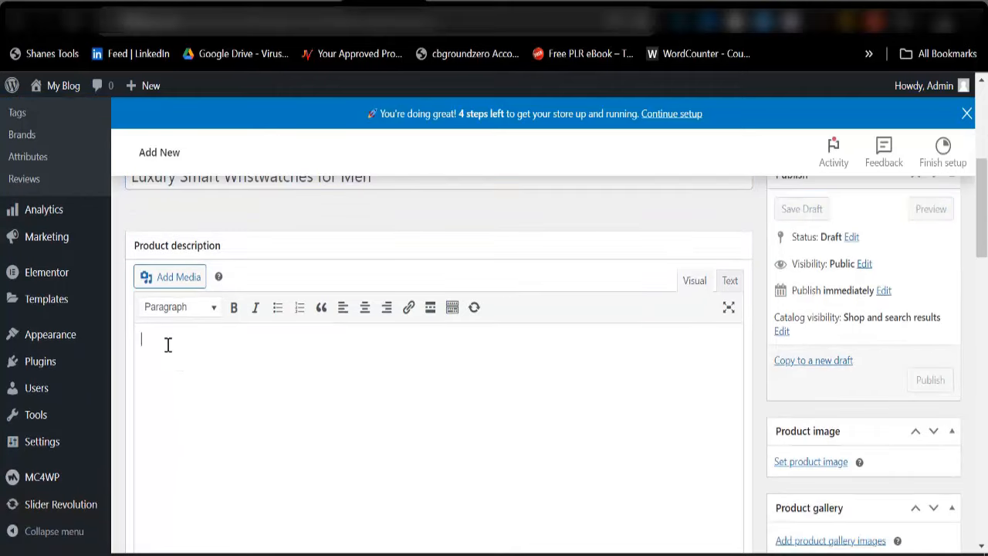
pyautogui.scroll(-6, 165, 344)
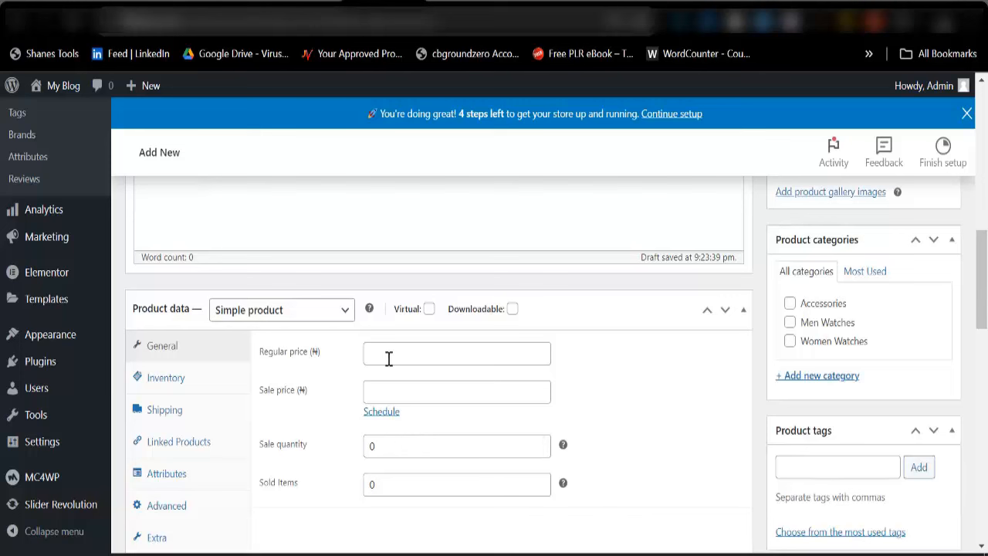
# Enter 45000 as the regular price and 30000 as the sale price
pyautogui.click(393, 360)
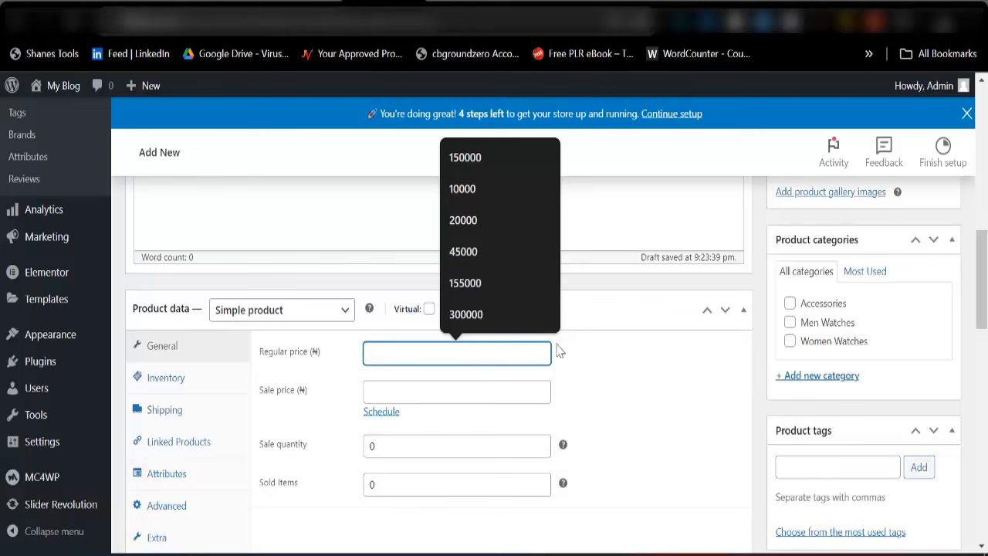
pyautogui.click(603, 363)
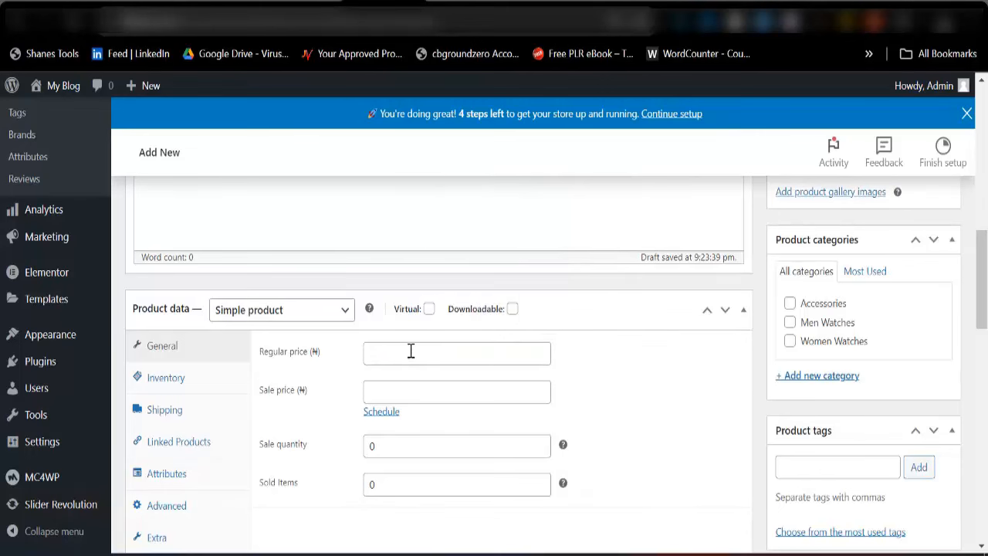
pyautogui.click(414, 351)
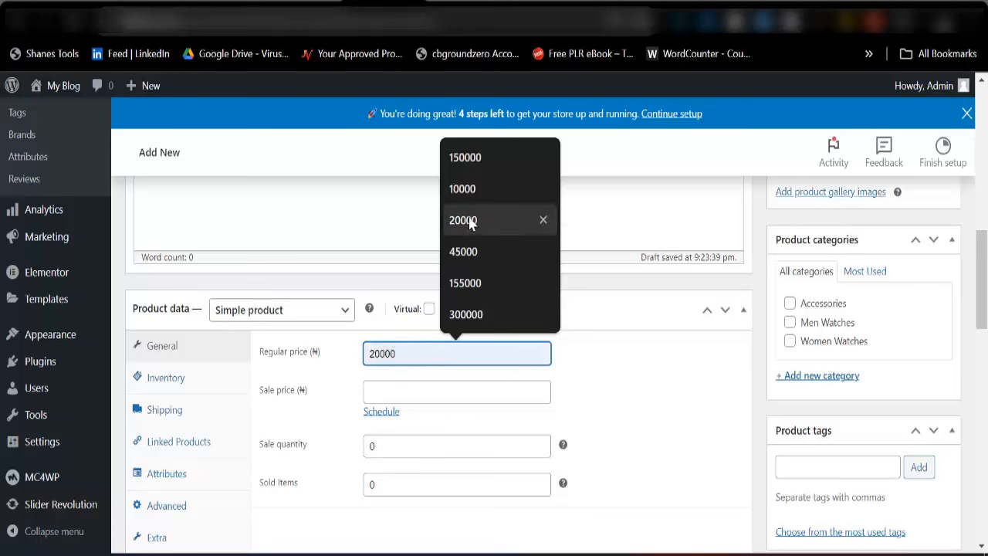
pyautogui.click(470, 252)
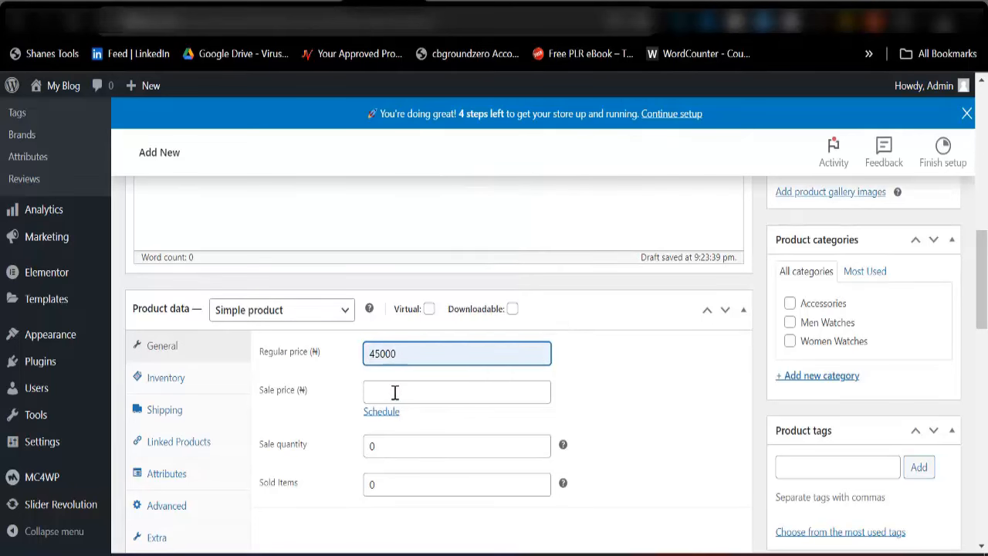
pyautogui.click(394, 392)
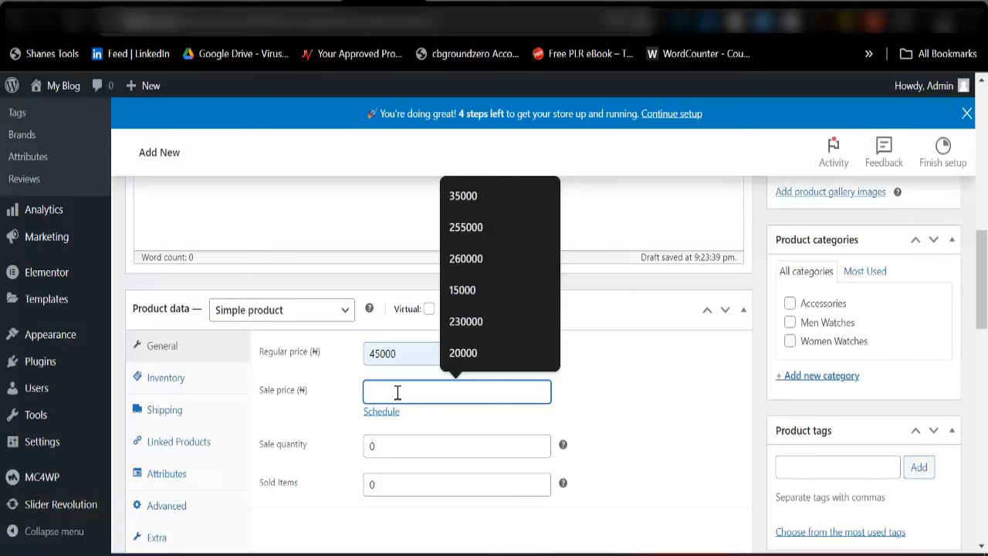
pyautogui.write('30000')
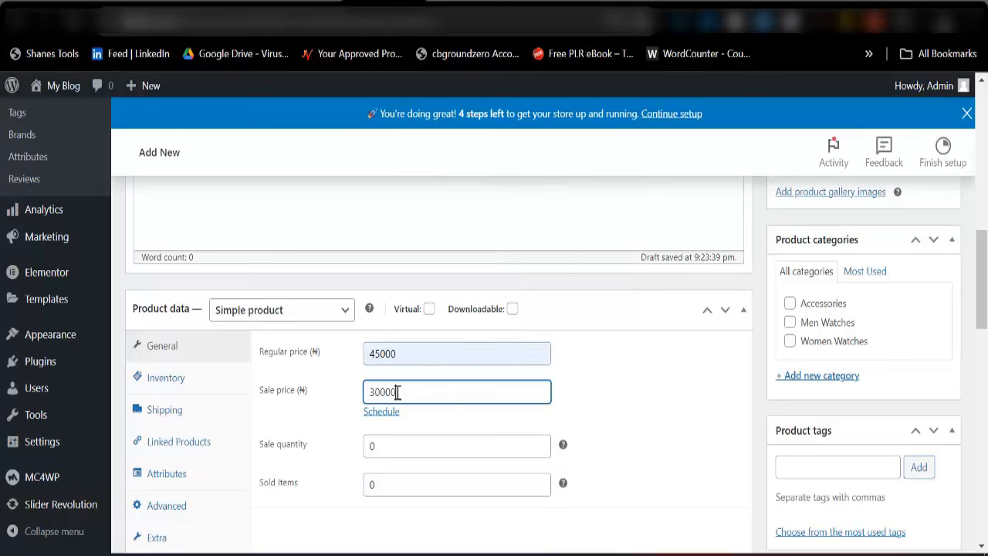
pyautogui.scroll(-3, 529, 349)
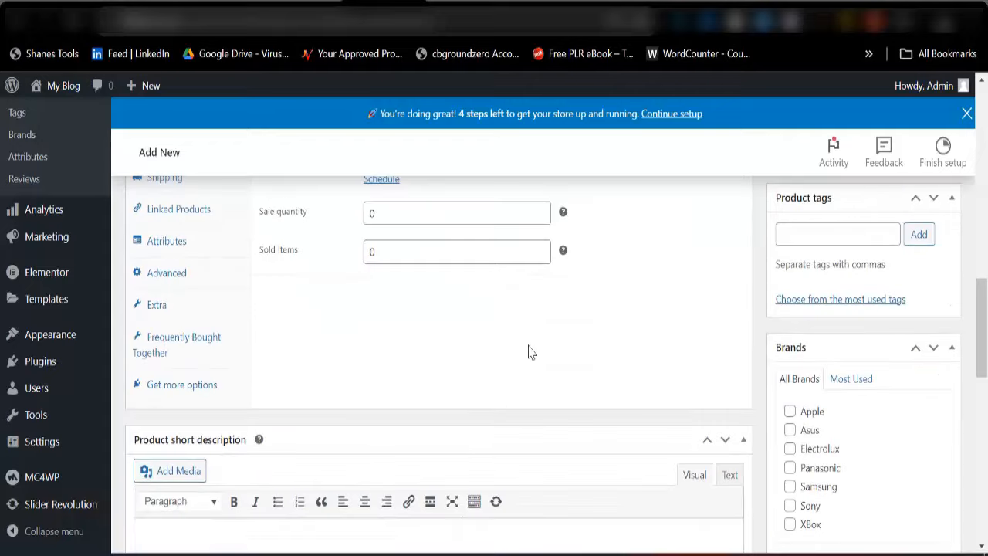
pyautogui.scroll(-3, 529, 351)
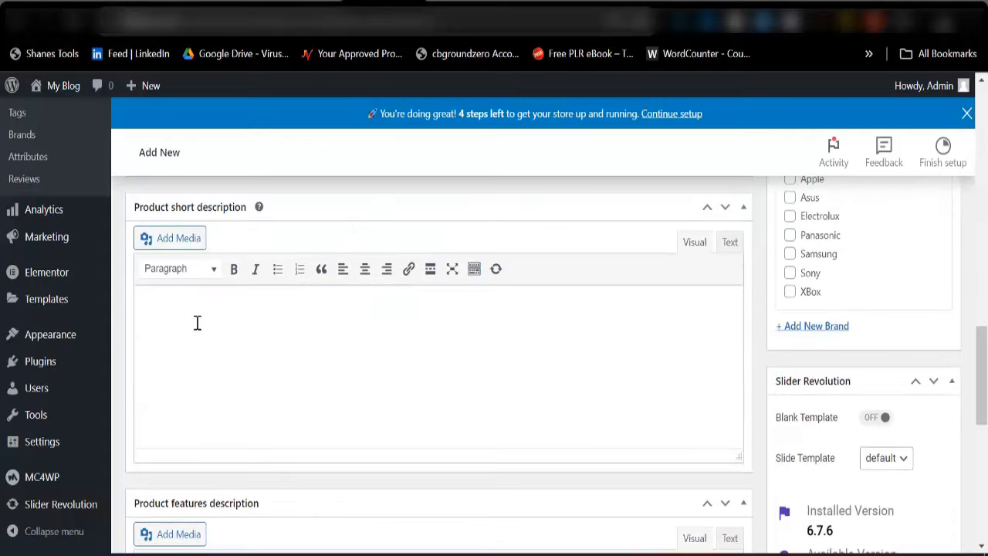
# Open AliExpress in a new browser tab
pyautogui.hotkey('ctrl', 't')
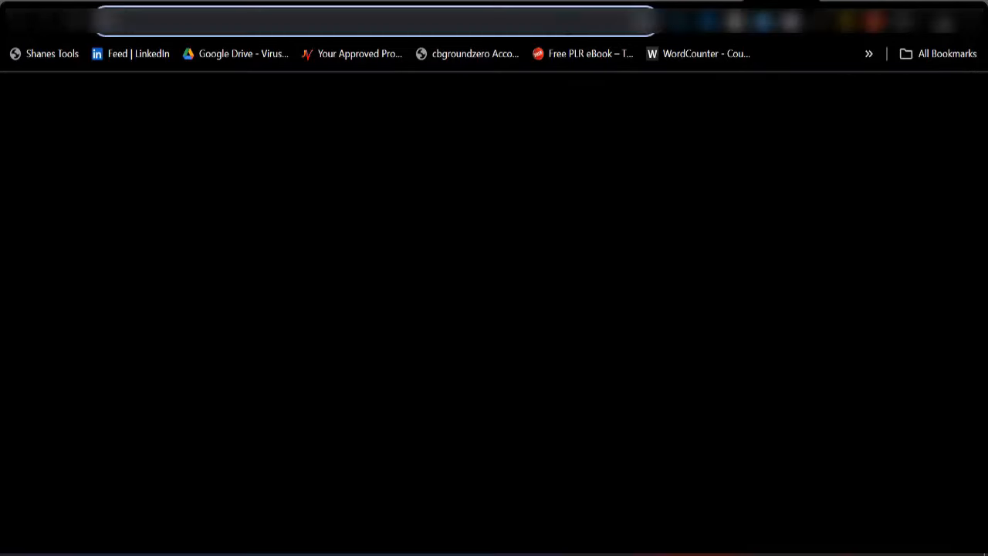
pyautogui.write('alie')
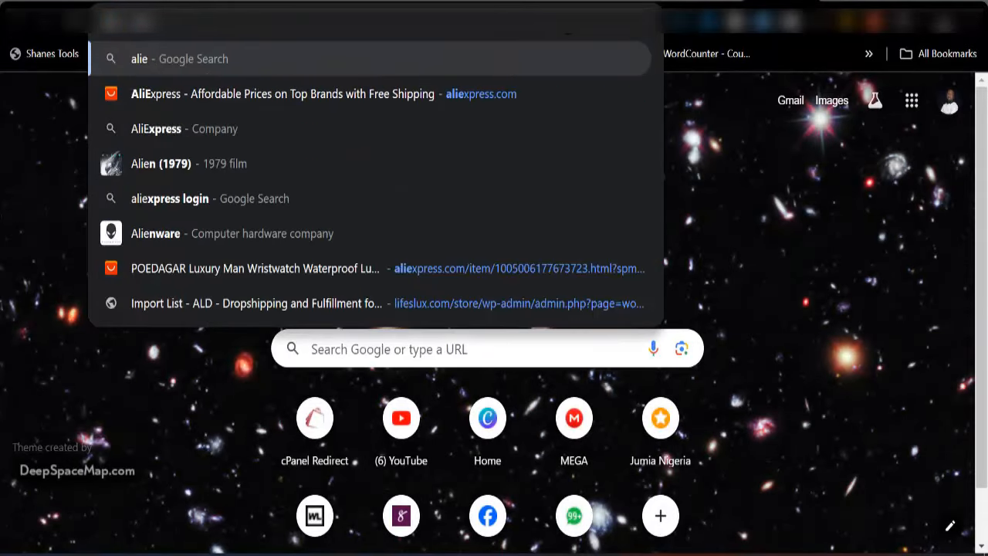
pyautogui.write('x')
pyautogui.press('Return')
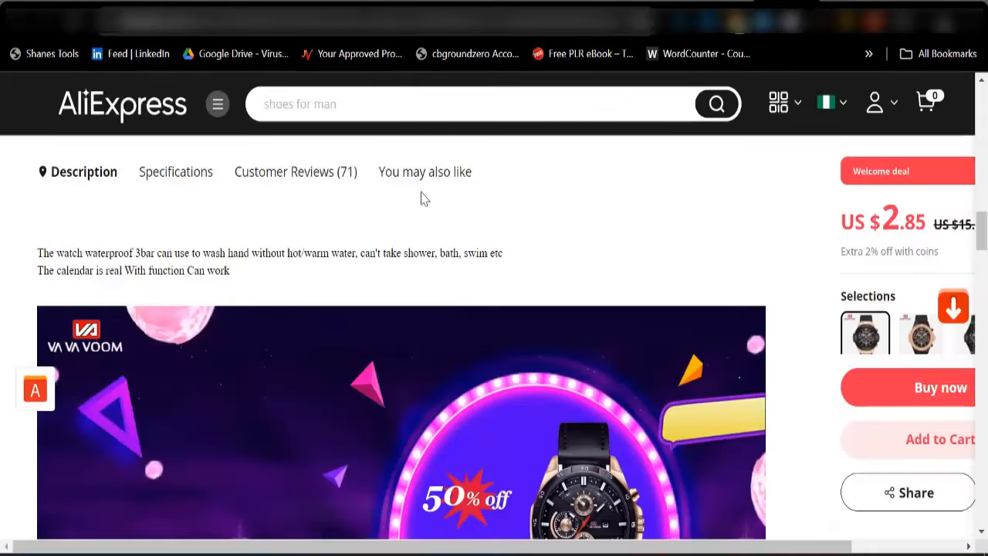
# Copy the watch listing's description text (48mm dial, 30 M water resistance, features)
pyautogui.scroll(3, 421, 197)
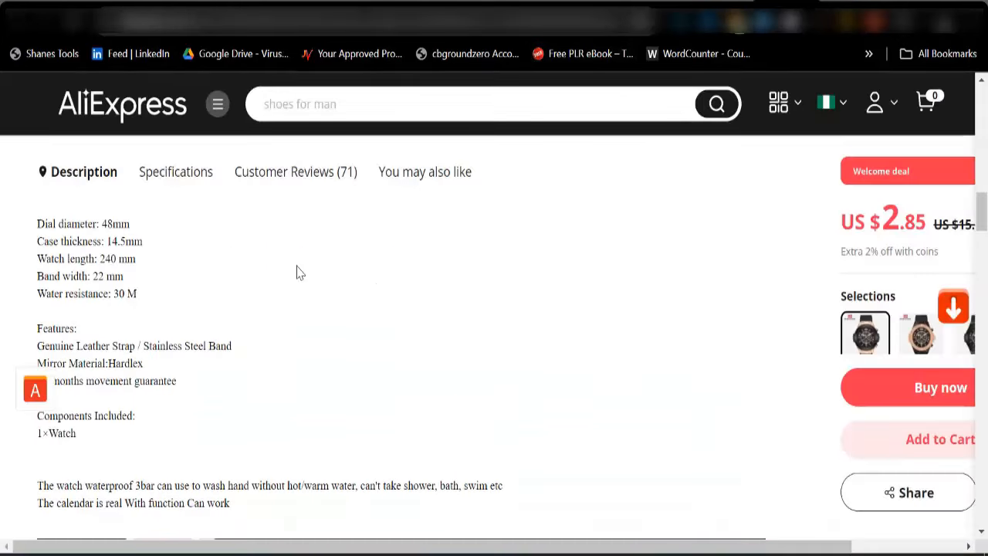
pyautogui.scroll(3, 162, 421)
pyautogui.scroll(-5, 160, 433)
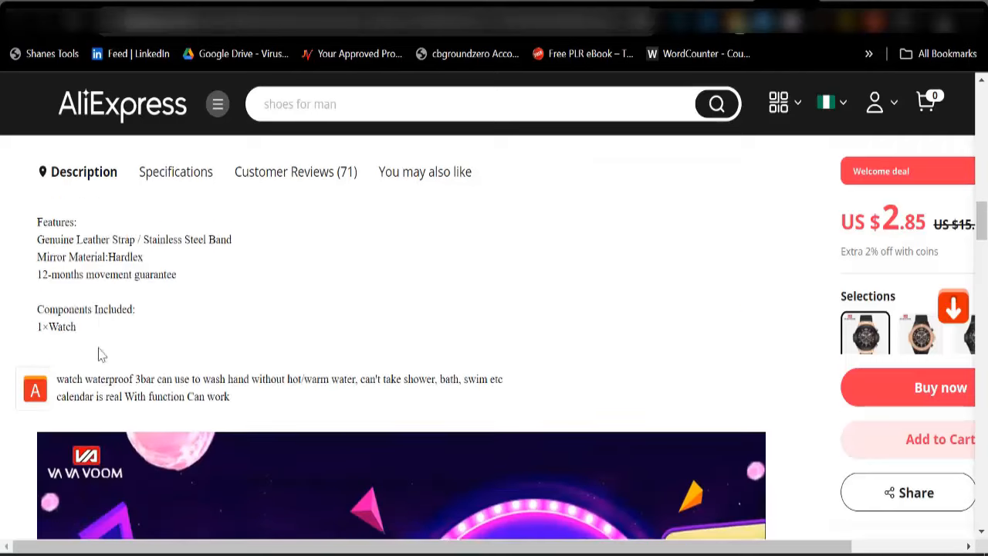
pyautogui.scroll(3, 72, 324)
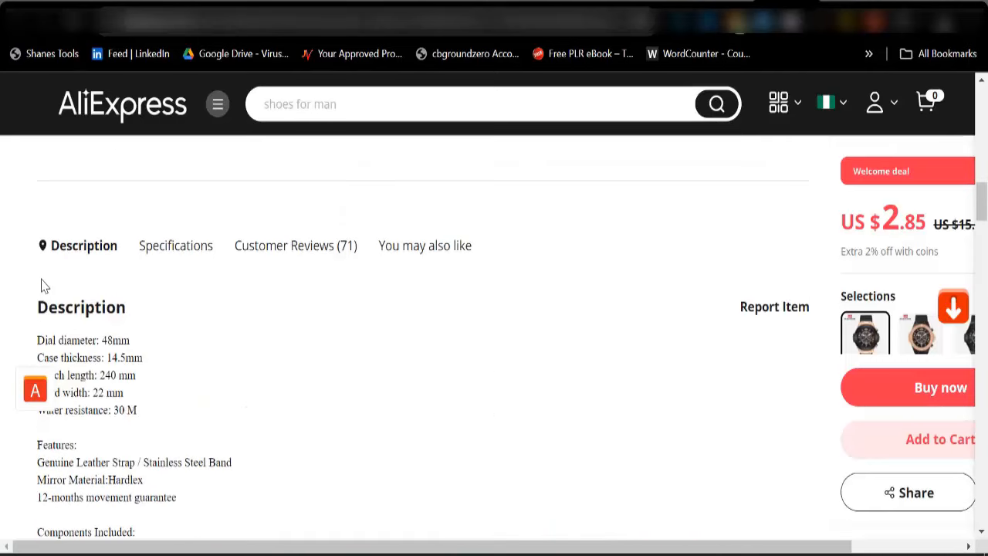
pyautogui.moveTo(41, 313); pyautogui.dragTo(240, 488)
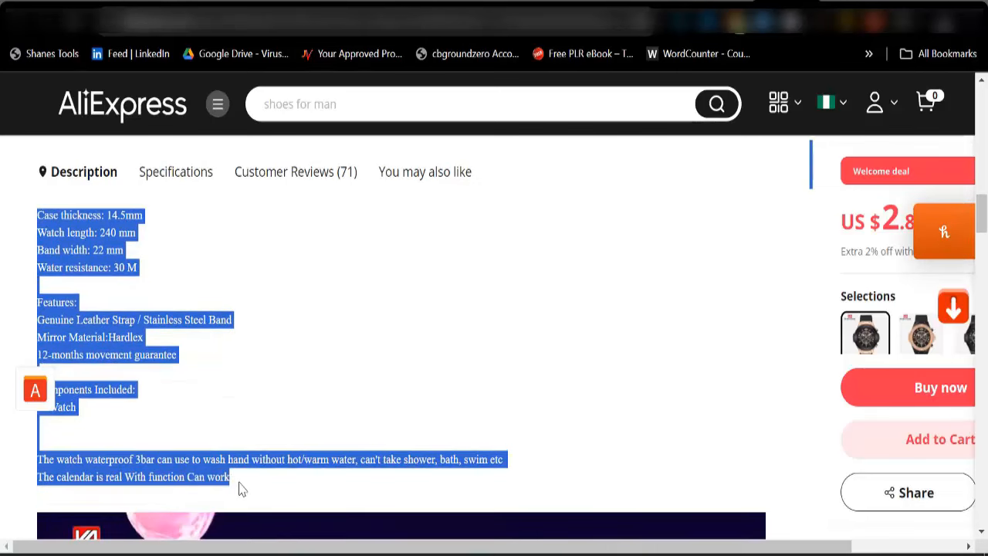
pyautogui.rightClick(154, 463)
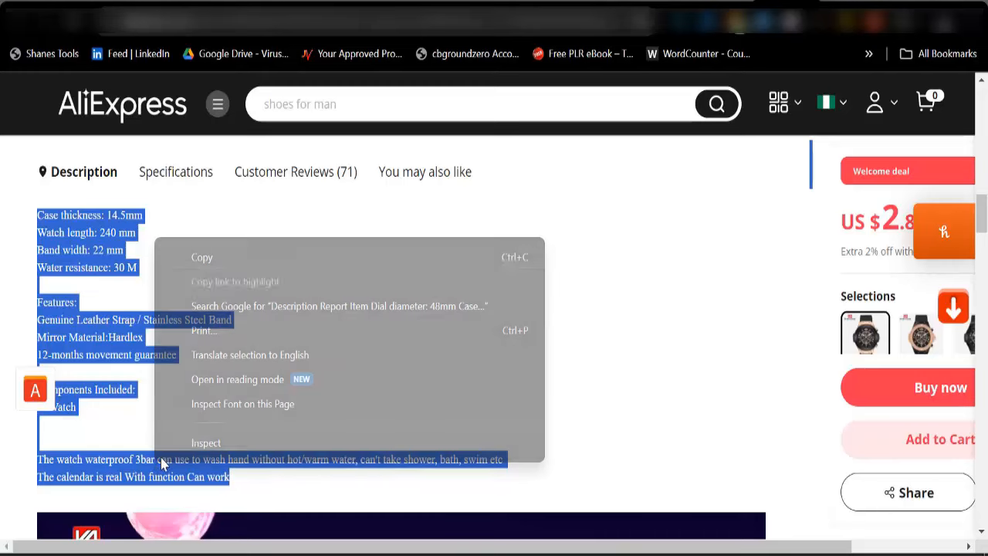
pyautogui.click(231, 257)
pyautogui.click(325, 4)
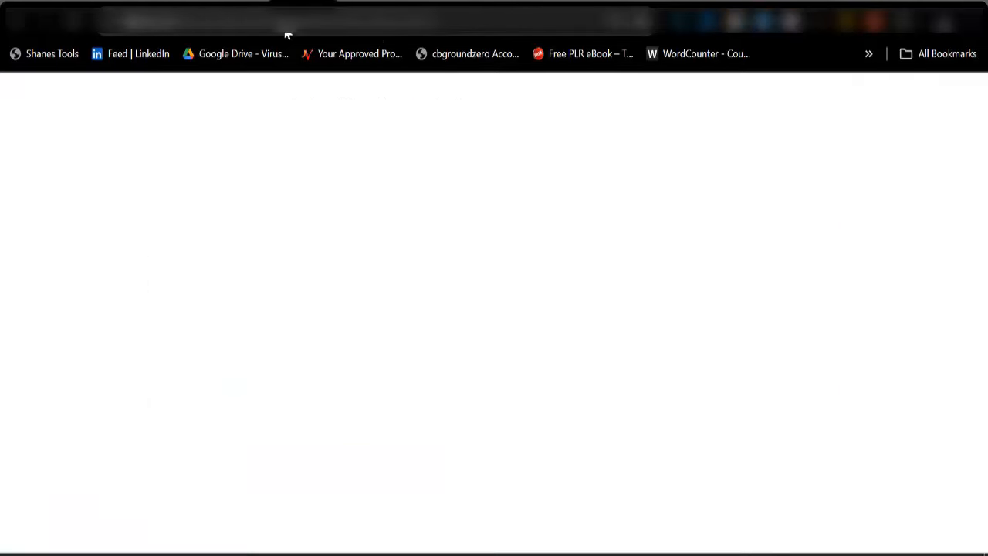
# Paste the copied watch description into the empty product description editor
pyautogui.scroll(1, 179, 345)
pyautogui.scroll(10, 179, 345)
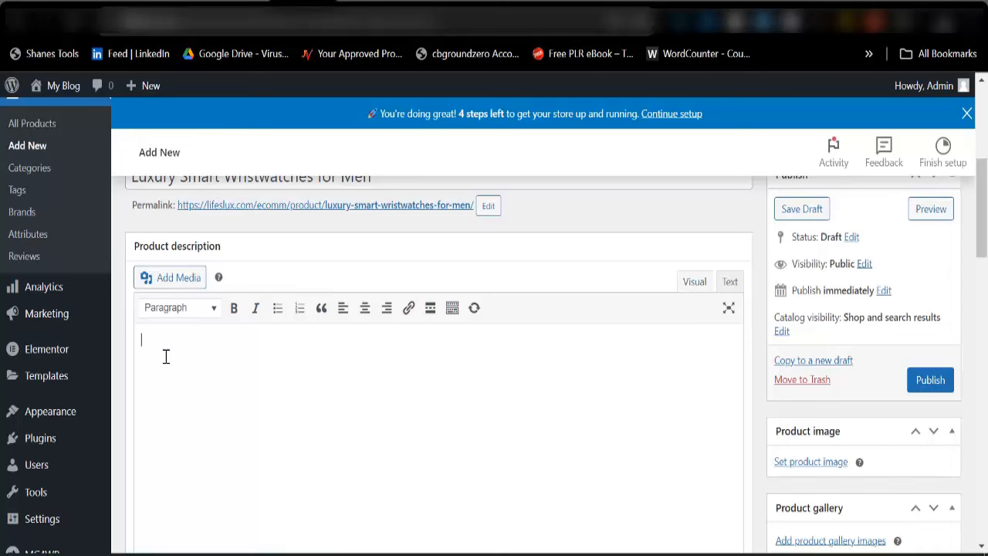
pyautogui.click(166, 356)
pyautogui.hotkey('ctrl', 'v')
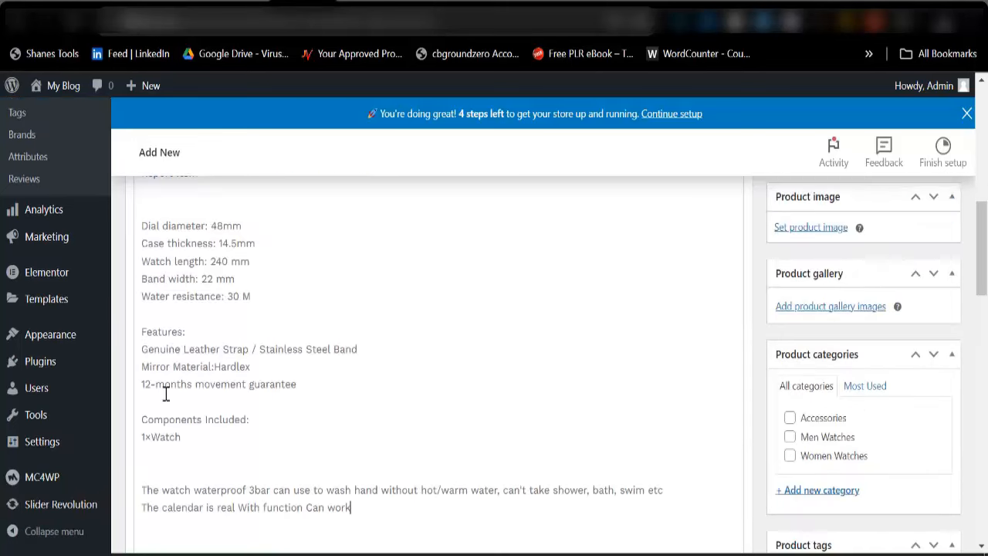
pyautogui.scroll(5, 187, 474)
# Delete the 'Report Item' line from the pasted description
pyautogui.doubleClick(186, 405)
pyautogui.moveTo(182, 407); pyautogui.dragTo(141, 405)
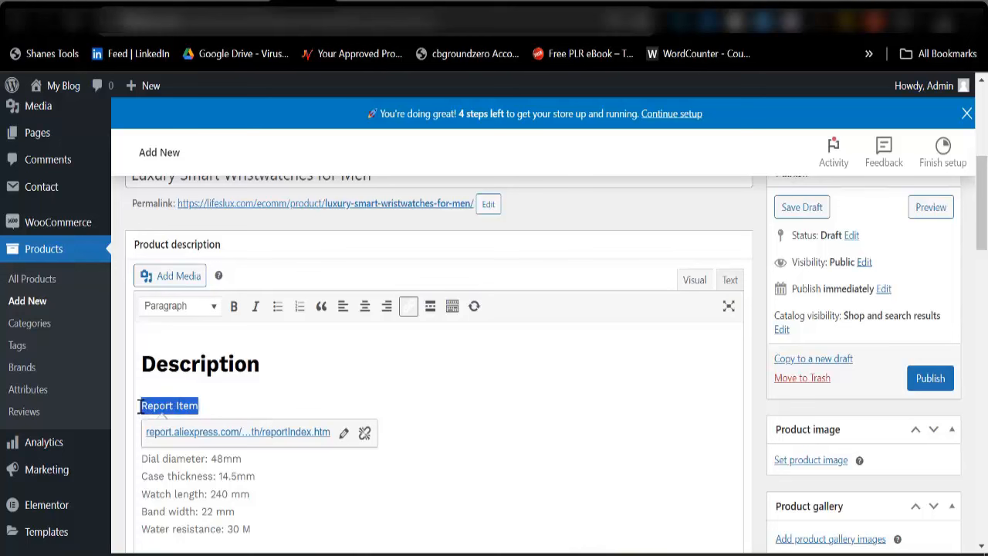
pyautogui.press('BackSpace')
pyautogui.press('BackSpace')
pyautogui.press('BackSpace')
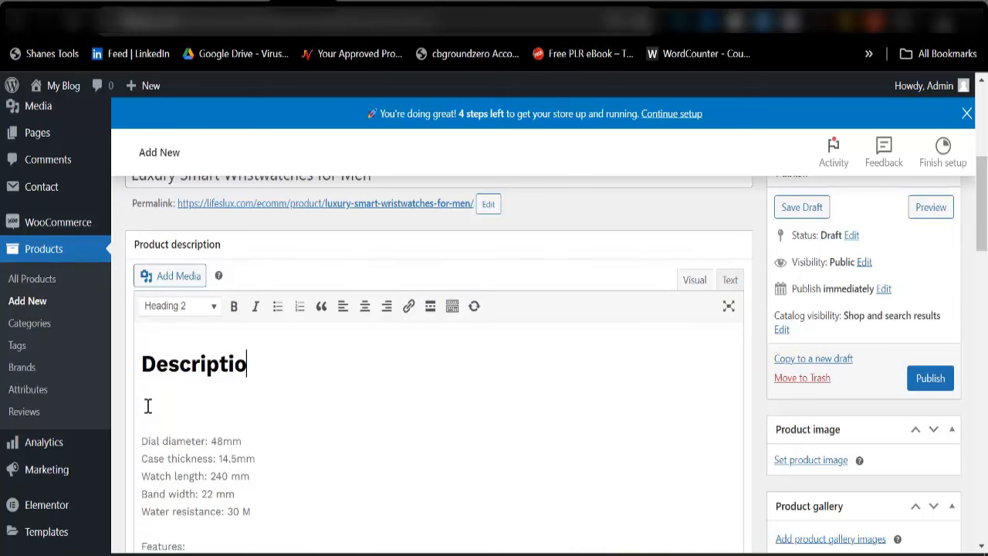
pyautogui.write('n')
# Remove the blank lines below the Description heading and above the watch note
pyautogui.click(147, 423)
pyautogui.press('BackSpace')
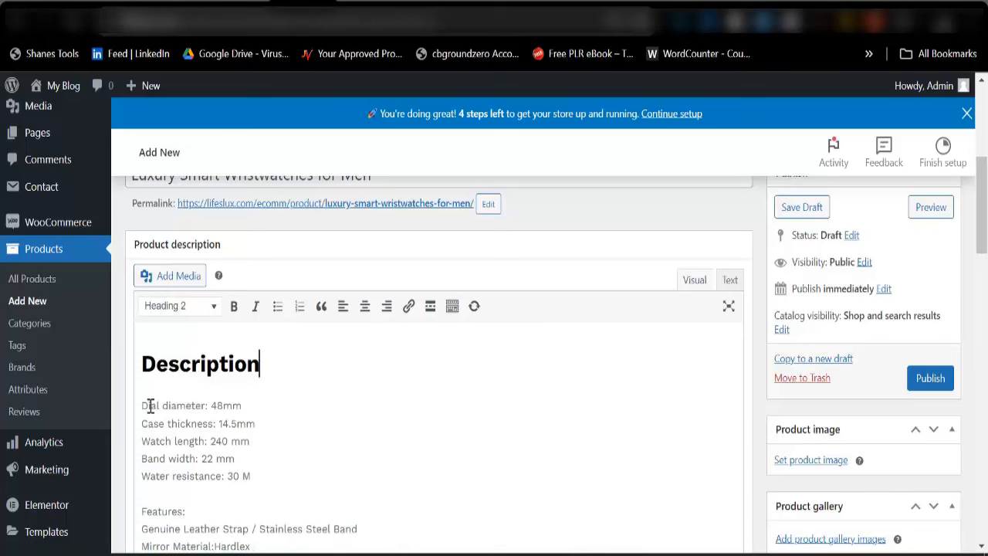
pyautogui.scroll(-3, 155, 401)
pyautogui.click(168, 427)
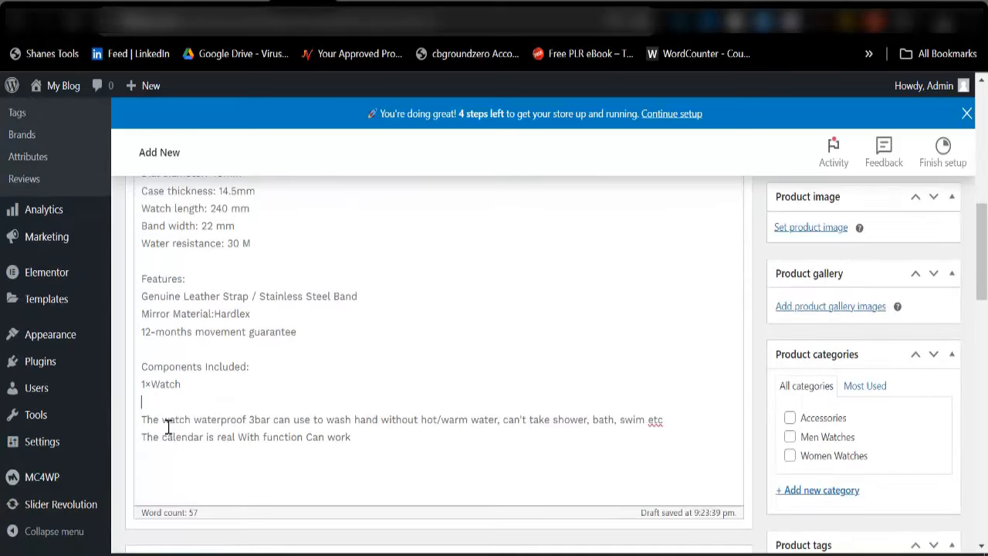
pyautogui.press('BackSpace')
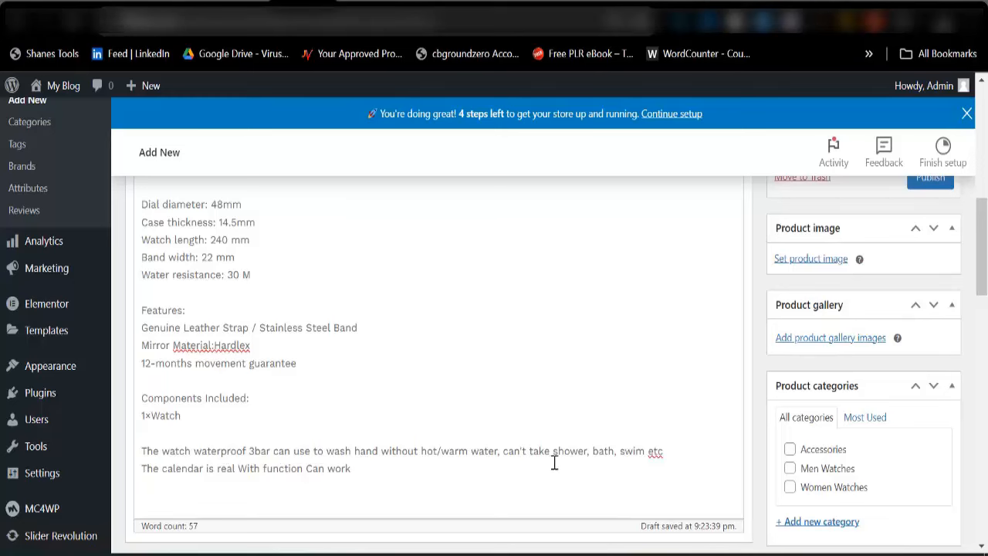
pyautogui.scroll(3, 258, 375)
pyautogui.scroll(-3, 236, 393)
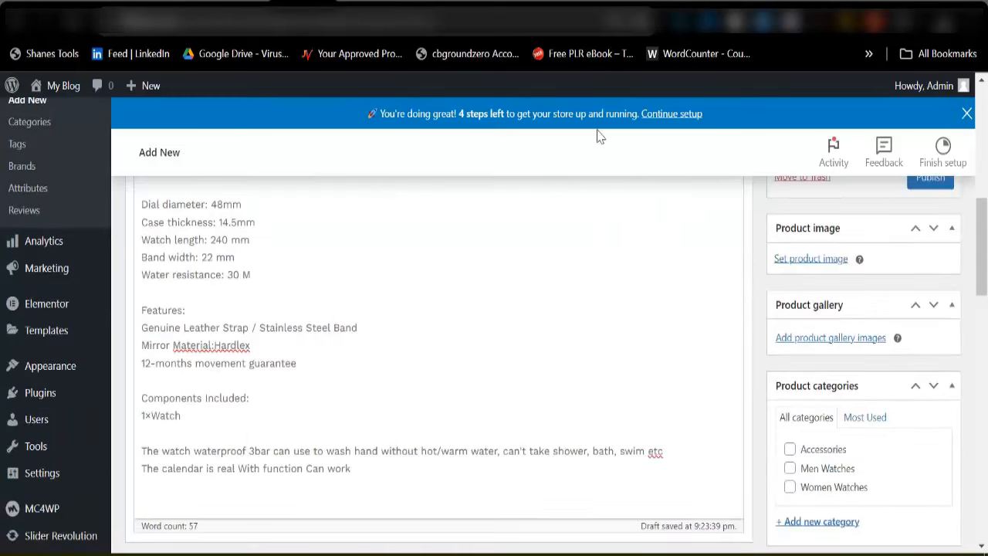
# Copy the AliExpress watch's Specifications table (14.5mm case, 22mm band, Hardlex)
pyautogui.click(786, 3)
pyautogui.scroll(-3, 290, 372)
pyautogui.scroll(3, 289, 367)
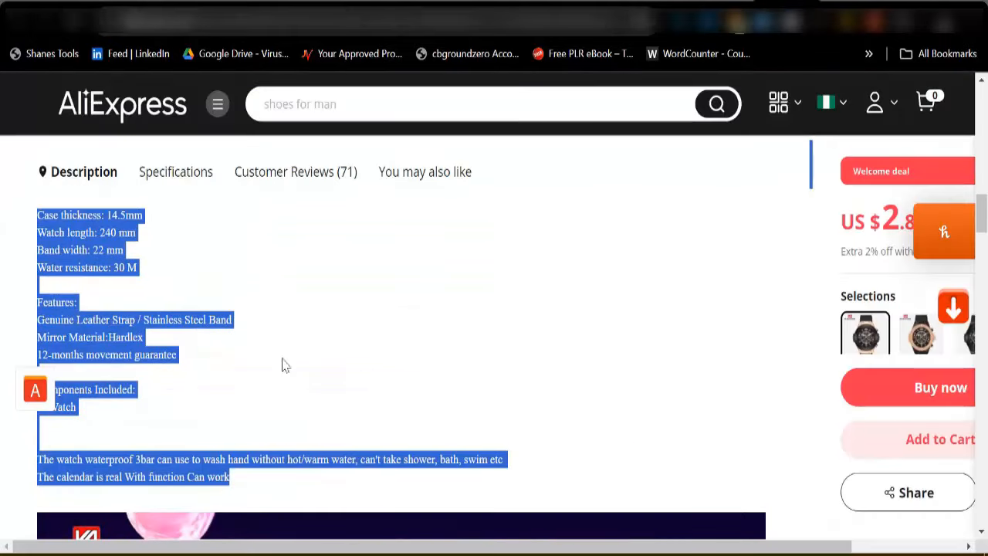
pyautogui.click(195, 182)
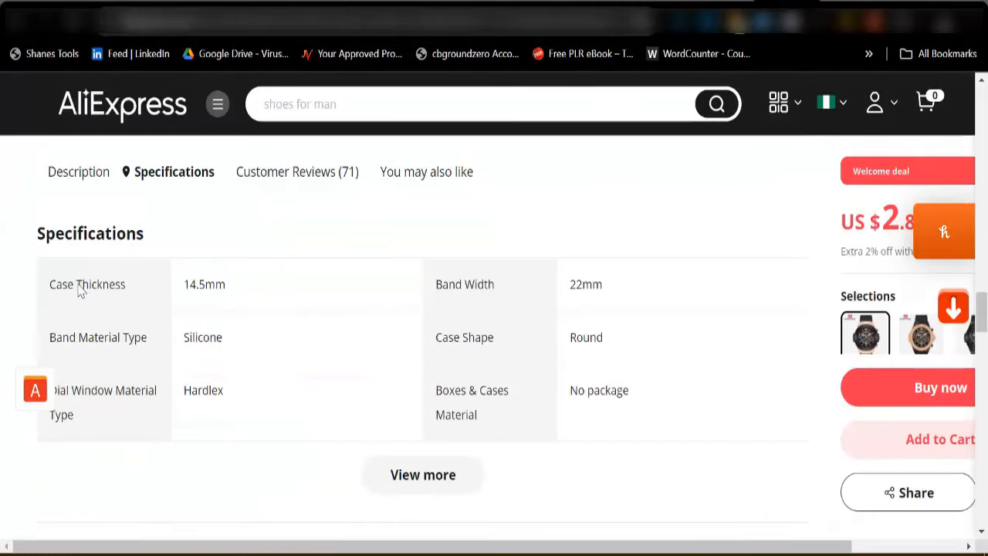
pyautogui.moveTo(29, 234); pyautogui.dragTo(641, 422)
pyautogui.hotkey('ctrl', 'c')
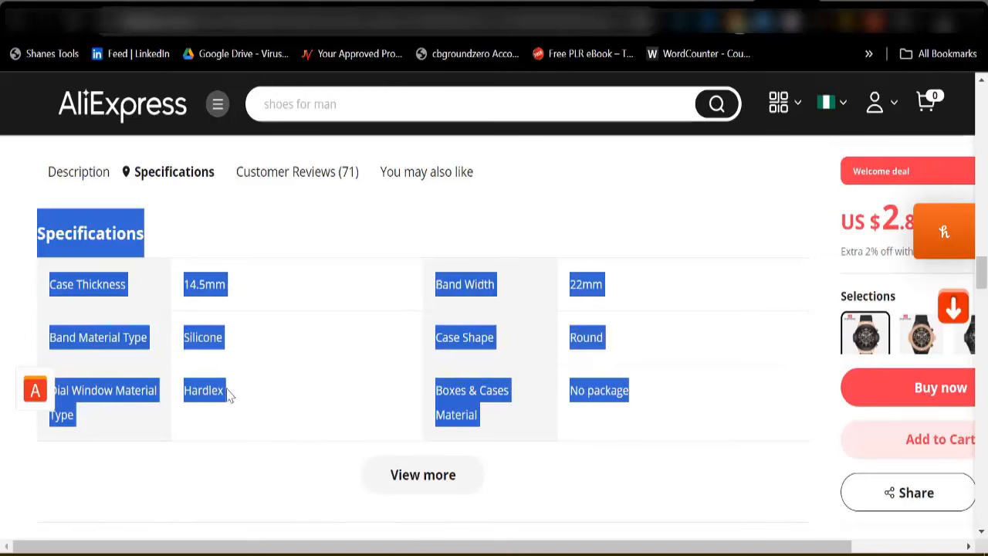
pyautogui.rightClick(131, 344)
pyautogui.click(177, 130)
# Paste the copied Specifications list into the watch product's short description
pyautogui.click(345, 4)
pyautogui.scroll(-10, 296, 383)
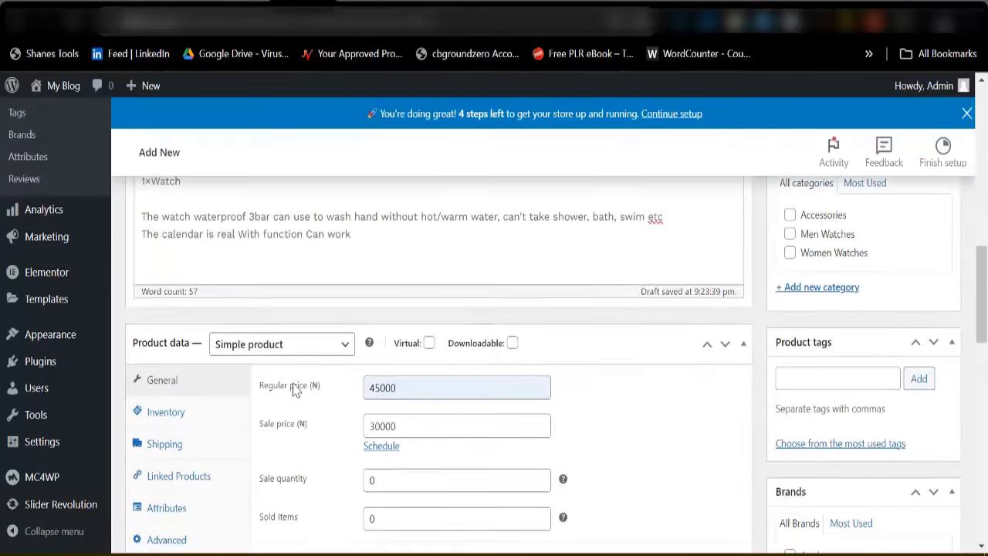
pyautogui.scroll(3, 221, 317)
pyautogui.scroll(-2, 162, 370)
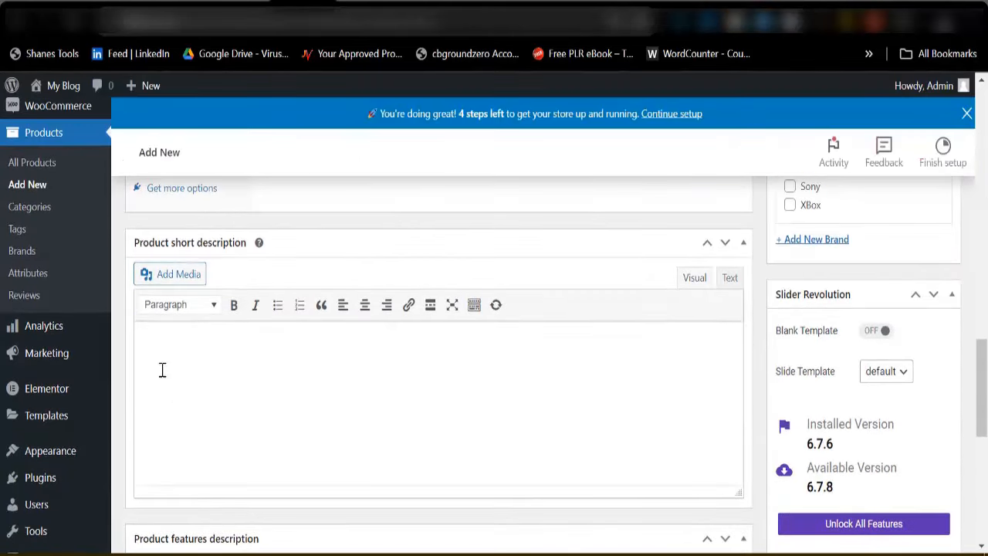
pyautogui.click(164, 362)
pyautogui.hotkey('ctrl', 'v')
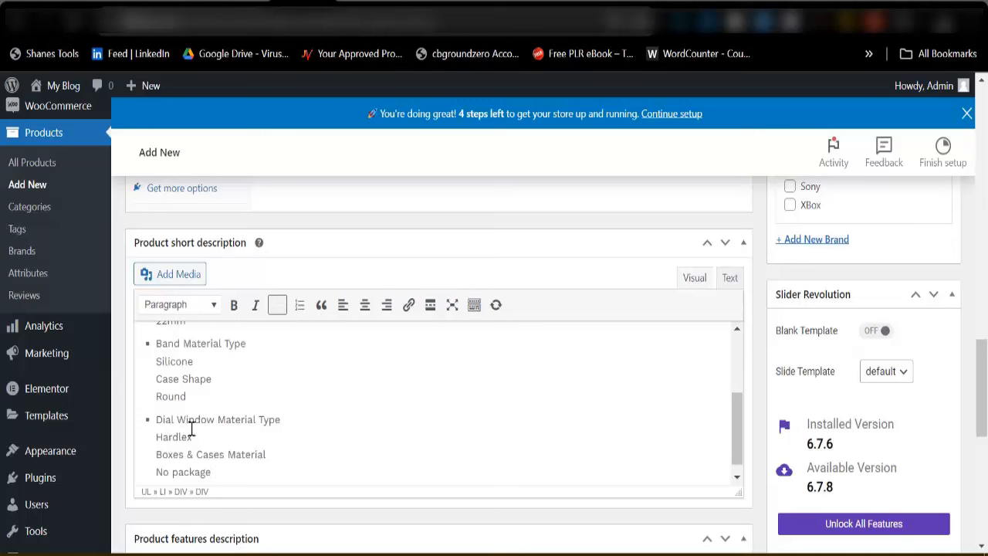
pyautogui.scroll(5, 187, 432)
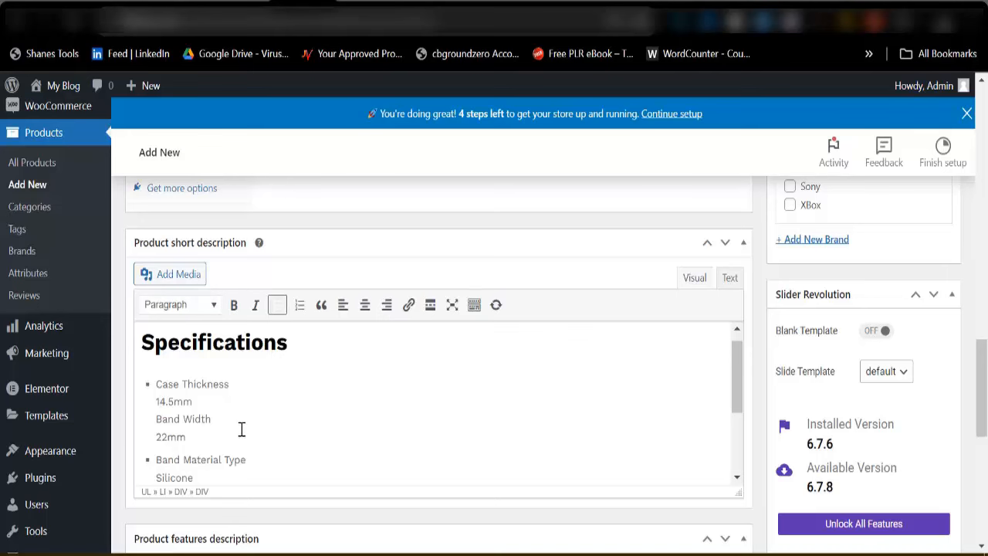
pyautogui.scroll(1, 385, 422)
pyautogui.scroll(5, 778, 416)
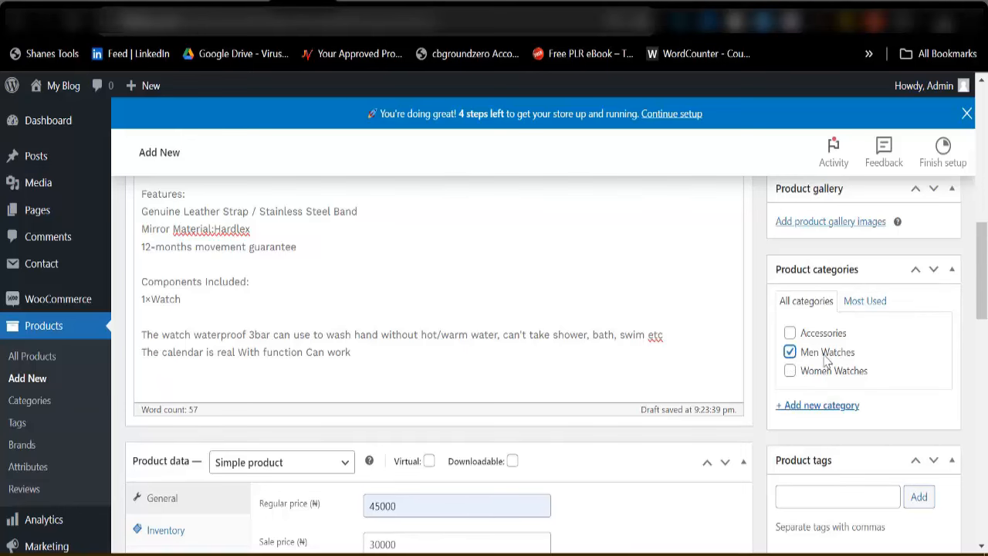
pyautogui.scroll(2, 805, 359)
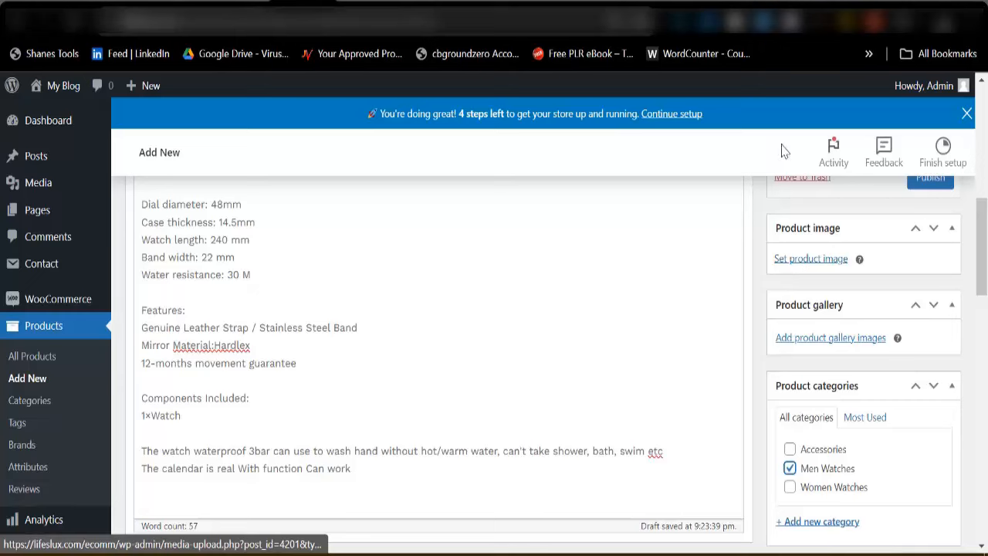
pyautogui.click(787, 6)
pyautogui.scroll(15, 392, 355)
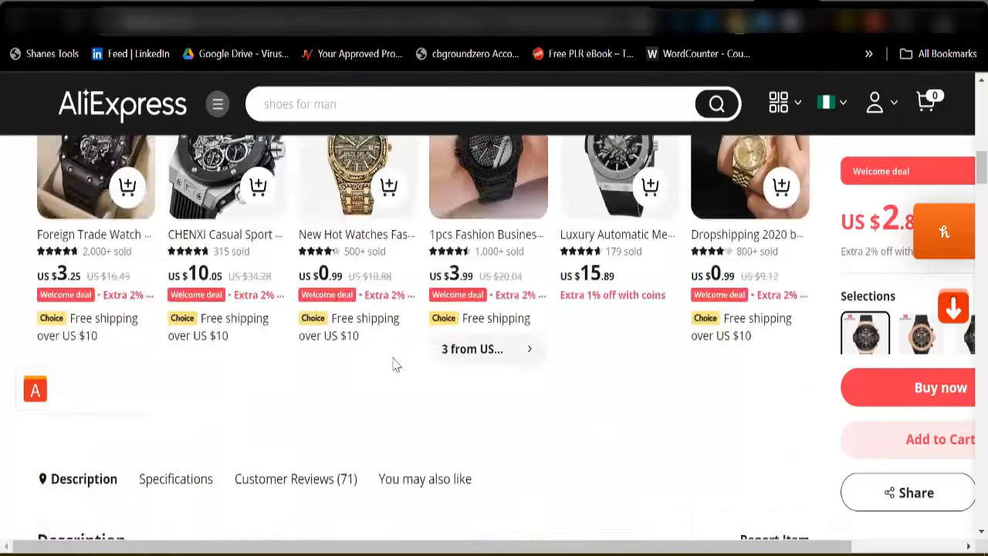
pyautogui.scroll(8, 393, 363)
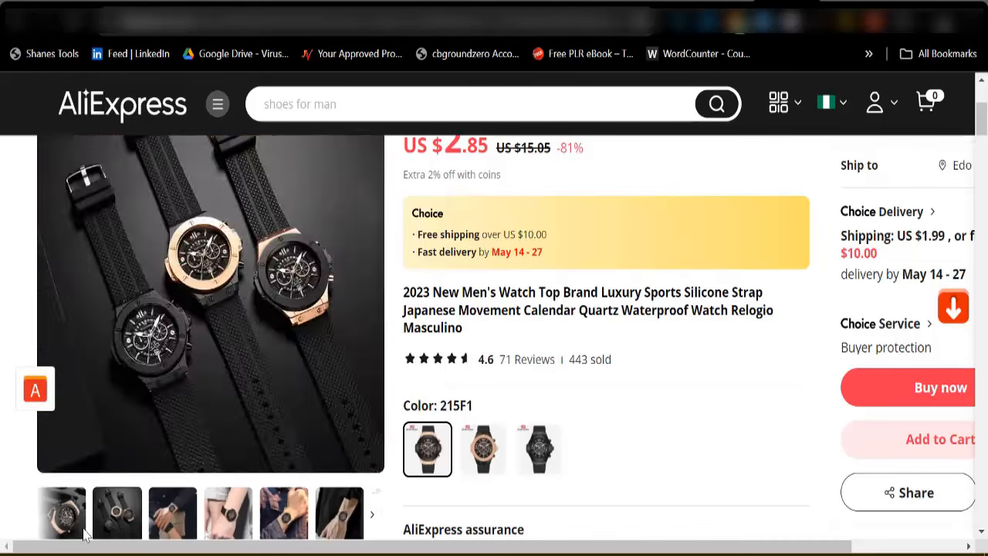
pyautogui.click(336, 6)
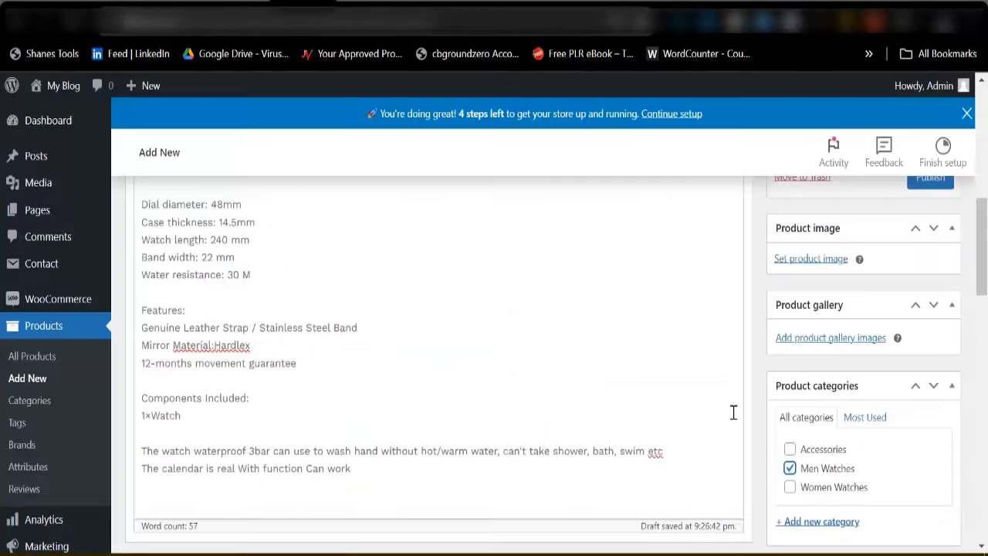
# Upload the four downloaded watch images through the product image chooser
pyautogui.click(800, 264)
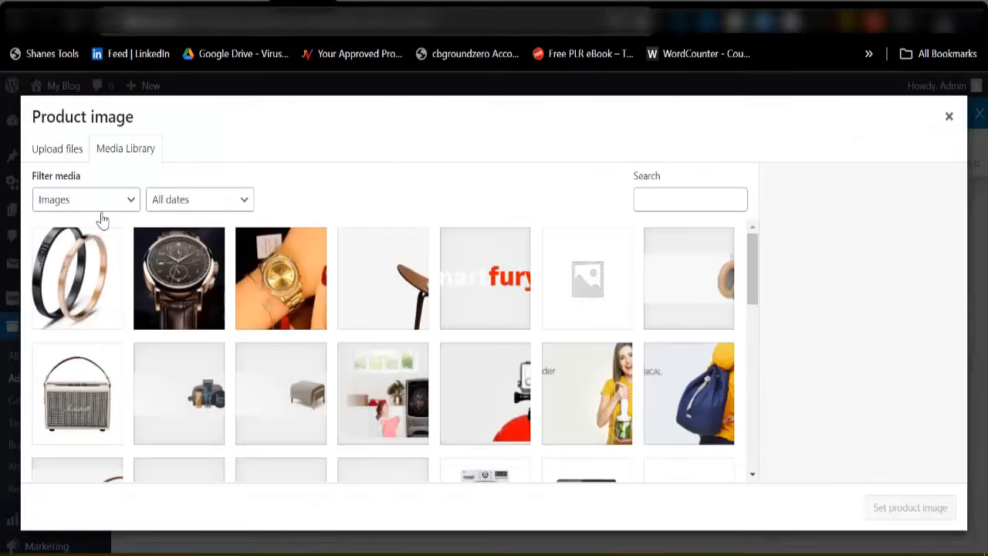
pyautogui.click(56, 150)
pyautogui.click(466, 345)
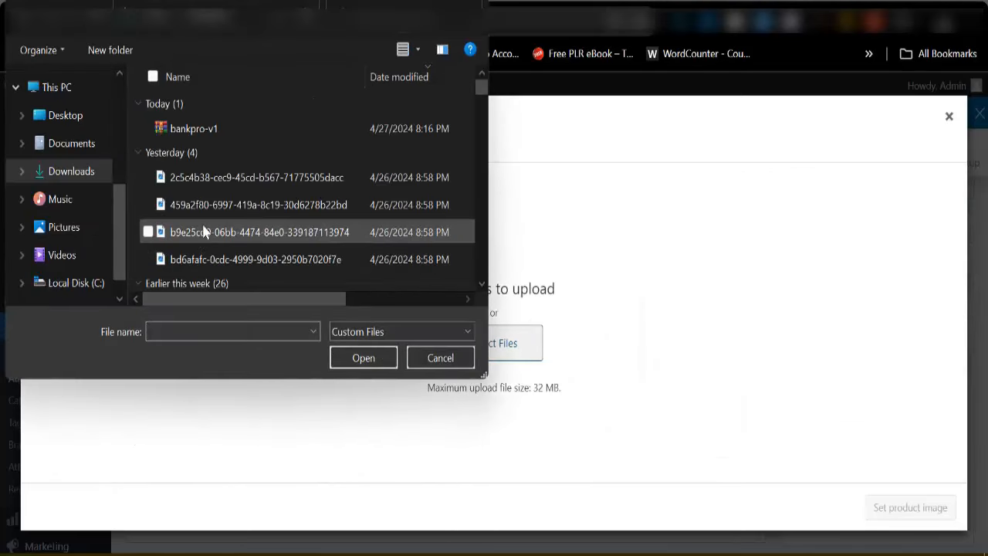
pyautogui.scroll(-2, 238, 237)
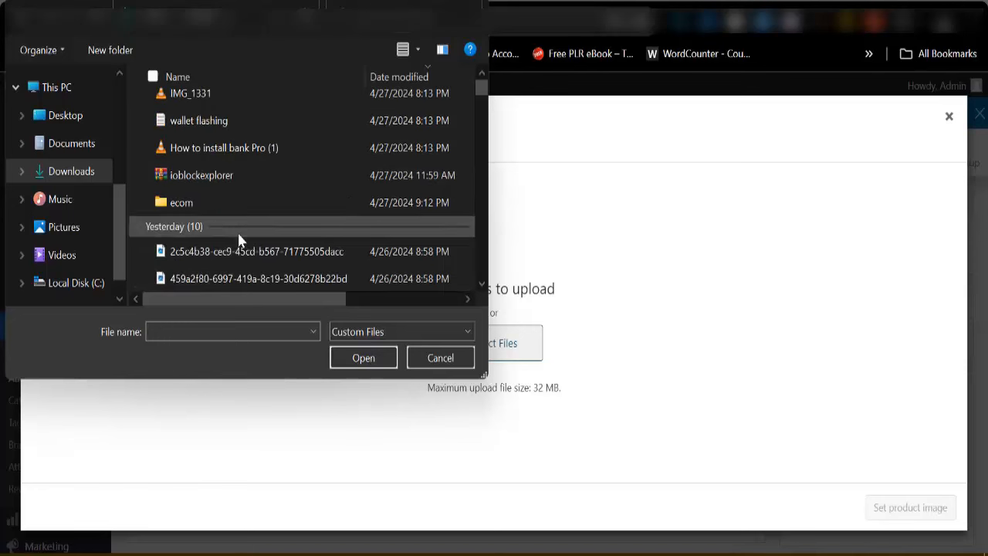
pyautogui.click(241, 250)
pyautogui.scroll(-1, 284, 262)
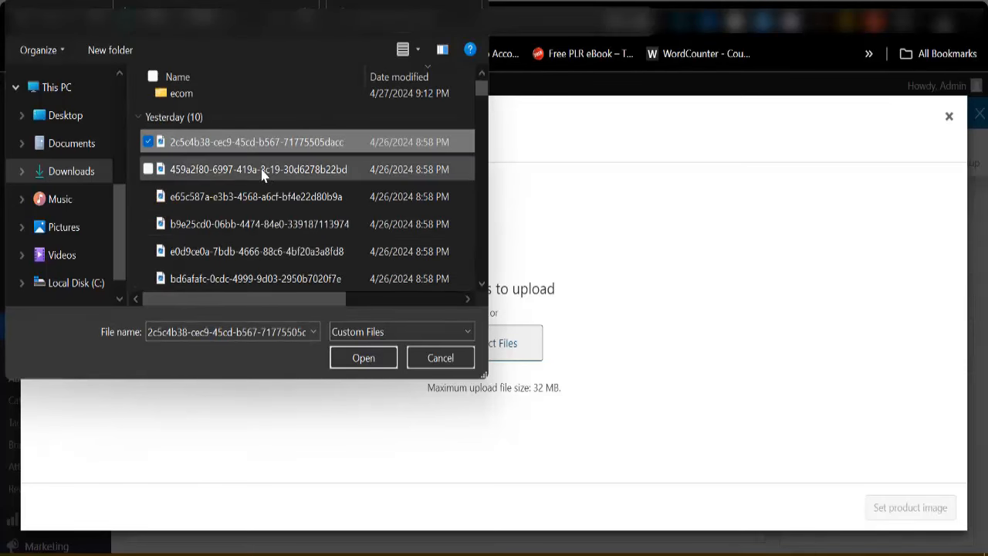
pyautogui.hotkey('shift', 'Down')
pyautogui.hotkey('shift', 'Down')
pyautogui.hotkey('shift', 'Down')
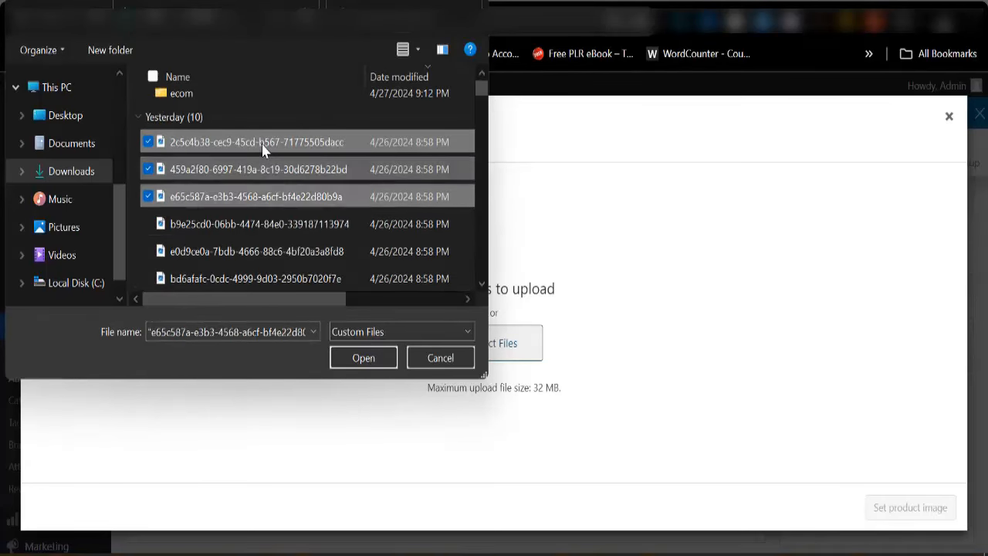
pyautogui.click(365, 361)
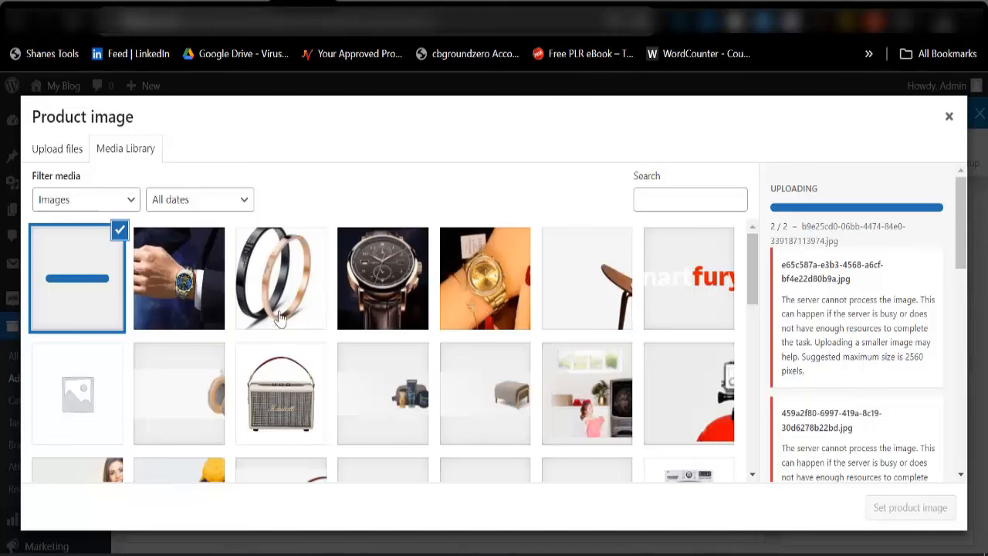
# Set the blue-dial watch-on-wrist photo as the product image
pyautogui.click(160, 308)
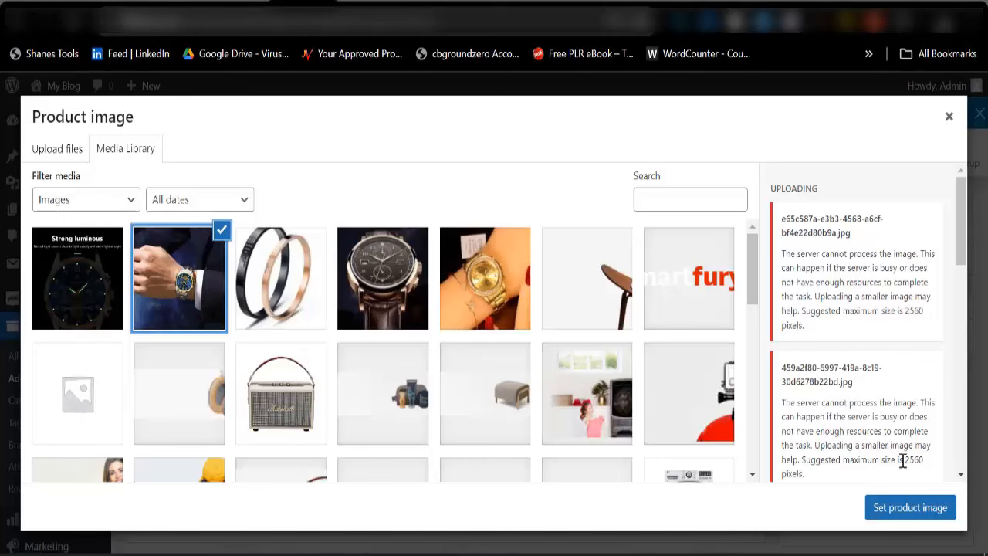
pyautogui.click(902, 508)
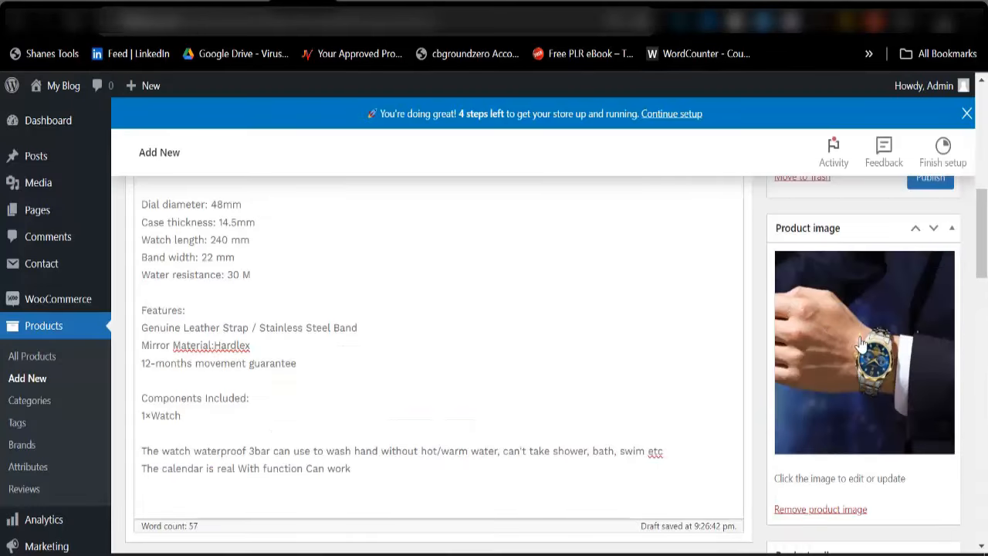
pyautogui.scroll(-2, 861, 344)
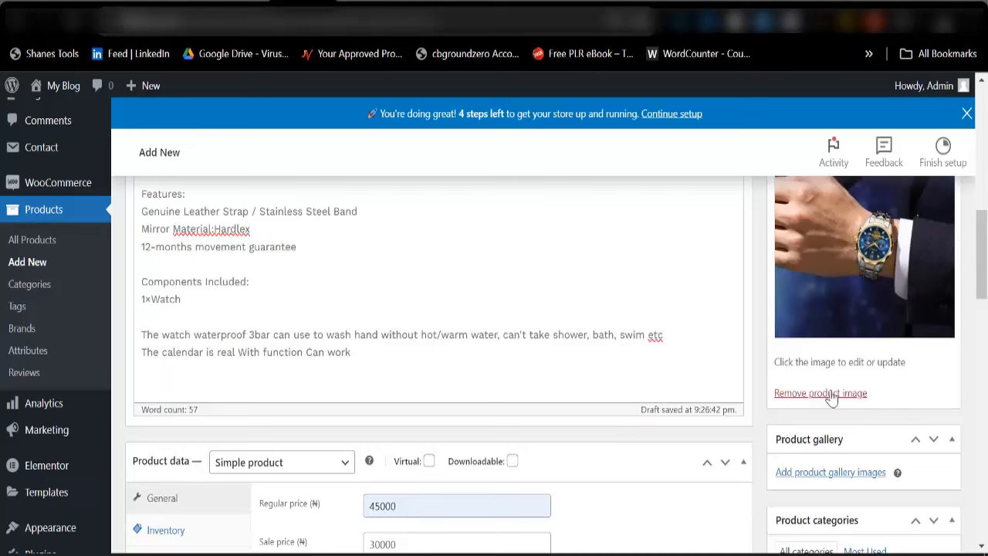
# Add the blue-dial wrist shot, Strong luminous dial and brown leather watch photos to the gallery
pyautogui.click(817, 475)
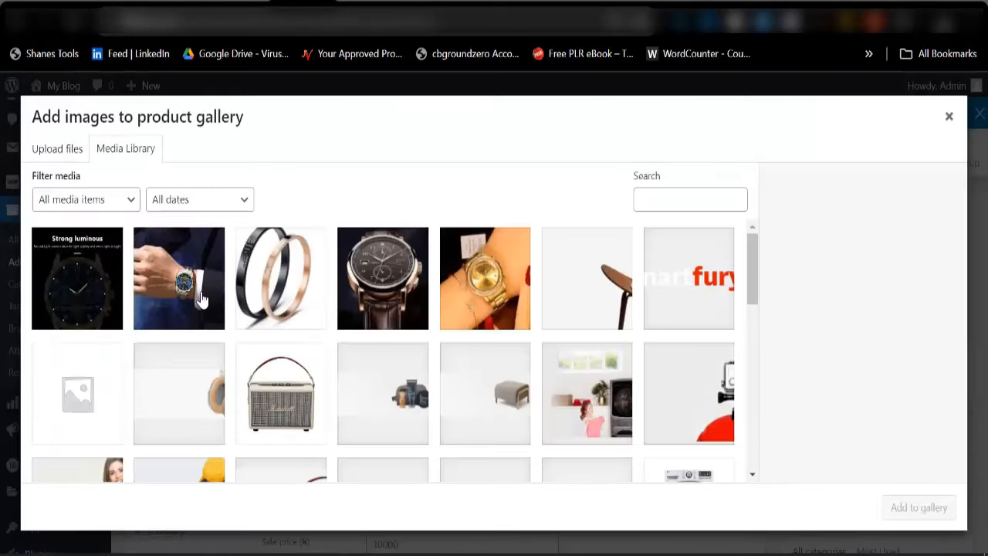
pyautogui.click(199, 299)
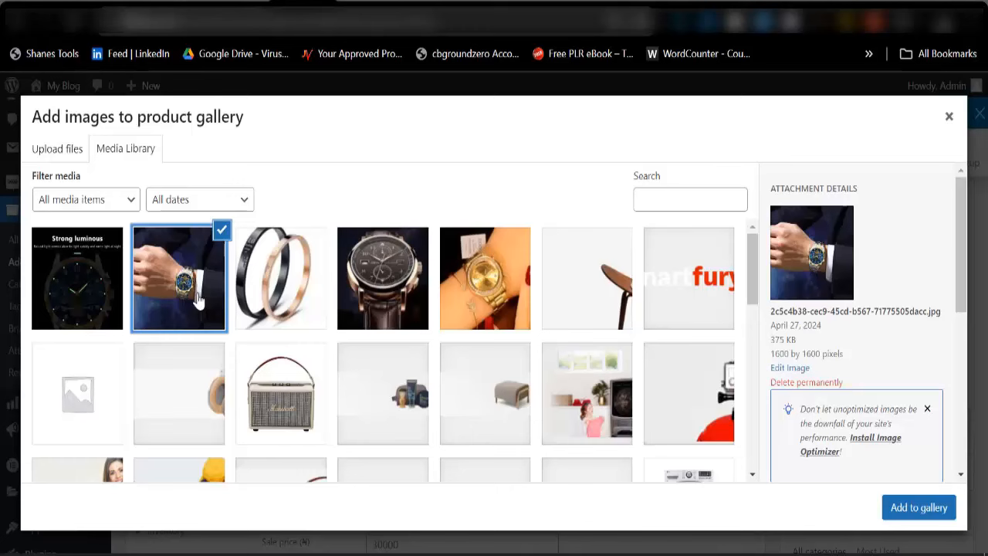
pyautogui.click(101, 304)
pyautogui.click(367, 298)
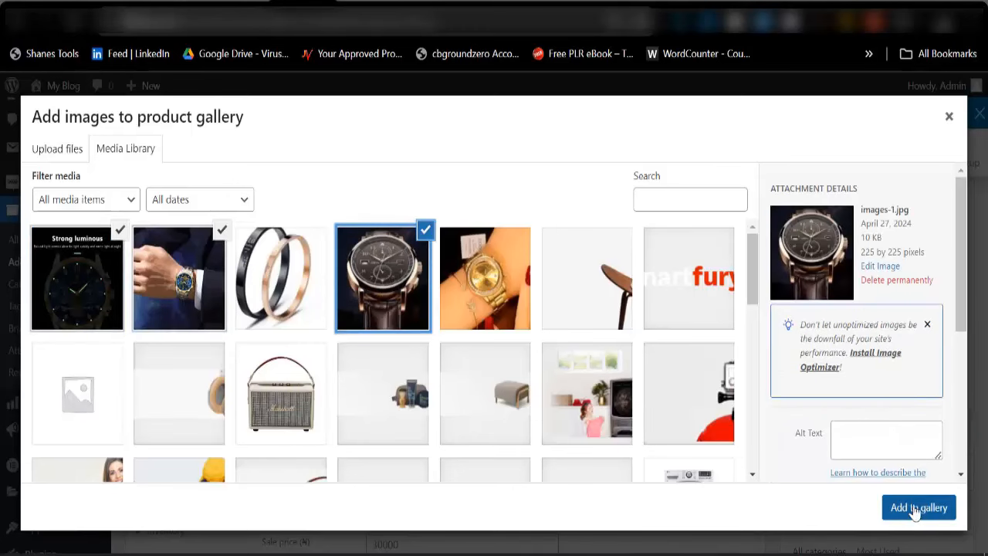
pyautogui.click(910, 510)
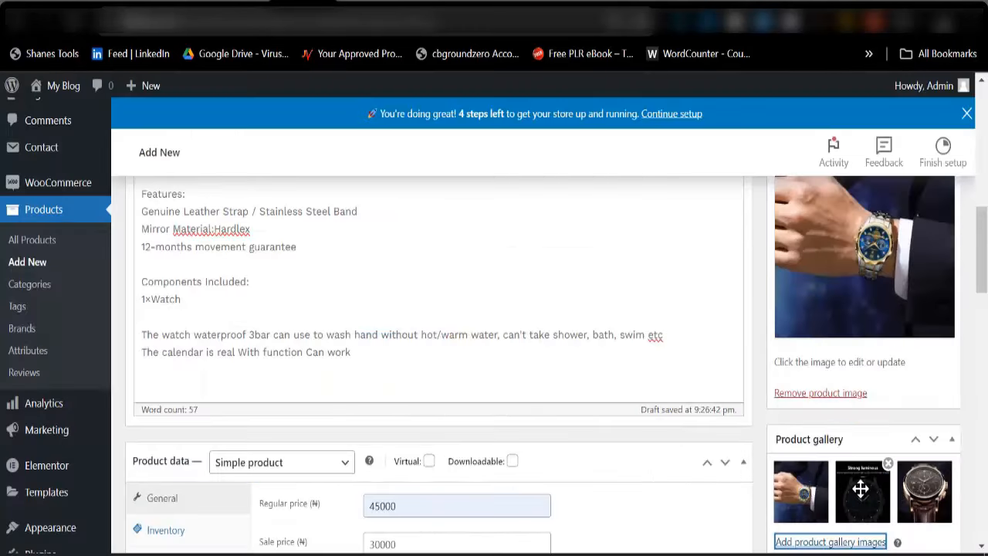
pyautogui.scroll(-5, 715, 333)
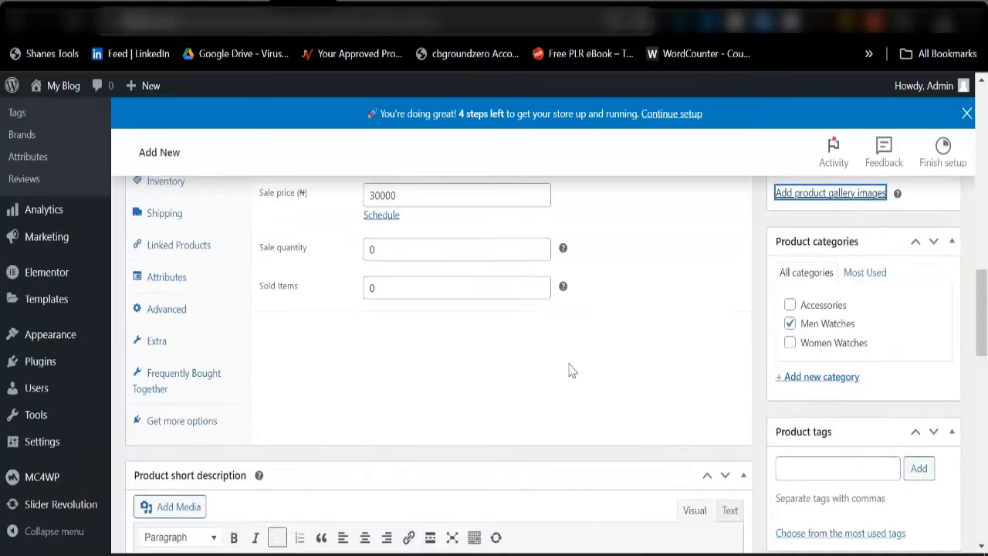
pyautogui.scroll(10, 854, 390)
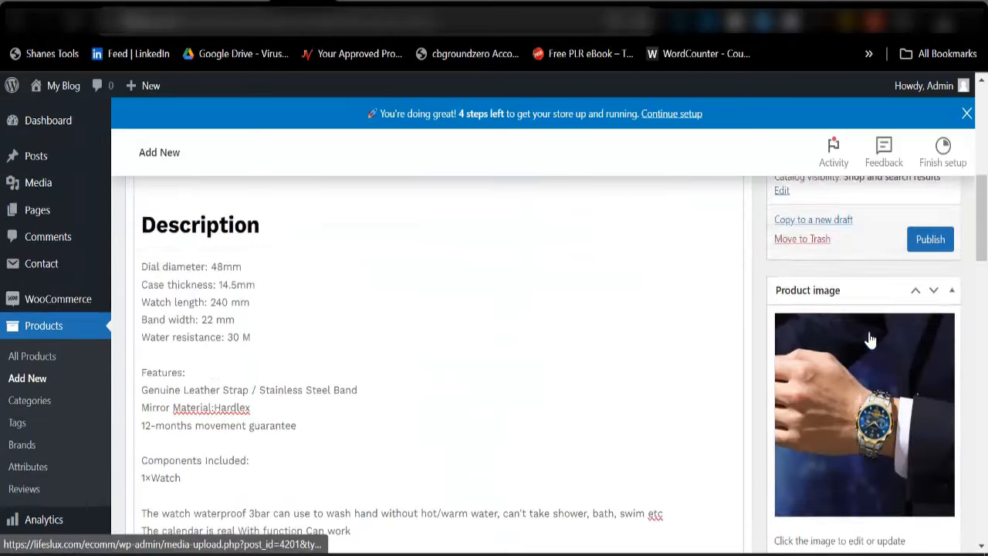
pyautogui.click(925, 526)
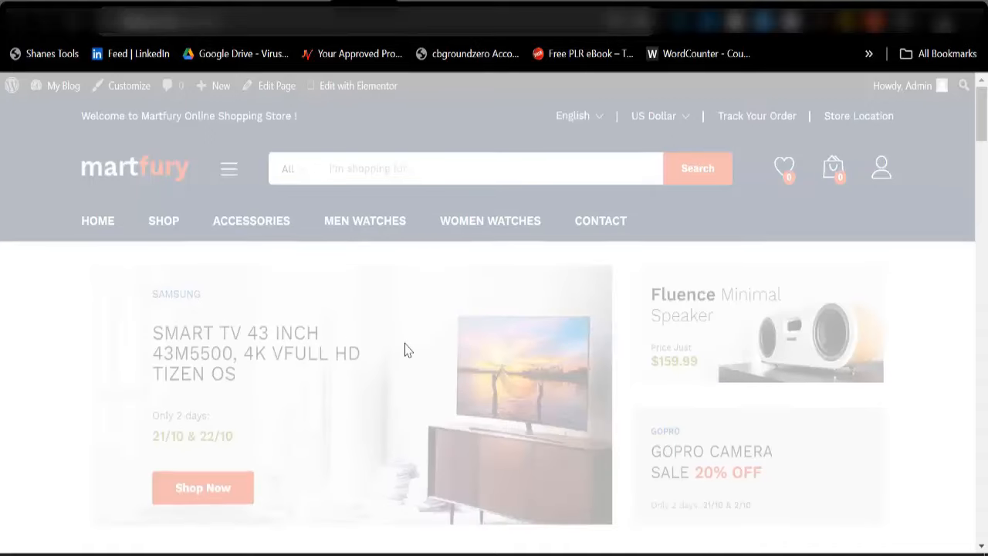
pyautogui.scroll(-6, 407, 351)
pyautogui.scroll(-2, 347, 340)
pyautogui.scroll(3, 298, 327)
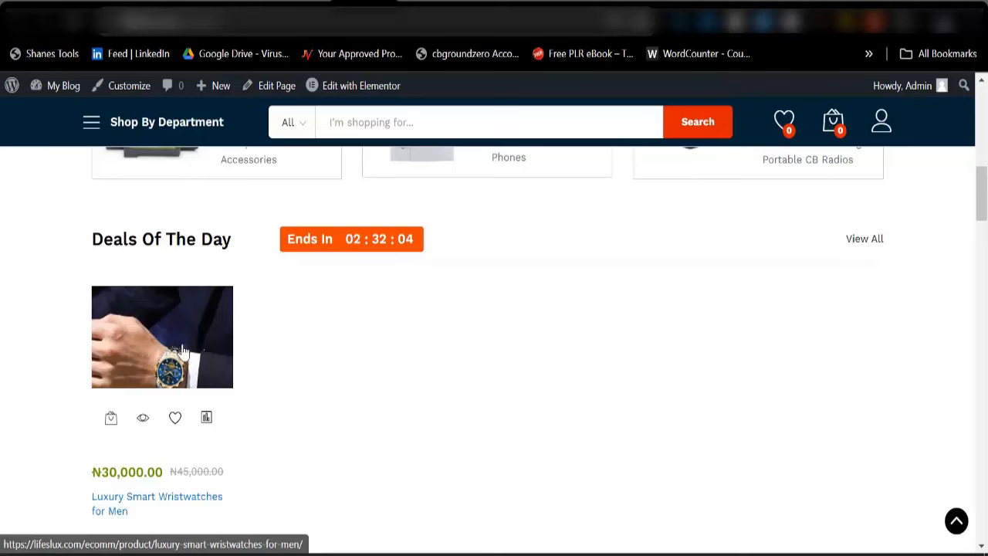
pyautogui.scroll(-5, 270, 379)
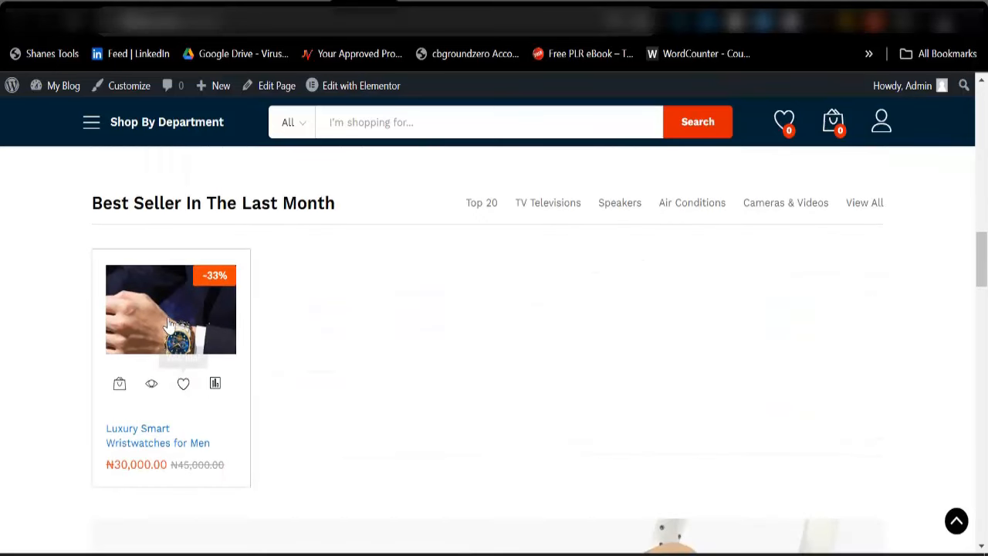
pyautogui.scroll(-3, 194, 335)
pyautogui.scroll(3, 188, 312)
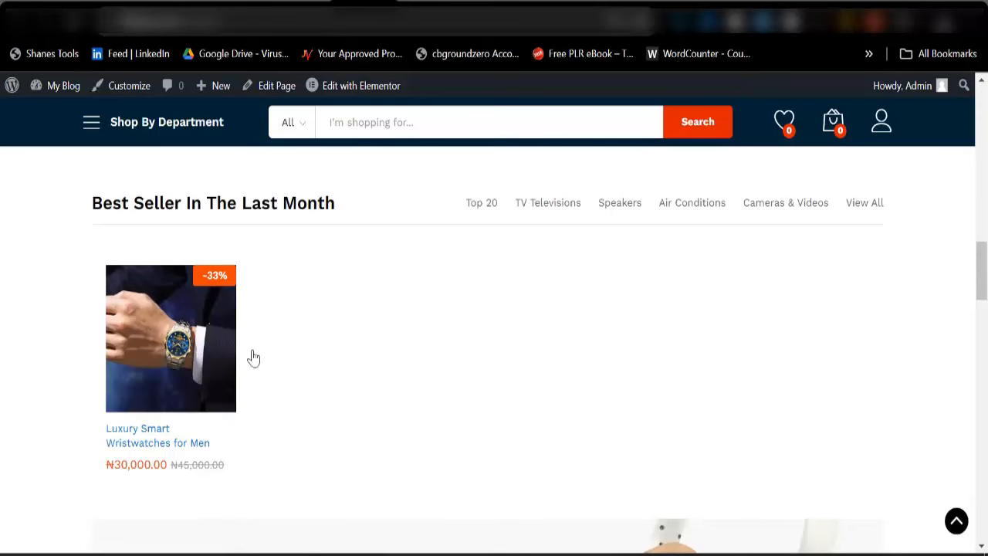
pyautogui.scroll(5, 338, 379)
pyautogui.scroll(3, 350, 394)
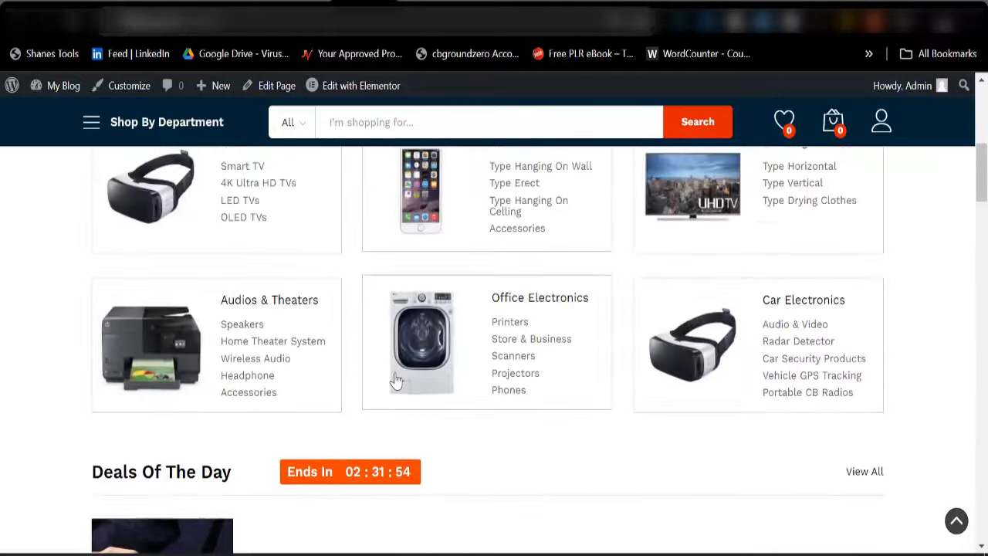
pyautogui.scroll(4, 417, 430)
pyautogui.scroll(2, 417, 417)
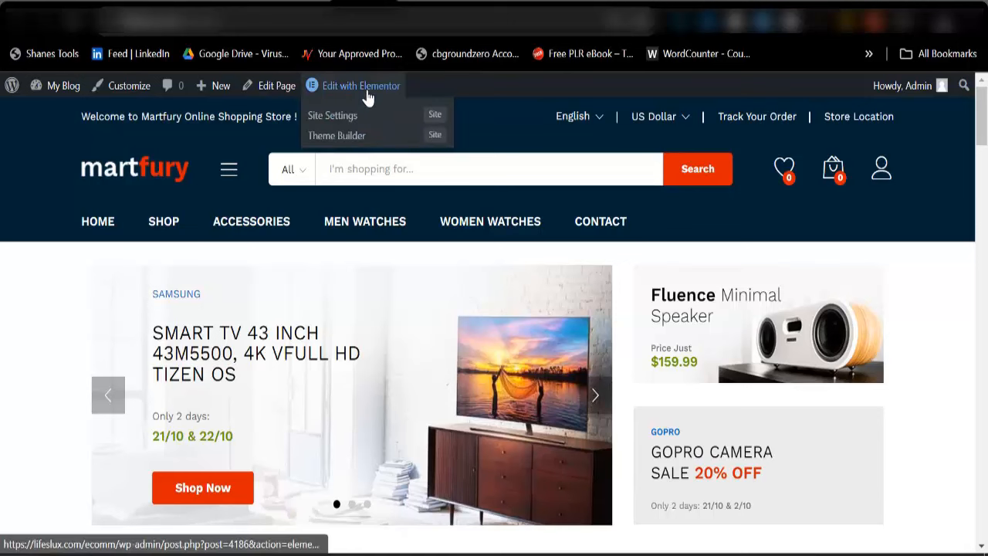
# Open the homepage in Elementor and delete the Top Categories Of The Month heading and card grid
pyautogui.click(366, 91)
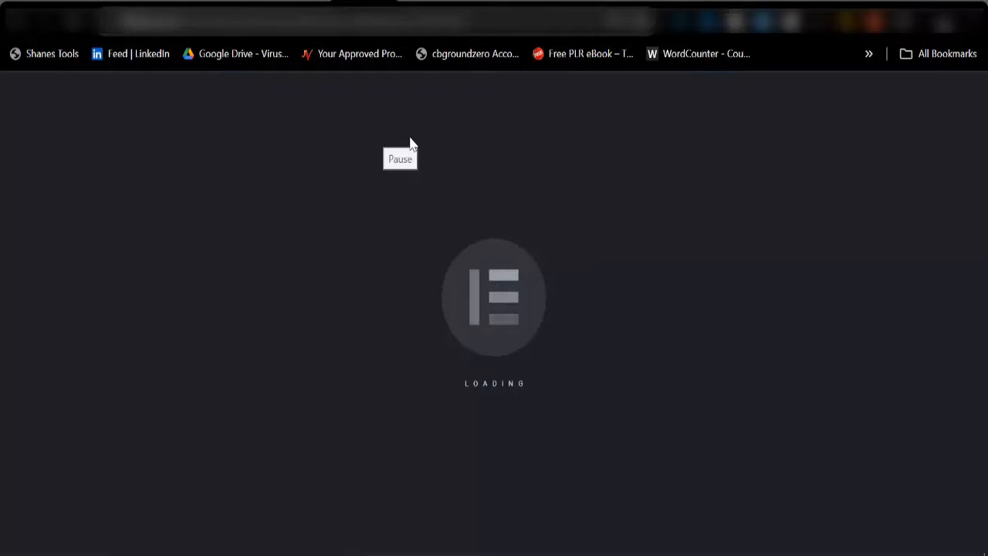
pyautogui.scroll(-6, 465, 450)
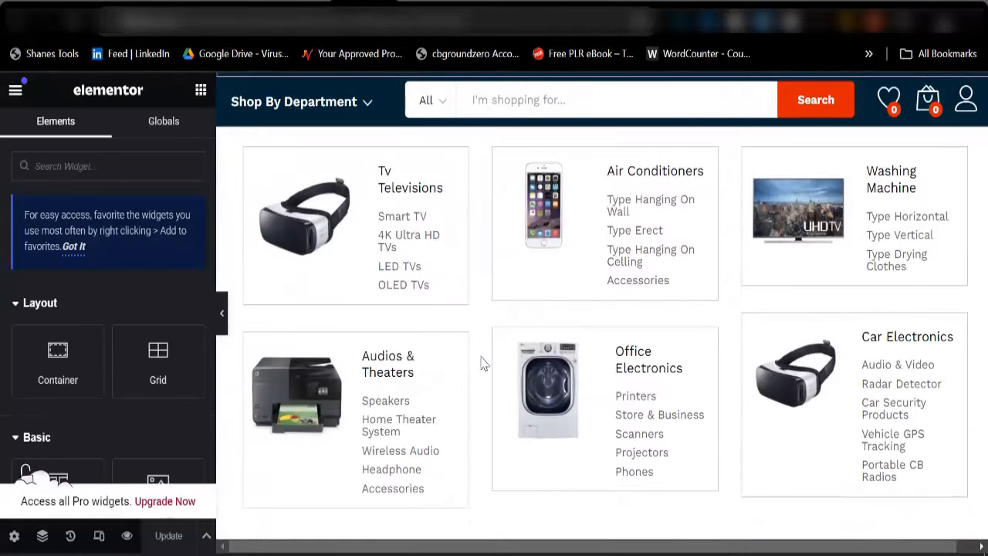
pyautogui.scroll(2, 541, 355)
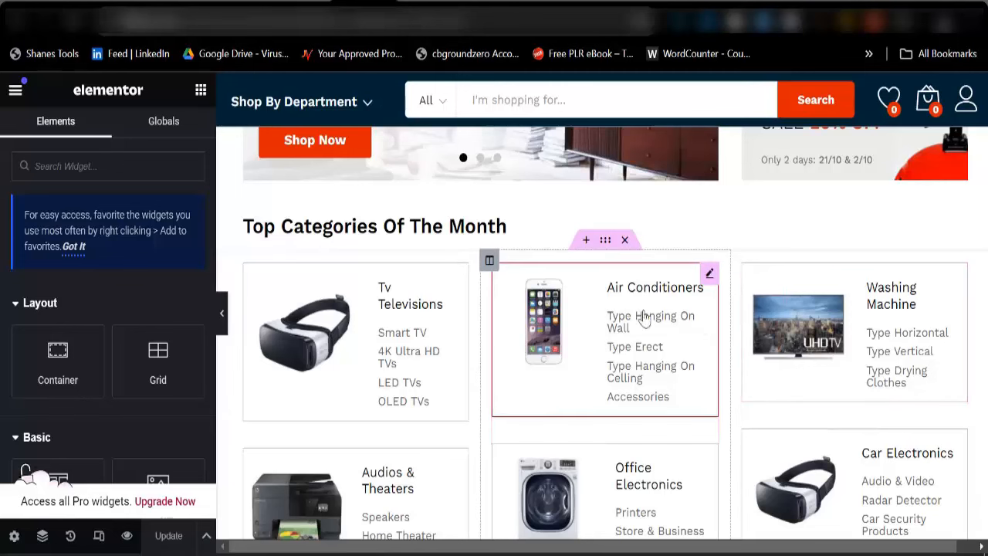
pyautogui.click(624, 240)
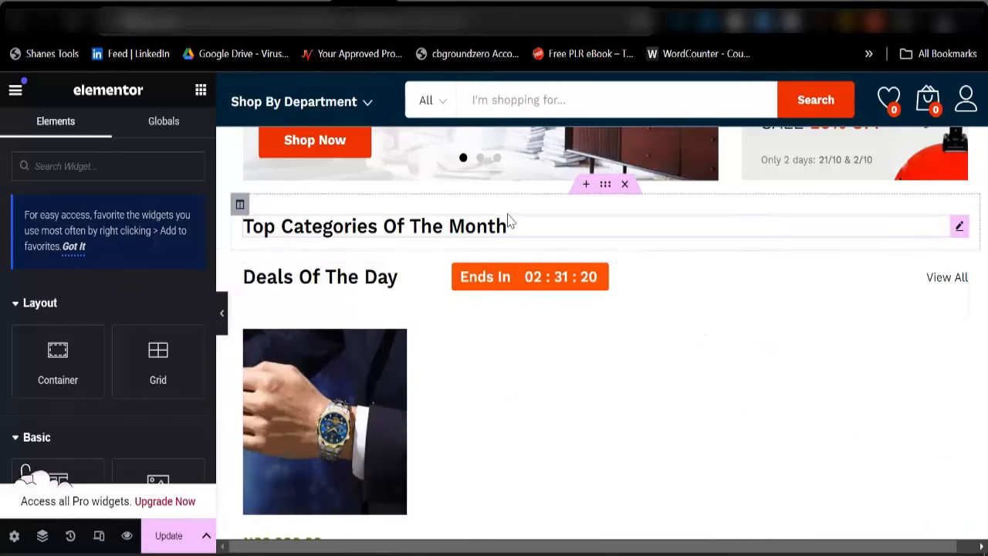
pyautogui.click(622, 186)
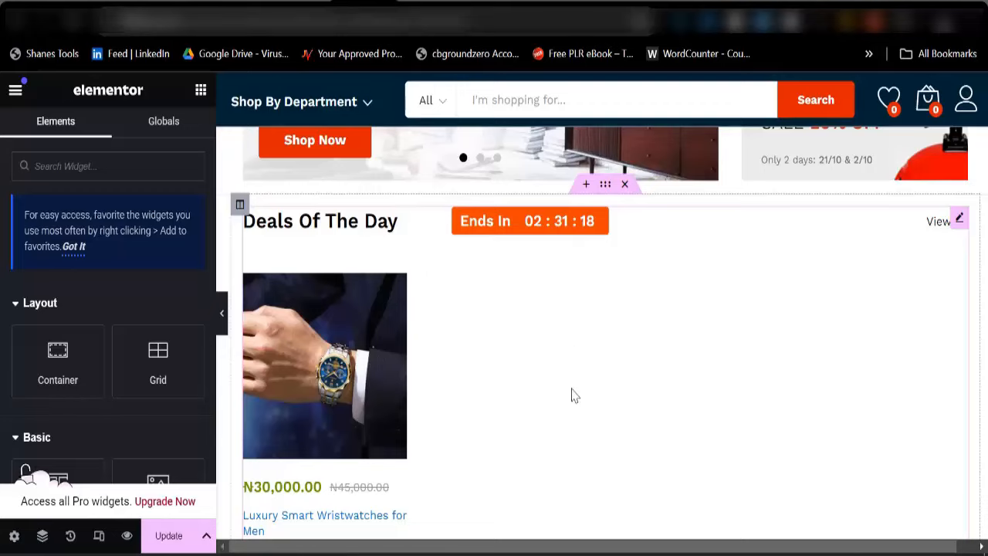
pyautogui.scroll(-5, 527, 434)
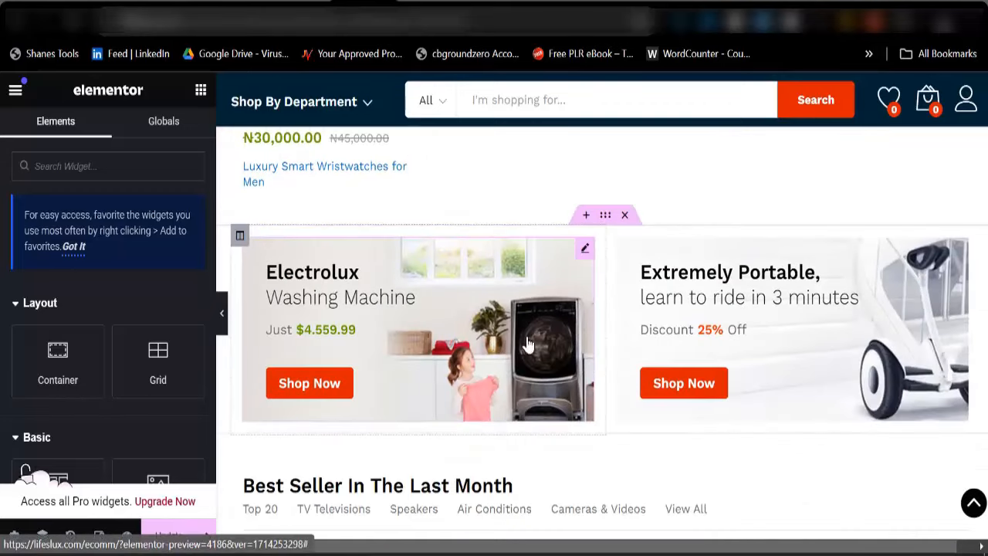
pyautogui.click(625, 215)
# Delete the News, Cameras & Videos and Home Electronics sections
pyautogui.scroll(-4, 495, 417)
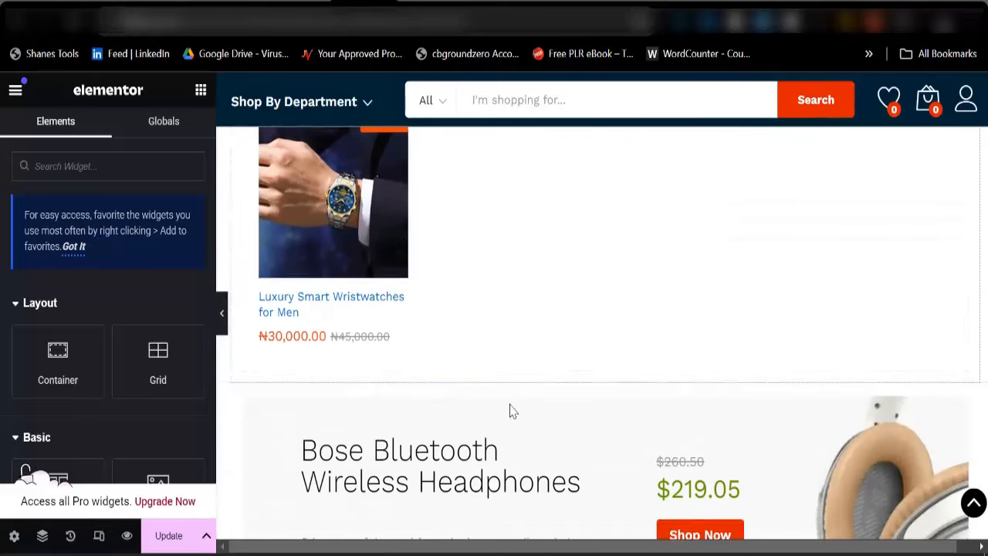
pyautogui.scroll(-4, 510, 411)
pyautogui.scroll(-3, 598, 370)
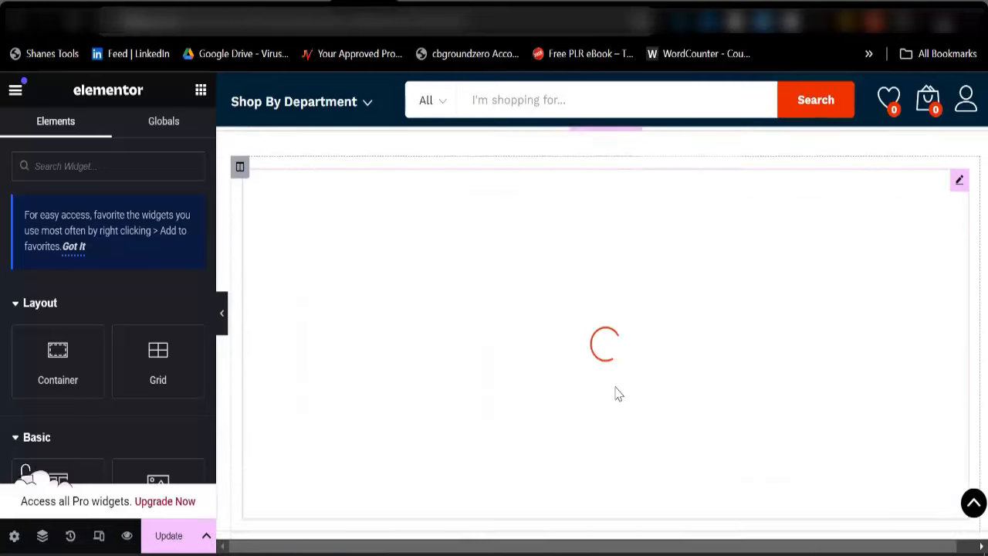
pyautogui.scroll(-5, 594, 437)
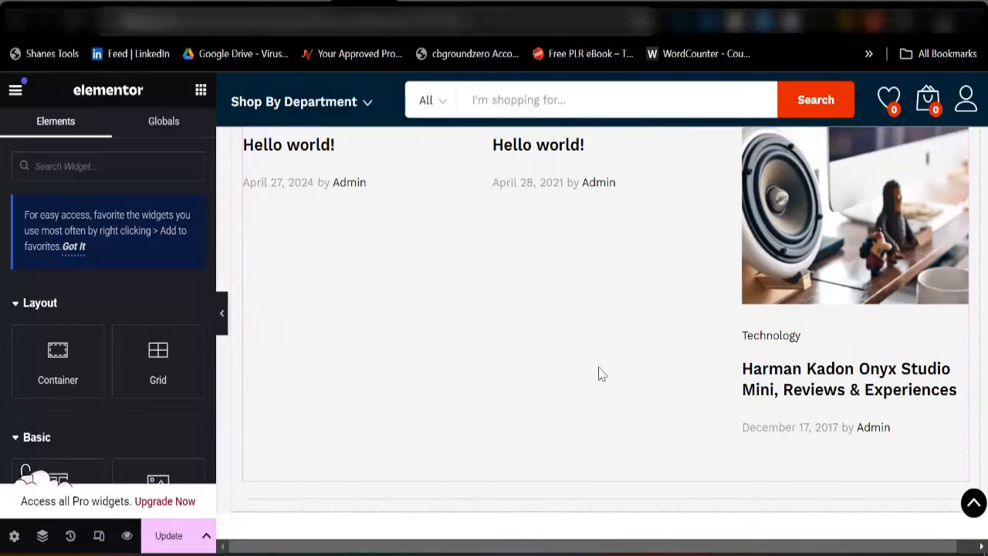
pyautogui.scroll(5, 601, 374)
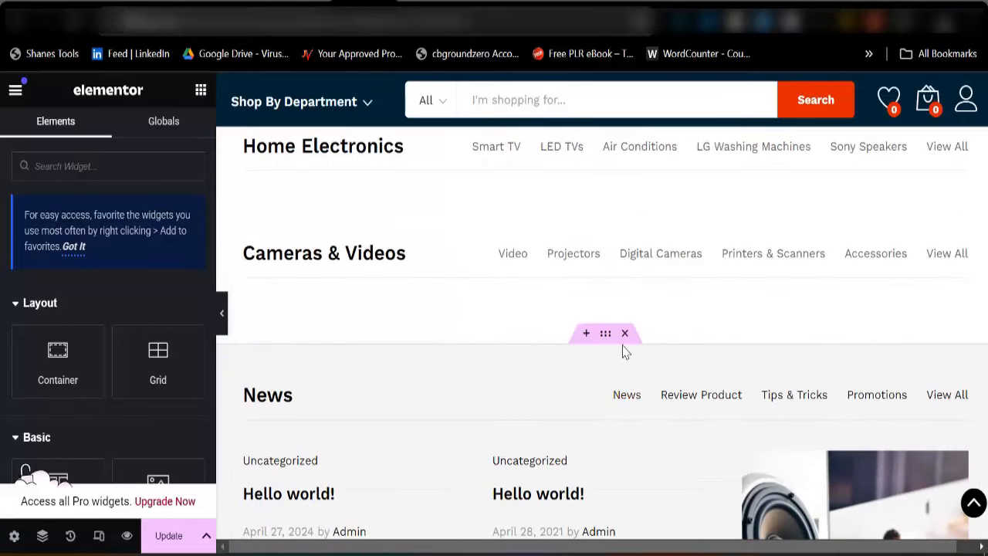
pyautogui.click(626, 334)
pyautogui.click(625, 200)
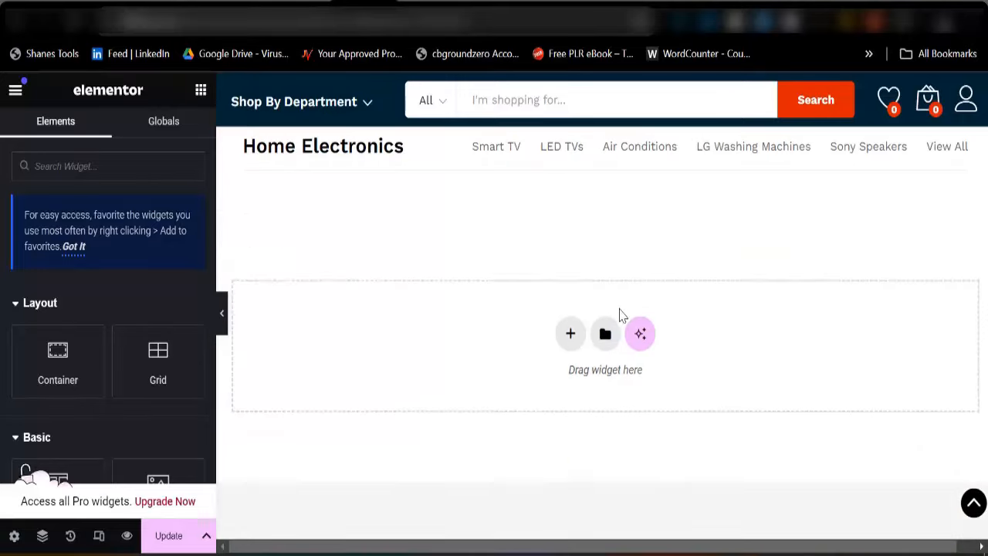
pyautogui.scroll(3, 620, 324)
pyautogui.click(625, 322)
pyautogui.scroll(3, 598, 379)
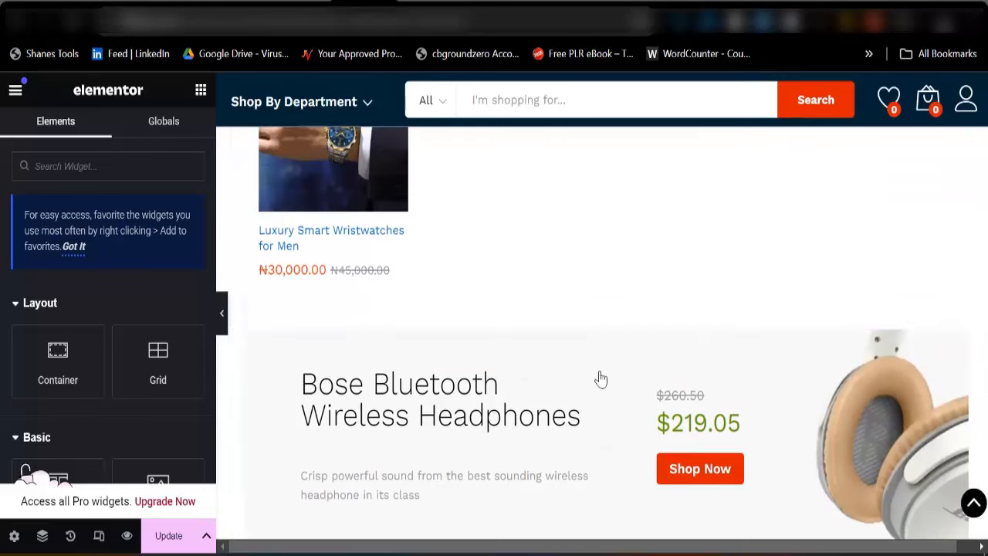
pyautogui.scroll(3, 510, 405)
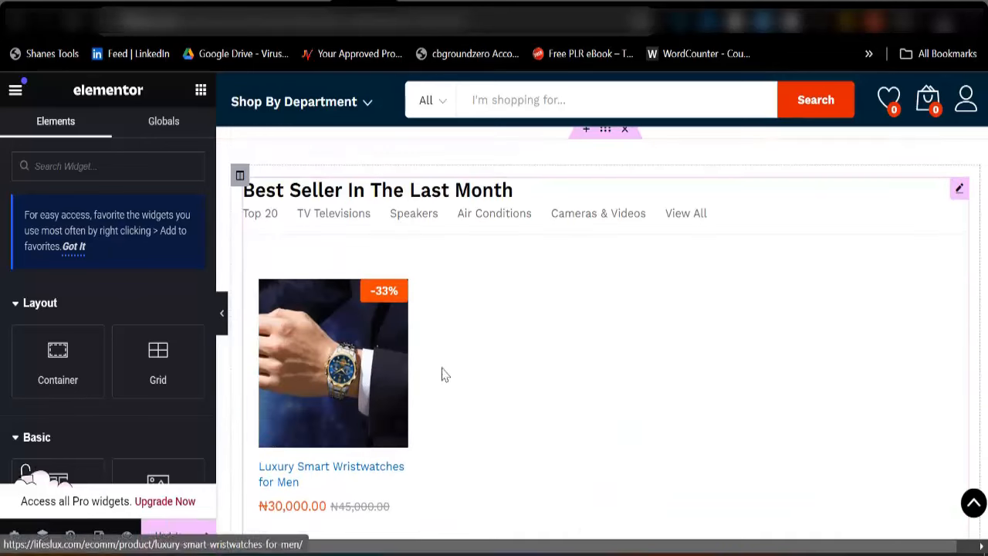
pyautogui.scroll(-5, 464, 339)
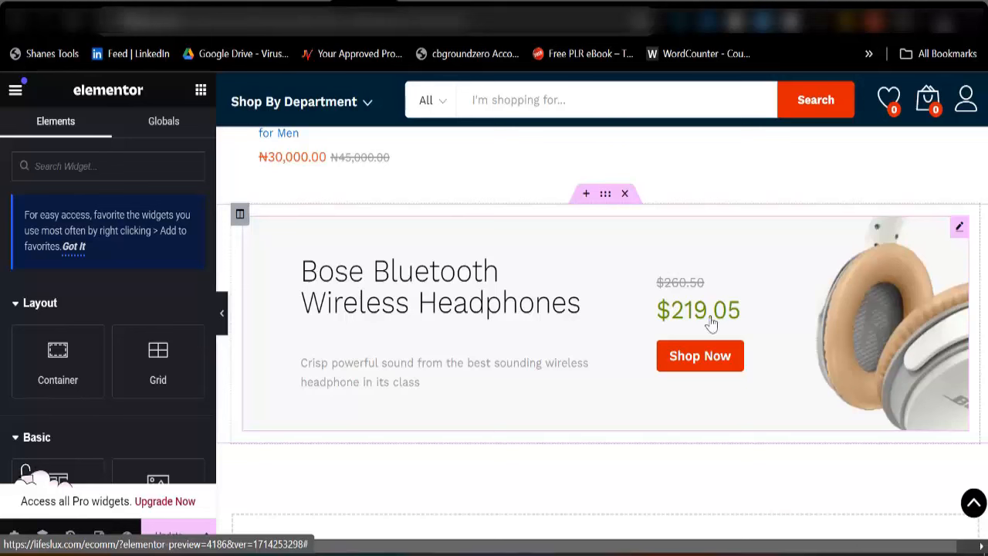
# Remove the Bose Bluetooth Wireless Headphones banner and update the homepage
pyautogui.click(627, 276)
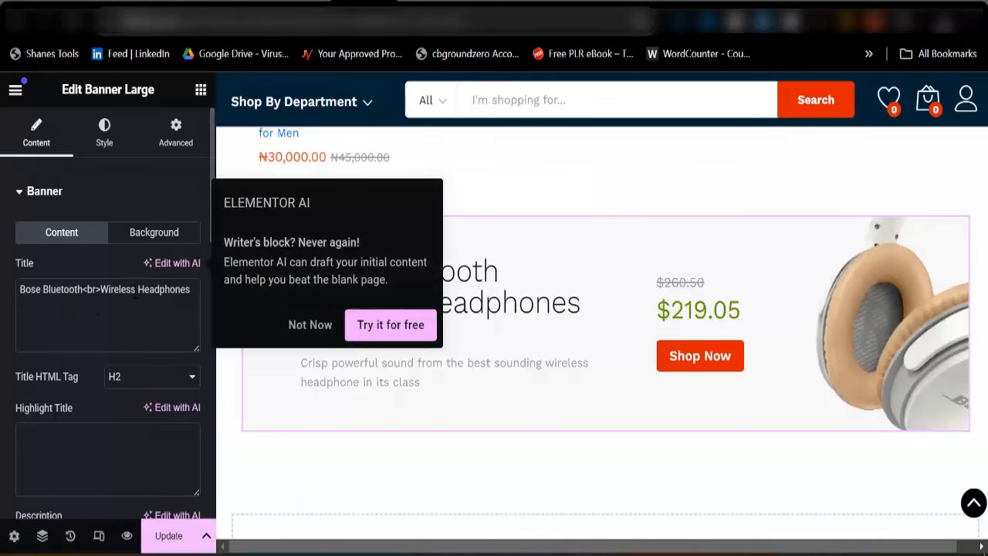
pyautogui.click(137, 236)
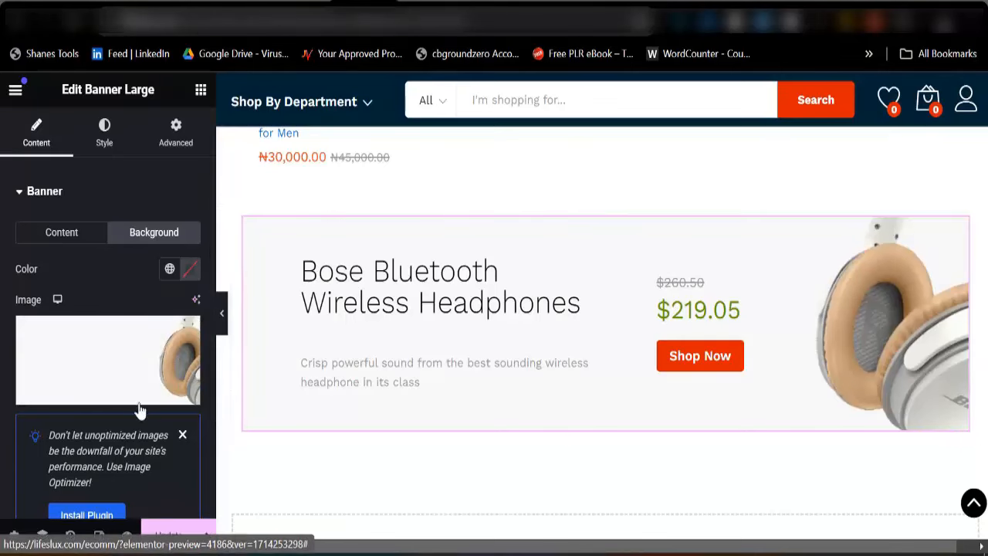
pyautogui.click(79, 238)
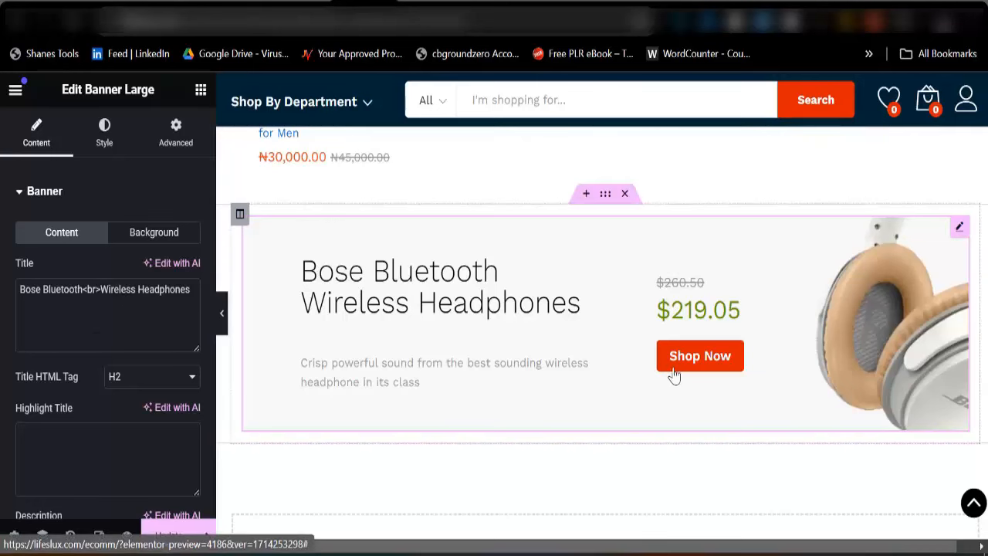
pyautogui.scroll(-3, 147, 413)
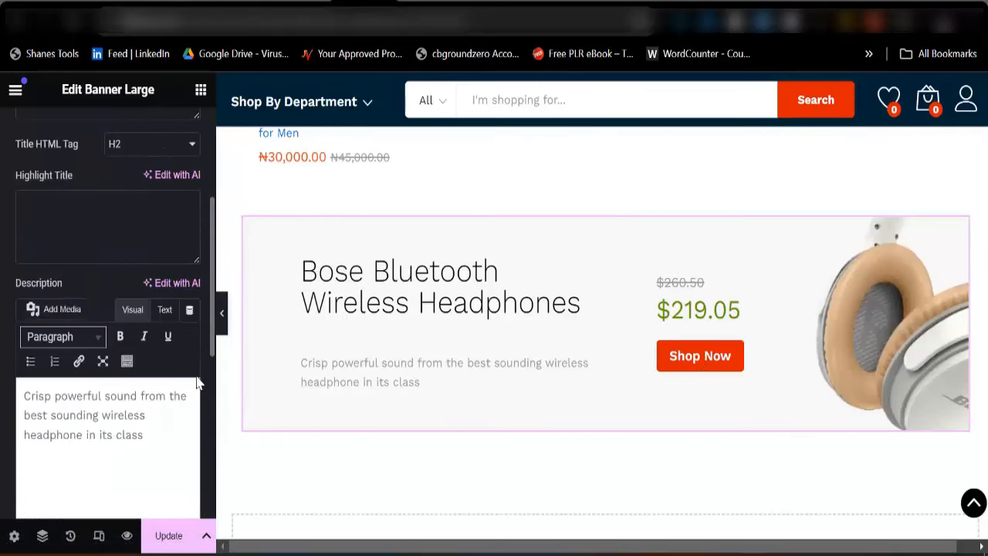
pyautogui.scroll(-5, 142, 411)
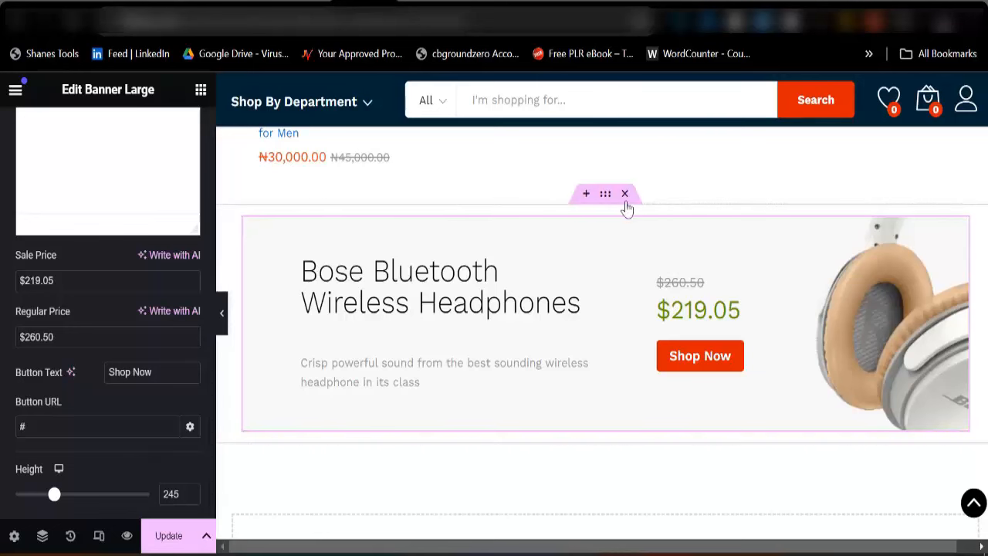
pyautogui.press('Delete')
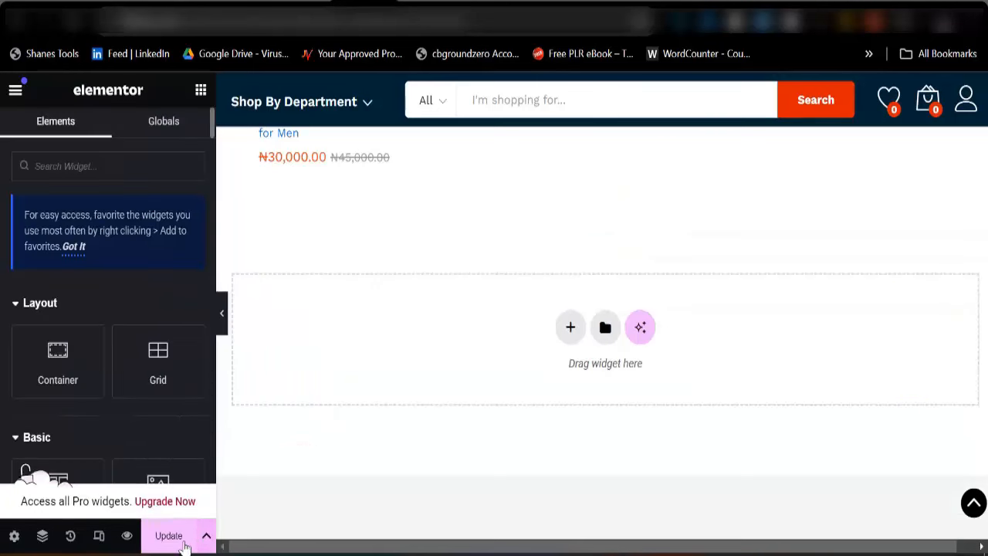
pyautogui.click(168, 535)
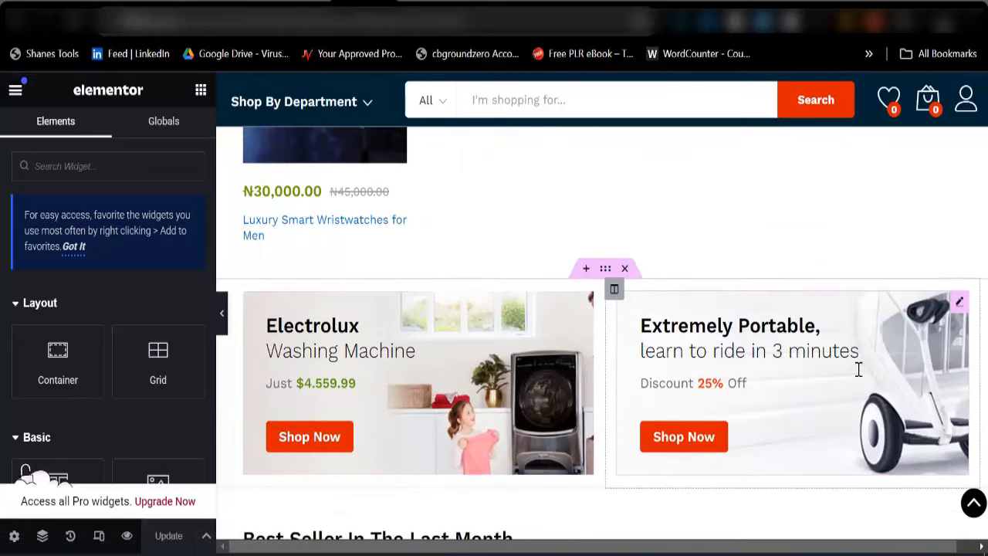
pyautogui.click(492, 349)
pyautogui.click(150, 232)
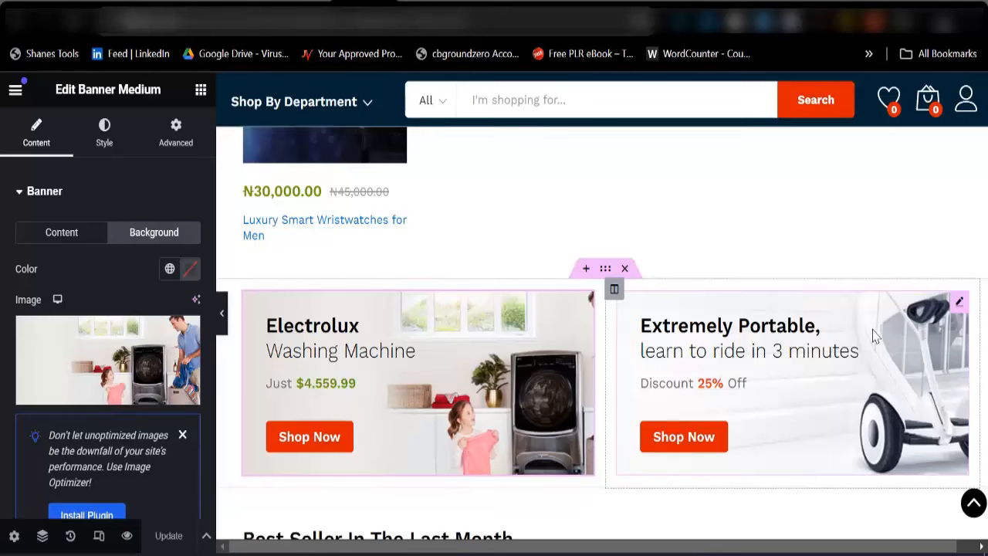
pyautogui.click(763, 377)
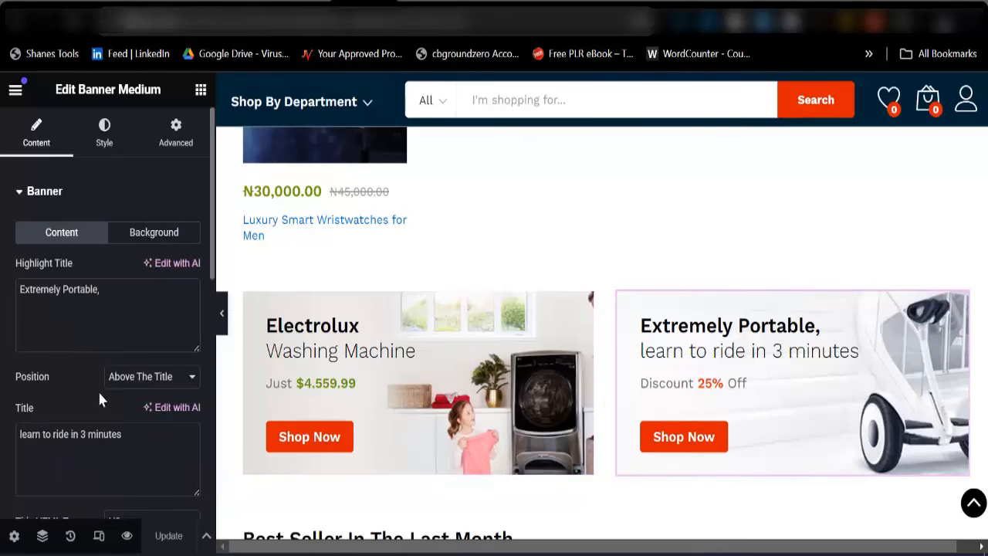
pyautogui.click(151, 234)
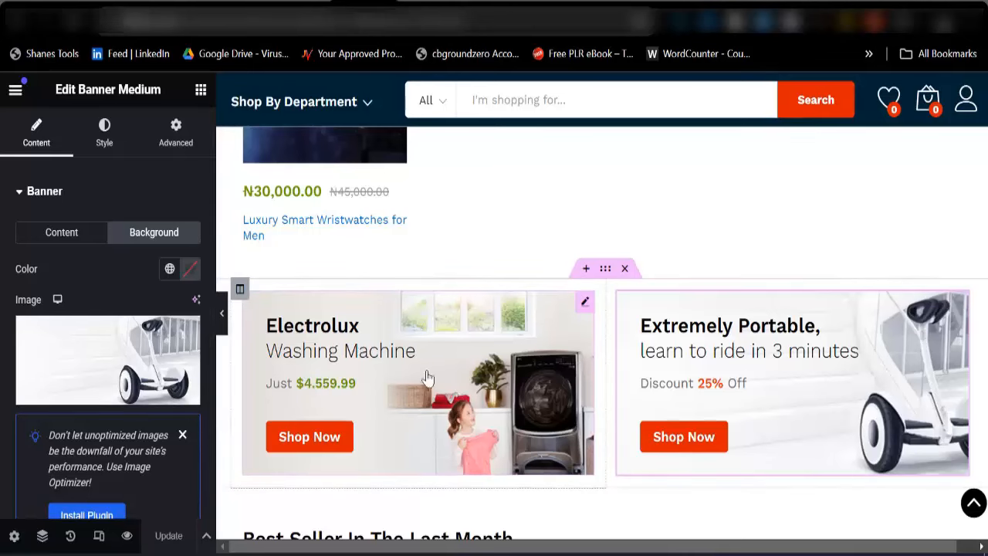
pyautogui.scroll(5, 431, 376)
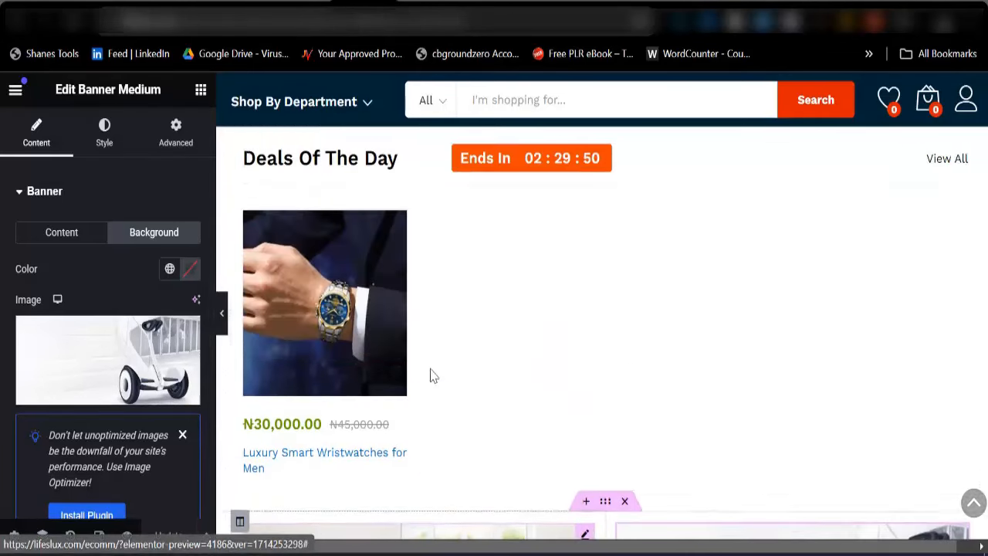
pyautogui.scroll(3, 431, 376)
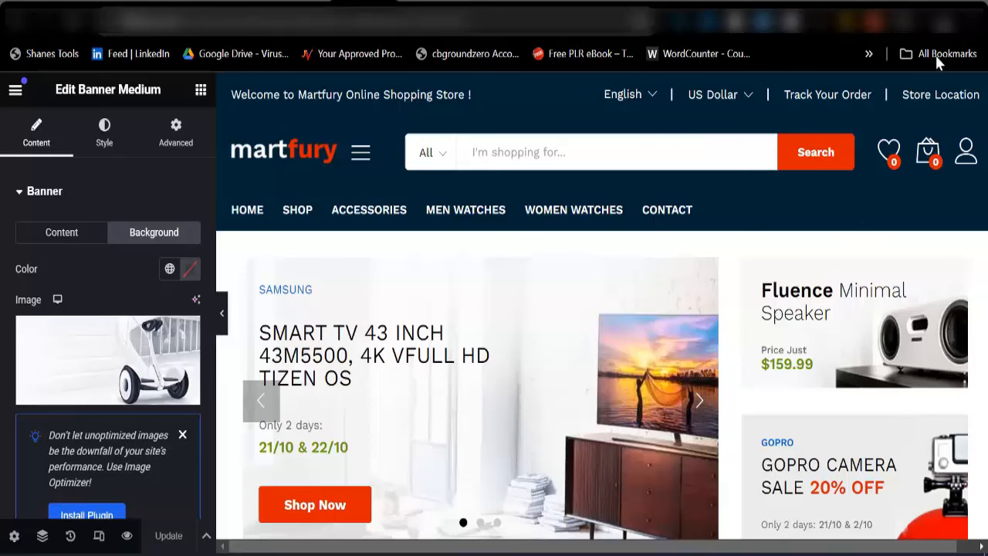
pyautogui.scroll(-15, 642, 324)
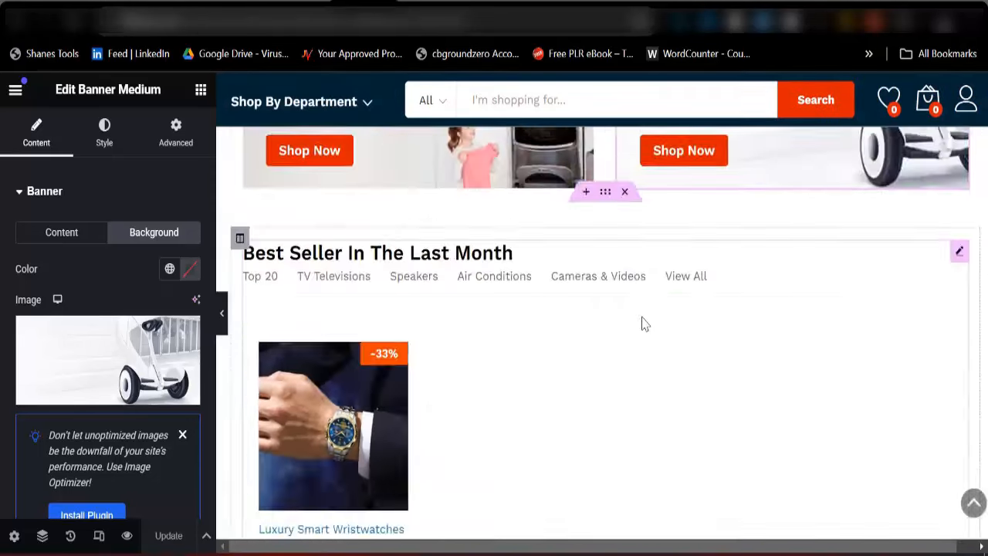
pyautogui.scroll(-1, 661, 374)
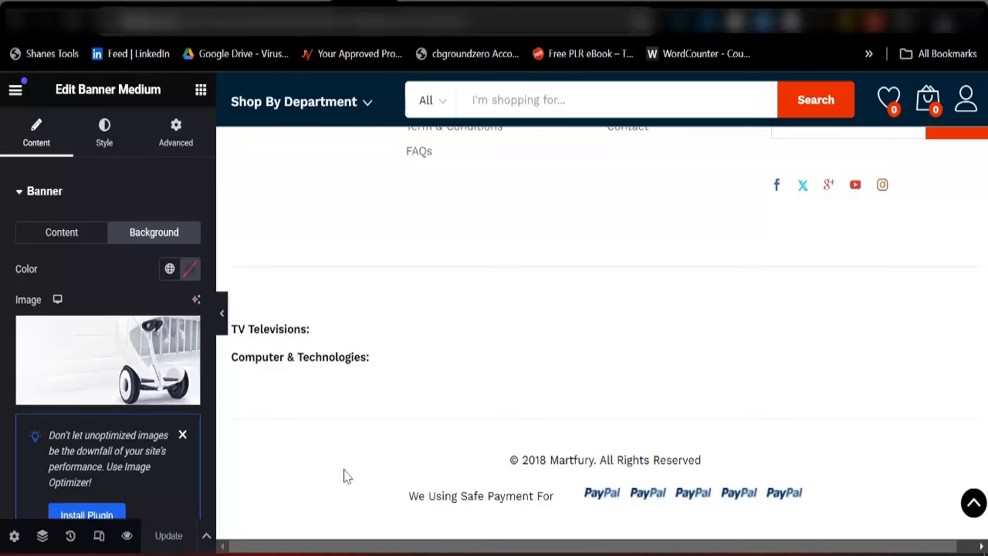
pyautogui.scroll(12, 780, 430)
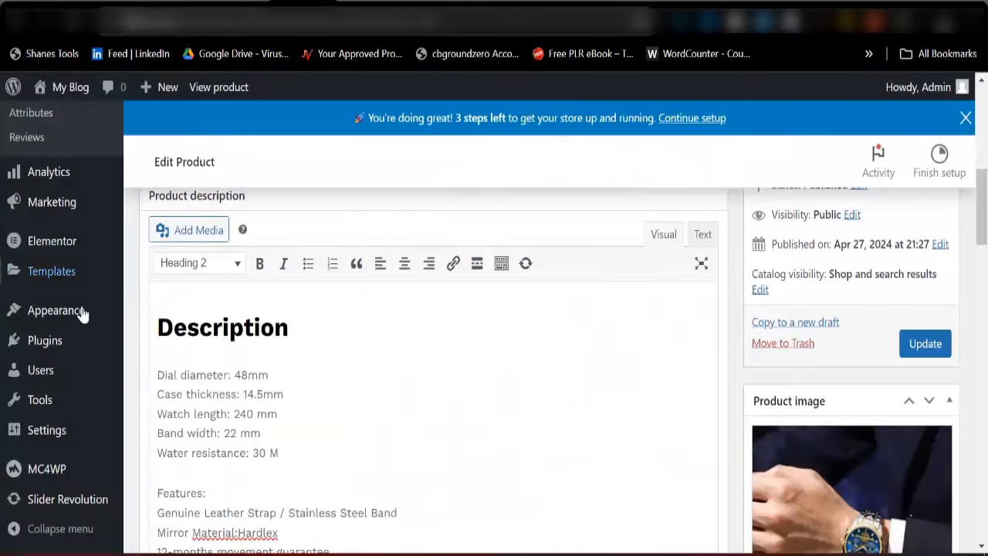
# Open Appearance > Customize in a new browser tab and switch to it
pyautogui.moveTo(34, 318)
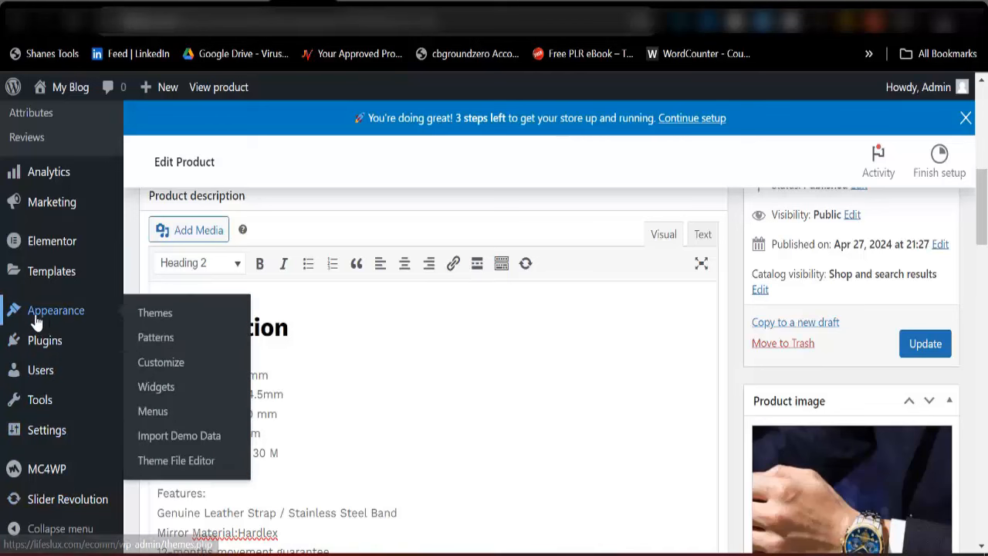
pyautogui.rightClick(153, 371)
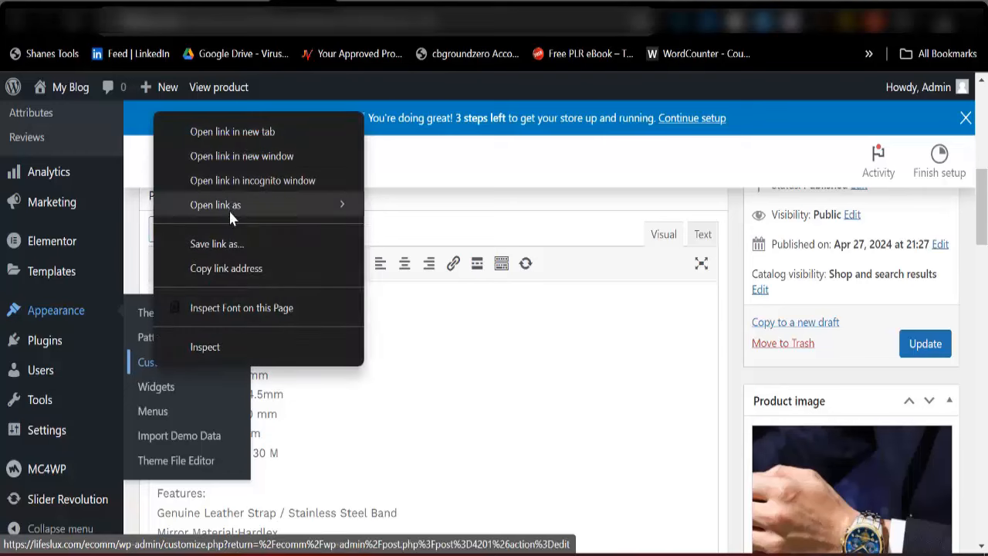
pyautogui.click(262, 109)
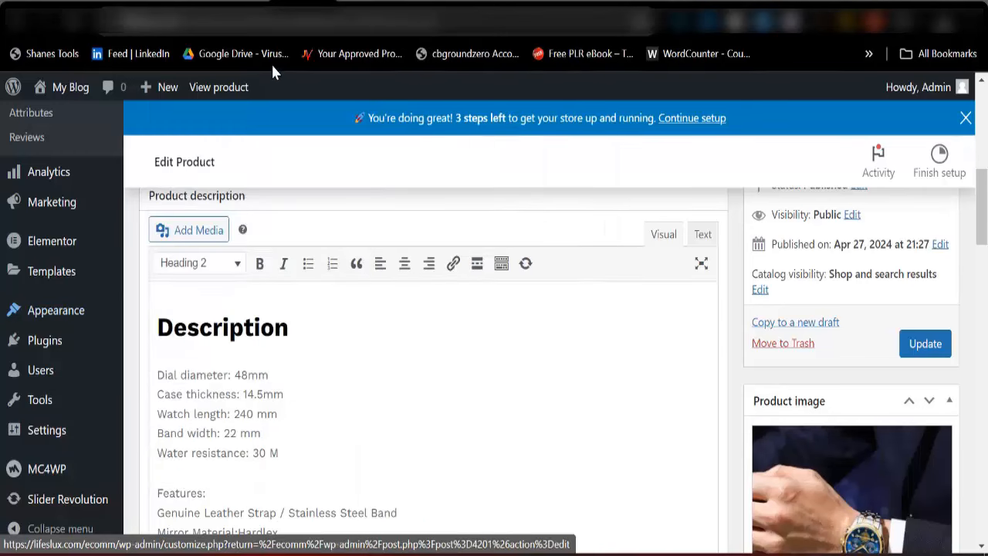
pyautogui.scroll(3, 92, 339)
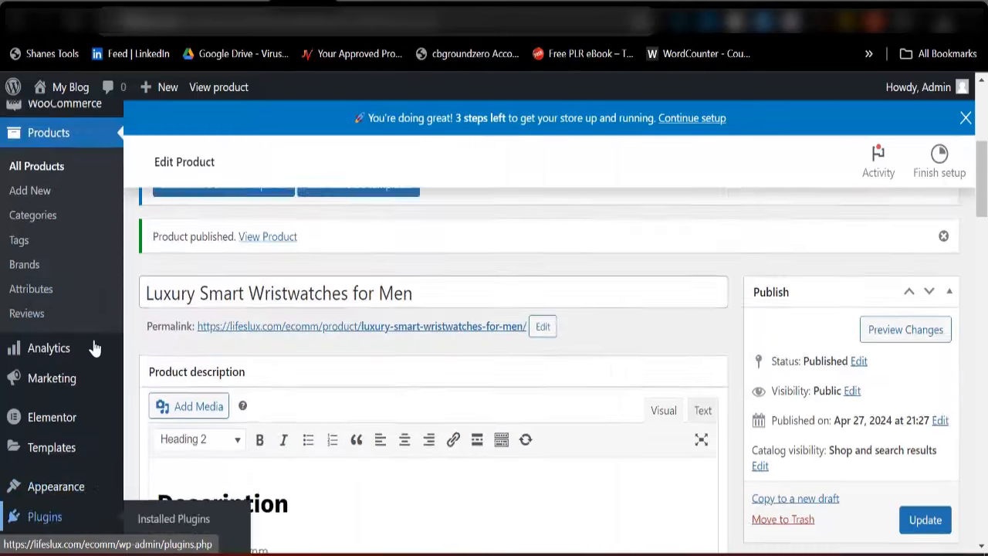
pyautogui.scroll(-2, 69, 509)
pyautogui.moveTo(72, 440)
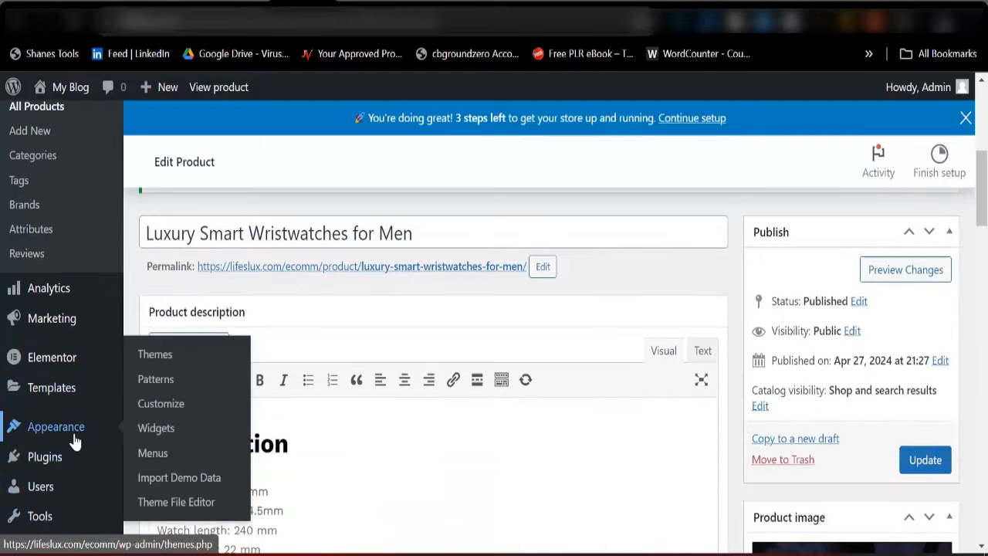
pyautogui.rightClick(164, 405)
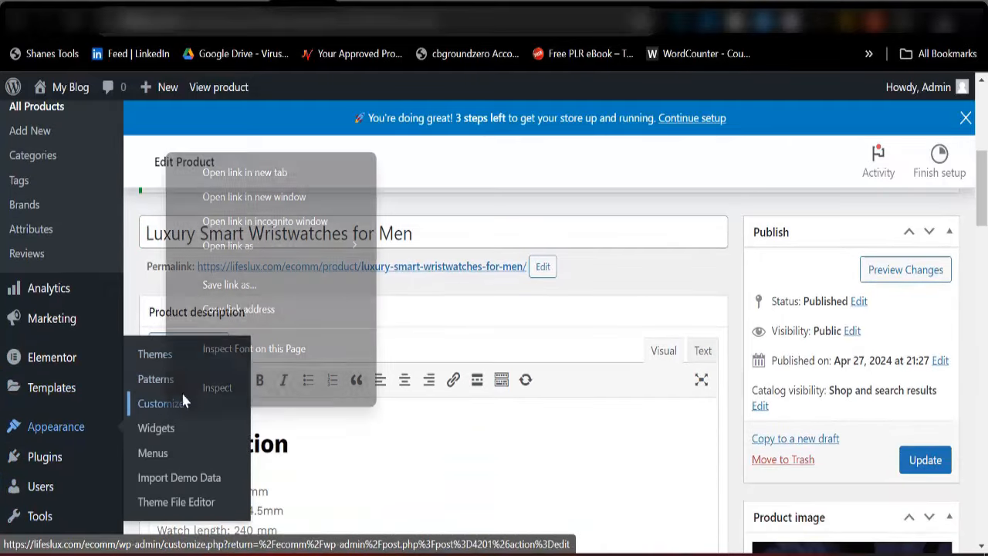
pyautogui.click(254, 174)
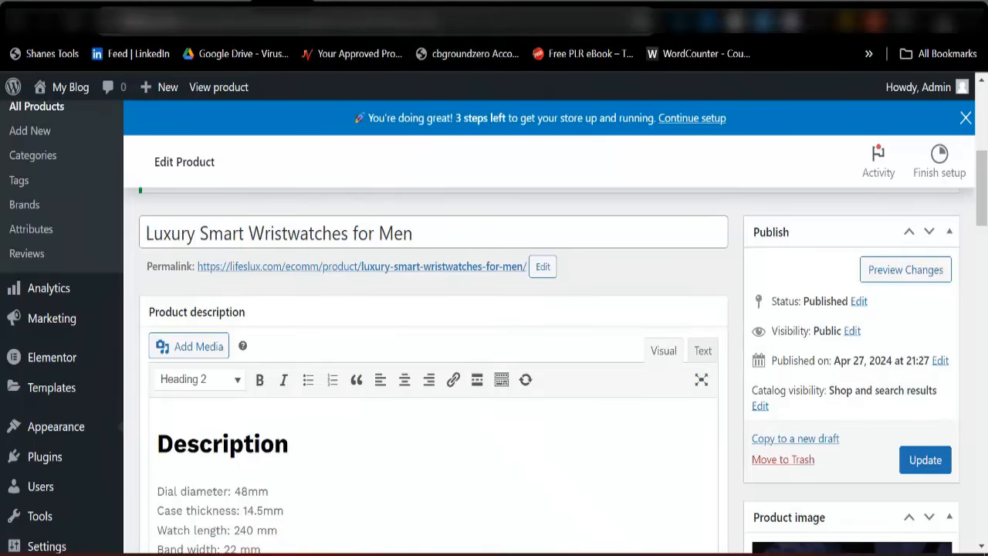
pyautogui.click(332, 4)
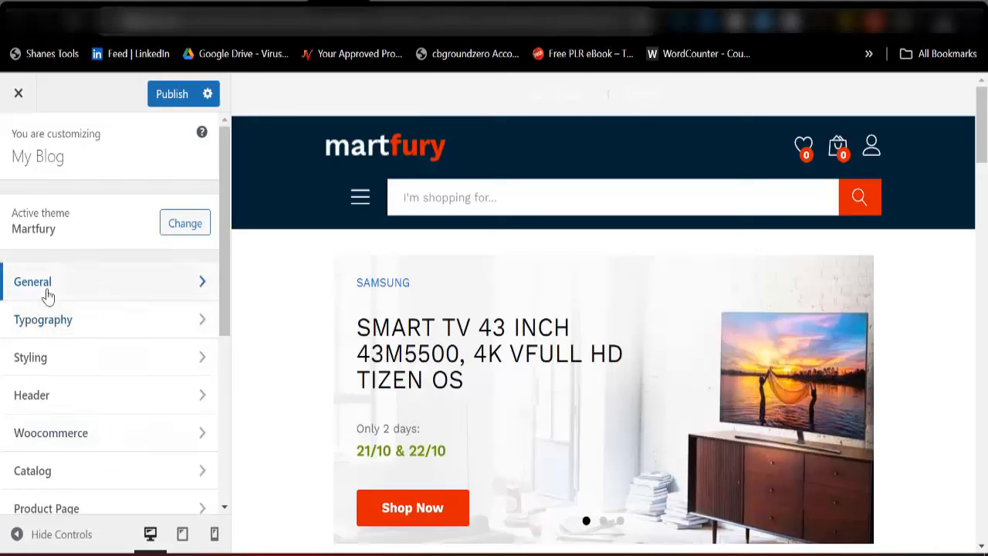
# In General > Site Identity, change the site title from My Blog to Ecomm Store
pyautogui.click(76, 290)
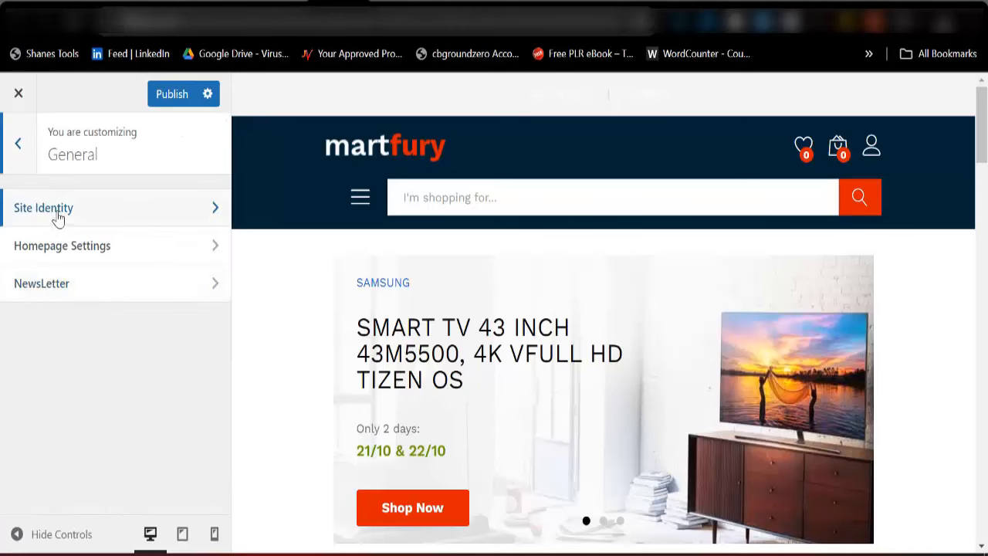
pyautogui.click(59, 216)
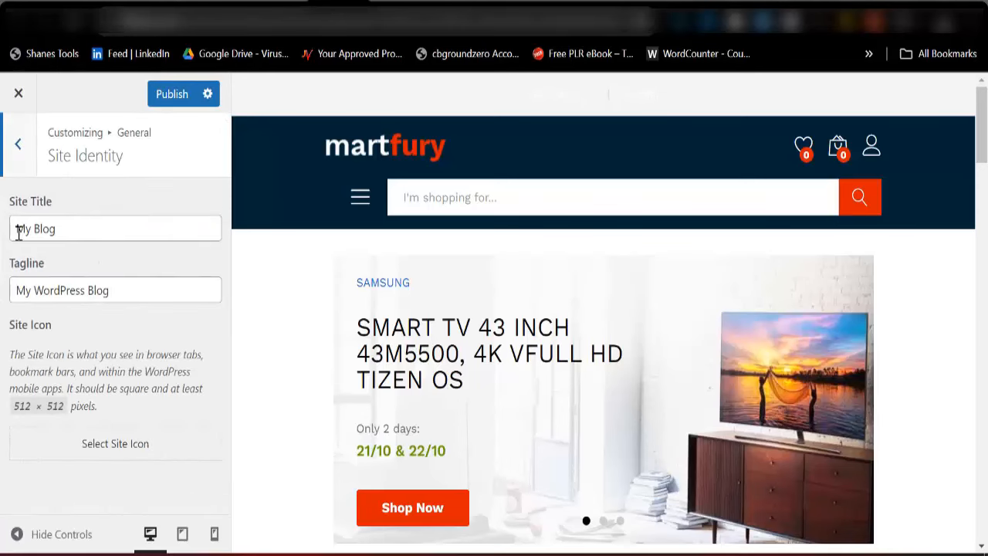
pyautogui.moveTo(15, 228); pyautogui.dragTo(69, 226)
pyautogui.press('BackSpace')
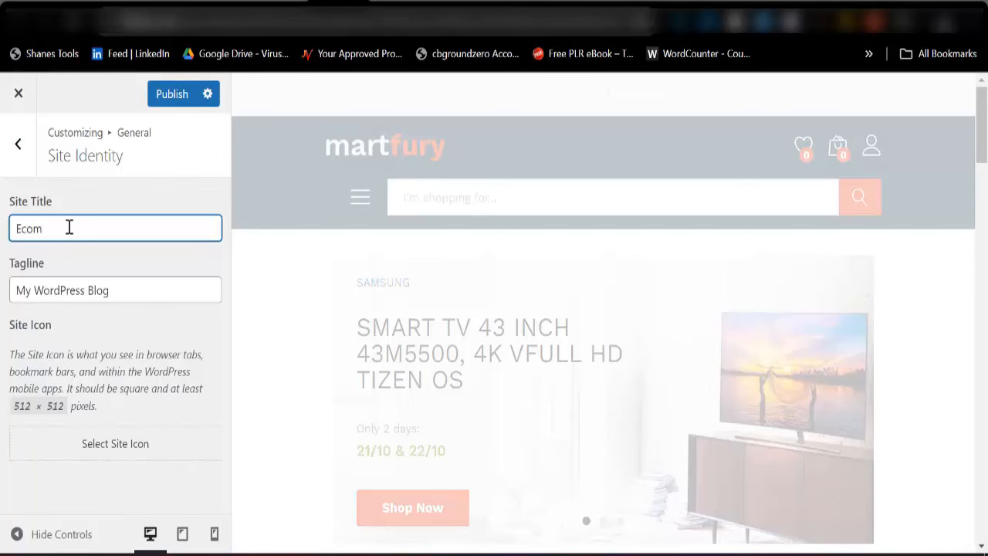
pyautogui.write('Ecom')
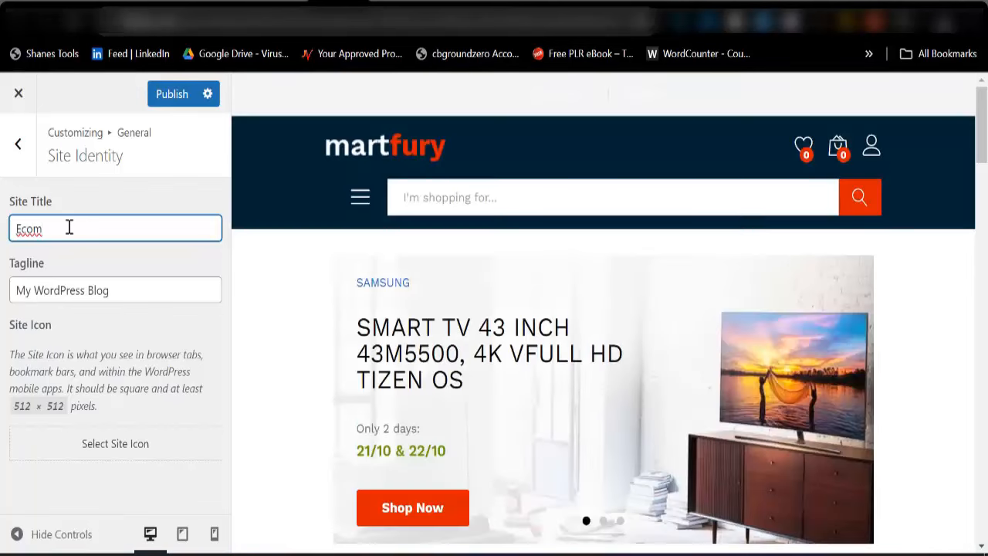
pyautogui.write('m Store')
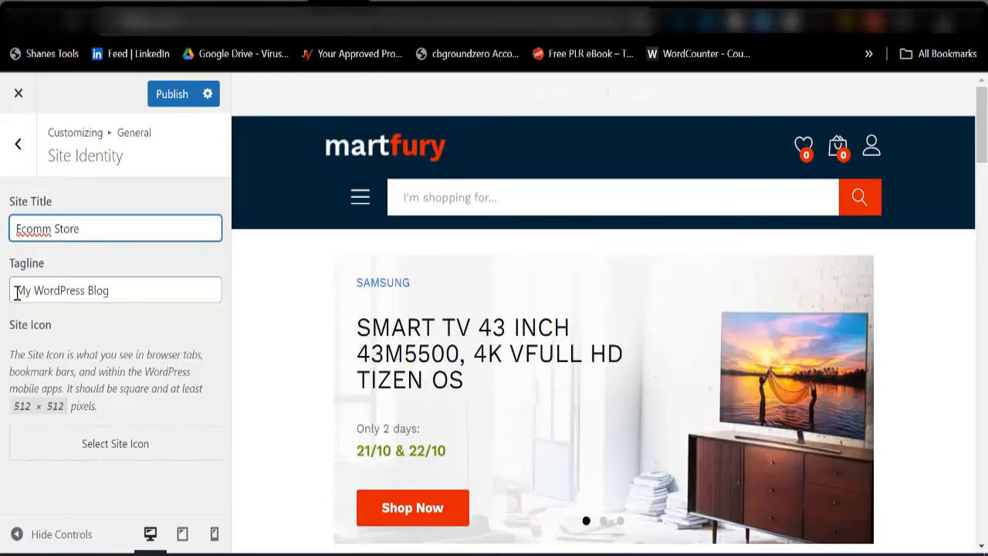
# Set the tagline to 'Your Best Online Store' and bring up the site icon picker
pyautogui.moveTo(16, 294); pyautogui.dragTo(113, 301)
pyautogui.press('BackSpace')
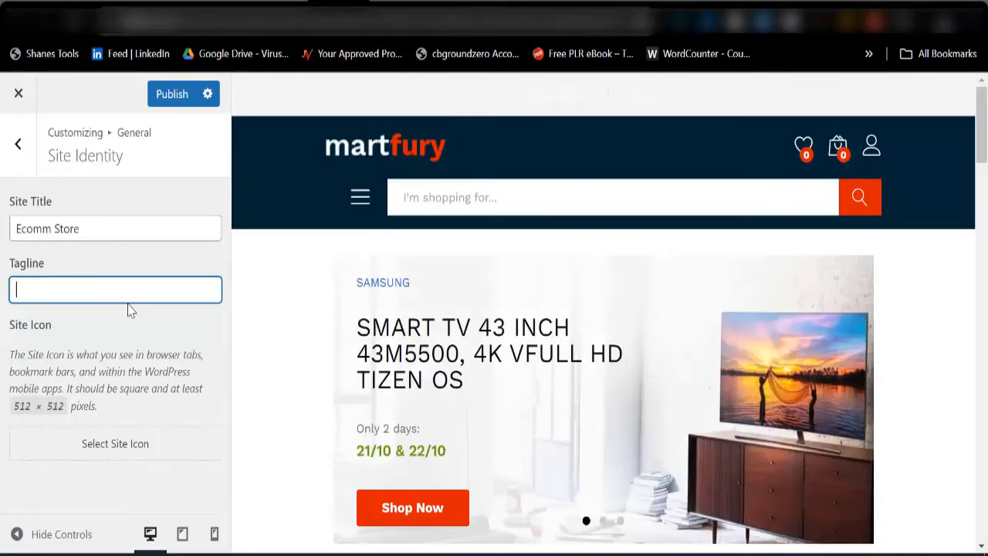
pyautogui.write('Your num')
pyautogui.press('BackSpace')
pyautogui.press('BackSpace')
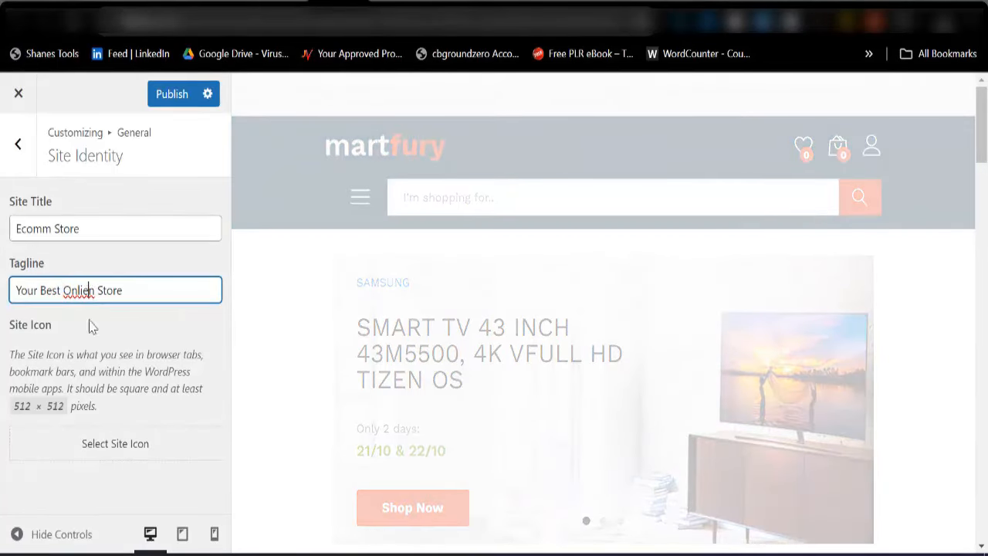
pyautogui.press('BackSpace')
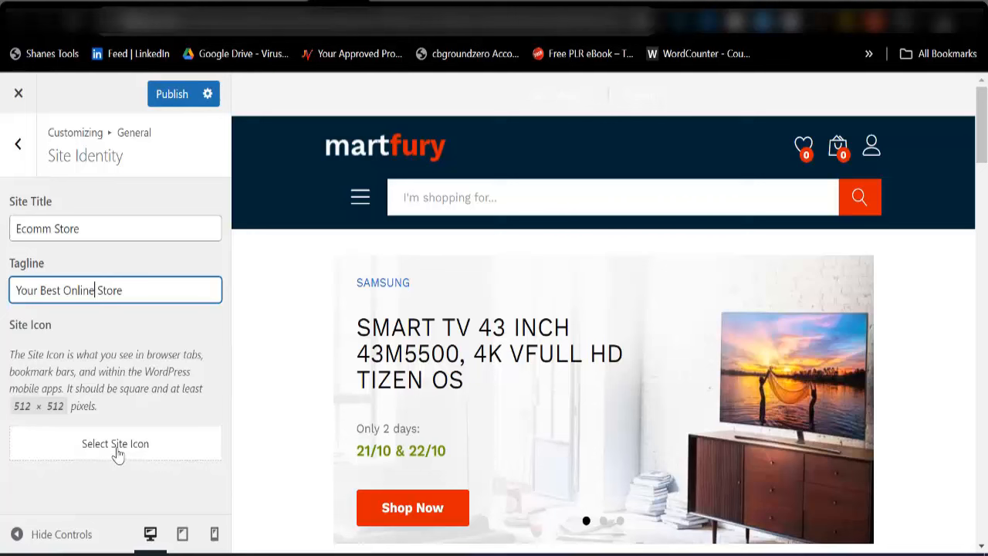
pyautogui.click(119, 454)
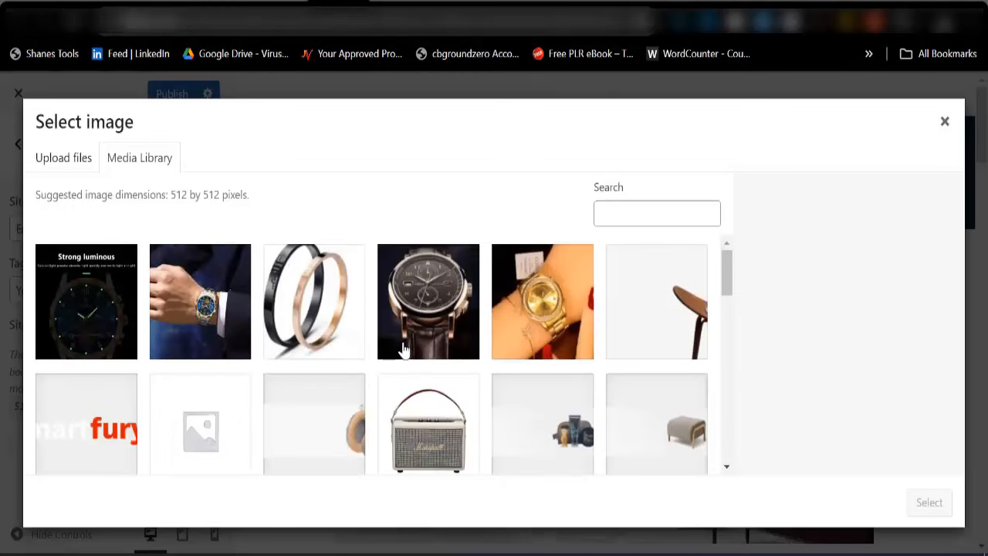
# Crop and apply favi.png as the site icon, then publish the site identity changes
pyautogui.click(115, 448)
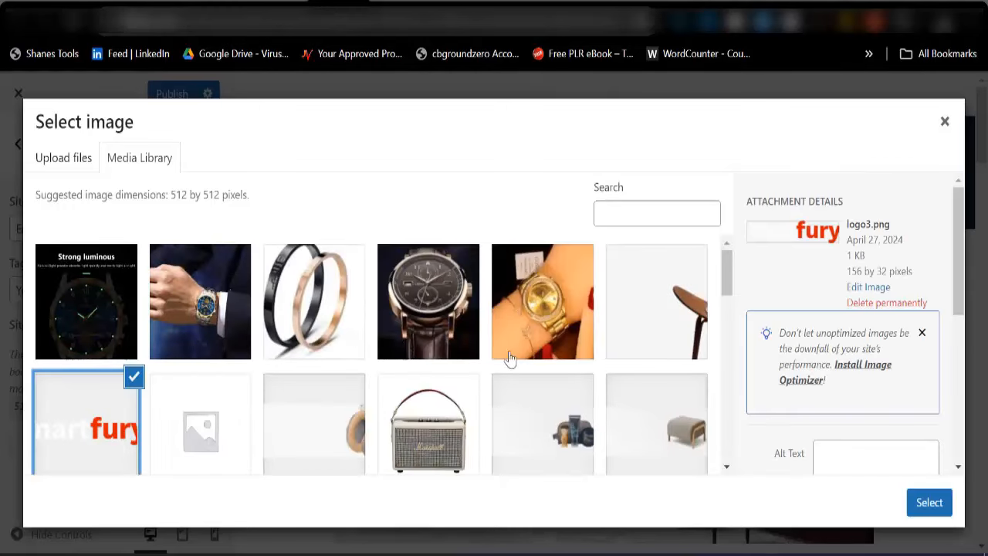
pyautogui.scroll(-1, 539, 434)
pyautogui.scroll(-10, 335, 441)
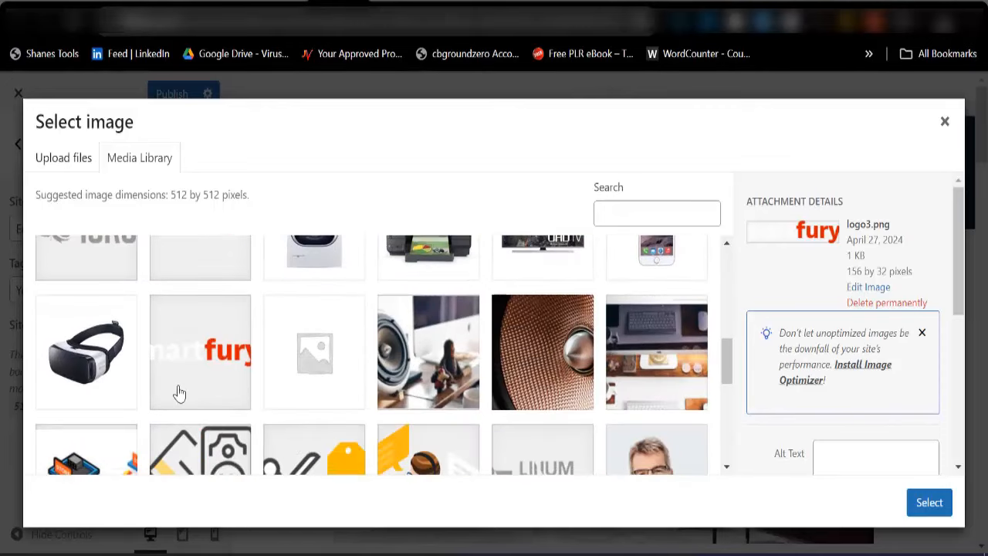
pyautogui.scroll(-5, 179, 390)
pyautogui.click(551, 373)
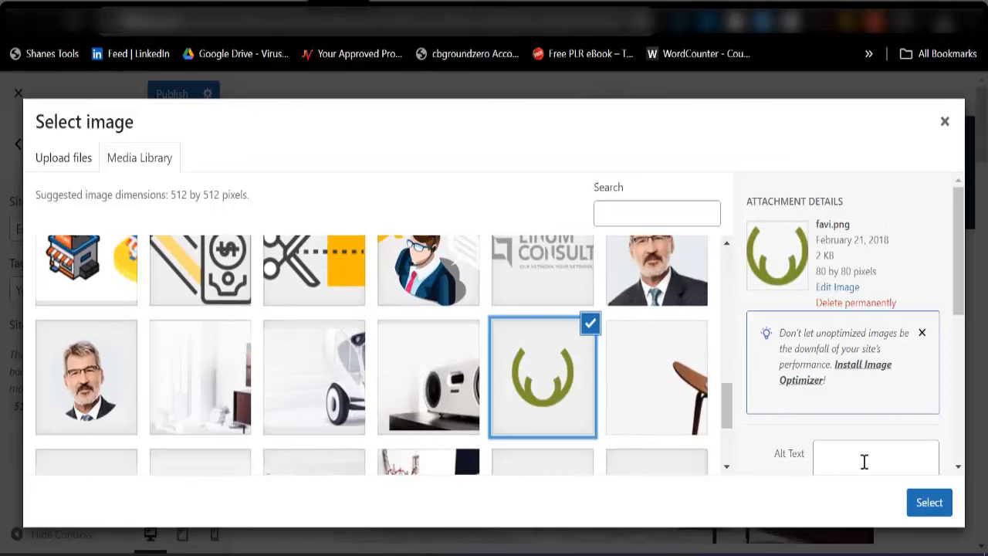
pyautogui.click(927, 509)
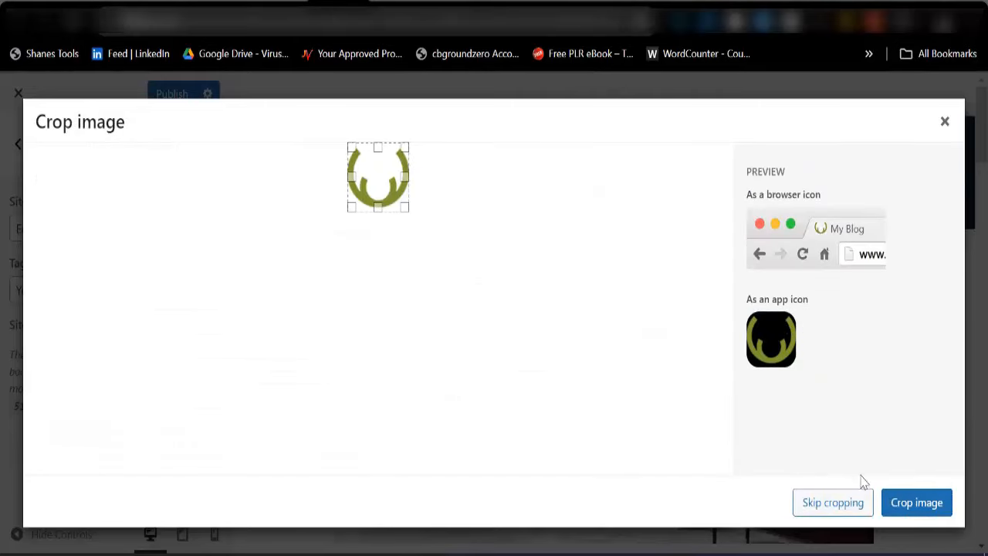
pyautogui.click(914, 505)
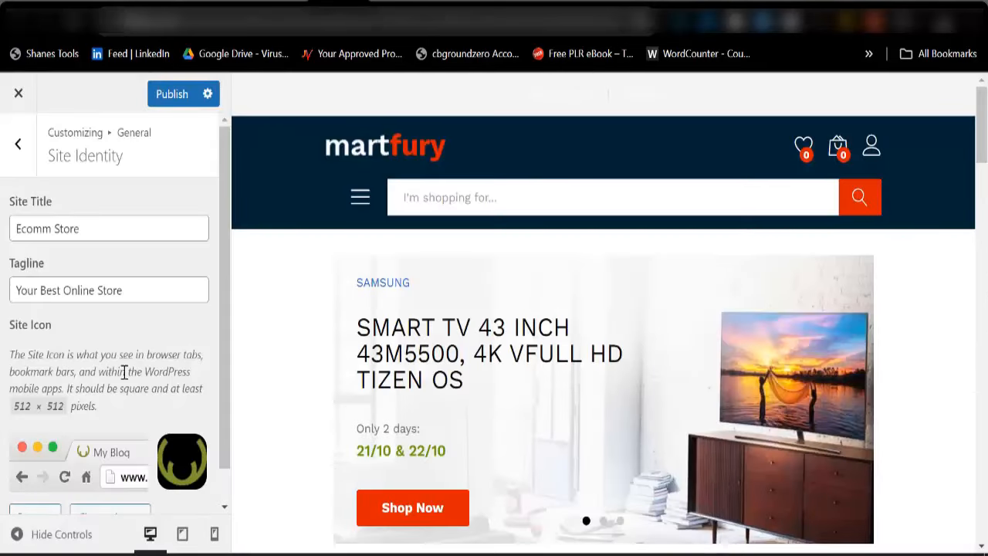
pyautogui.scroll(-1, 124, 372)
pyautogui.scroll(1, 132, 234)
pyautogui.click(182, 100)
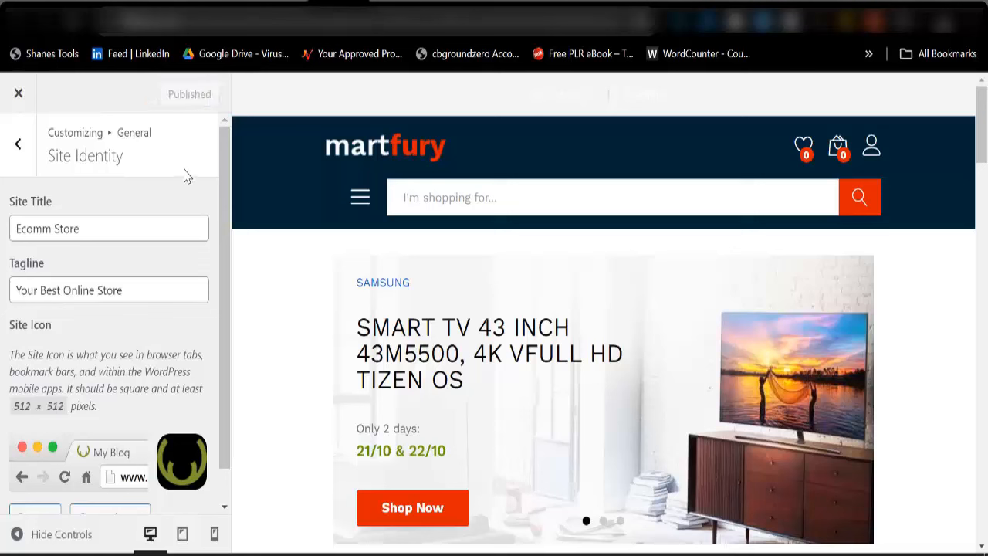
# Switch off Enable NewsLetter Popup in General > NewsLetter
pyautogui.click(18, 144)
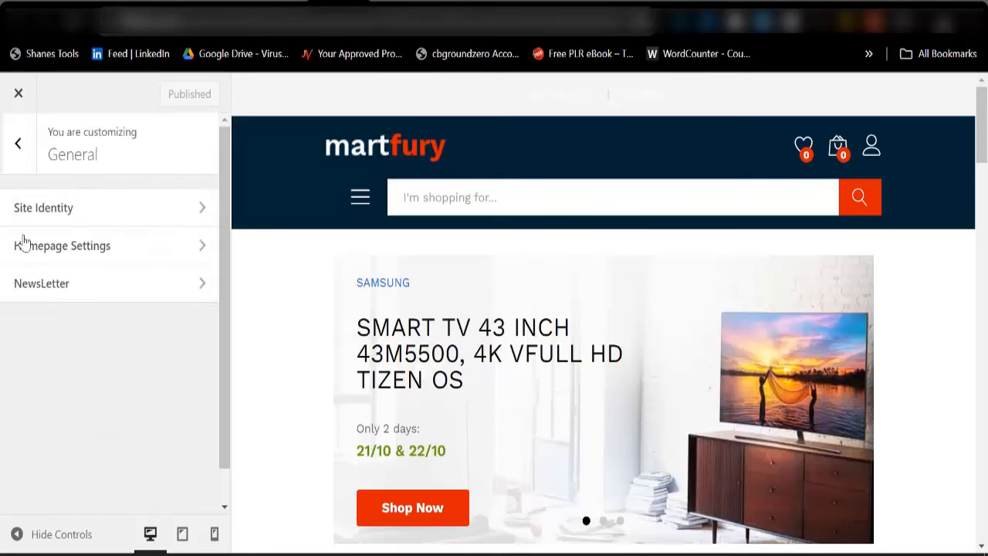
pyautogui.click(70, 283)
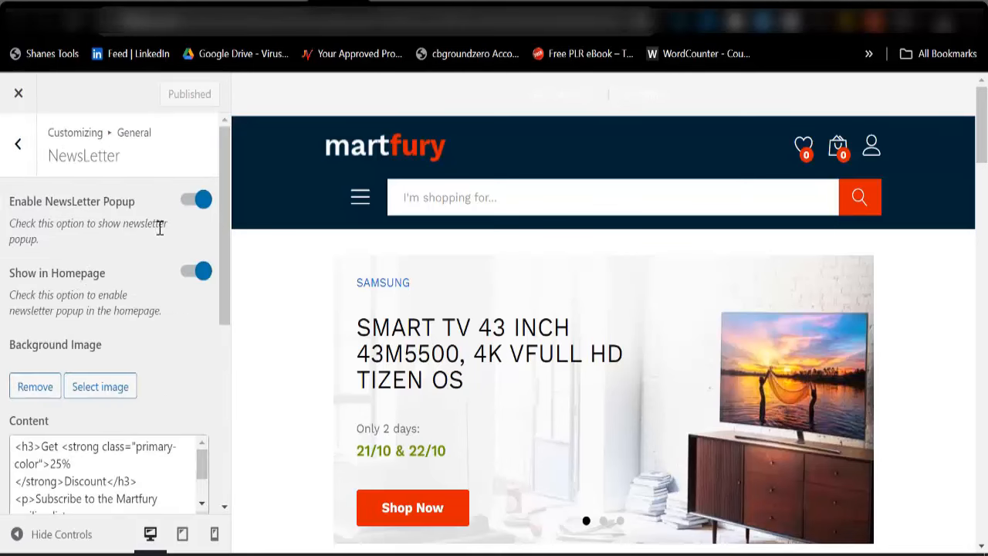
pyautogui.click(196, 203)
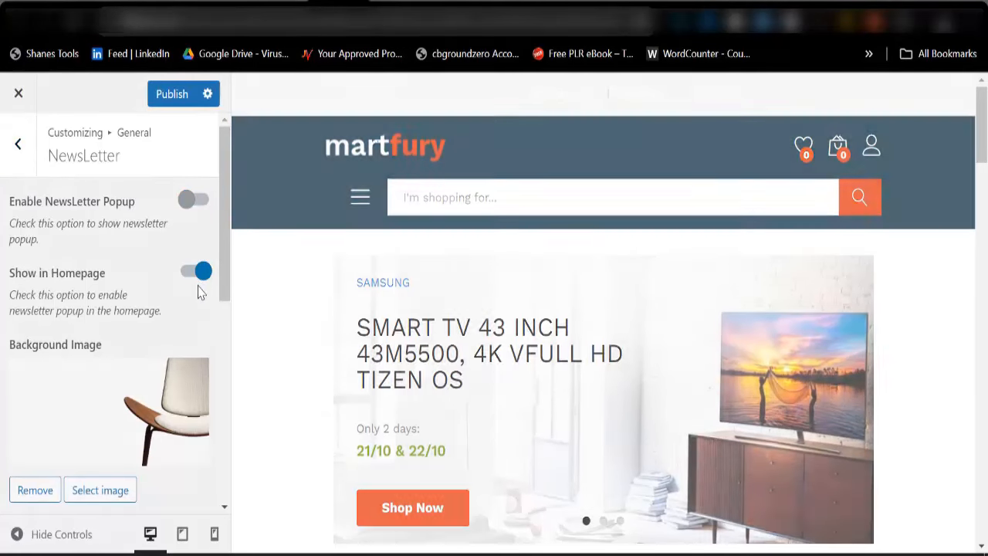
# Stop the newsletter popup showing on the homepage and publish the setting
pyautogui.click(196, 280)
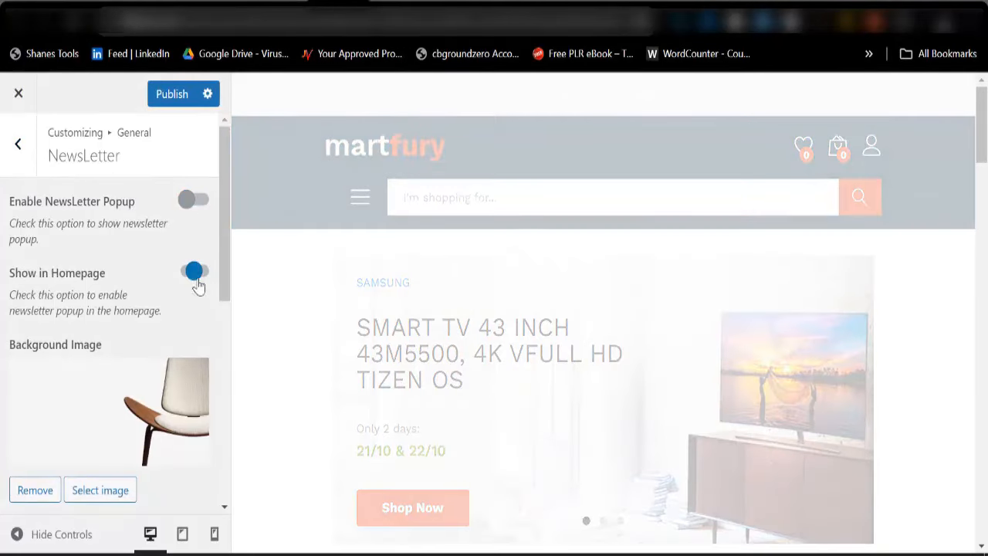
pyautogui.click(170, 107)
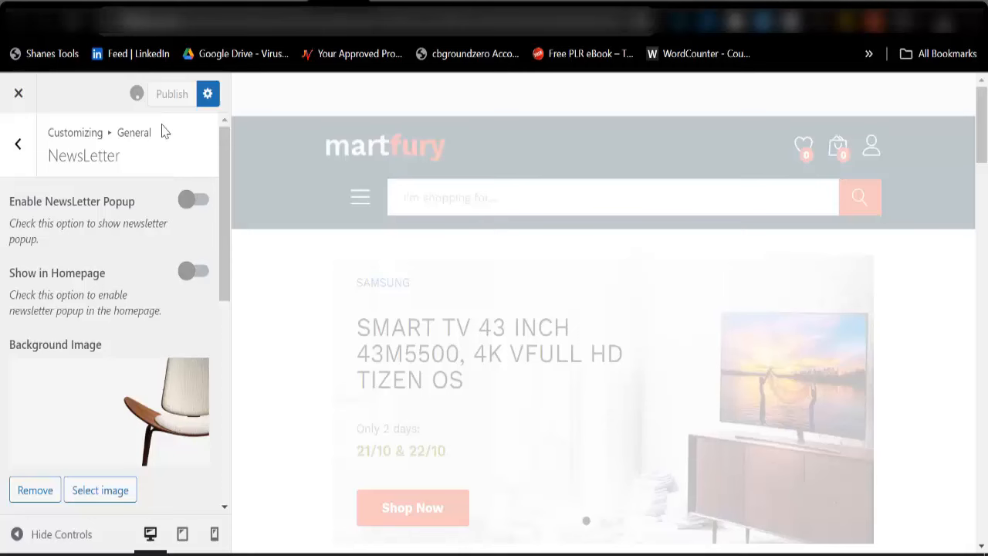
pyautogui.click(18, 153)
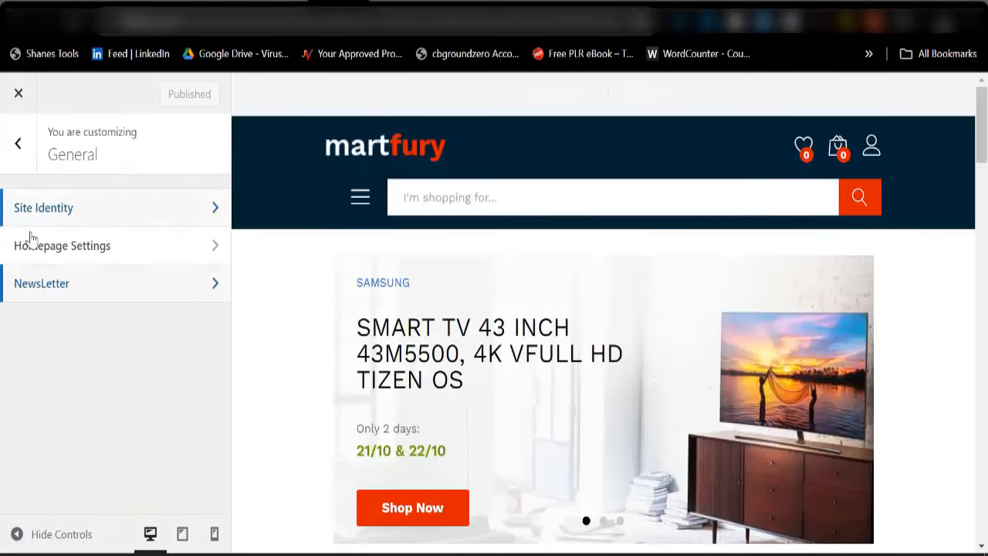
# Review Homepage Settings, then return to the main Customizer section list
pyautogui.click(66, 261)
pyautogui.scroll(-1, 89, 266)
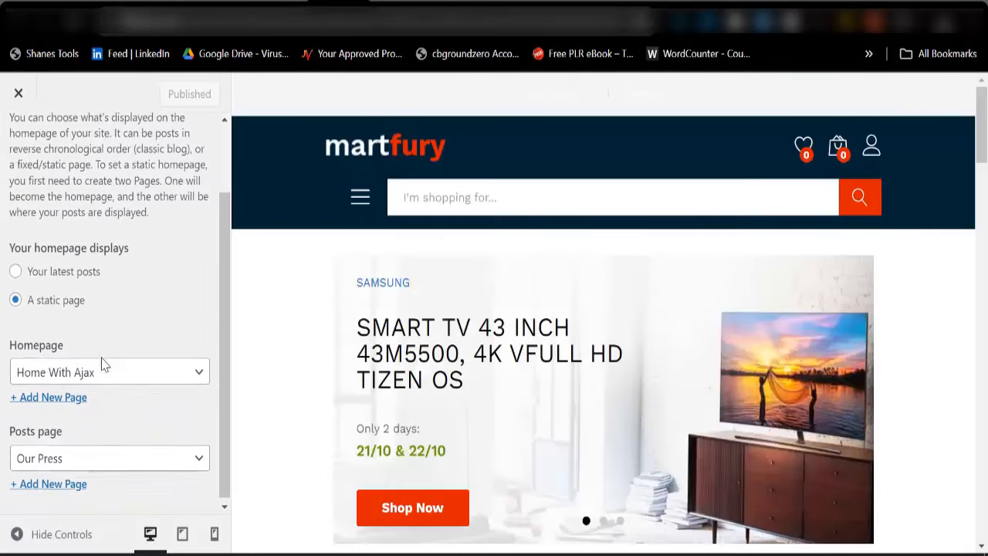
pyautogui.scroll(1, 104, 383)
pyautogui.click(17, 145)
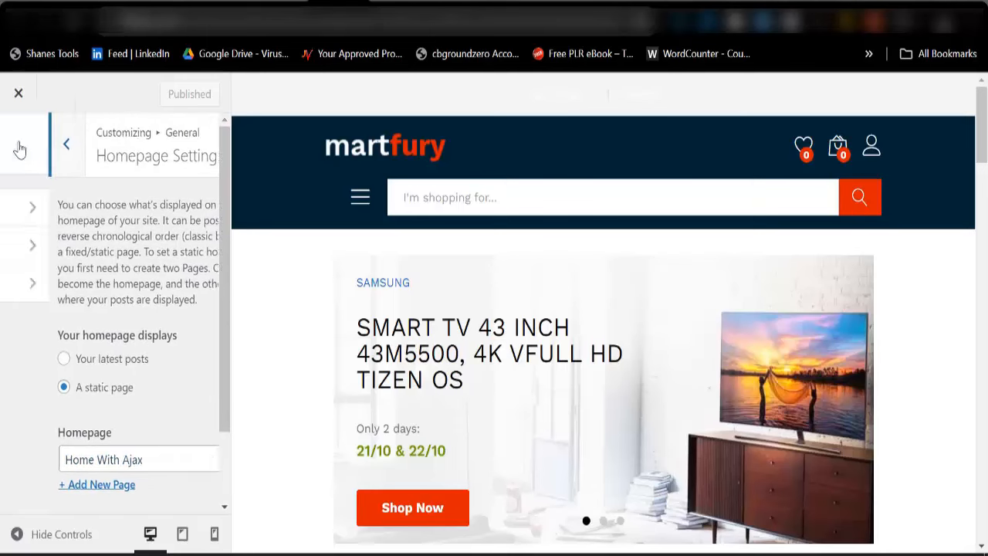
pyautogui.click(35, 169)
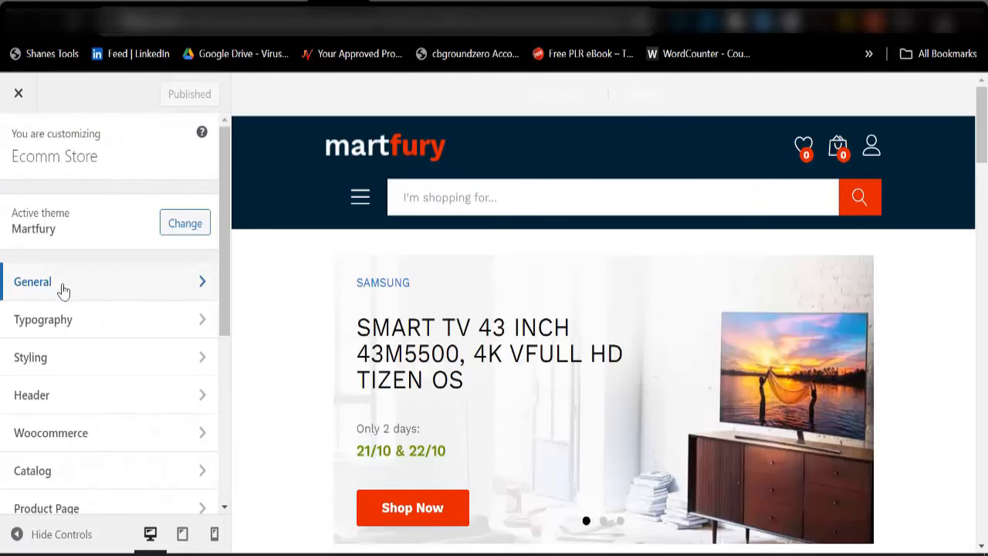
pyautogui.click(68, 334)
pyautogui.click(90, 224)
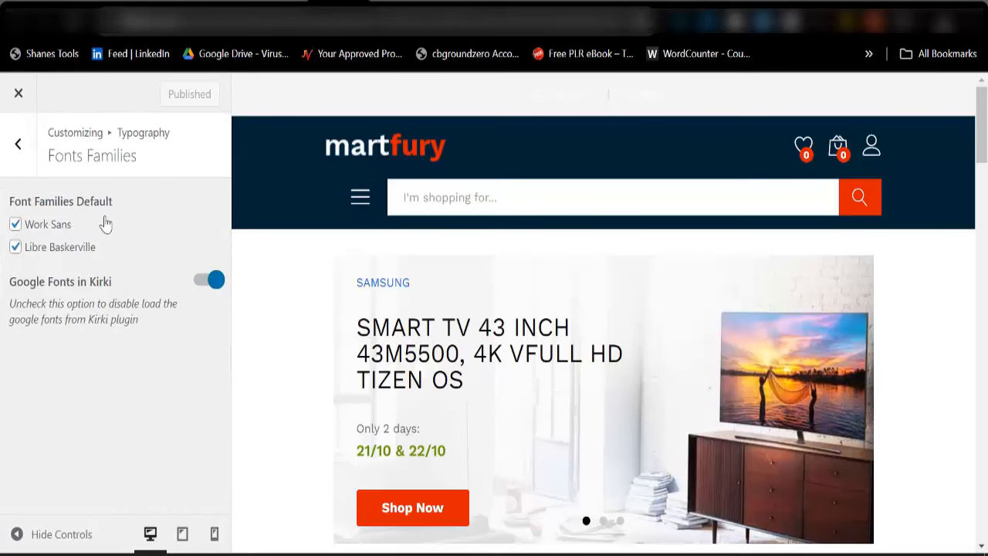
pyautogui.click(20, 147)
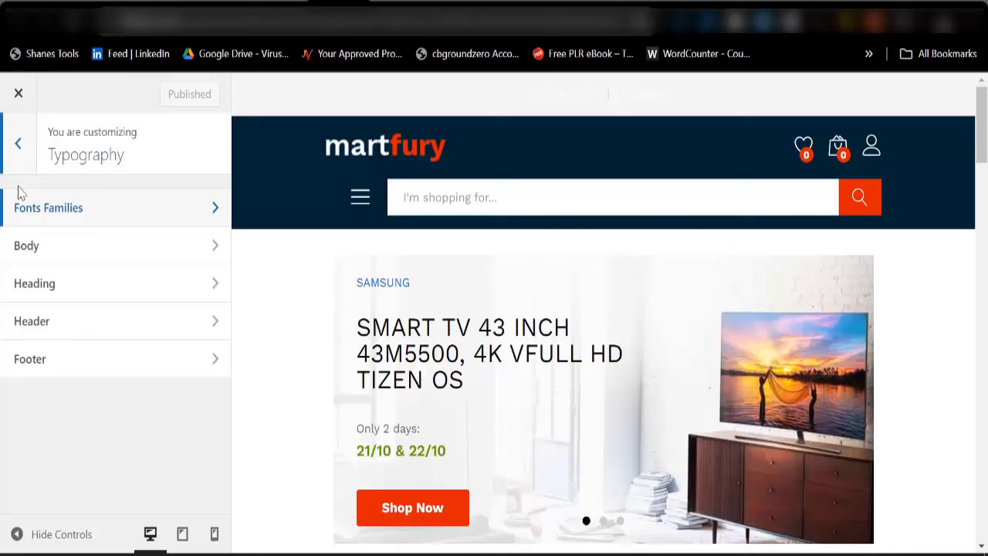
pyautogui.click(20, 145)
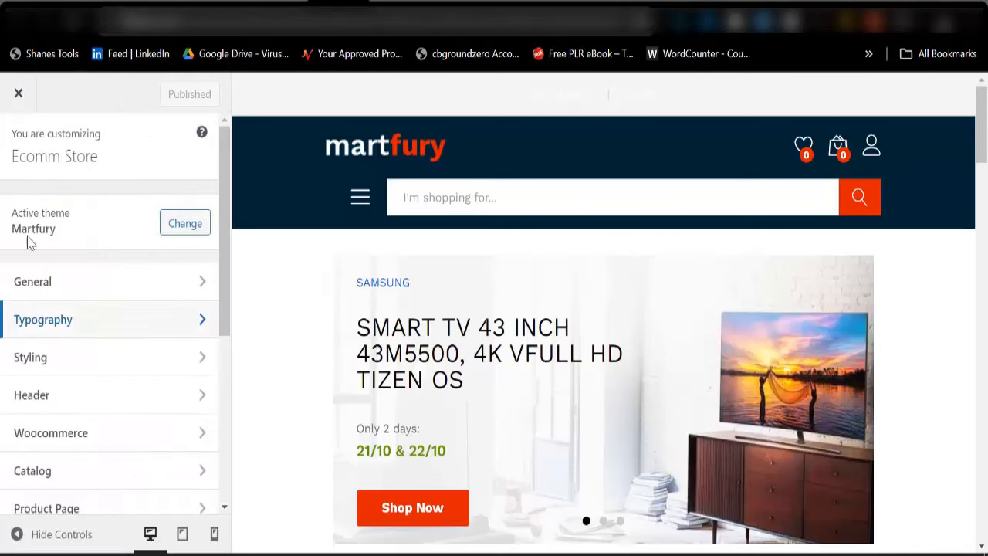
pyautogui.click(61, 407)
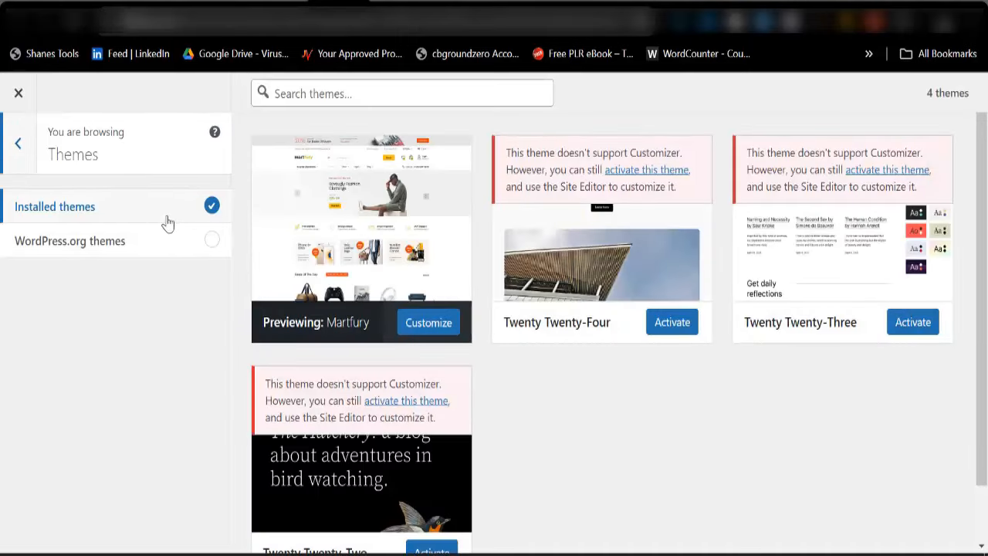
pyautogui.click(19, 145)
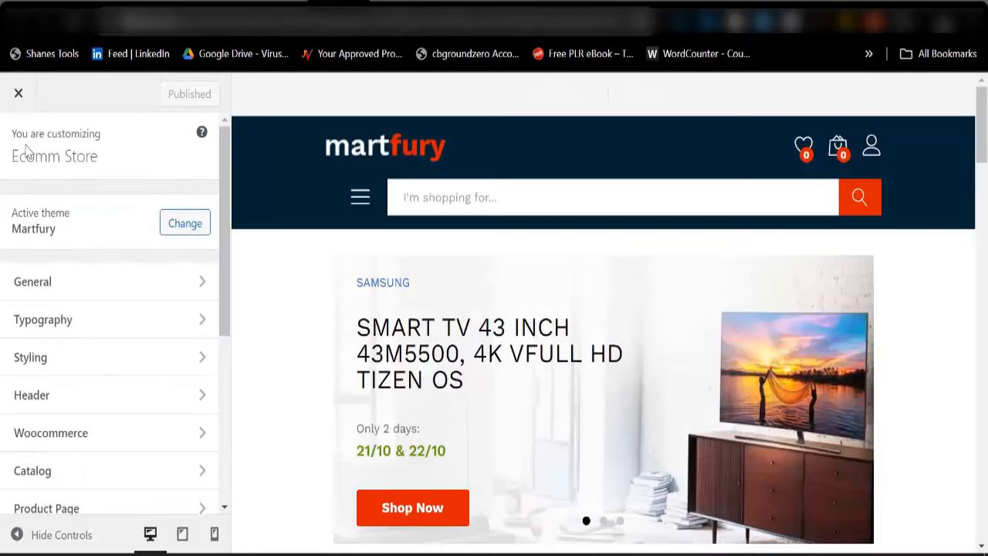
# Set the green cropped-favi.png image as the header logo
pyautogui.click(88, 396)
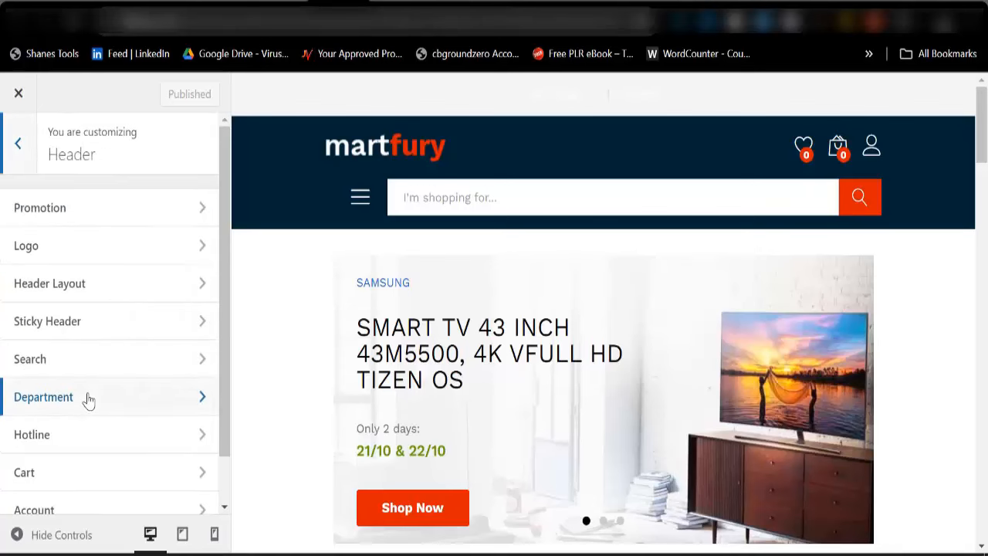
pyautogui.click(80, 217)
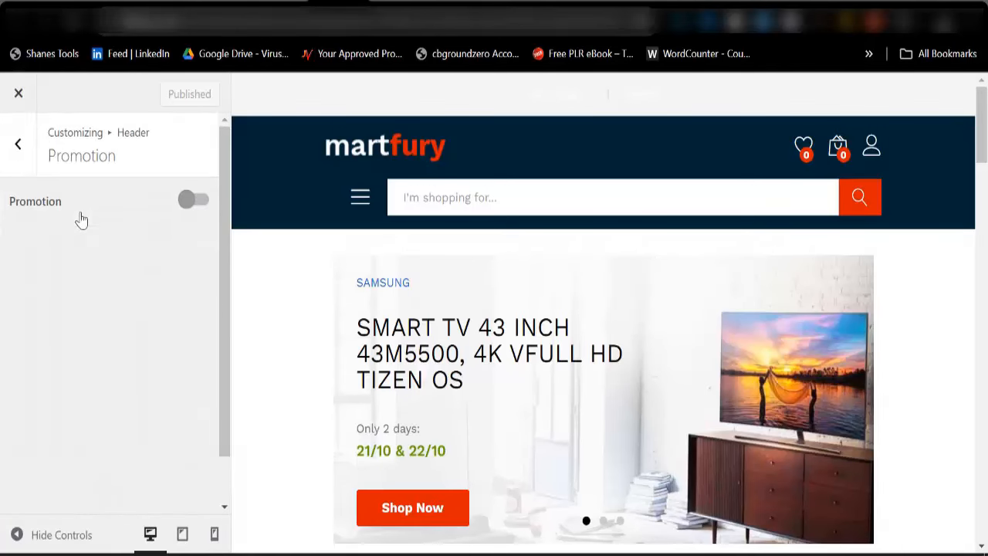
pyautogui.click(28, 165)
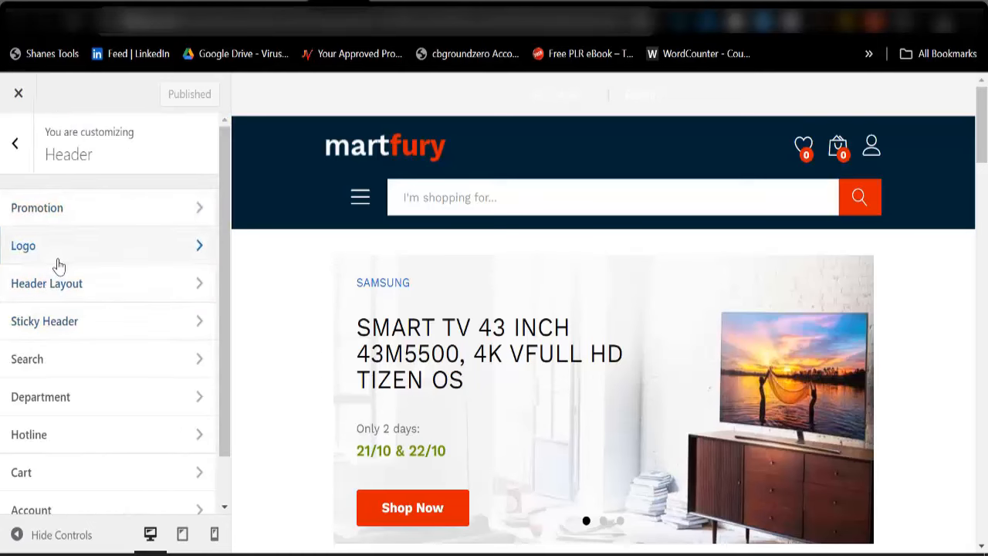
pyautogui.click(59, 255)
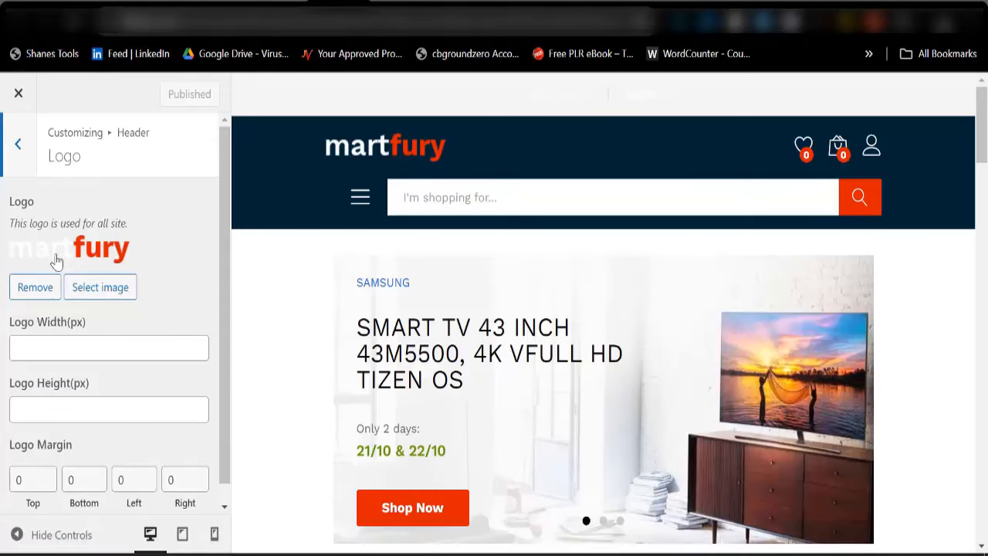
pyautogui.click(90, 294)
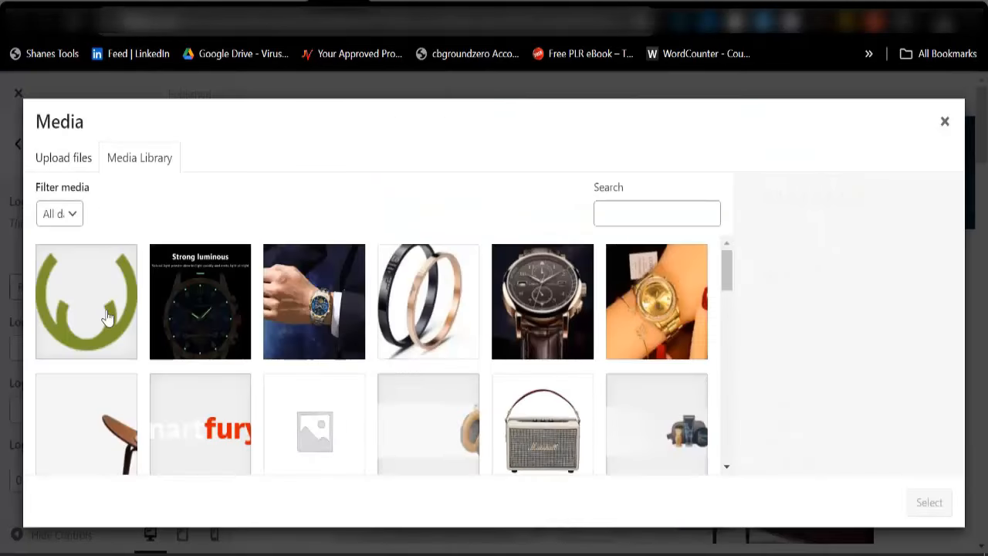
pyautogui.click(104, 312)
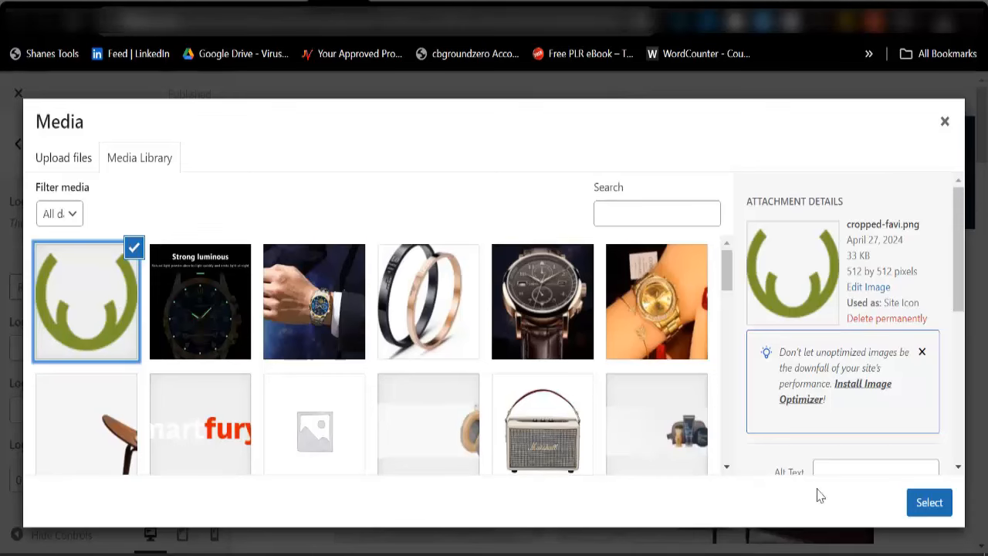
pyautogui.click(930, 504)
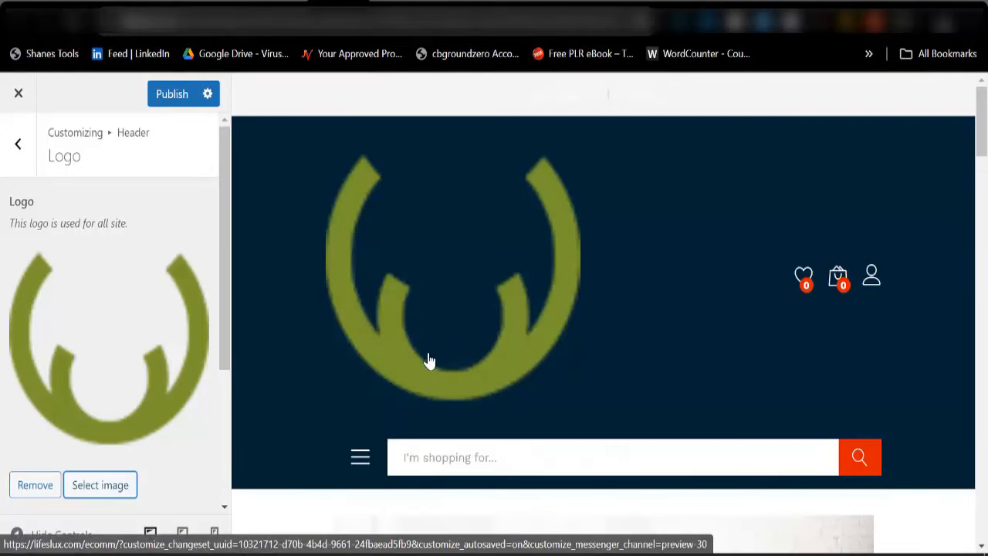
# Replace that logo with the martfury logo3.png image and publish
pyautogui.scroll(-2, 97, 342)
pyautogui.scroll(-2, 97, 342)
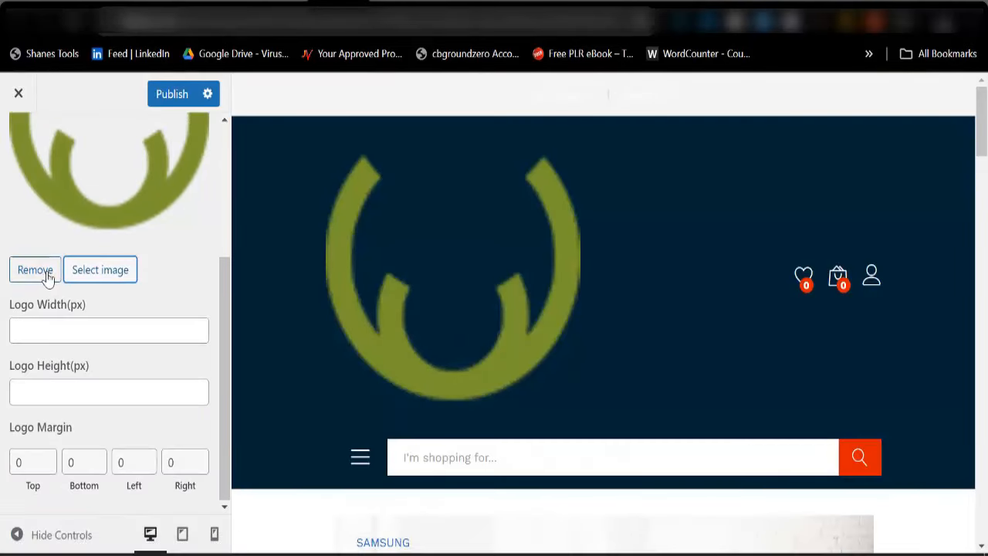
pyautogui.click(38, 273)
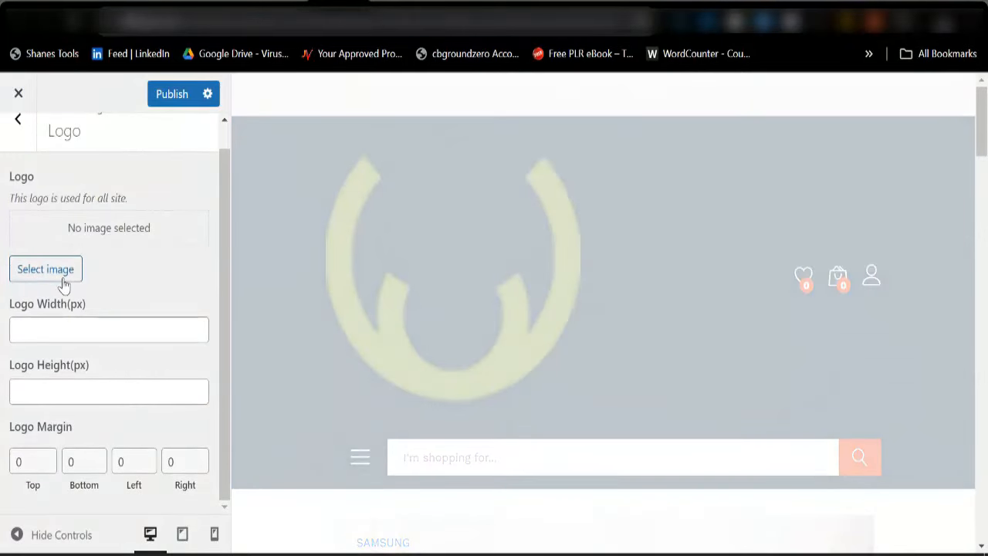
pyautogui.click(62, 274)
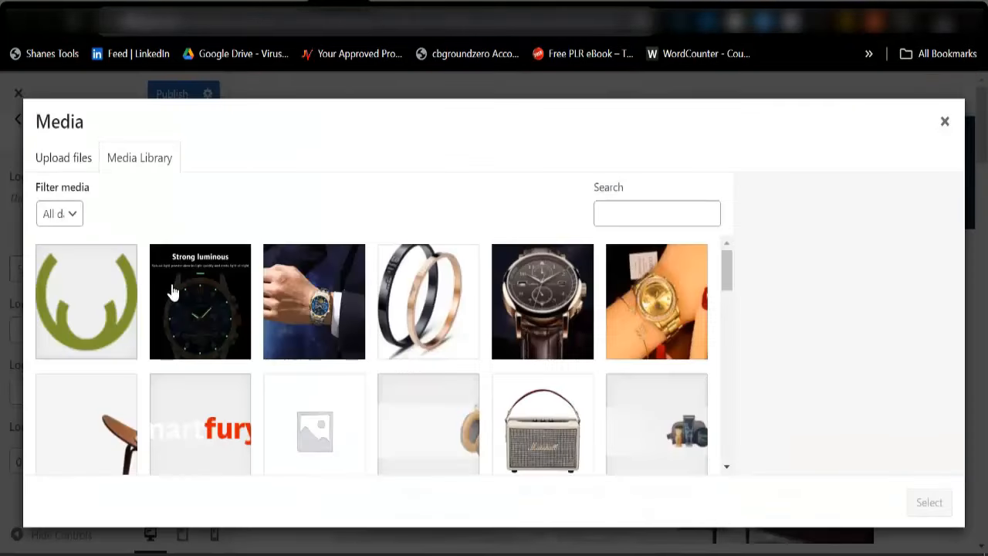
pyautogui.click(199, 434)
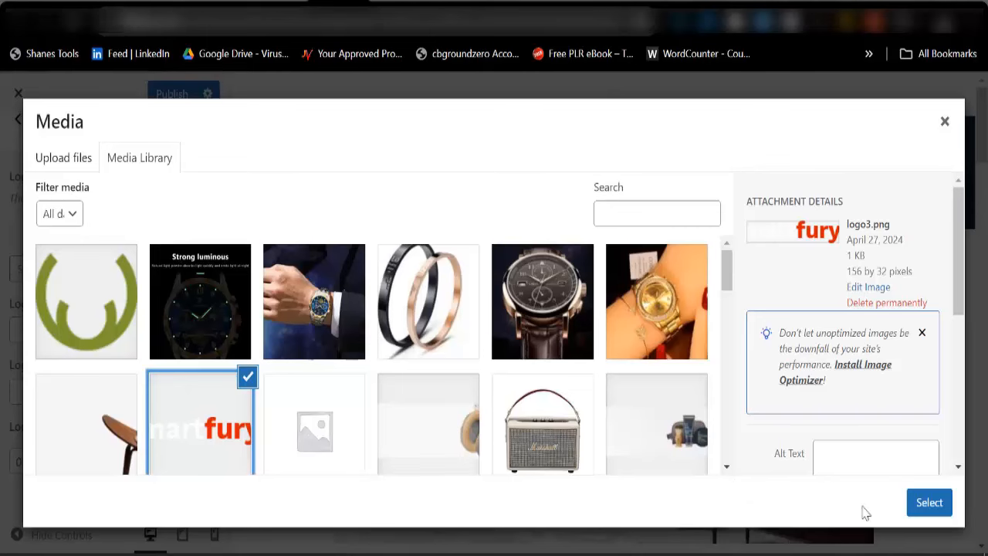
pyautogui.click(924, 509)
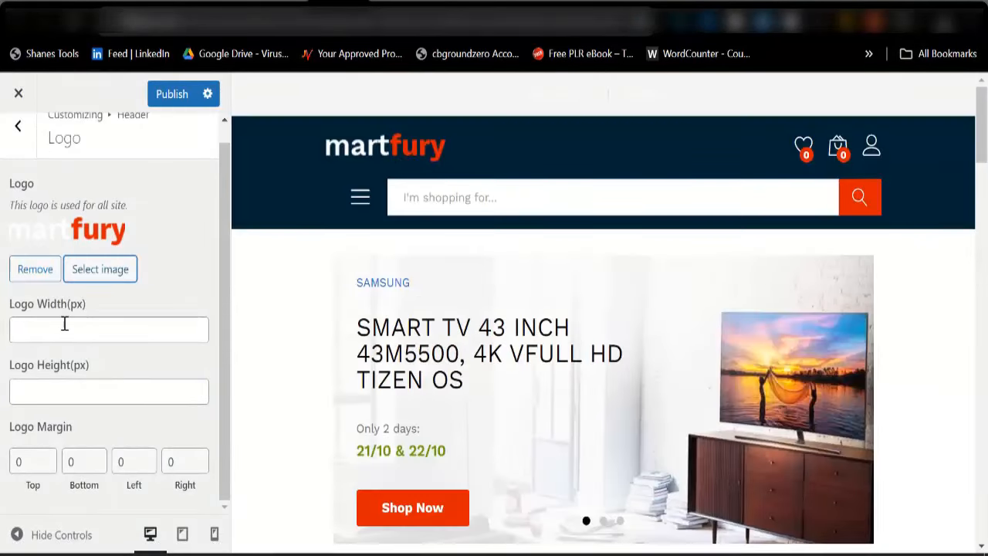
pyautogui.click(166, 93)
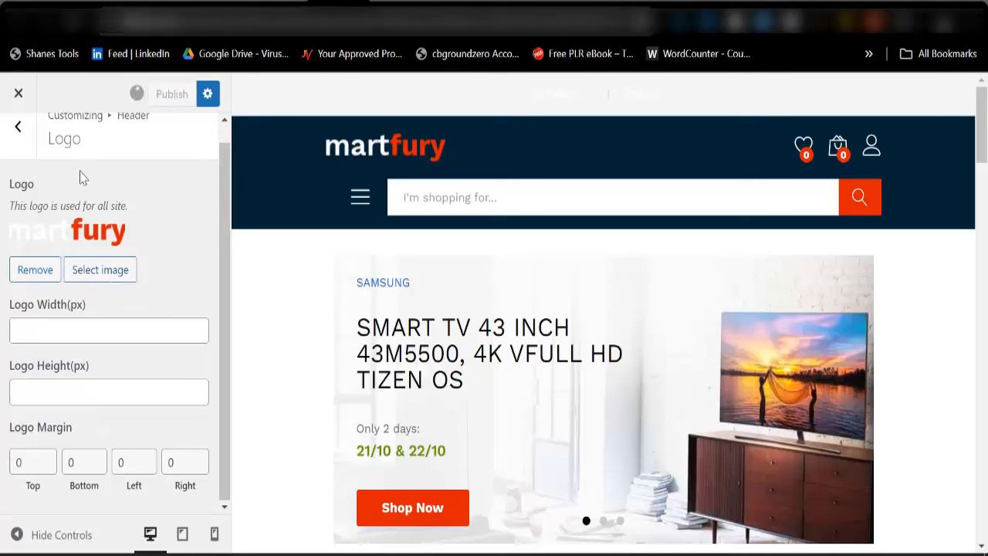
pyautogui.click(19, 130)
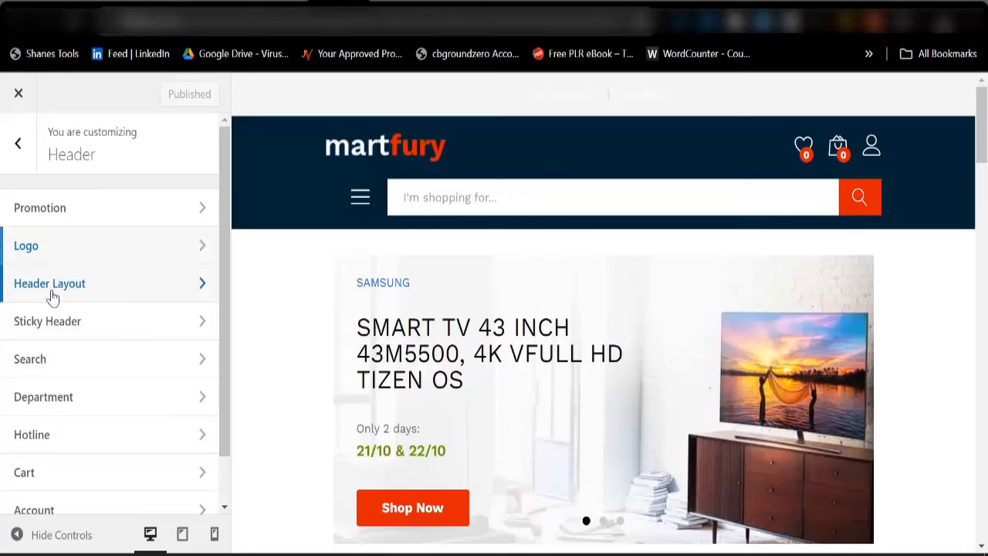
# Uncheck Account under the Header Layout elements and publish, keeping Search, WishList, Cart and Department Menu
pyautogui.click(53, 298)
pyautogui.scroll(-1, 62, 436)
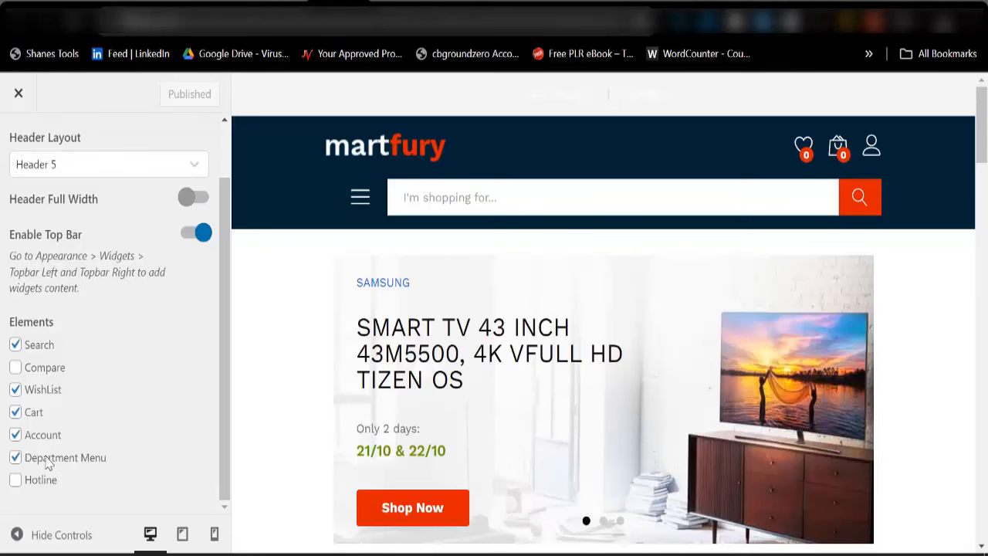
pyautogui.click(15, 435)
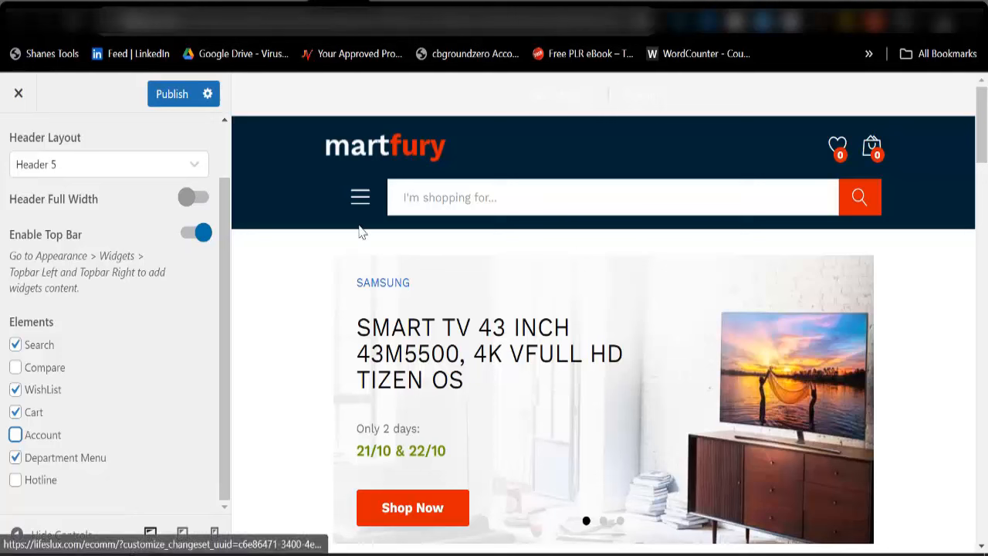
pyautogui.click(172, 94)
pyautogui.scroll(2, 33, 236)
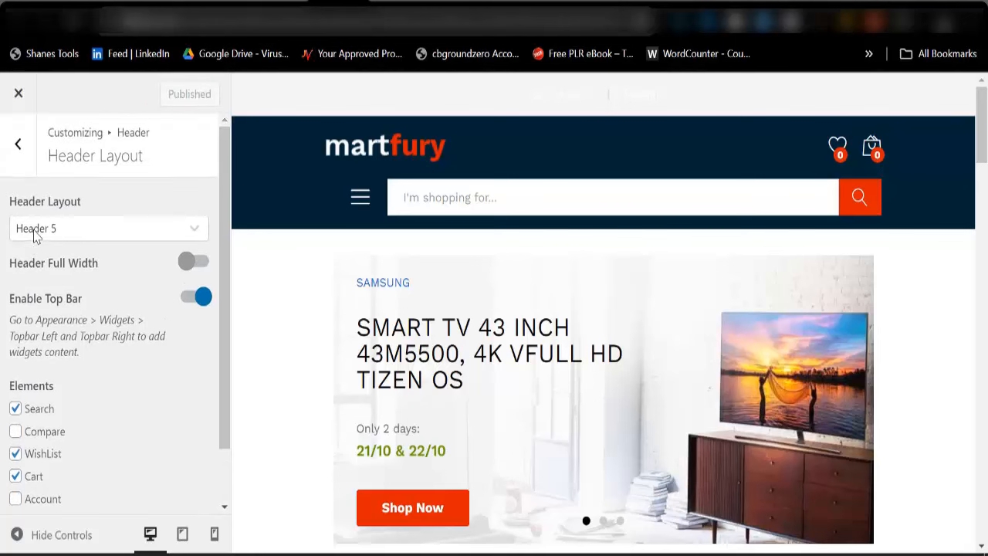
pyautogui.click(18, 144)
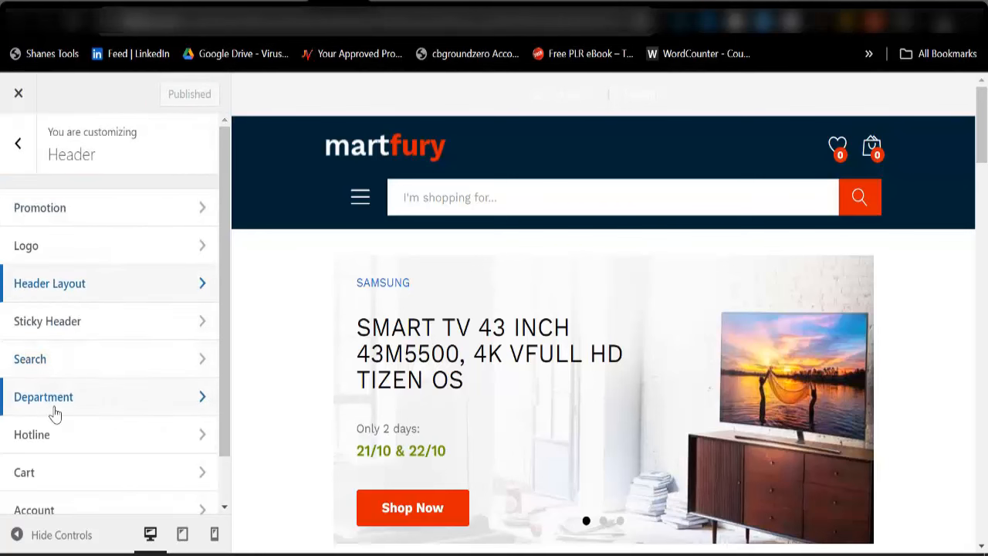
# Inspect the Hotline settings and its number, then return to the main Customizer sections
pyautogui.scroll(-1, 55, 409)
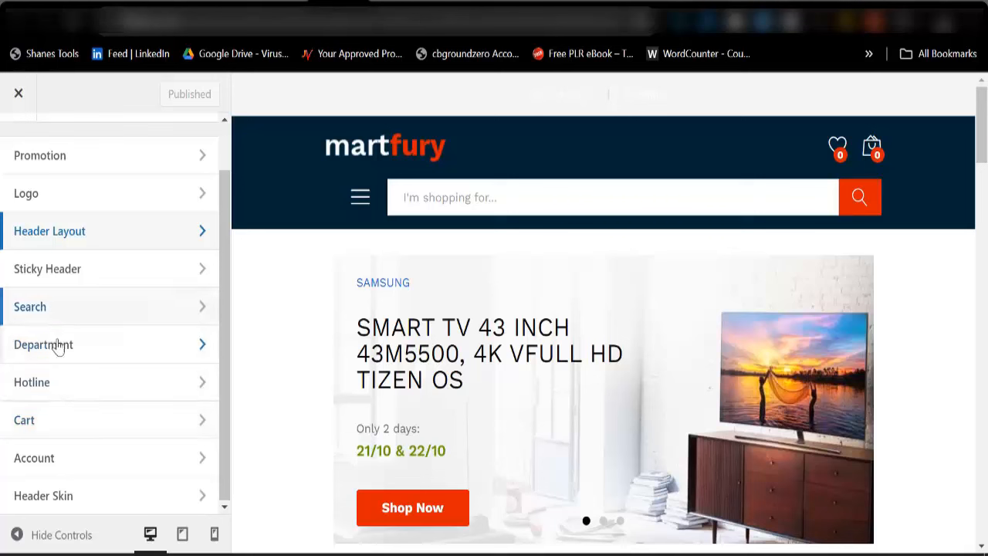
pyautogui.click(32, 383)
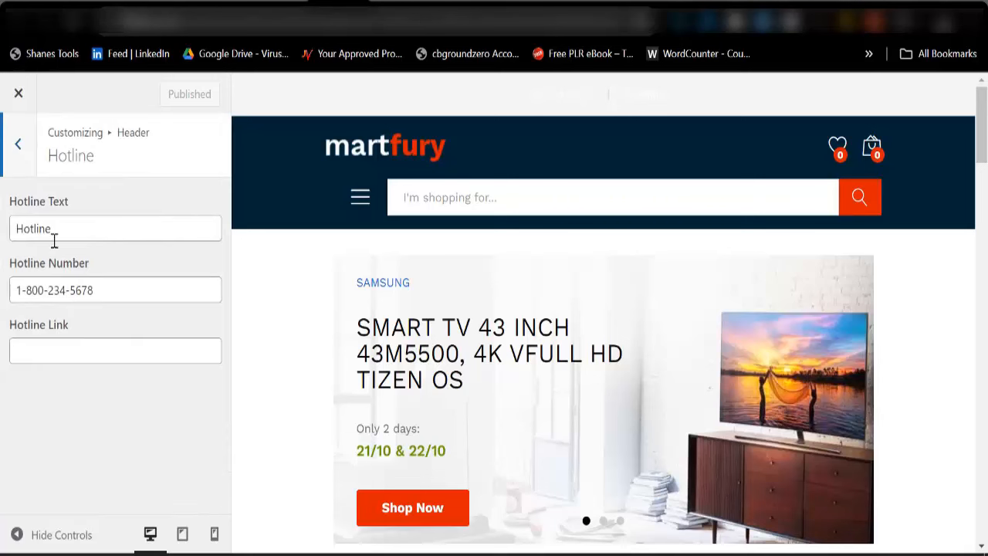
pyautogui.moveTo(24, 291); pyautogui.dragTo(116, 294)
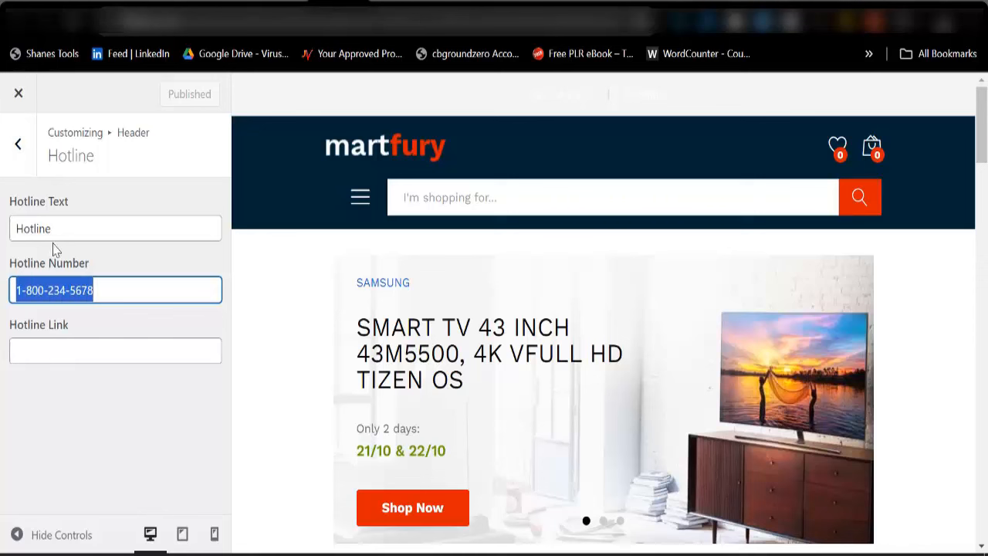
pyautogui.click(18, 147)
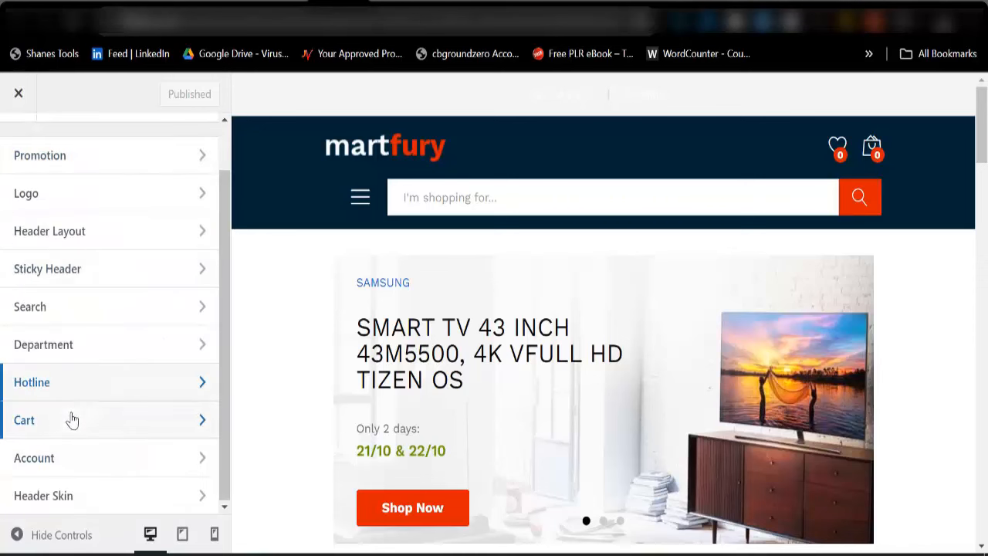
pyautogui.scroll(2, 71, 417)
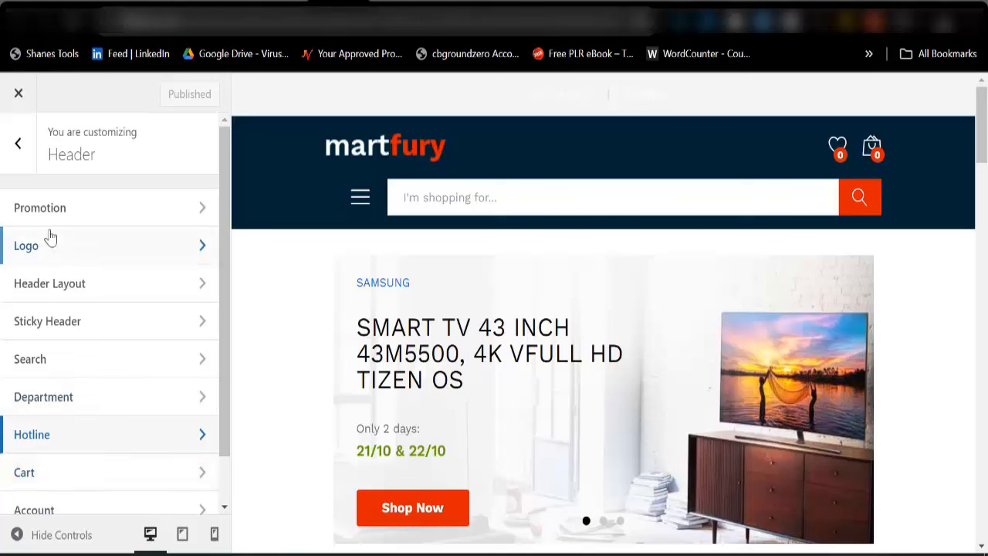
pyautogui.click(26, 153)
# Browse the Mobile logo and mobile header settings, then go to the Widgets panel
pyautogui.scroll(-3, 59, 452)
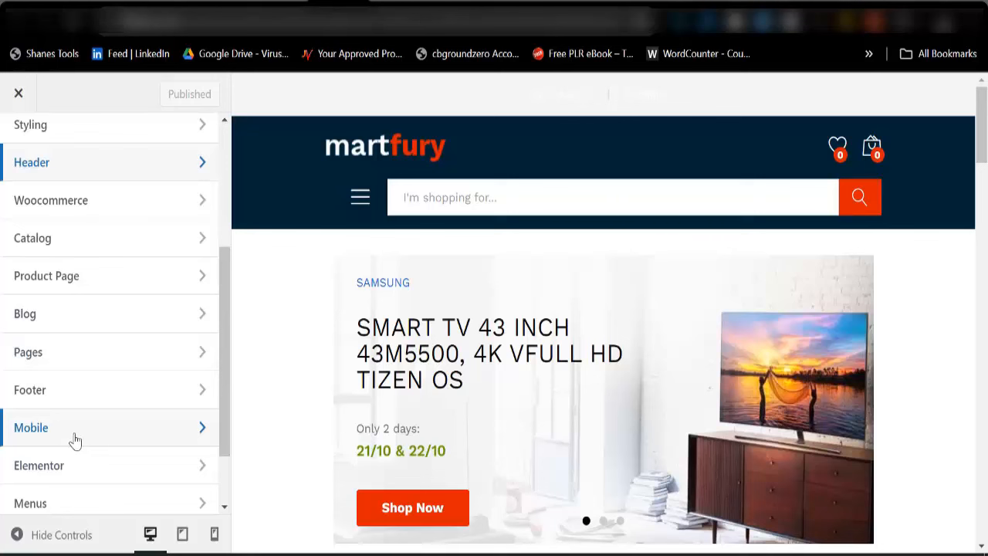
pyautogui.click(78, 436)
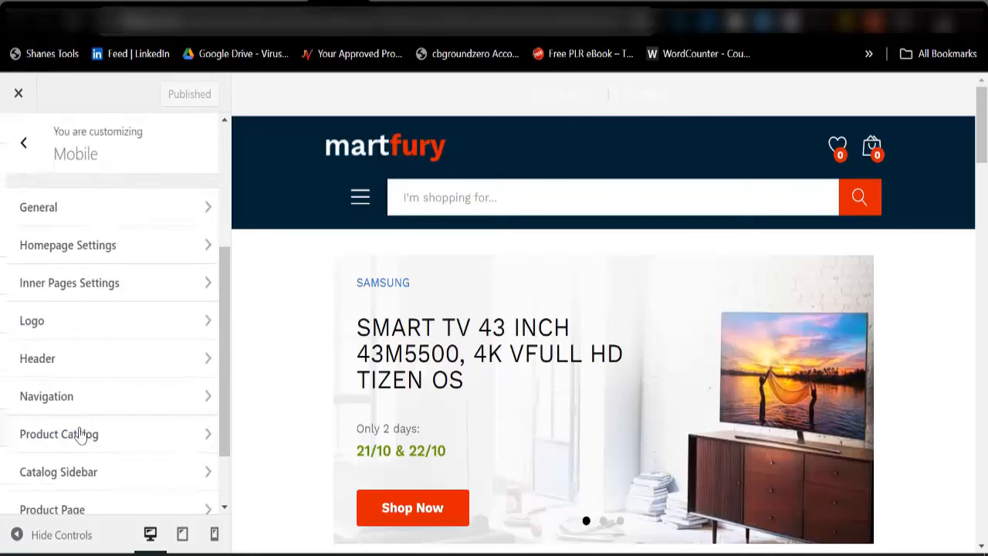
pyautogui.click(58, 328)
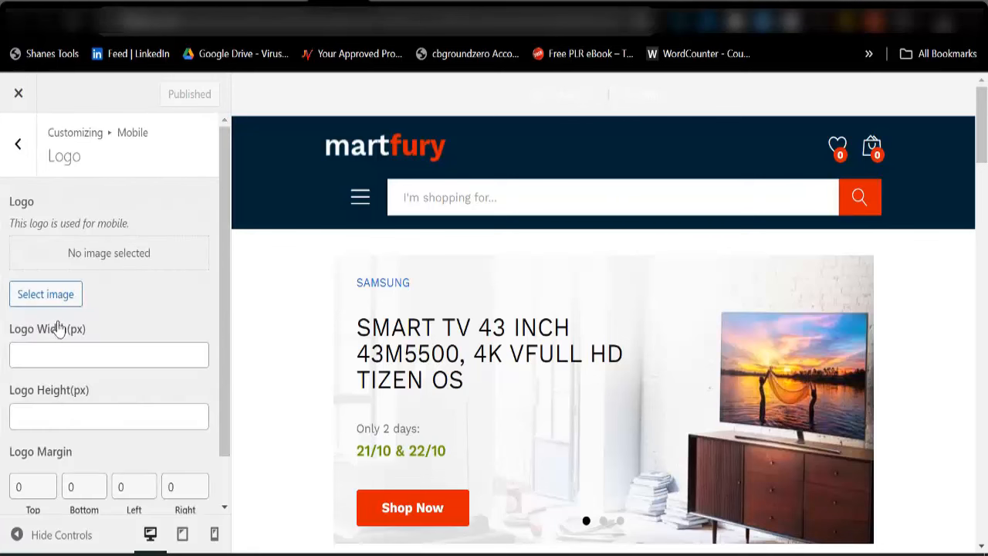
pyautogui.click(23, 144)
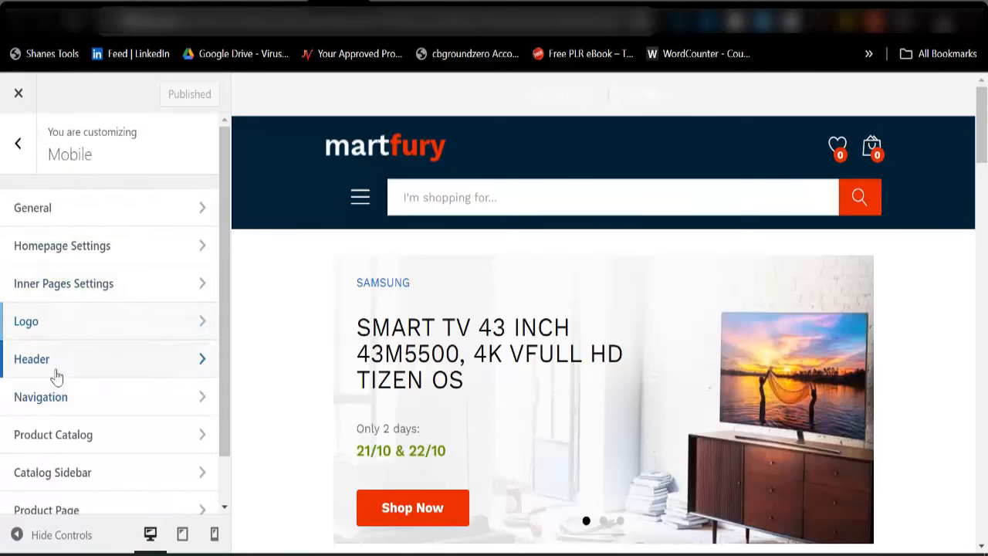
pyautogui.click(57, 377)
pyautogui.click(24, 146)
pyautogui.scroll(-2, 79, 362)
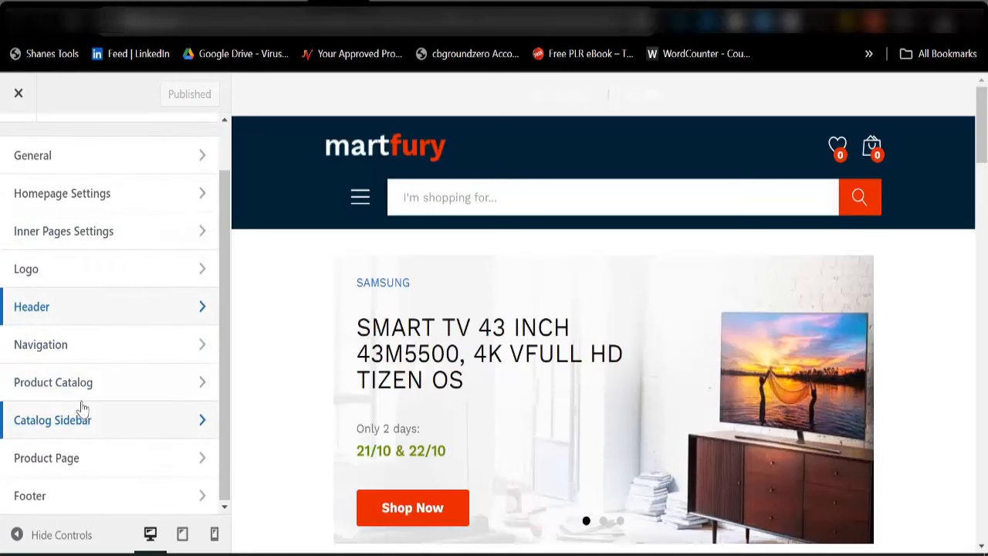
pyautogui.scroll(3, 82, 408)
pyautogui.click(23, 144)
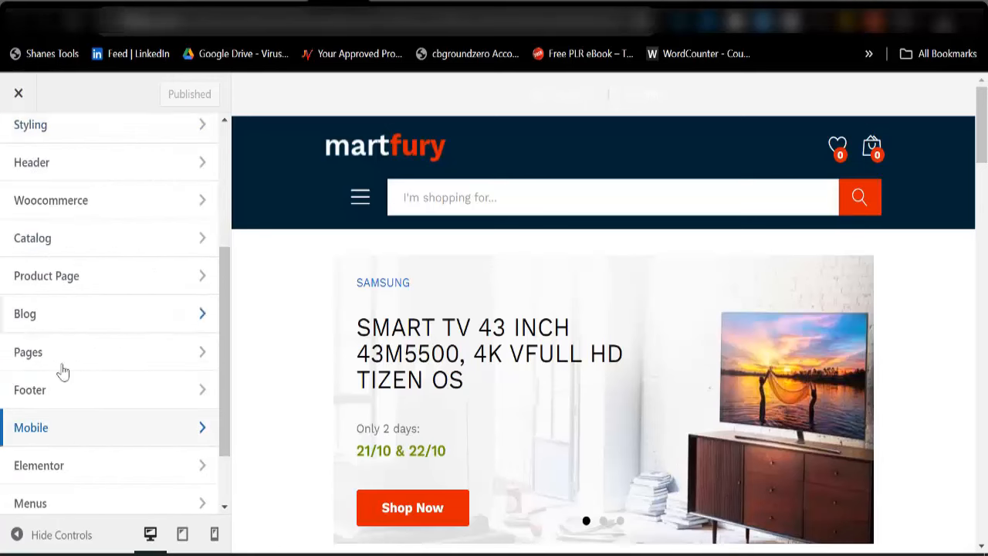
pyautogui.scroll(-2, 66, 450)
pyautogui.click(68, 460)
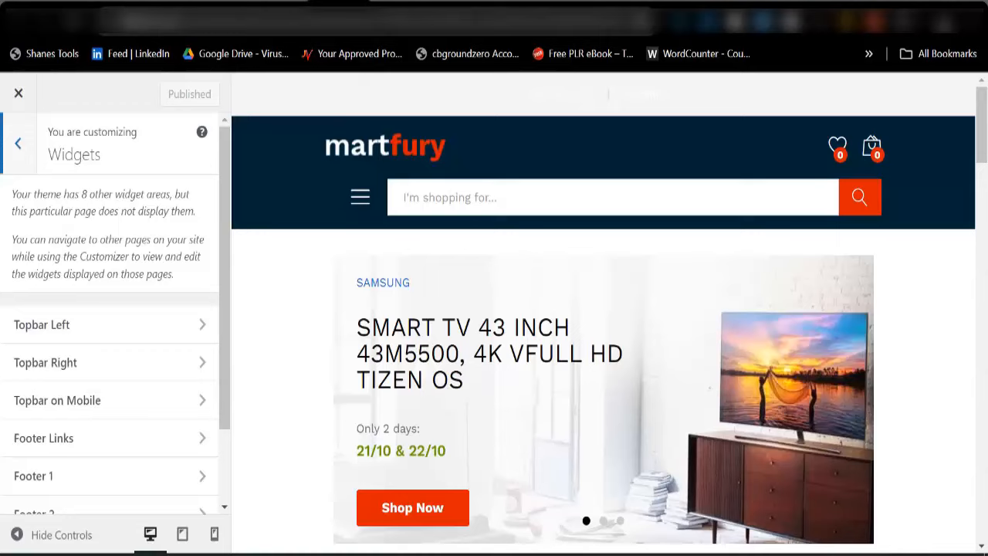
# From the product editor tab, open the live site via My Blog > Visit Site in a new tab
pyautogui.click(281, 3)
pyautogui.moveTo(76, 96)
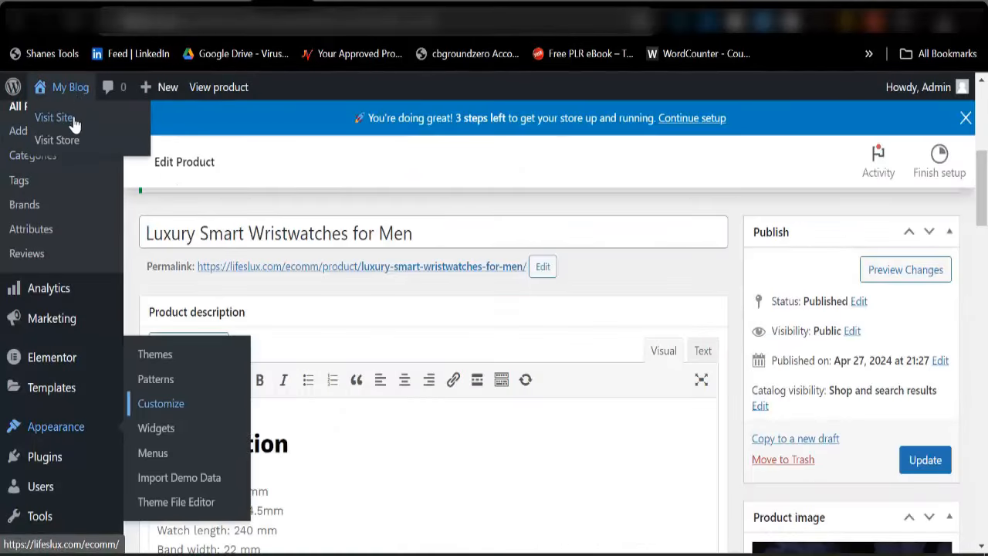
pyautogui.rightClick(98, 119)
pyautogui.click(121, 136)
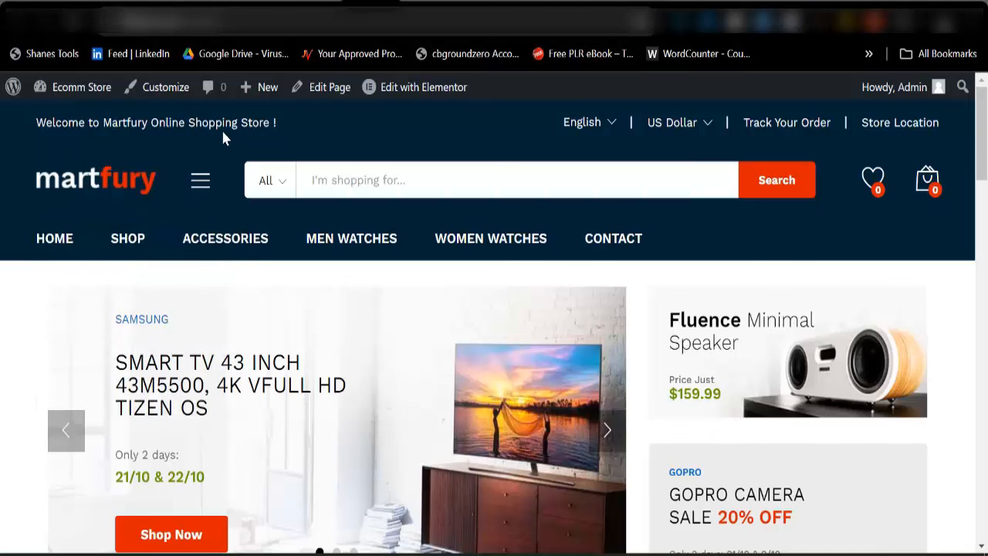
# Delete the 'Welcome to Martfury Online Shopping Store!' Custom HTML block from Topbar Left
pyautogui.moveTo(659, 137)
pyautogui.click(316, 4)
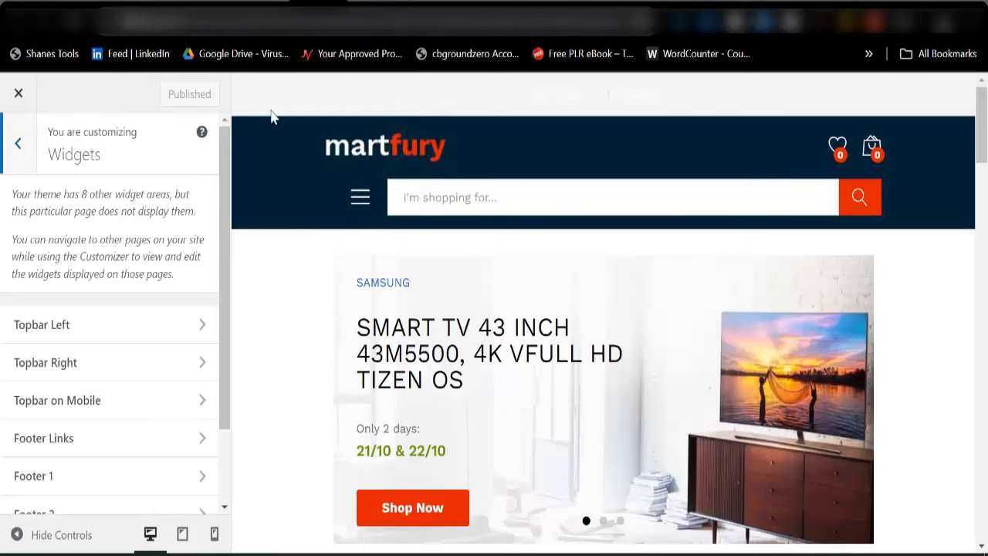
pyautogui.click(88, 337)
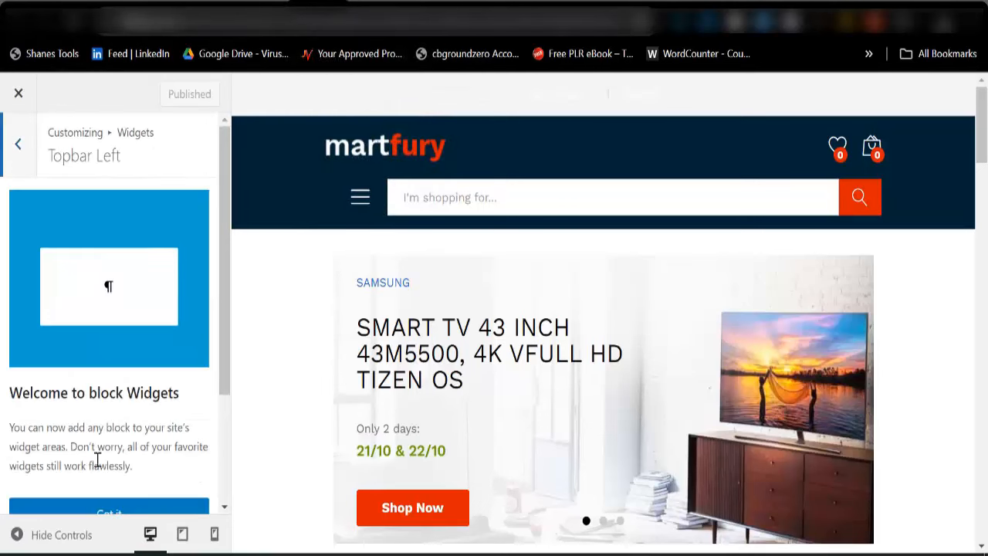
pyautogui.scroll(-2, 97, 460)
pyautogui.click(95, 375)
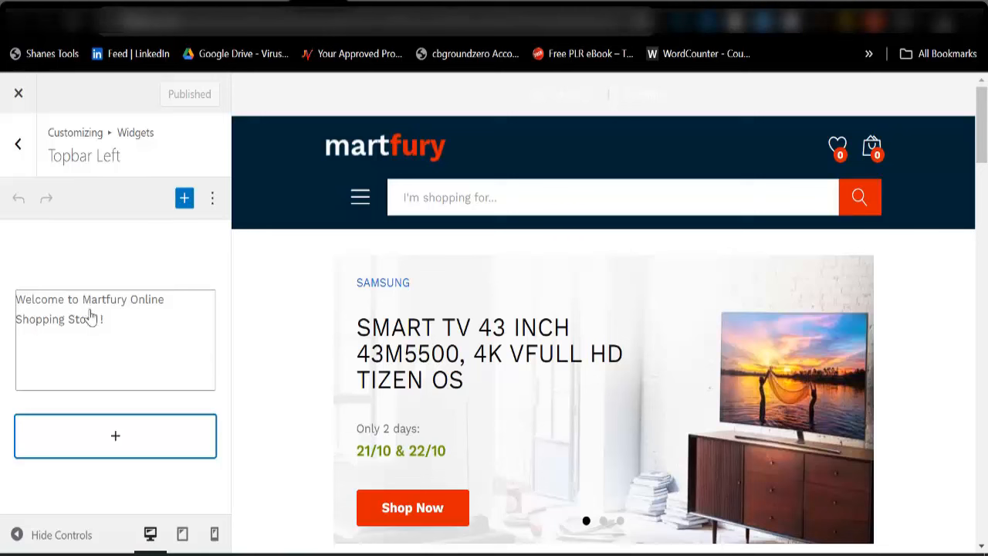
pyautogui.click(118, 330)
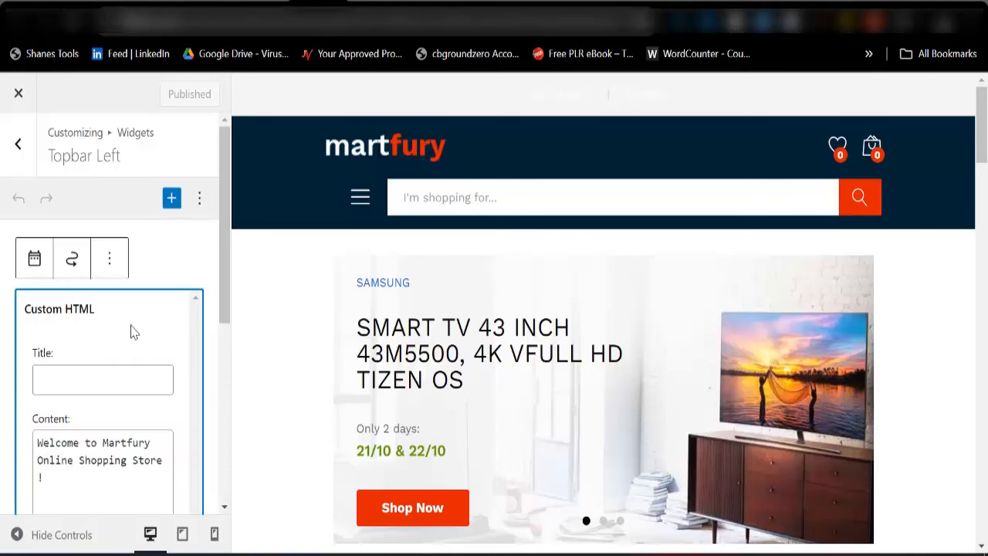
pyautogui.click(110, 264)
pyautogui.scroll(-3, 142, 516)
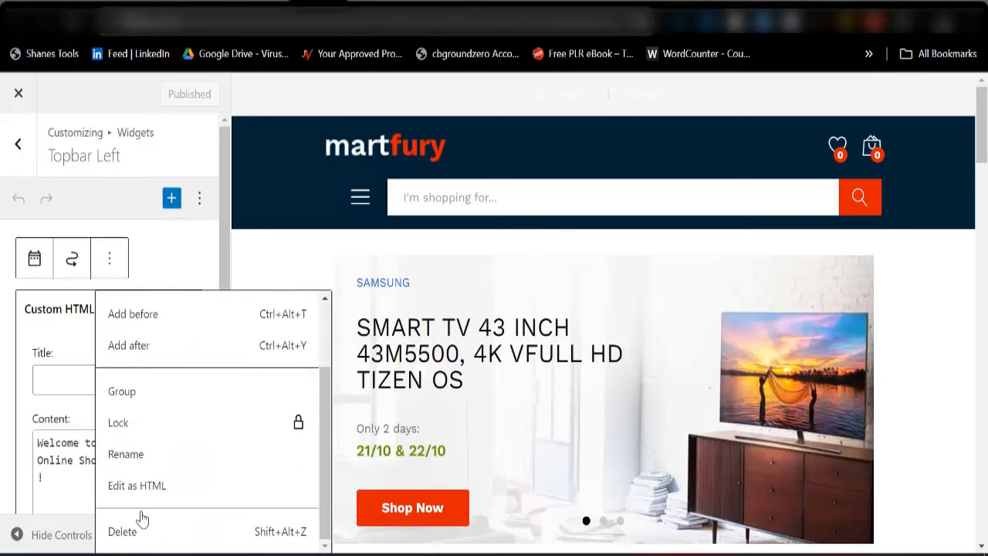
pyautogui.click(133, 536)
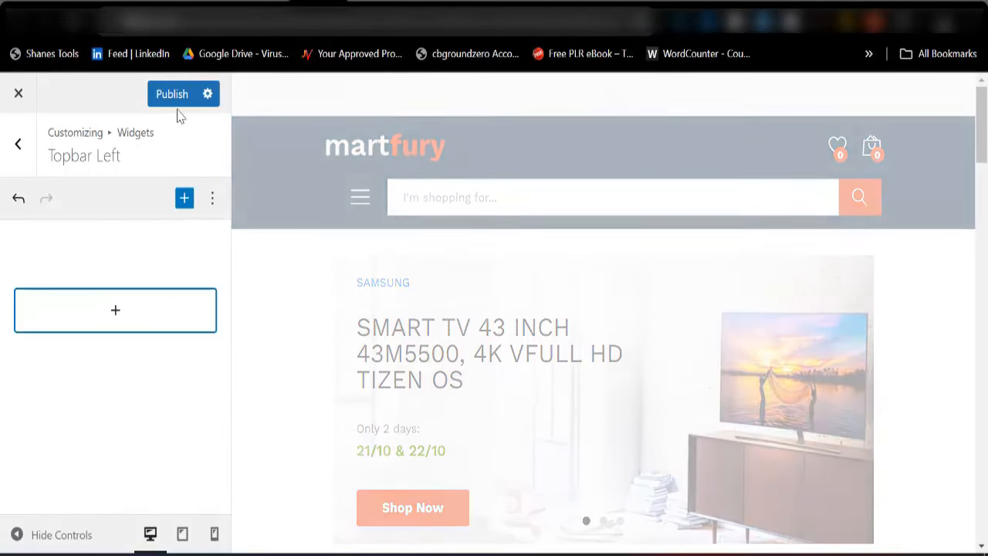
pyautogui.click(19, 148)
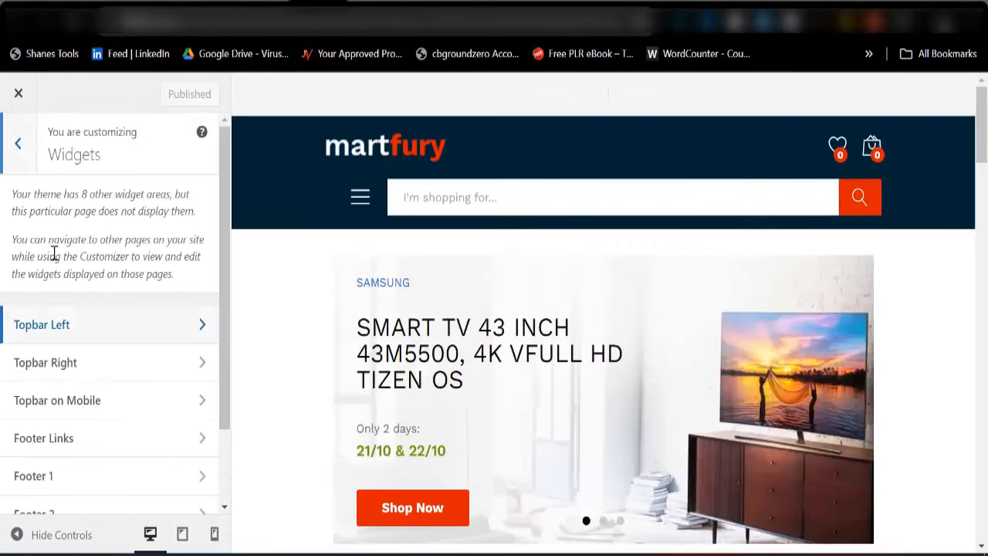
# Delete the English language and US Dollar currency widgets from Topbar Right
pyautogui.click(65, 371)
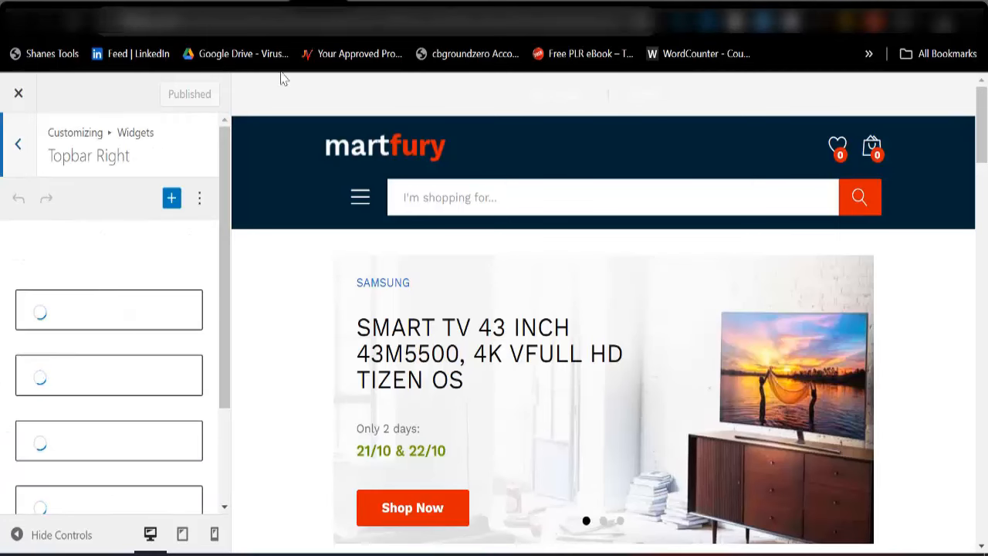
pyautogui.click(378, 2)
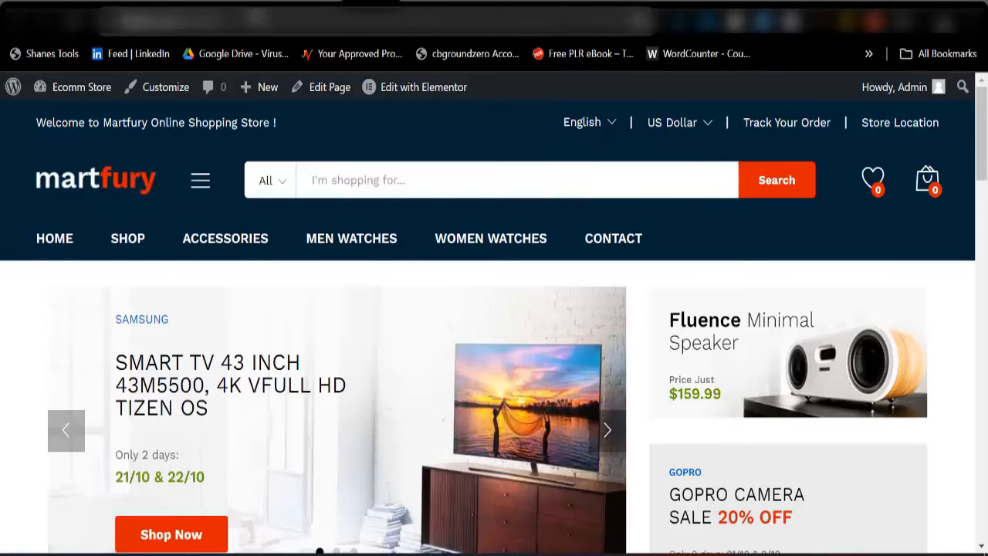
pyautogui.click(347, 20)
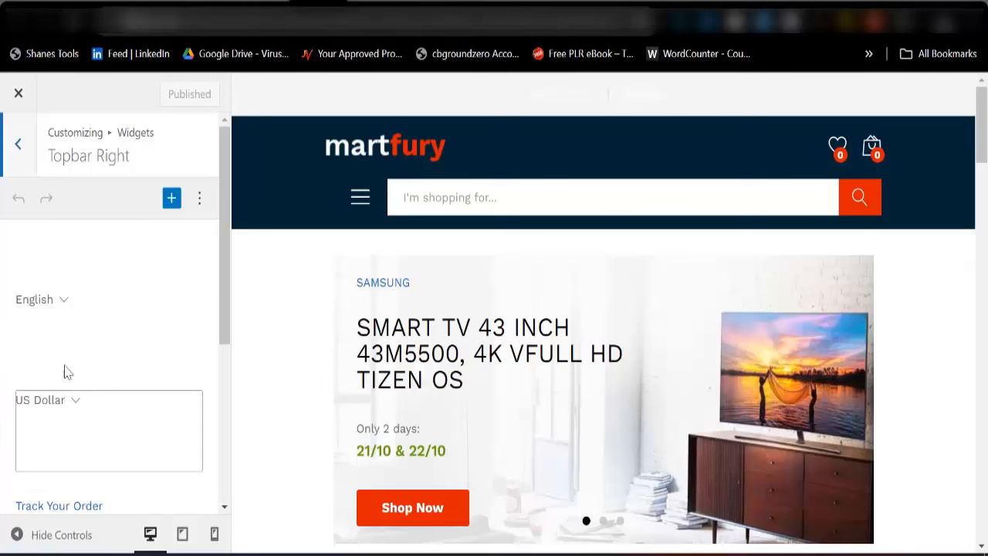
pyautogui.click(85, 327)
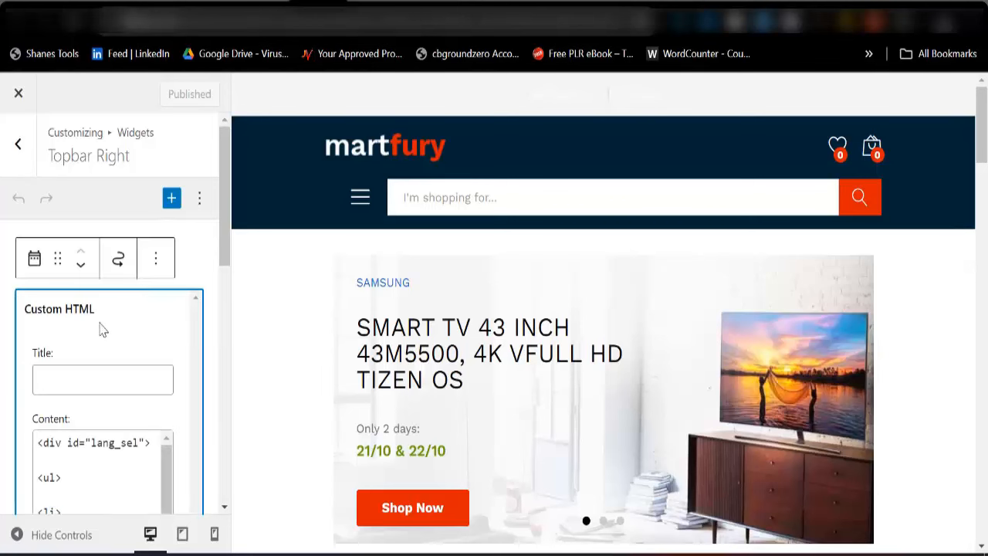
pyautogui.click(154, 271)
pyautogui.scroll(-2, 175, 518)
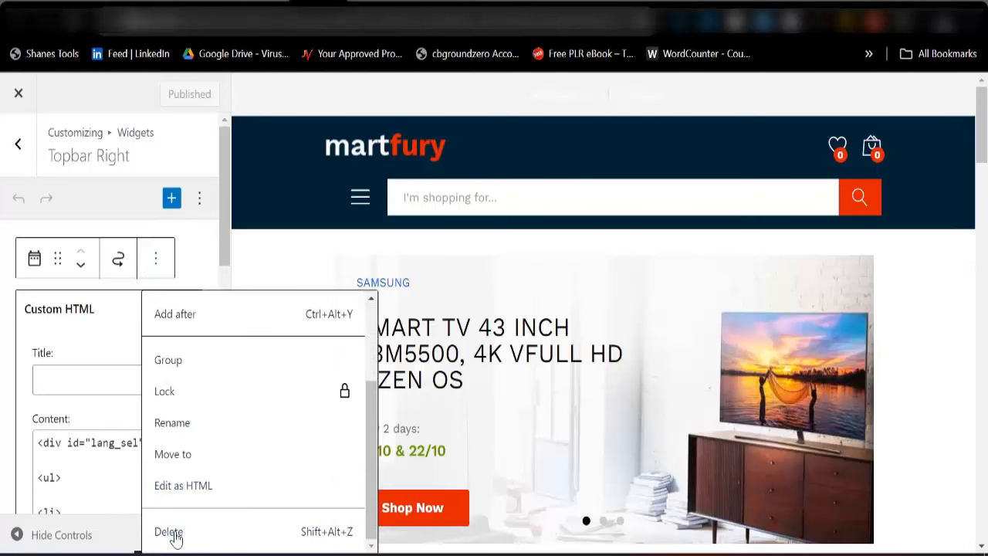
pyautogui.click(169, 532)
pyautogui.click(88, 332)
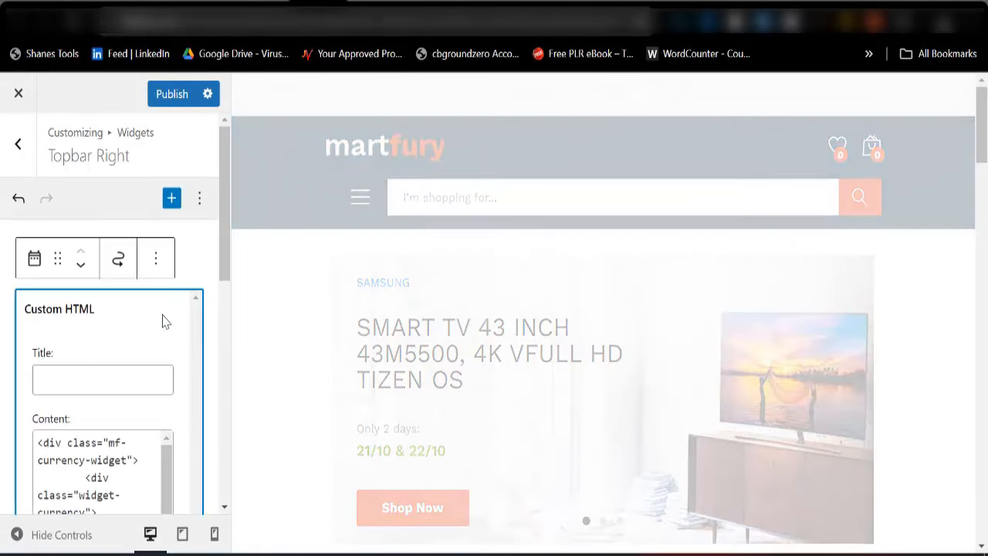
pyautogui.click(157, 270)
pyautogui.scroll(-2, 177, 481)
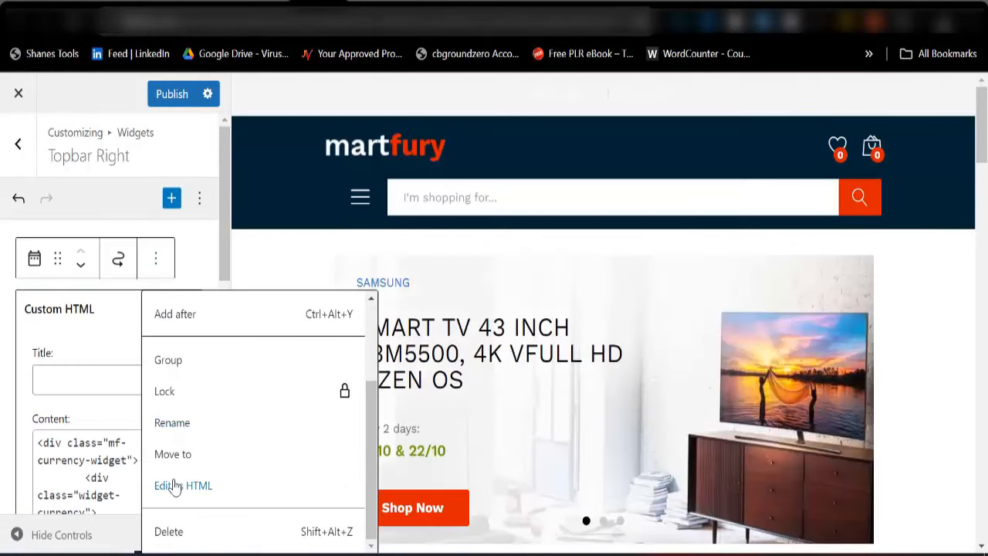
pyautogui.click(183, 531)
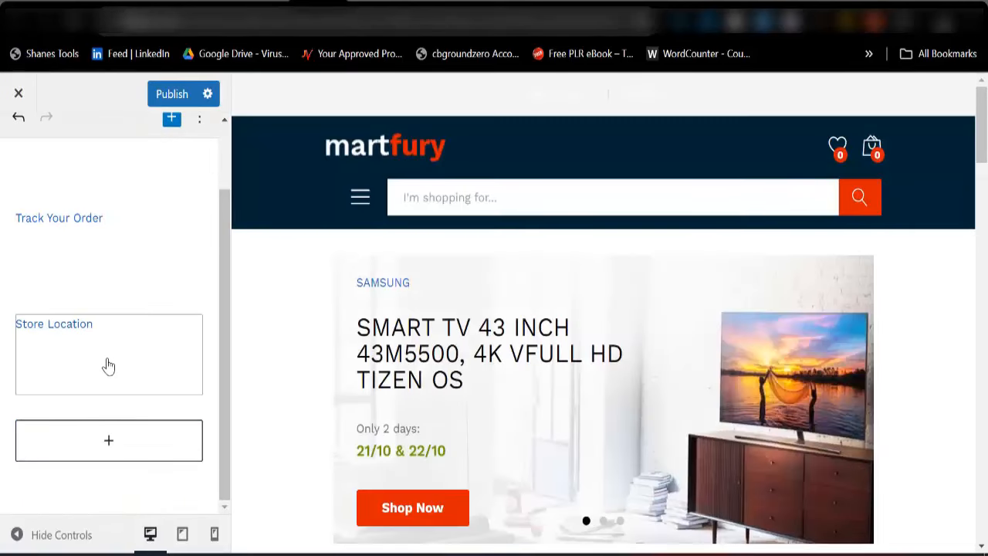
# Delete the Store Location block, publish, and view the live storefront's footer
pyautogui.click(108, 361)
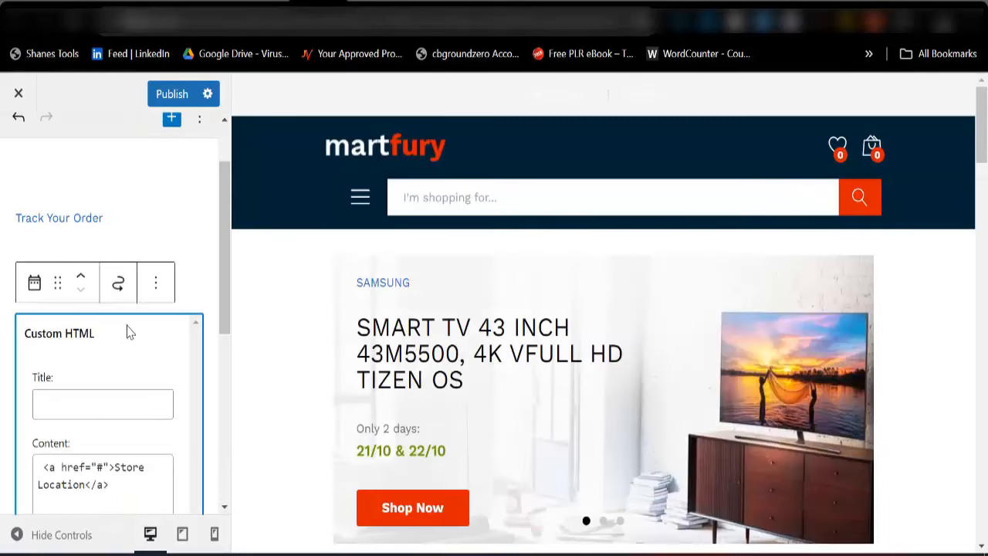
pyautogui.click(156, 286)
pyautogui.scroll(-3, 170, 494)
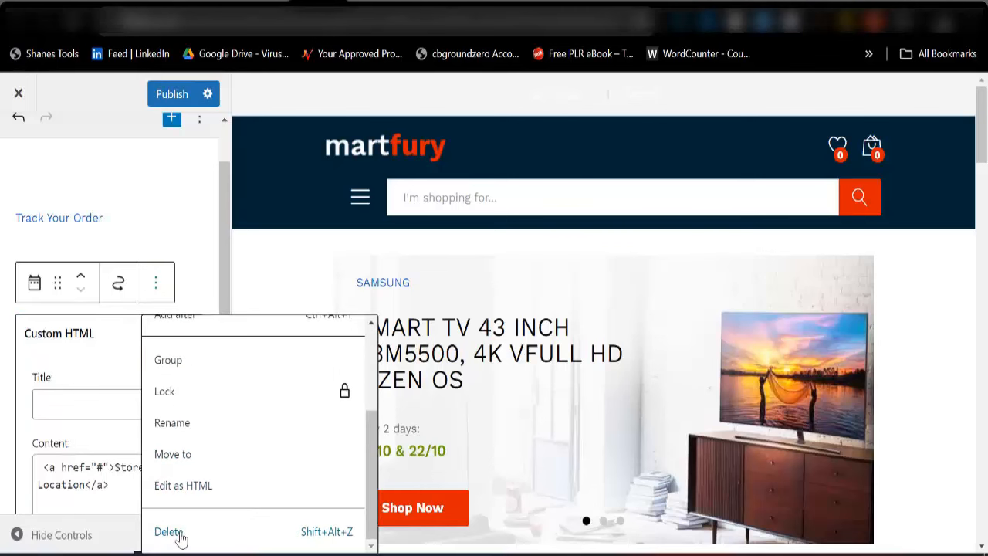
pyautogui.press('Return')
pyautogui.click(170, 94)
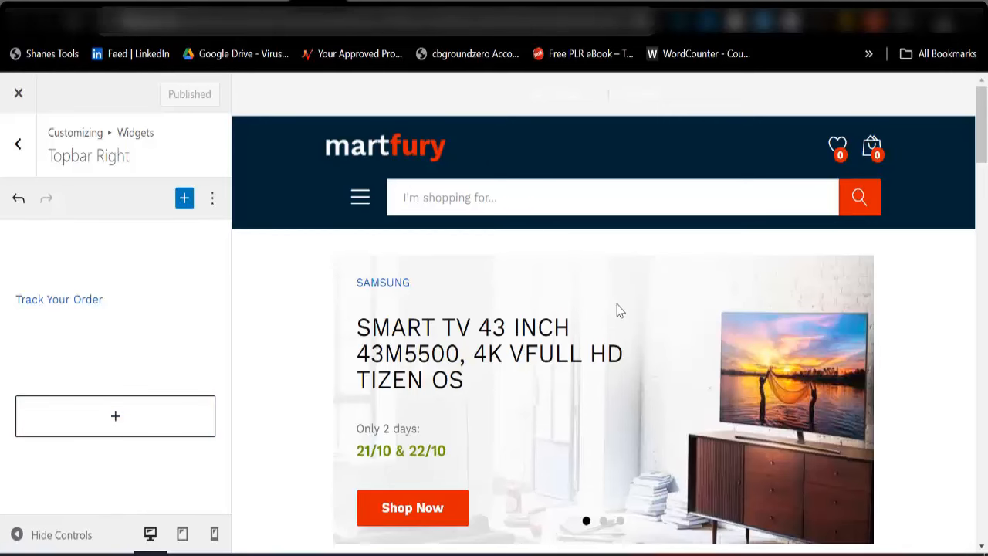
pyautogui.click(367, 4)
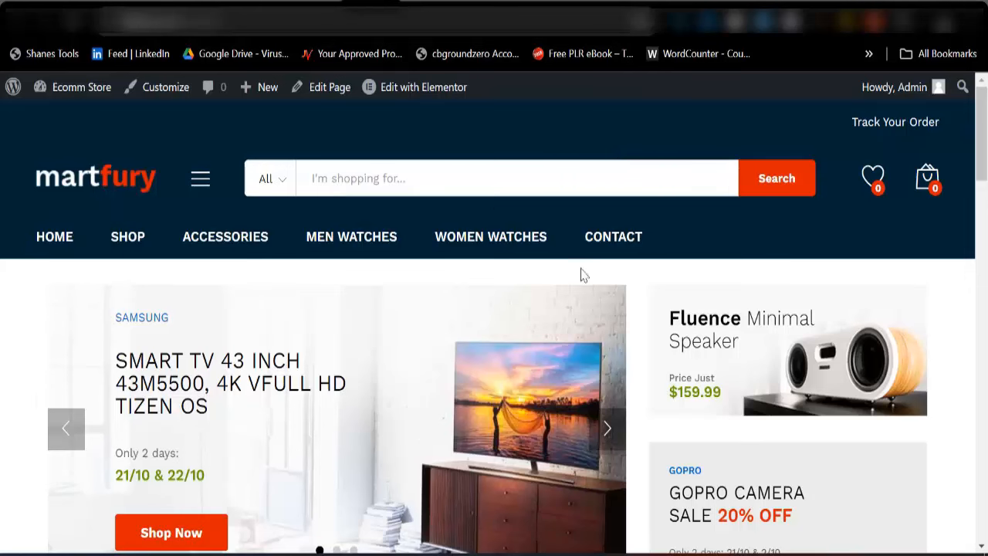
pyautogui.scroll(-15, 535, 330)
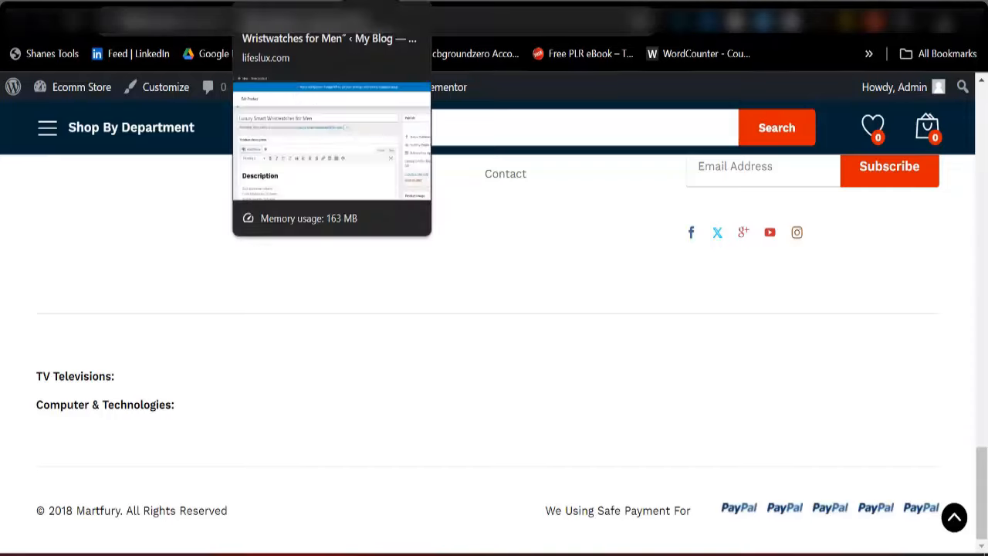
# Open the Footer Links widget area and compare it with the live store's footer
pyautogui.click(293, 20)
pyautogui.click(14, 165)
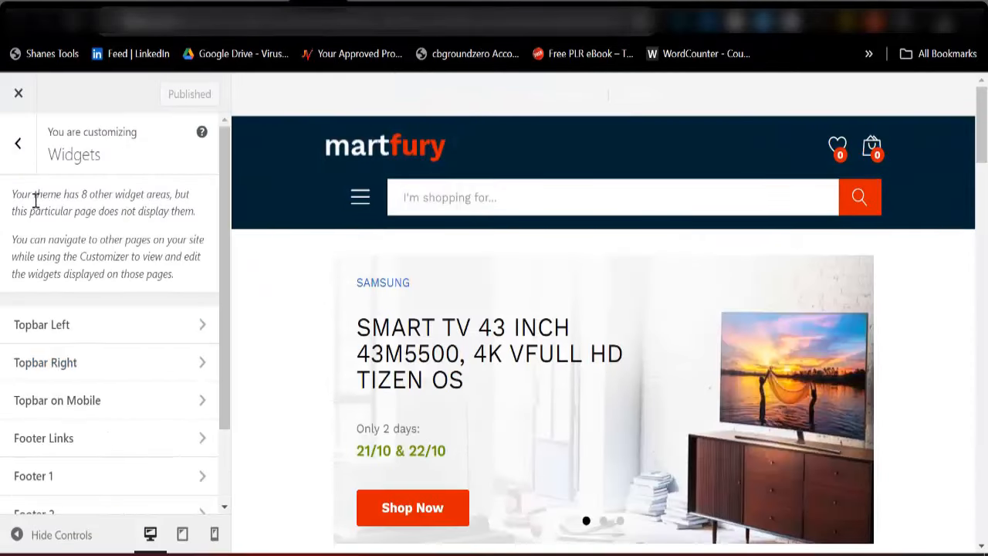
pyautogui.scroll(-2, 69, 440)
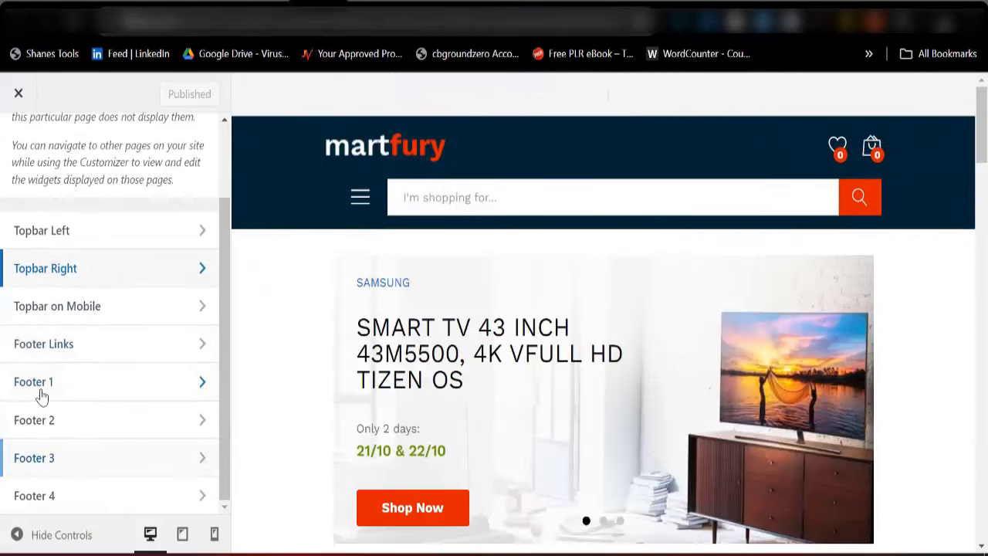
pyautogui.click(56, 355)
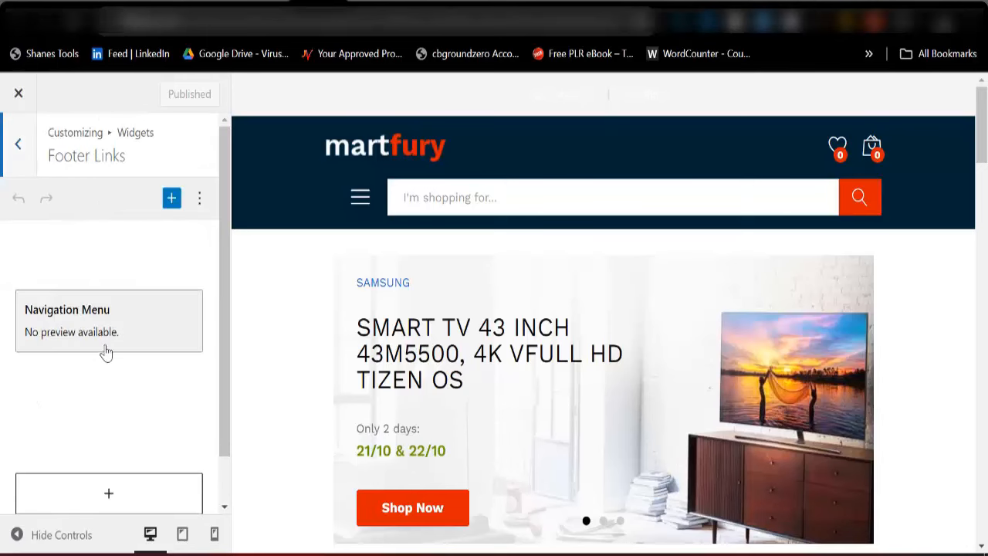
pyautogui.scroll(-1, 112, 386)
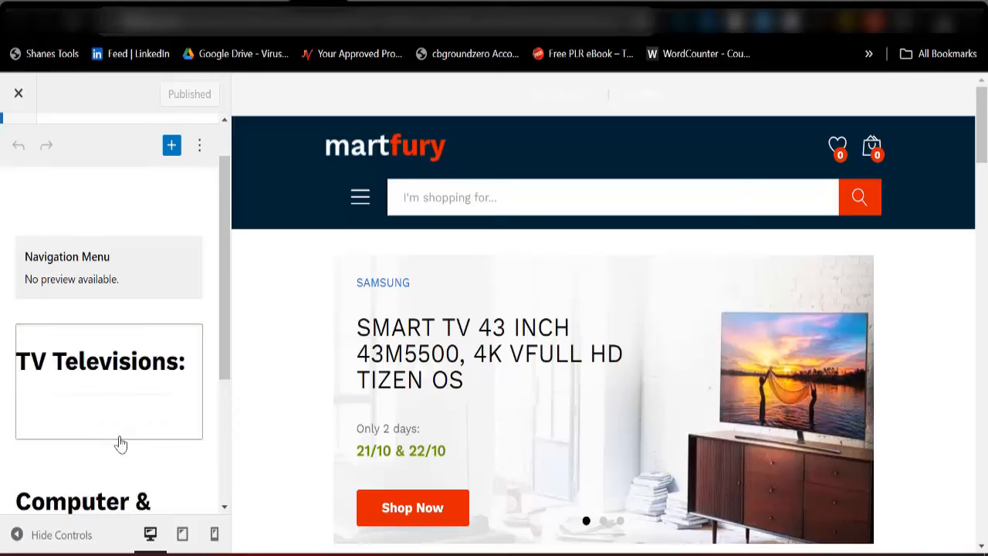
pyautogui.click(360, 3)
pyautogui.scroll(1, 210, 437)
pyautogui.scroll(1, 139, 463)
pyautogui.scroll(-2, 77, 464)
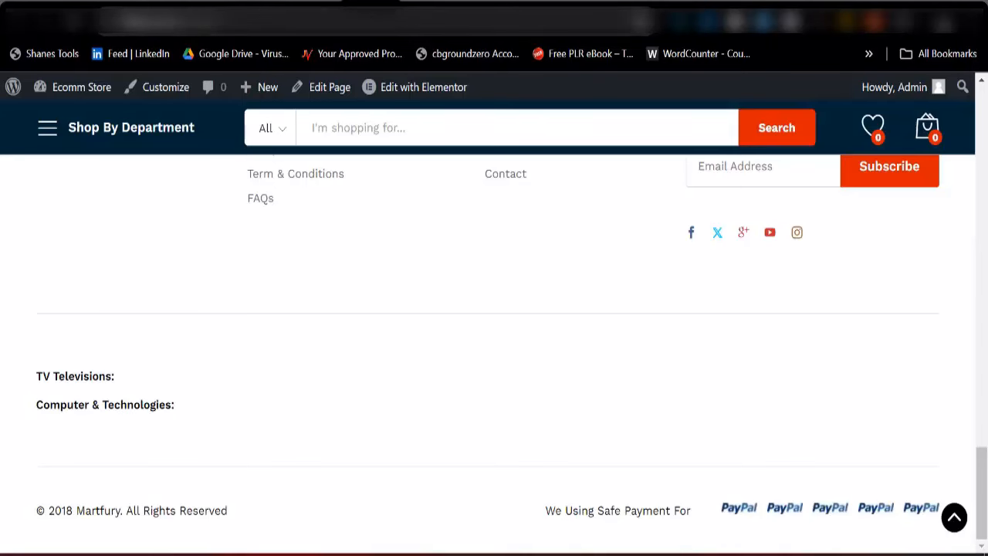
pyautogui.click(317, 3)
# Delete the Computer & Technologies, TV Televisions and Consumer Electric menu widgets and publish
pyautogui.click(174, 301)
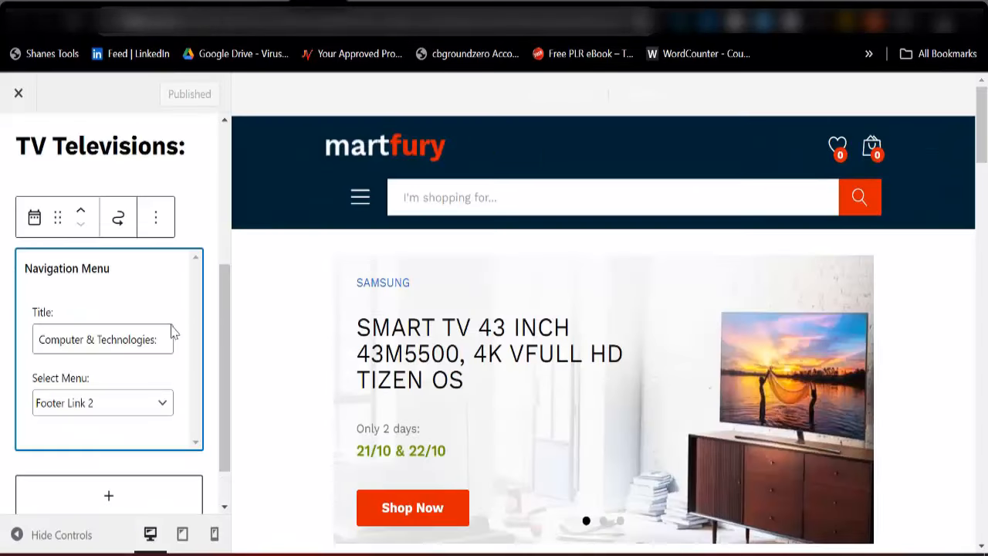
pyautogui.click(164, 222)
pyautogui.scroll(-2, 178, 524)
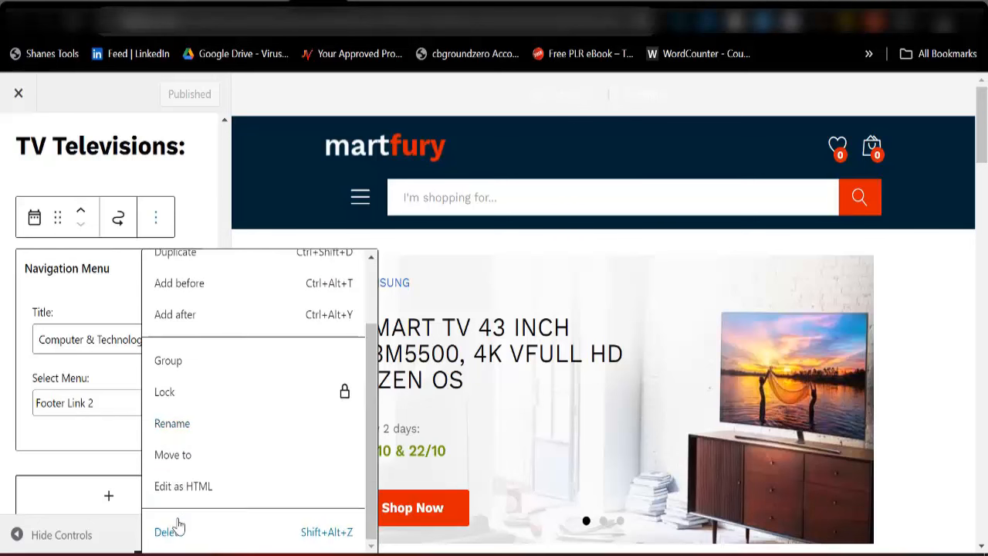
pyautogui.hotkey('shift', 'alt', 'z')
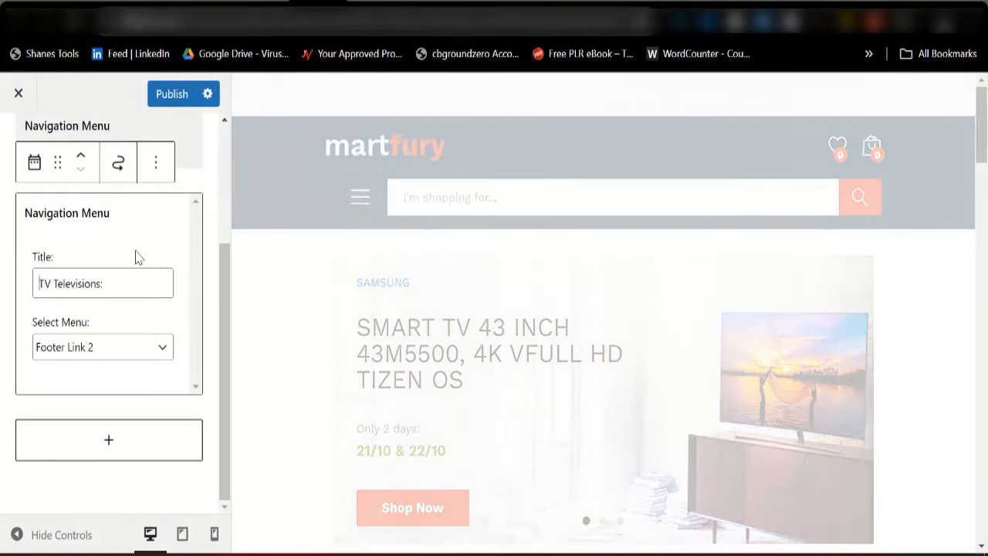
pyautogui.click(142, 245)
pyautogui.click(155, 175)
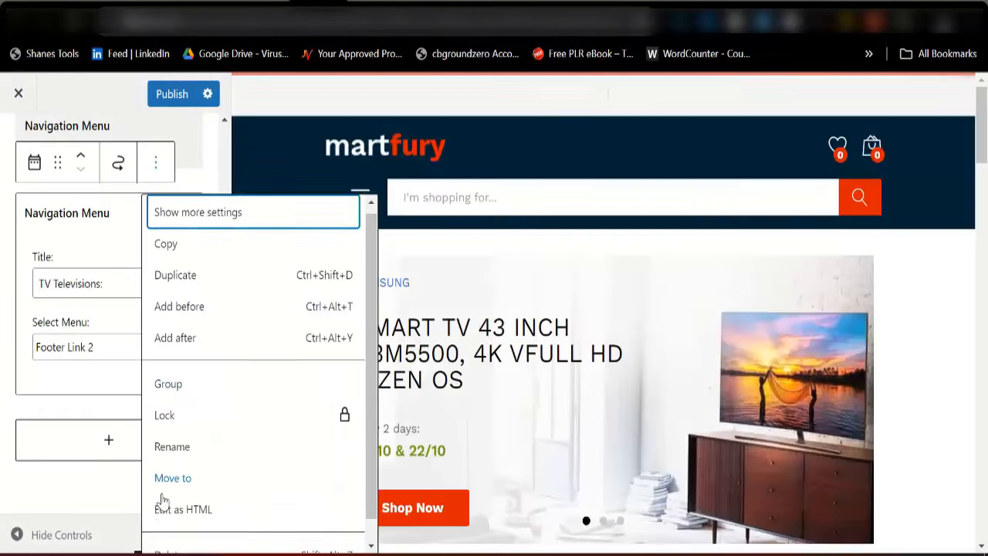
pyautogui.scroll(-2, 162, 510)
pyautogui.hotkey('shift', 'alt', 'z')
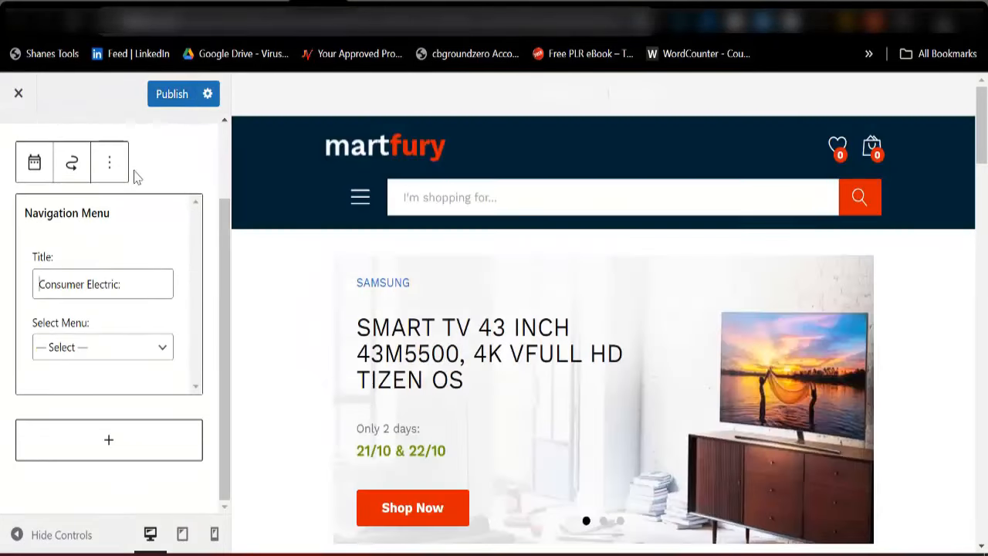
pyautogui.click(116, 171)
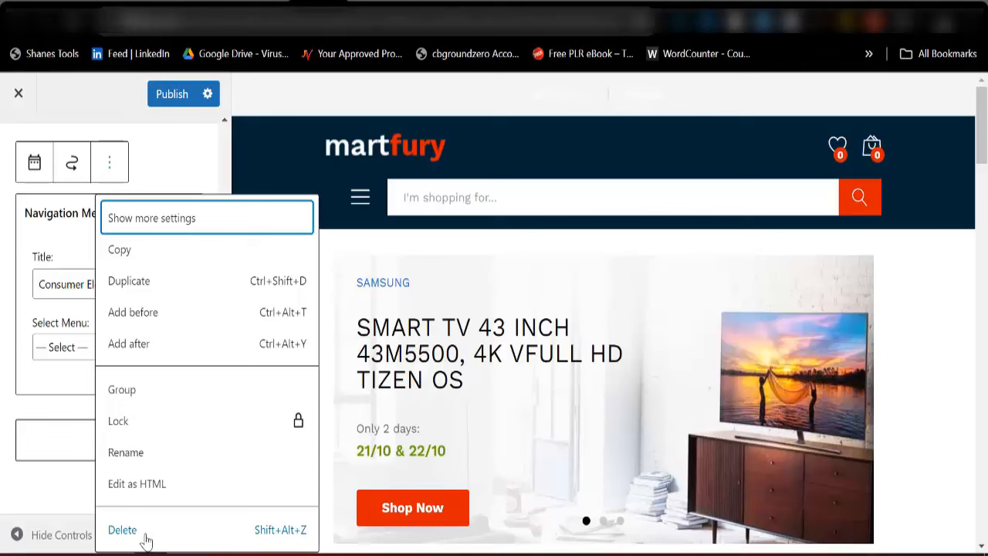
pyautogui.click(143, 528)
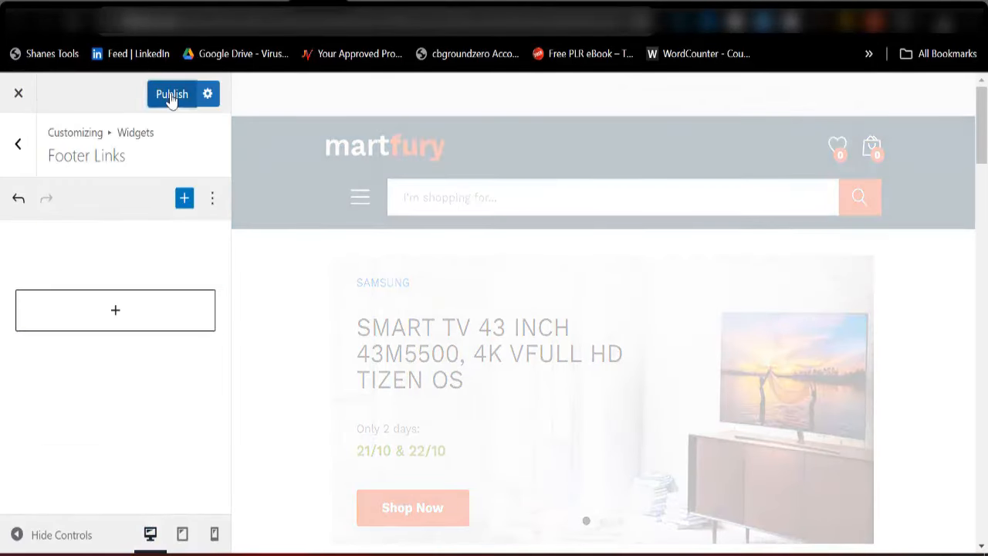
pyautogui.click(171, 95)
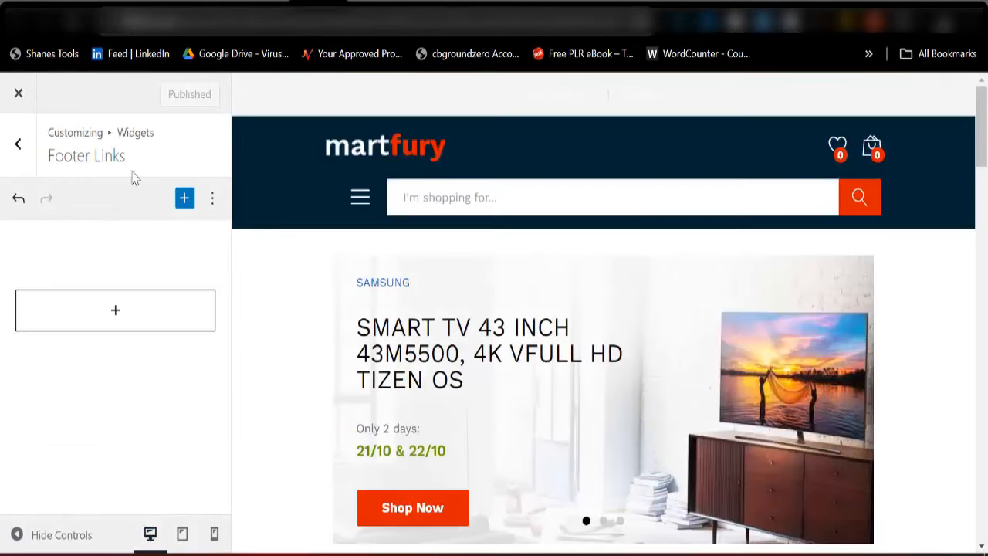
pyautogui.click(18, 147)
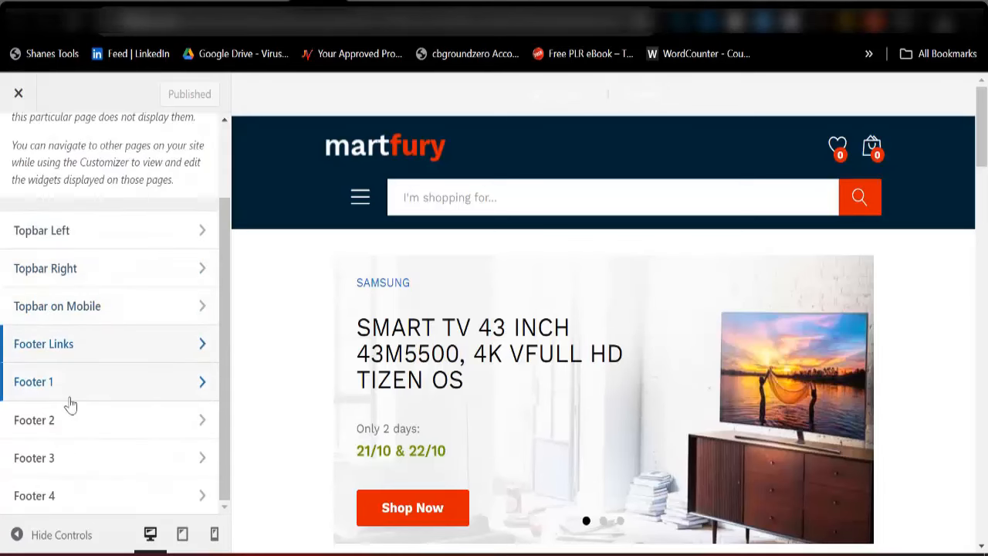
# Delete the Quick Links navigation menu block from Footer 1 and publish
pyautogui.click(71, 395)
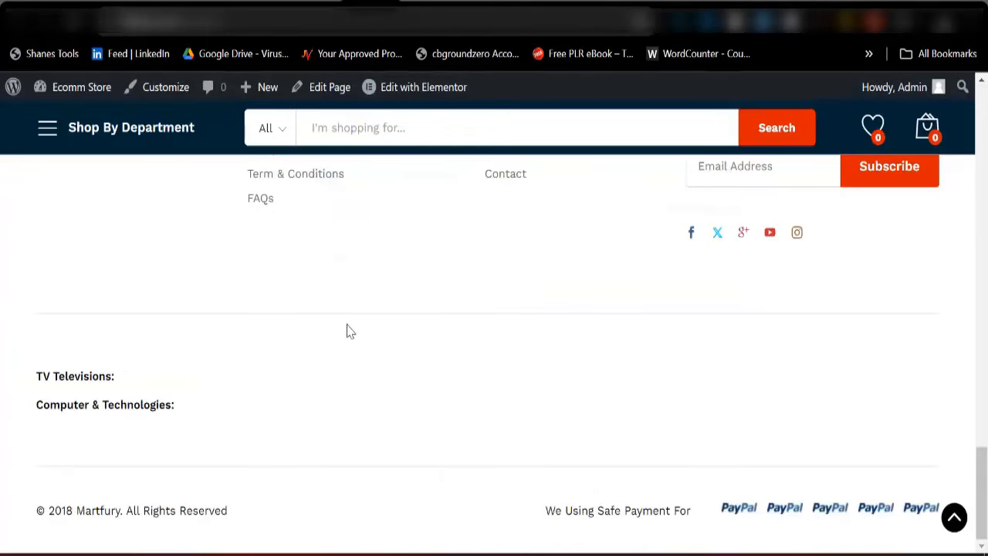
pyautogui.scroll(5, 241, 403)
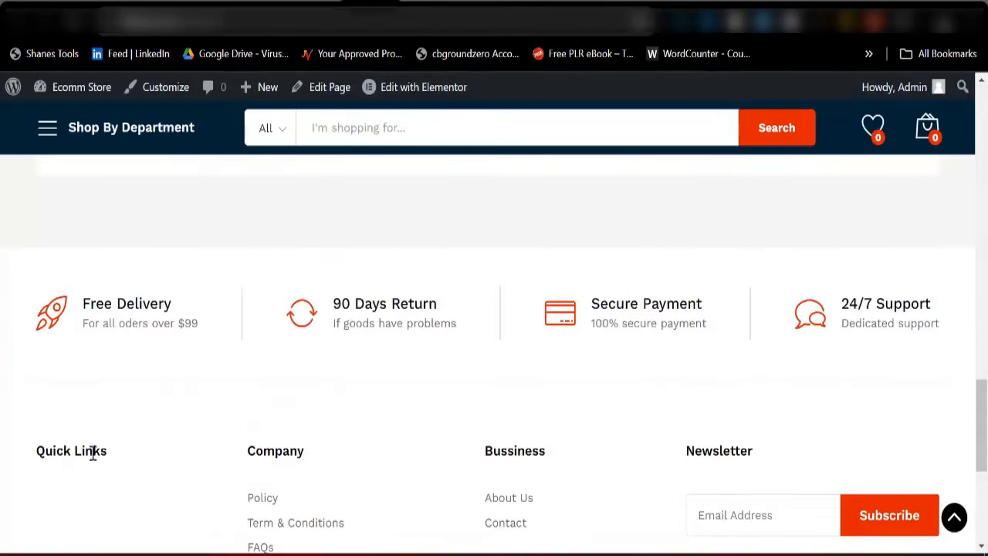
pyautogui.click(307, 15)
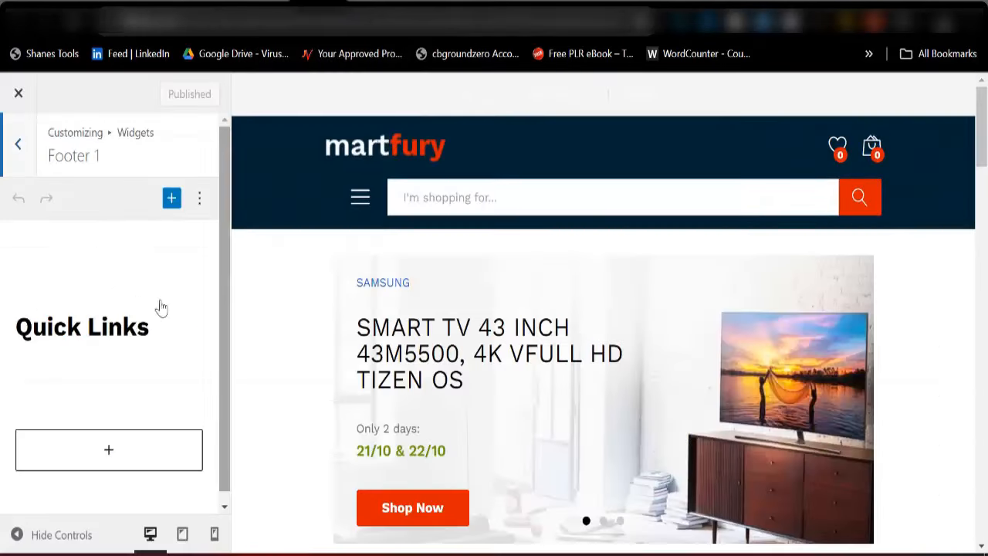
pyautogui.click(132, 327)
pyautogui.click(109, 261)
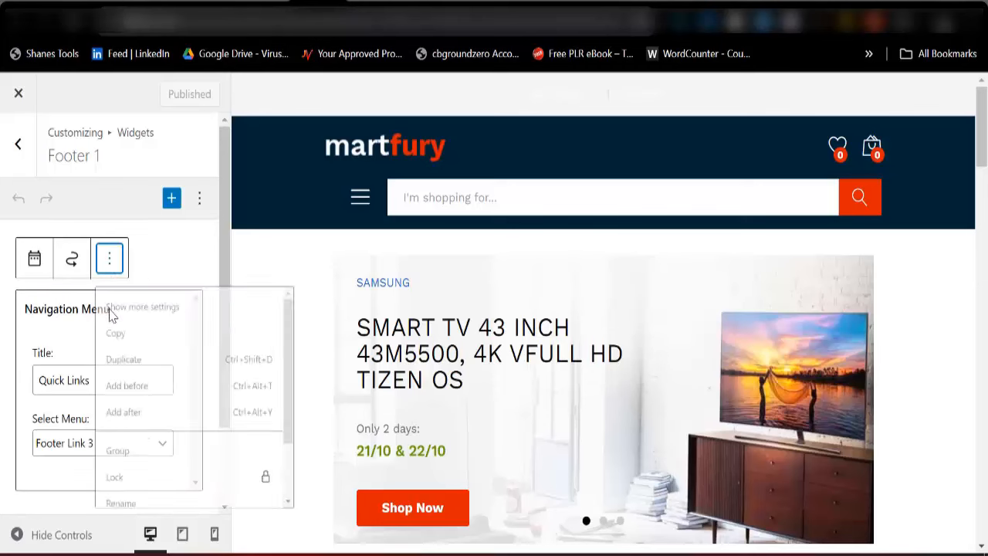
pyautogui.scroll(-2, 127, 464)
pyautogui.click(129, 530)
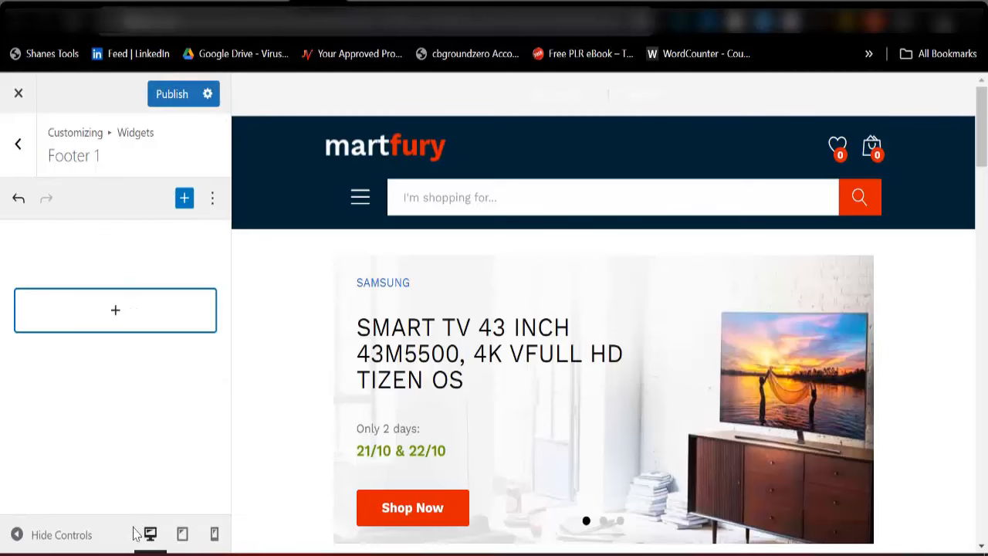
pyautogui.click(172, 95)
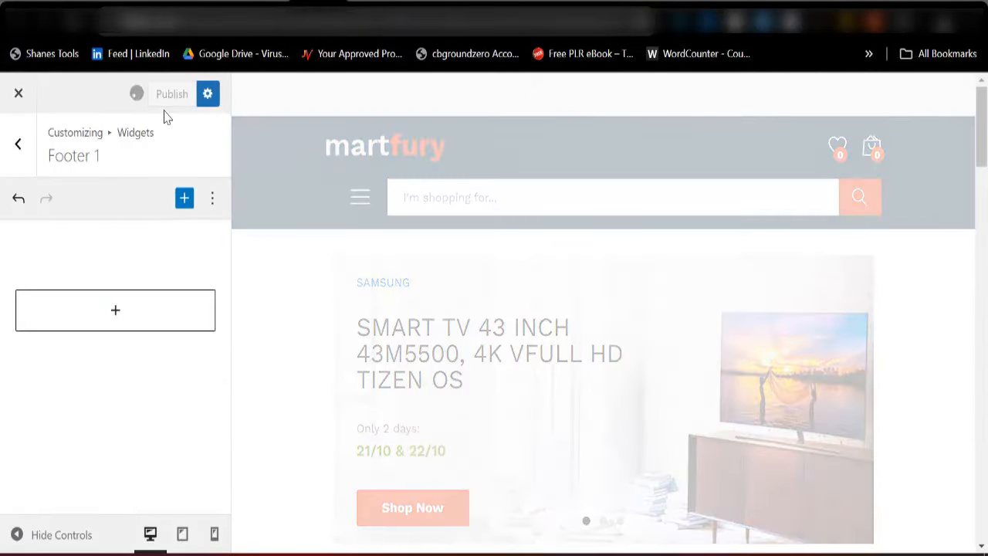
pyautogui.click(14, 154)
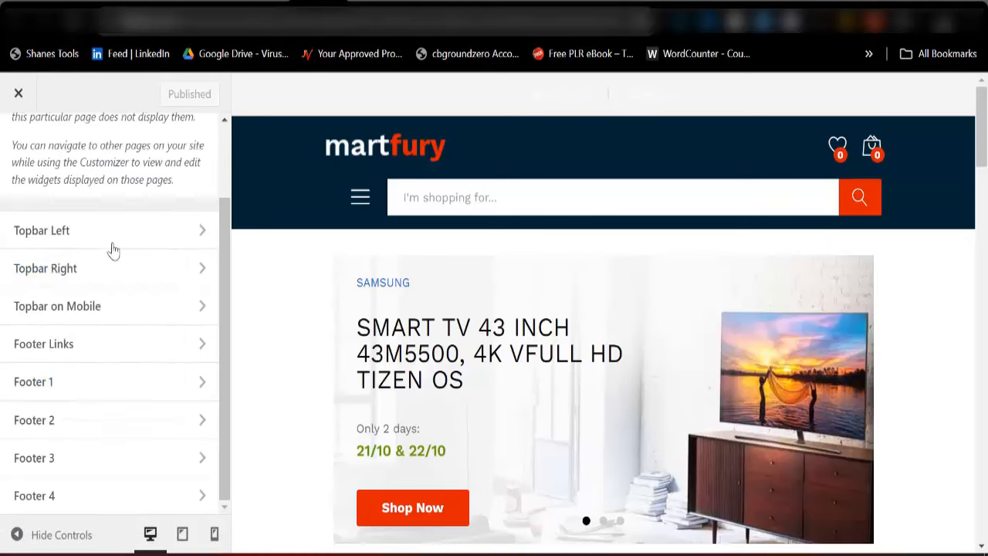
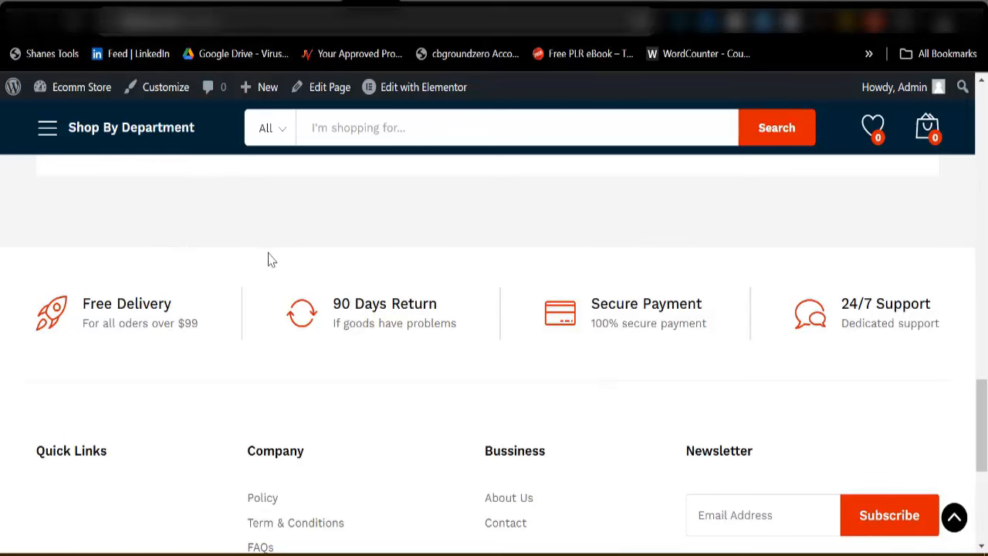
# Scroll the storefront to the top and return from Widgets to the Customizer's main settings list
pyautogui.scroll(3, 272, 260)
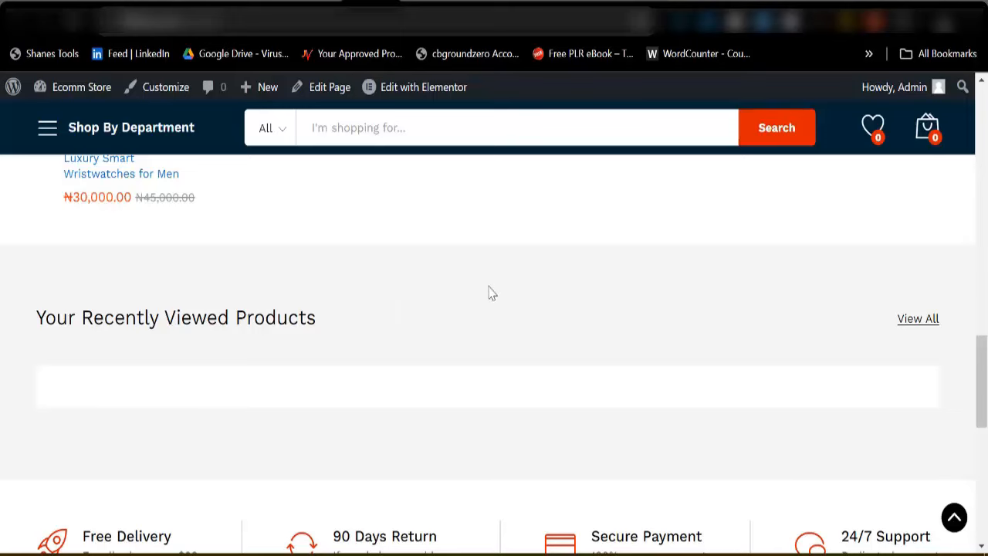
pyautogui.scroll(15, 283, 317)
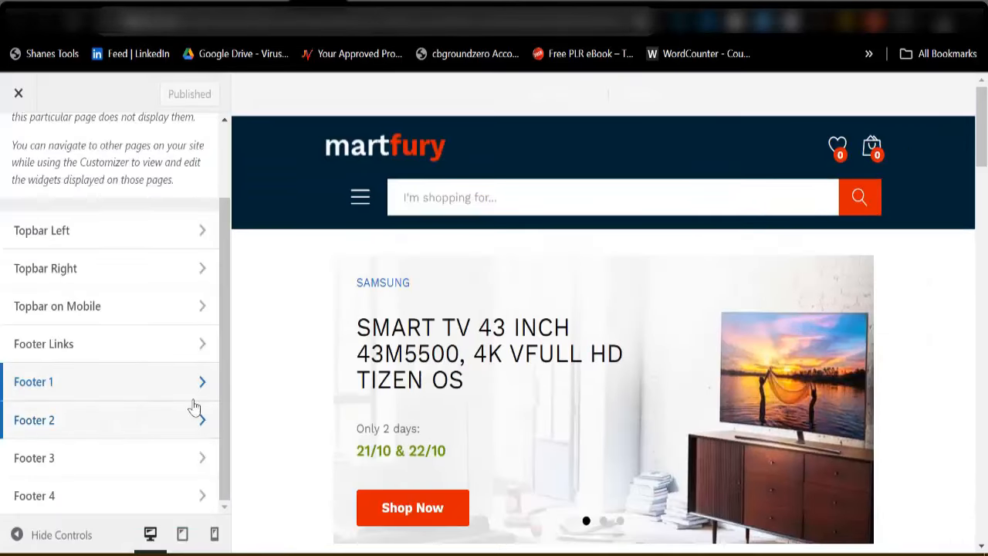
pyautogui.scroll(1, 98, 307)
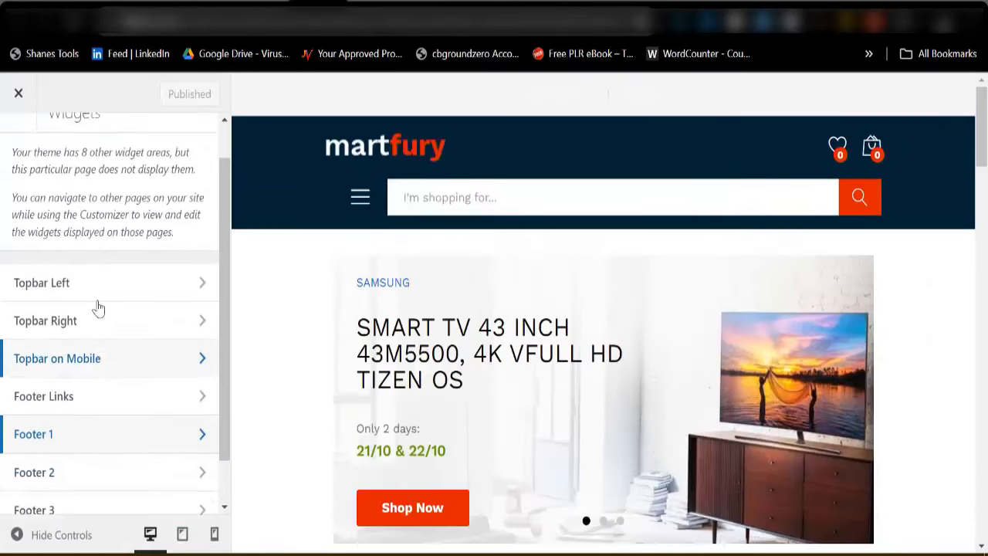
pyautogui.scroll(2, 98, 307)
pyautogui.click(6, 156)
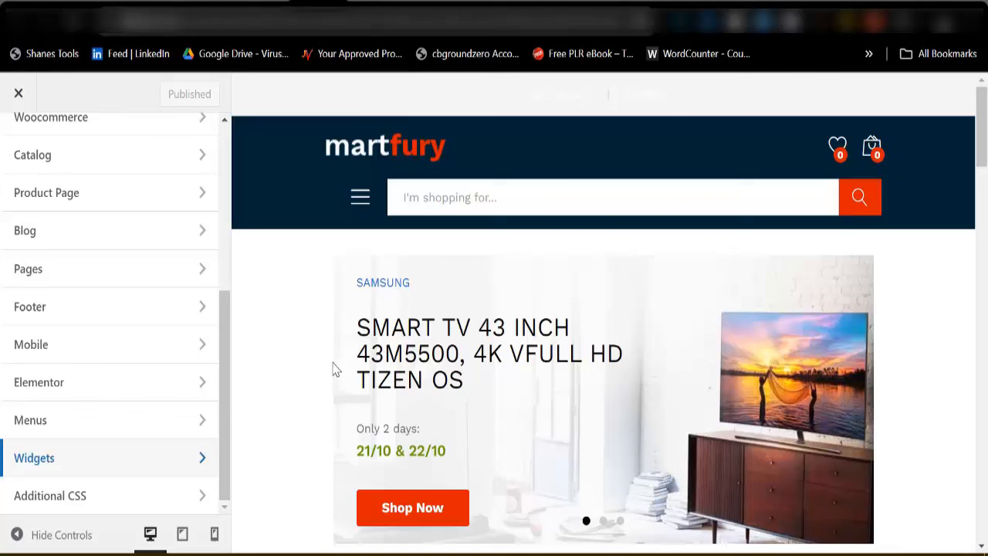
pyautogui.scroll(4, 200, 347)
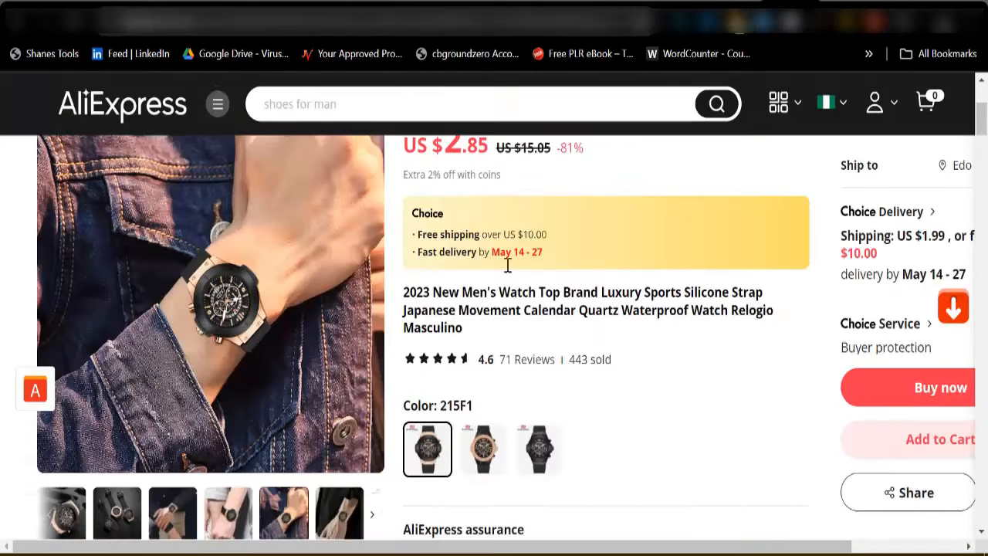
pyautogui.scroll(-8, 430, 417)
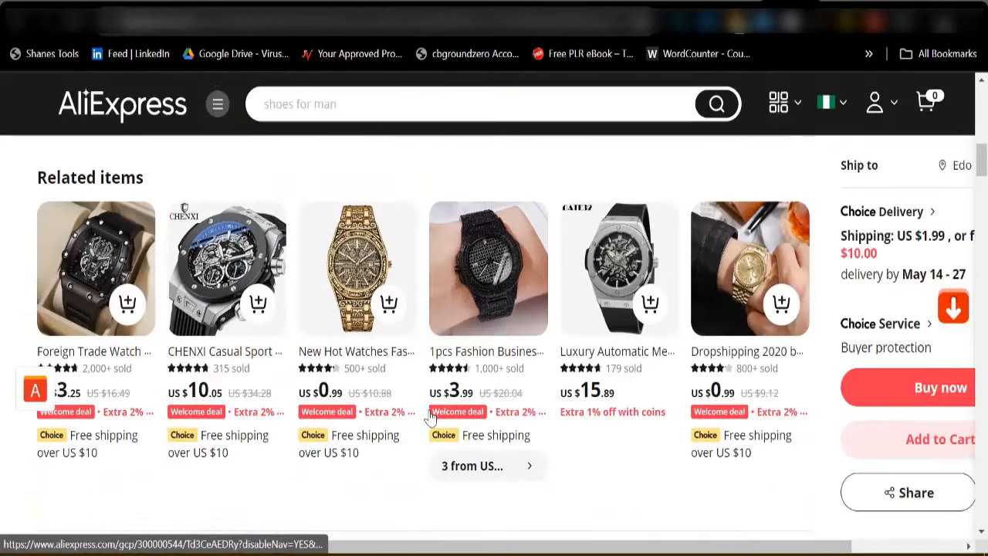
# Open the first related watch's AliExpress product page
pyautogui.click(106, 266)
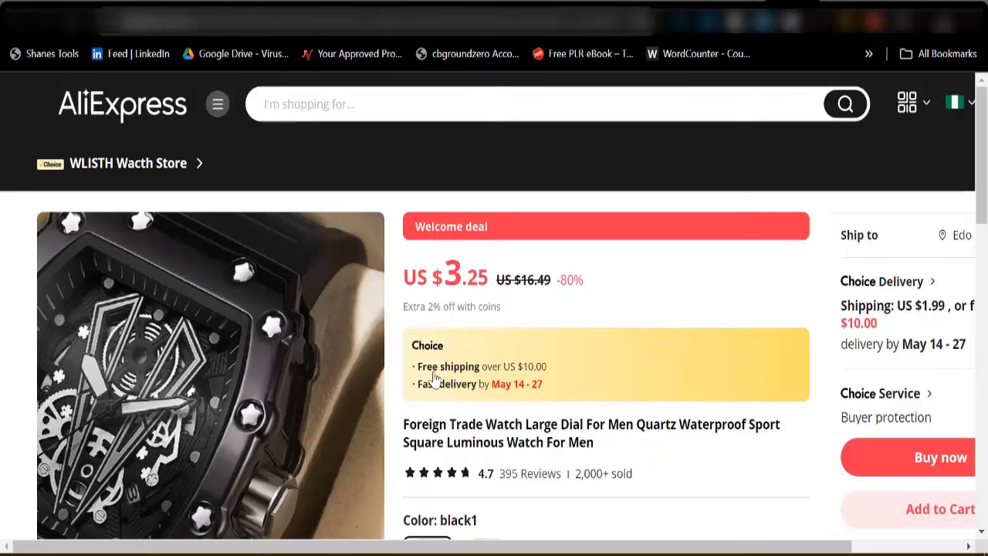
pyautogui.scroll(-3, 237, 409)
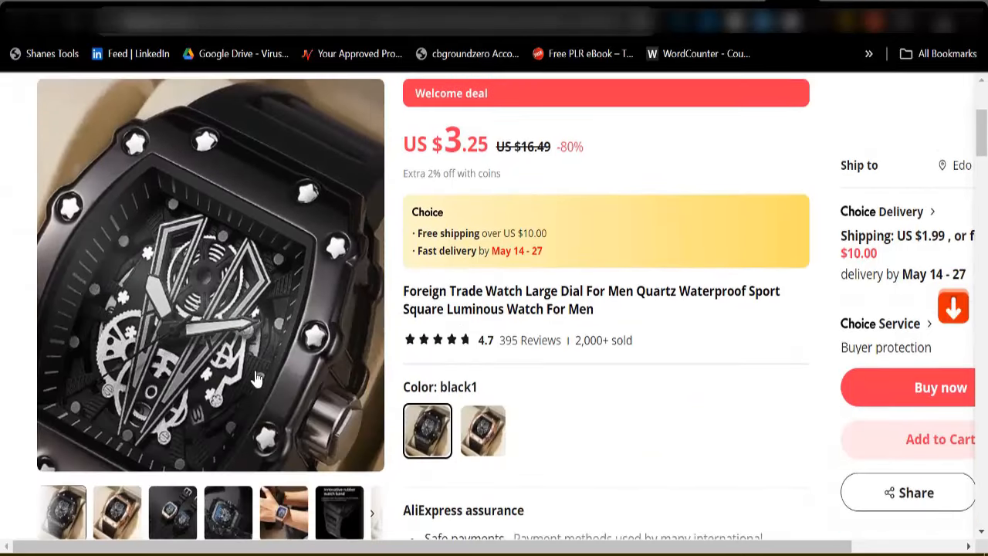
pyautogui.scroll(-2, 224, 421)
pyautogui.scroll(5, 108, 386)
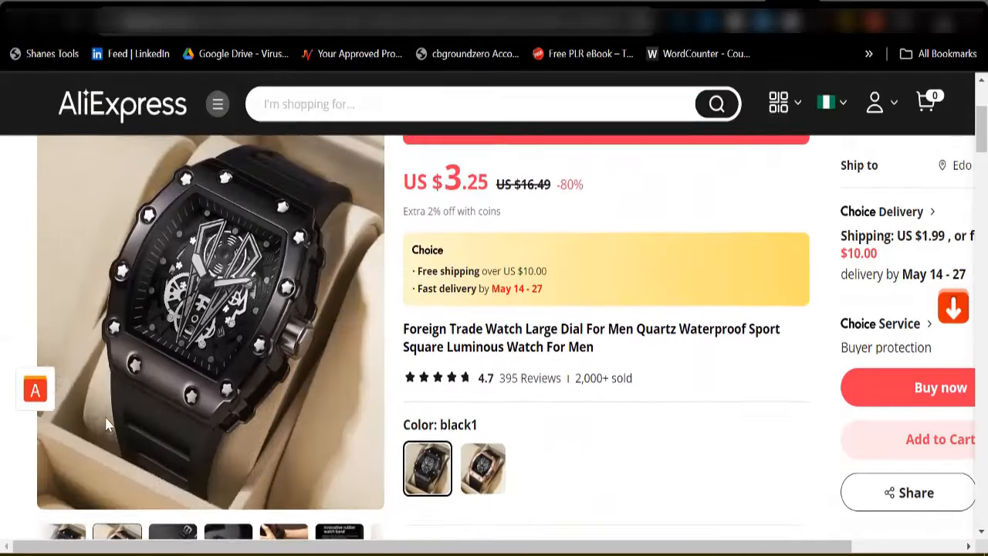
pyautogui.scroll(1, 108, 357)
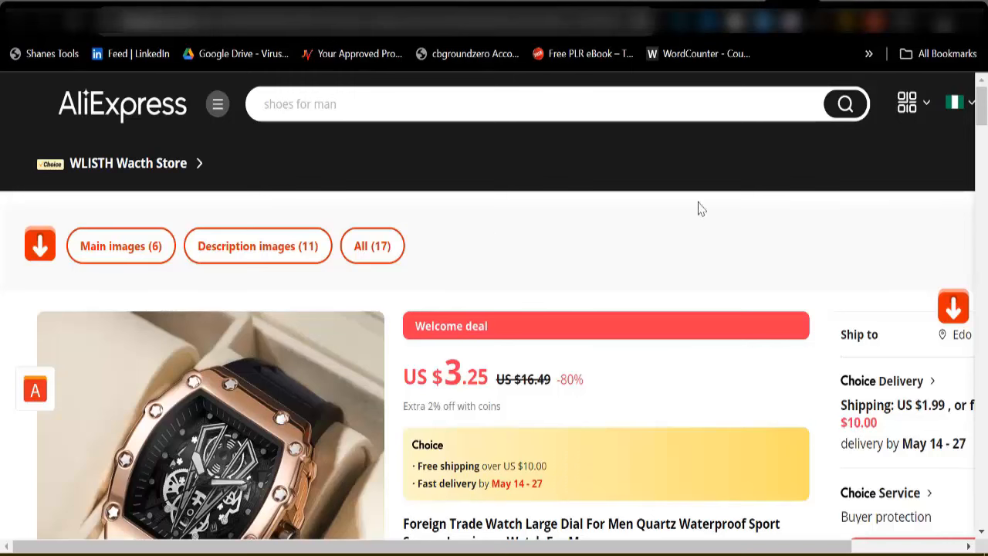
# In a new tab entered with 'alisa', download the watch's six main images
pyautogui.click(831, 1)
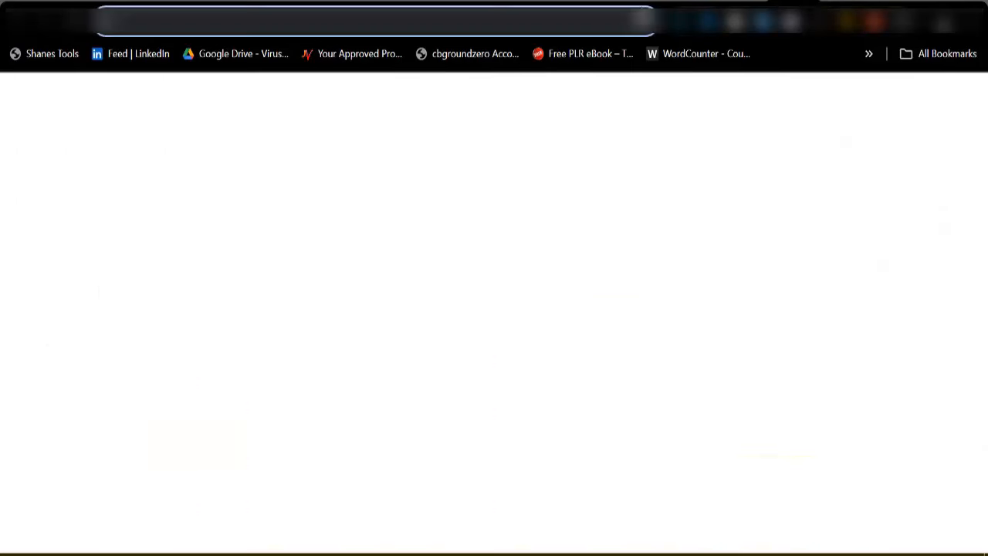
pyautogui.click(582, 26)
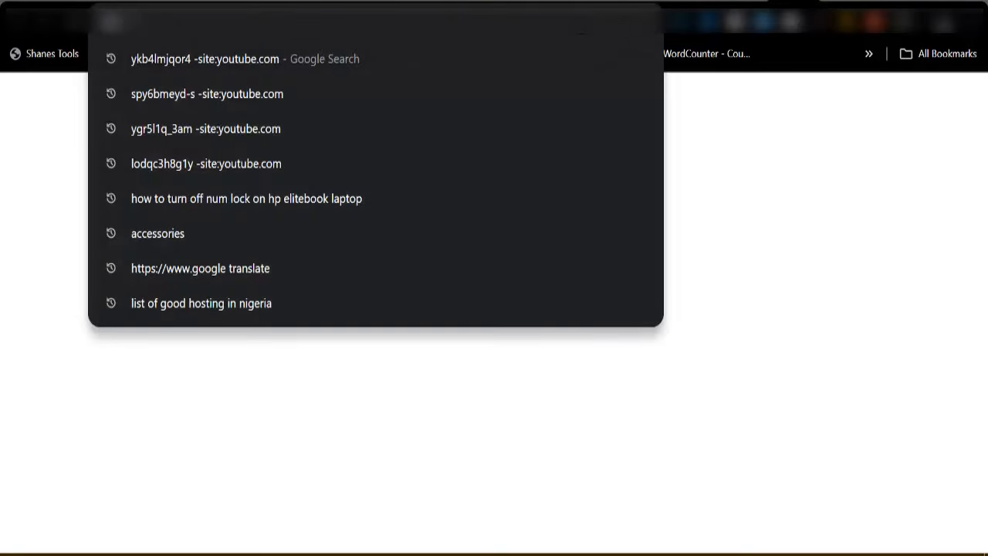
pyautogui.write('a')
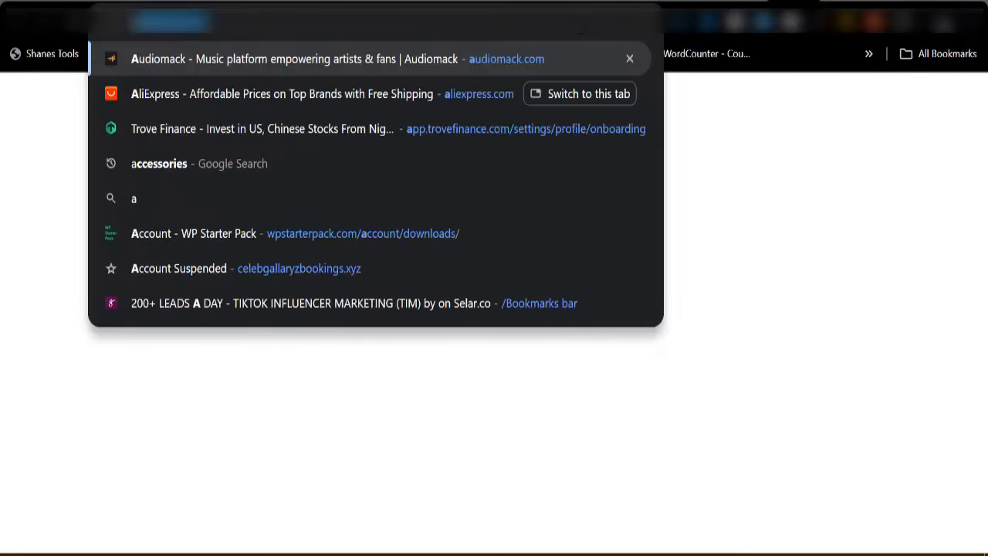
pyautogui.write('lisa')
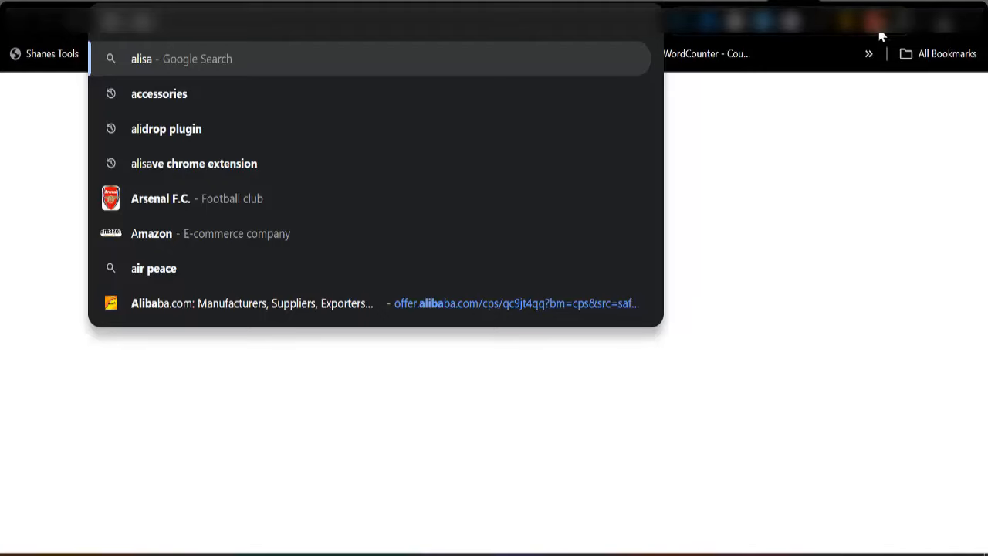
pyautogui.scroll(-3, 309, 437)
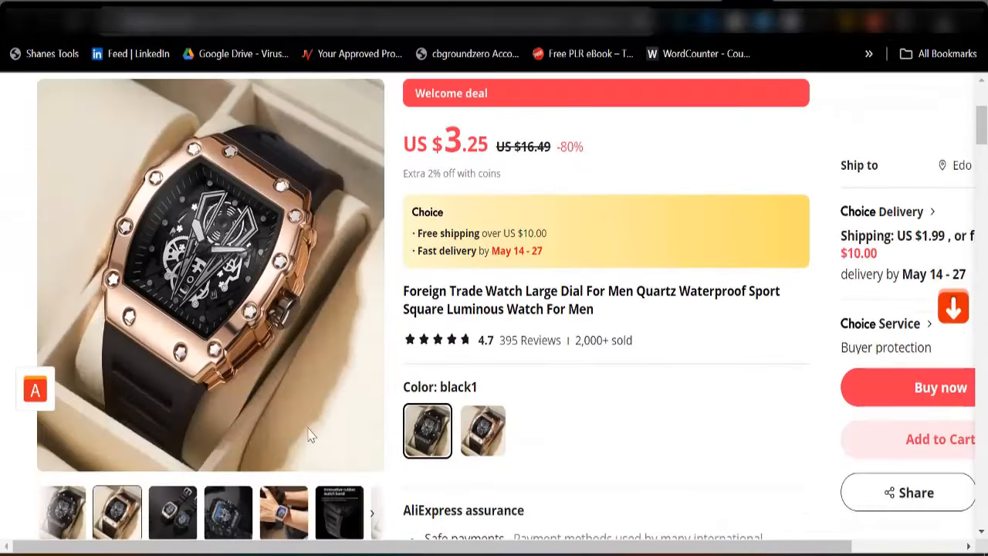
pyautogui.scroll(-5, 277, 460)
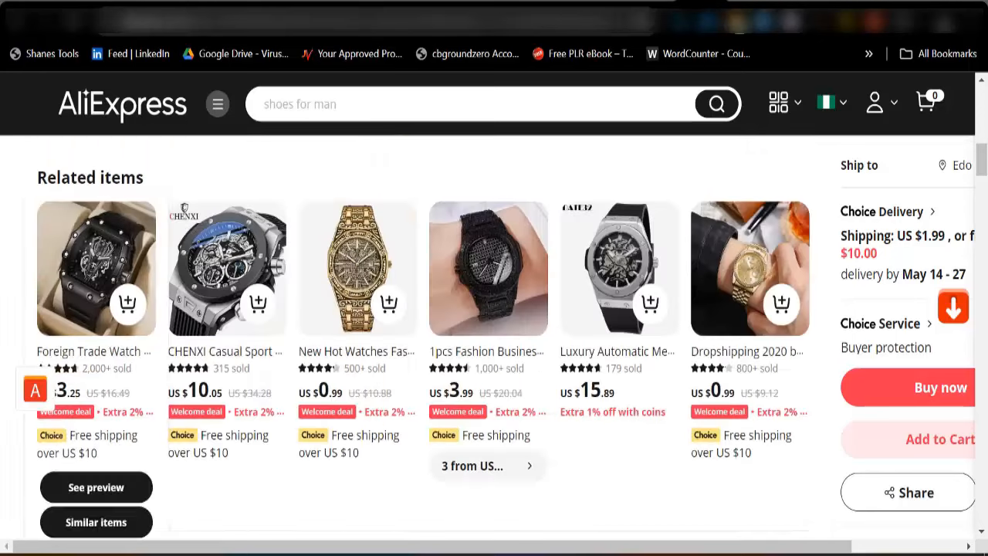
pyautogui.scroll(3, 537, 162)
pyautogui.scroll(-10, 495, 309)
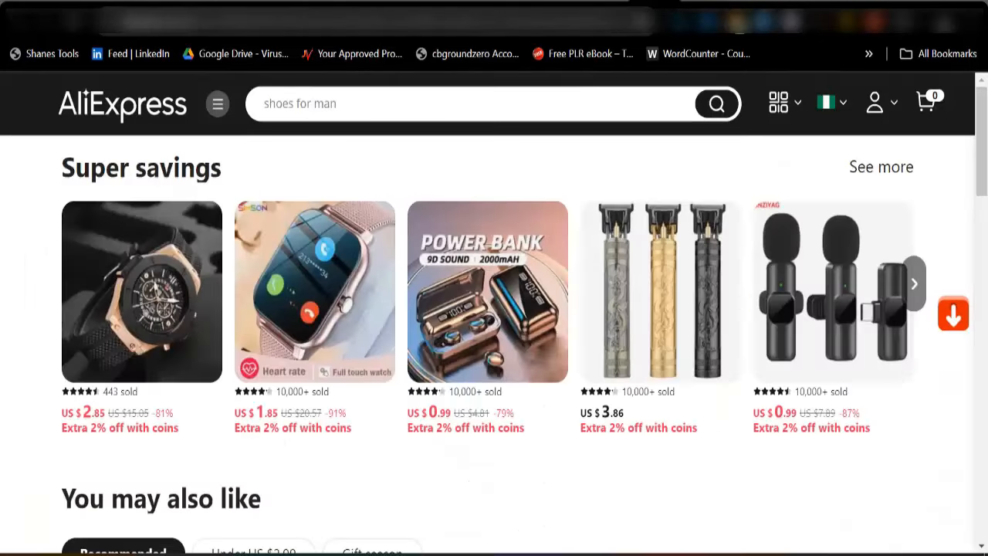
pyautogui.scroll(10, 495, 309)
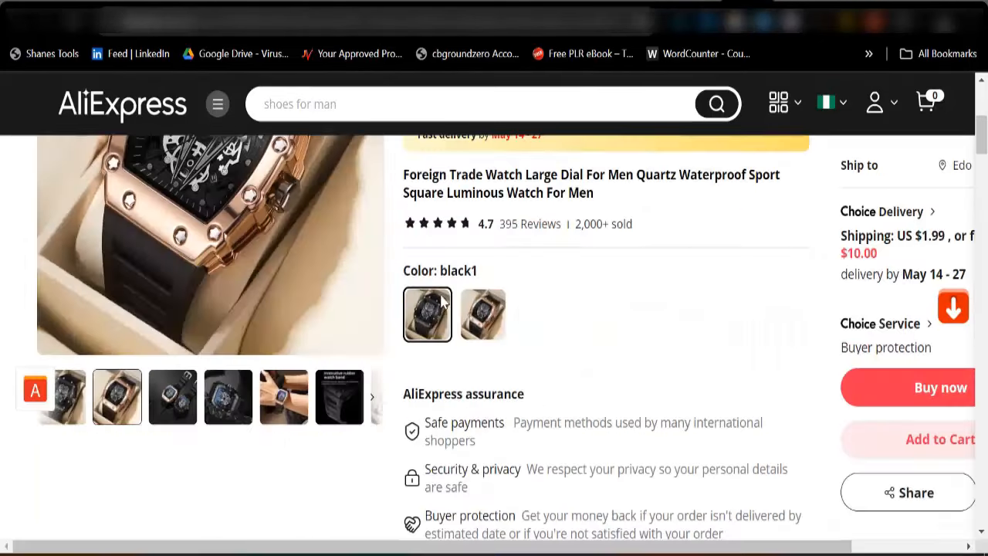
pyautogui.scroll(5, 254, 426)
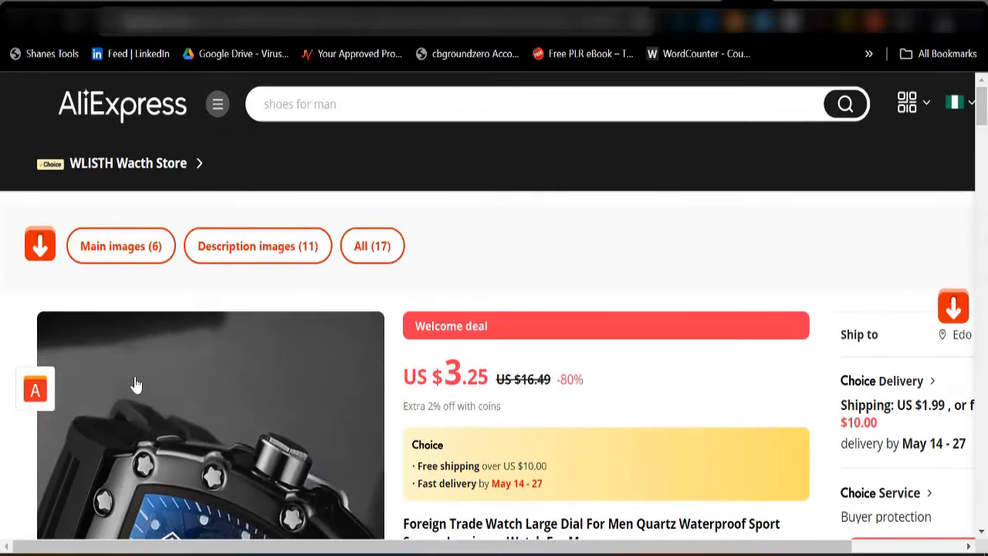
pyautogui.click(122, 261)
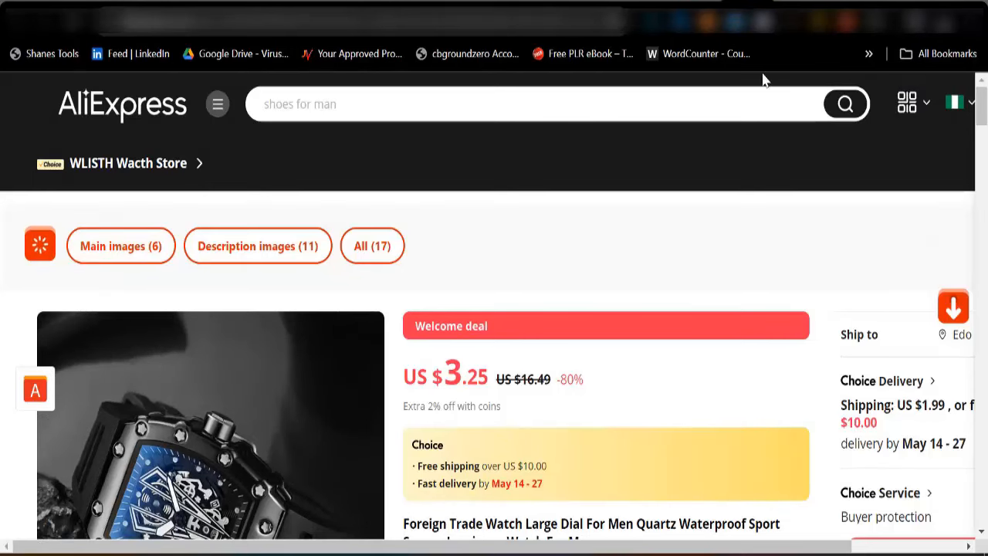
pyautogui.scroll(-2, 608, 468)
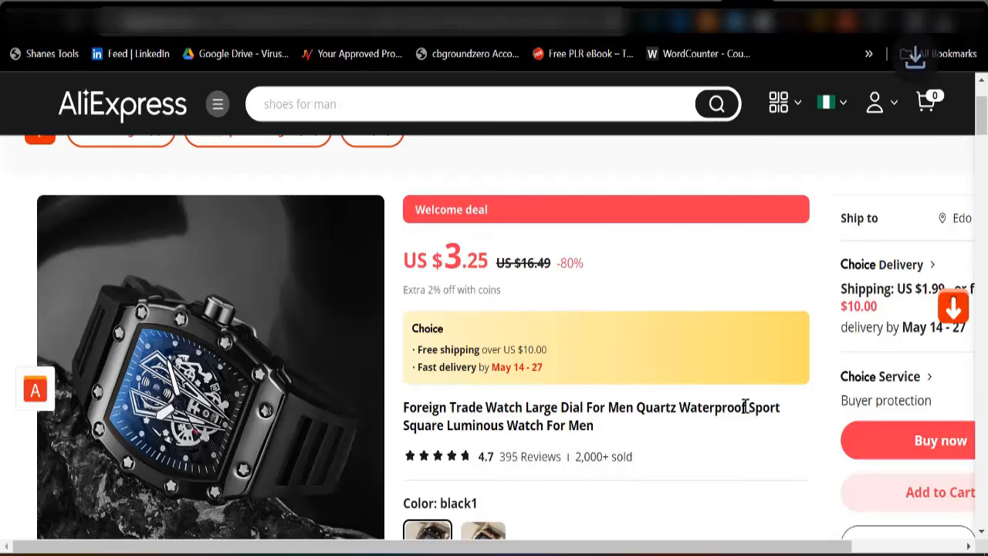
# Copy the watch's product title and go back to the WordPress editor
pyautogui.moveTo(748, 408); pyautogui.dragTo(402, 417)
pyautogui.hotkey('ctrl', 'c')
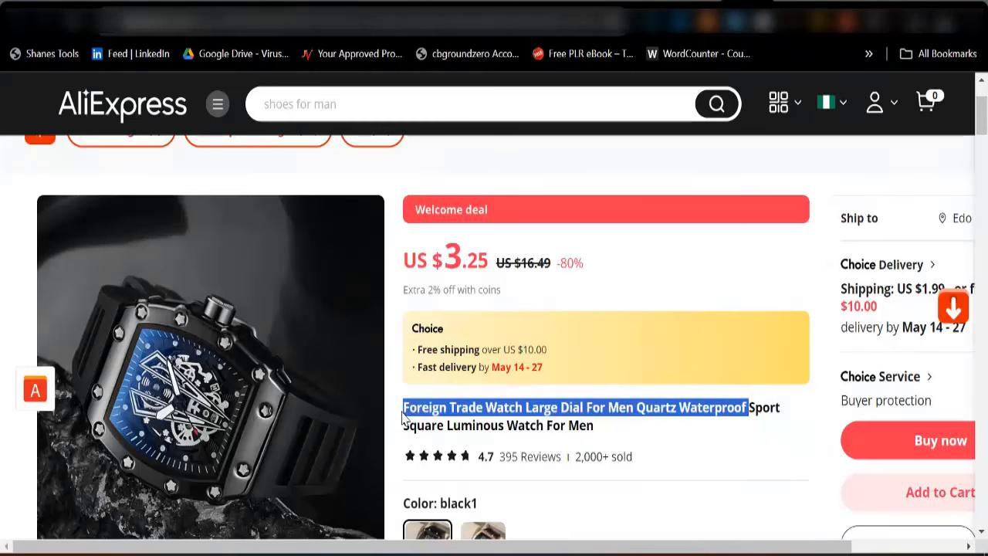
pyautogui.rightClick(419, 409)
pyautogui.click(445, 205)
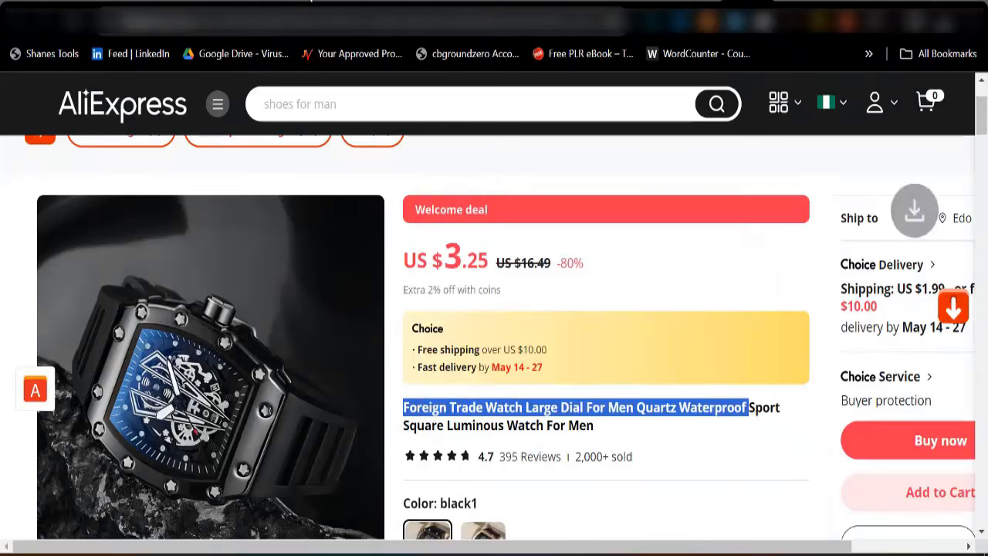
pyautogui.click(242, 2)
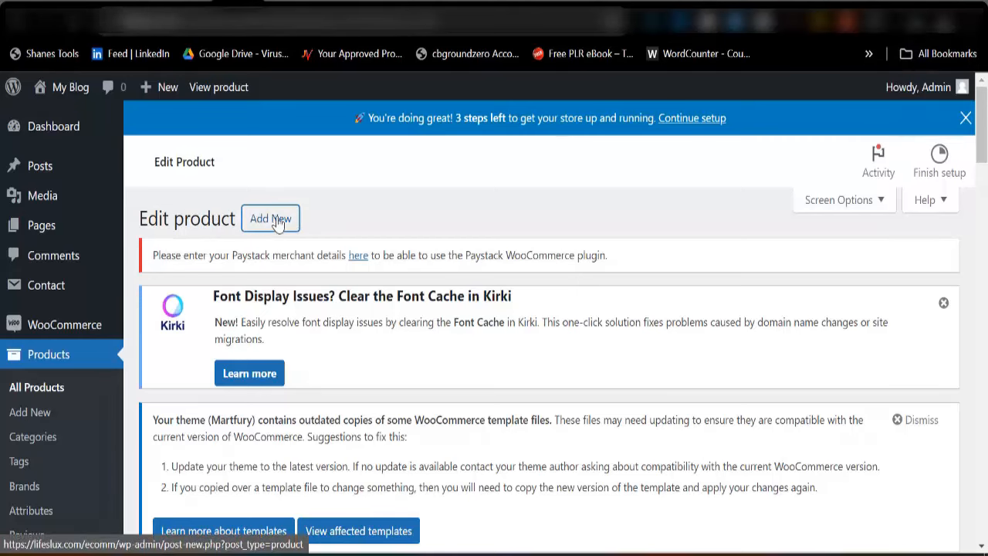
# Create a new product named 'Foreign Trade Watch Large Dial For Men Quartz Waterproof'
pyautogui.click(267, 227)
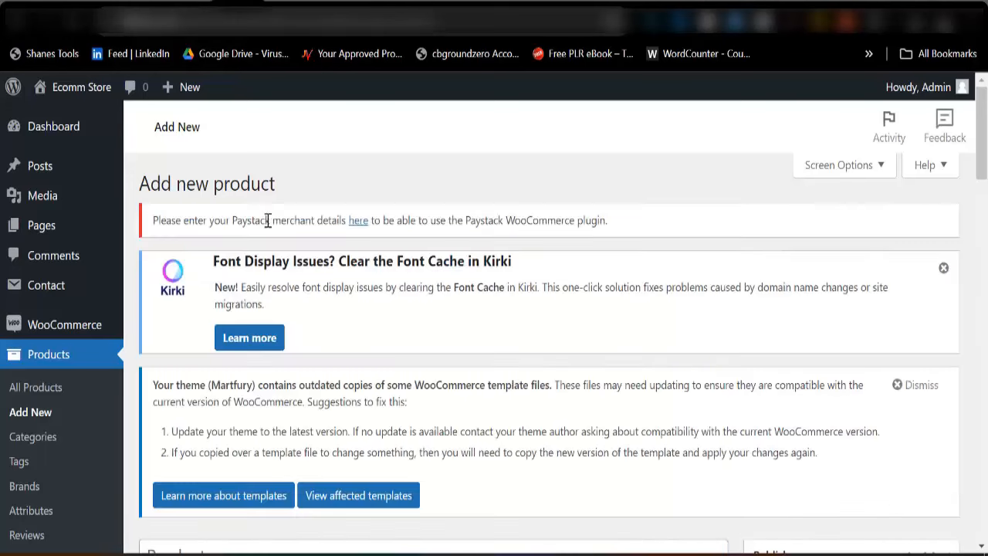
pyautogui.scroll(-3, 257, 309)
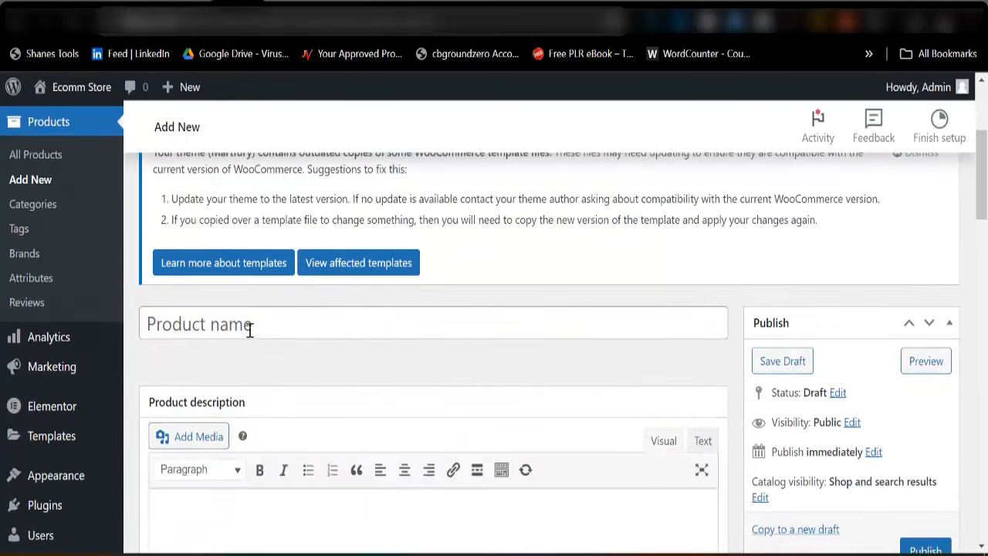
pyautogui.click(251, 324)
pyautogui.hotkey('ctrl', 'v')
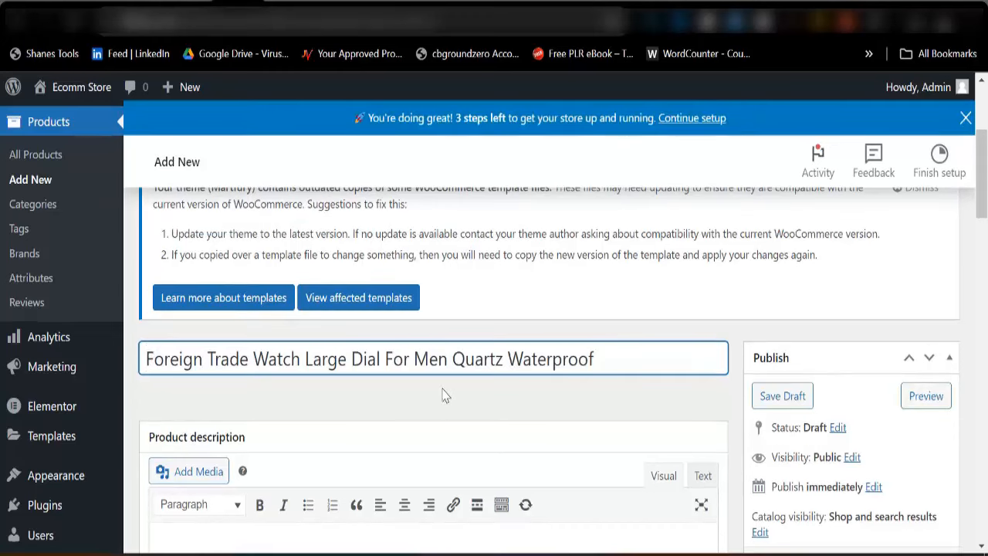
pyautogui.scroll(-3, 457, 402)
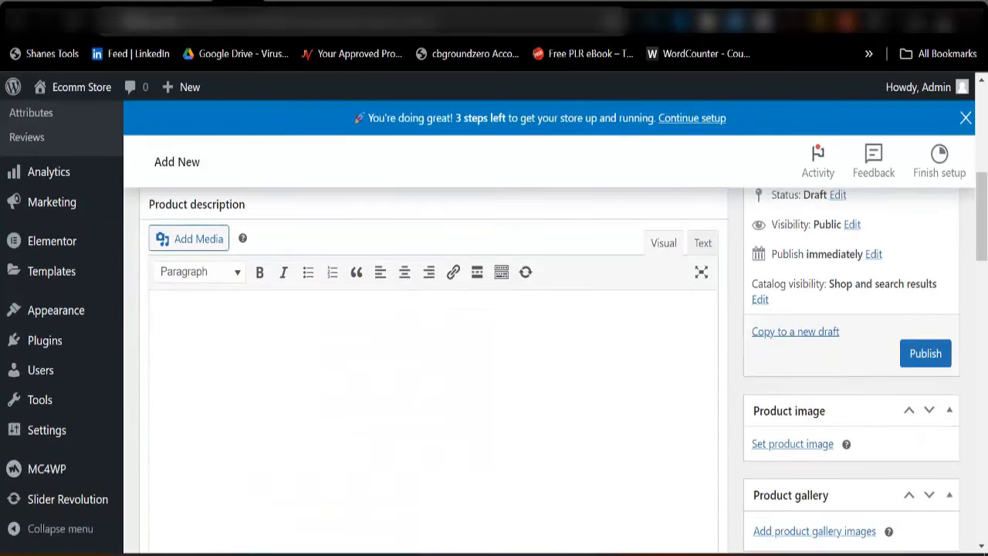
pyautogui.click(697, 3)
pyautogui.scroll(5, 314, 379)
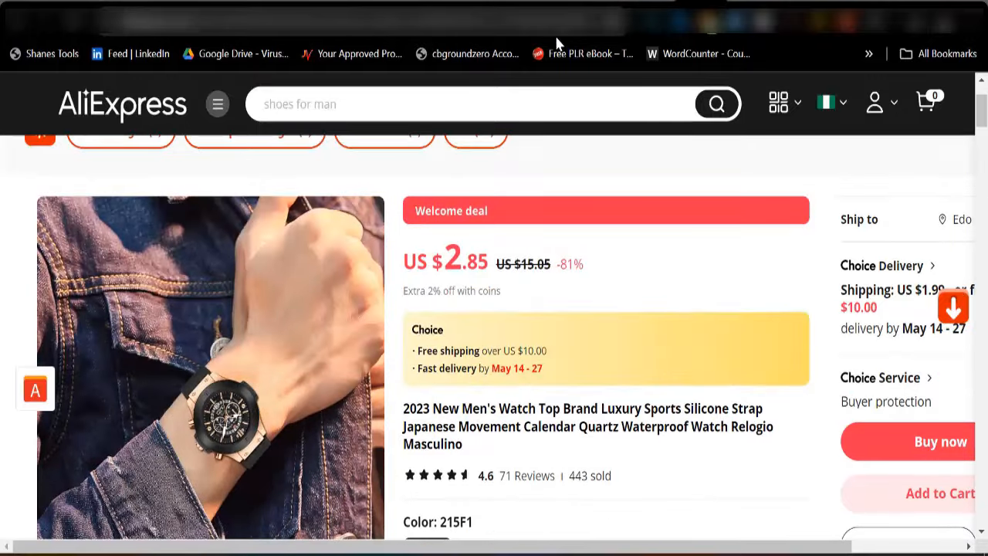
# Copy the Foreign Trade Watch's Specifications table and place the cursor in WordPress's short description
pyautogui.click(722, 11)
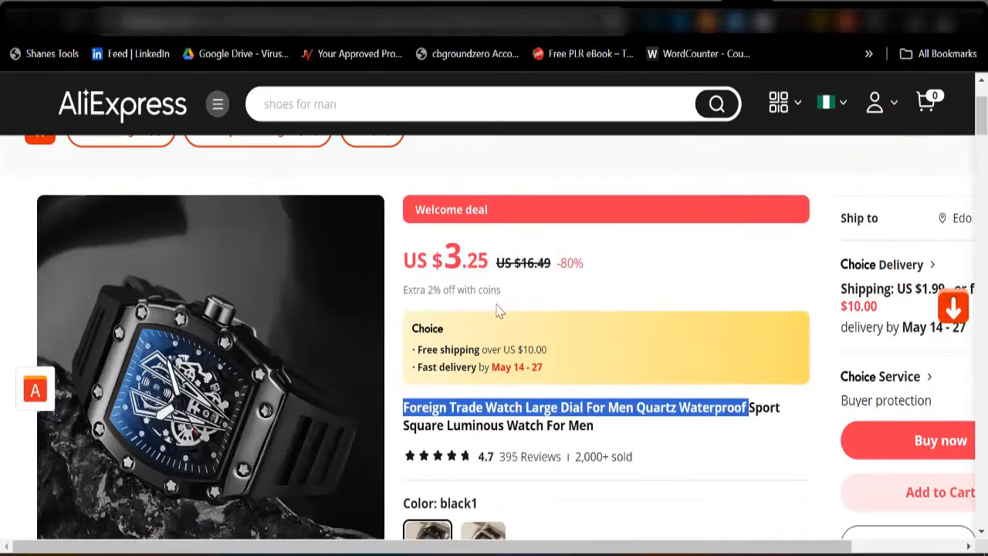
pyautogui.scroll(-3, 444, 359)
pyautogui.scroll(-10, 444, 359)
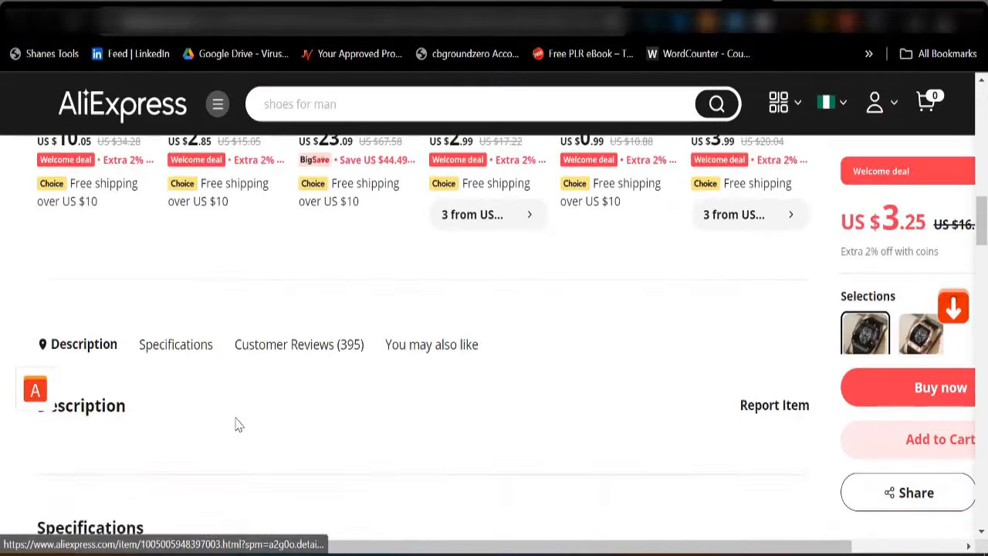
pyautogui.scroll(-5, 124, 417)
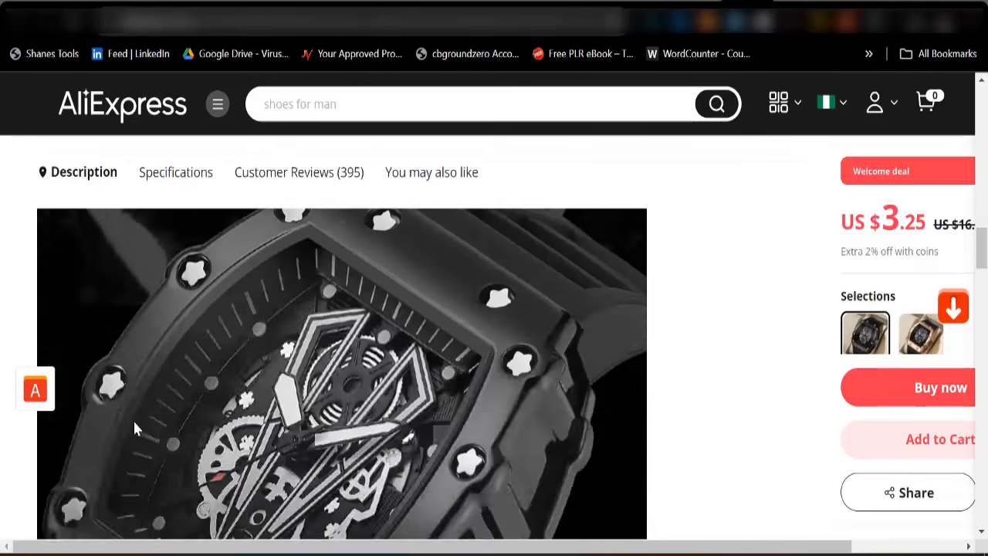
pyautogui.scroll(-6, 155, 417)
pyautogui.scroll(5, 159, 399)
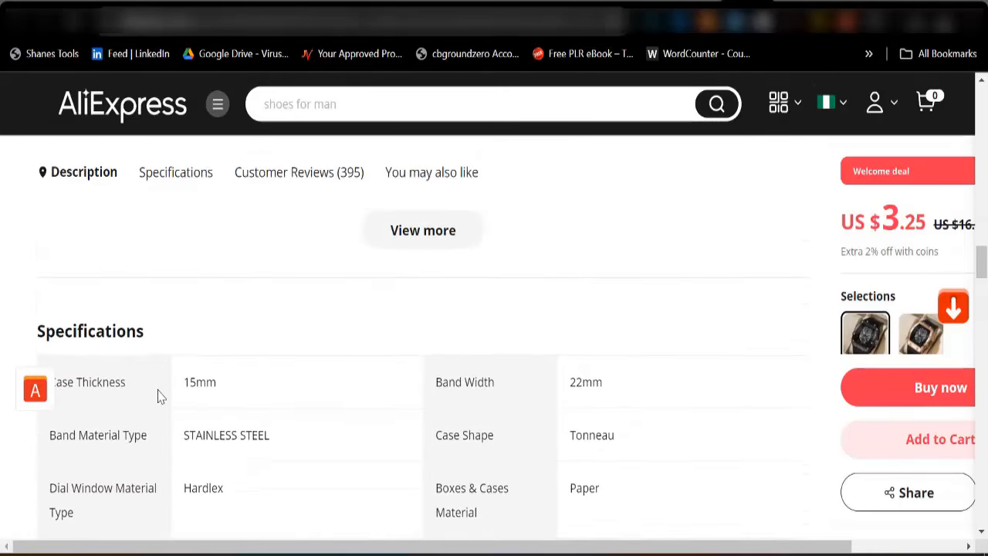
pyautogui.scroll(-4, 154, 409)
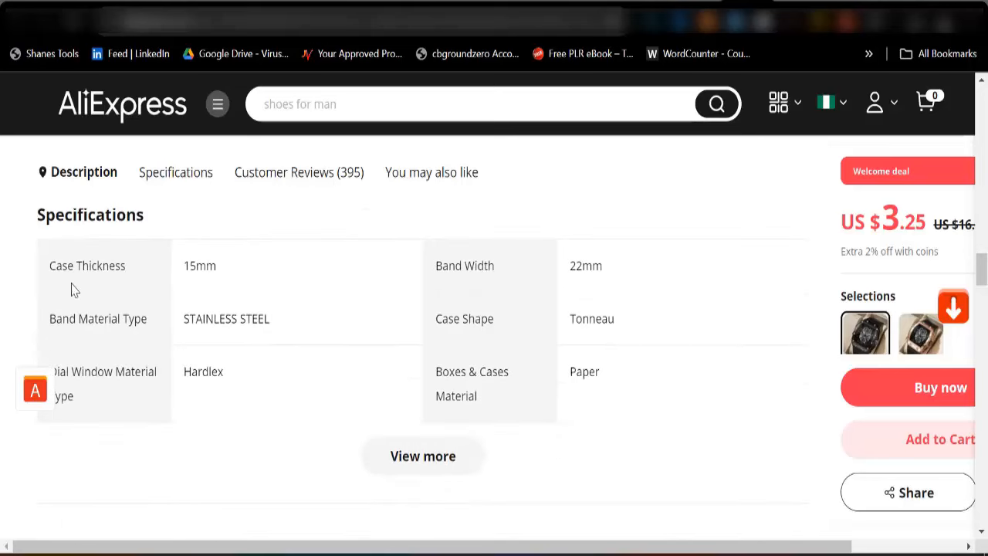
pyautogui.moveTo(47, 267); pyautogui.dragTo(583, 400)
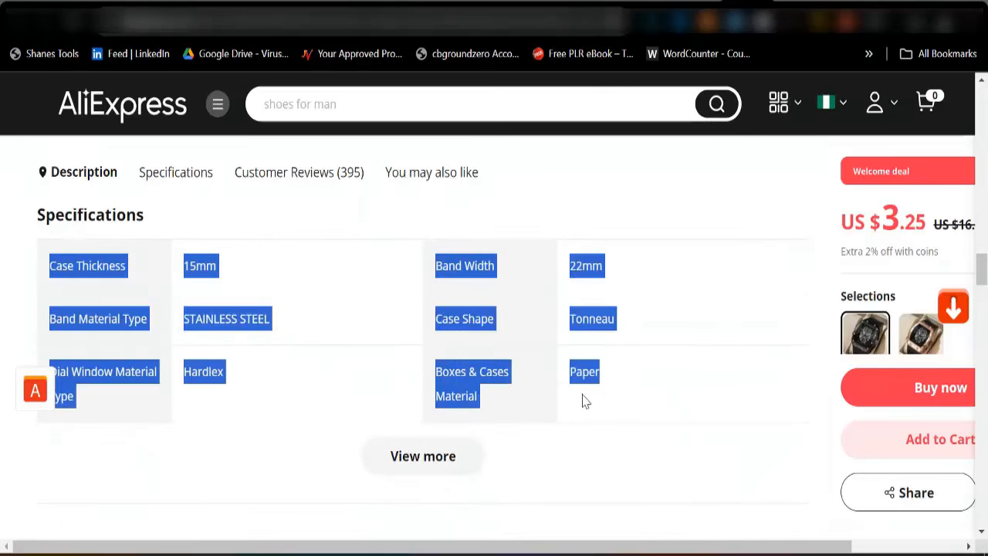
pyautogui.rightClick(452, 383)
pyautogui.click(472, 184)
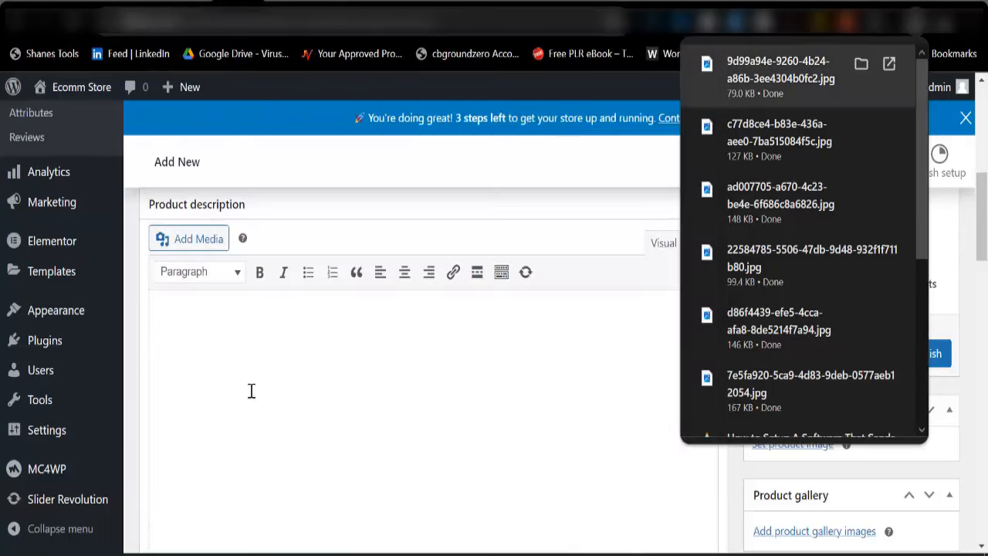
pyautogui.scroll(-10, 251, 391)
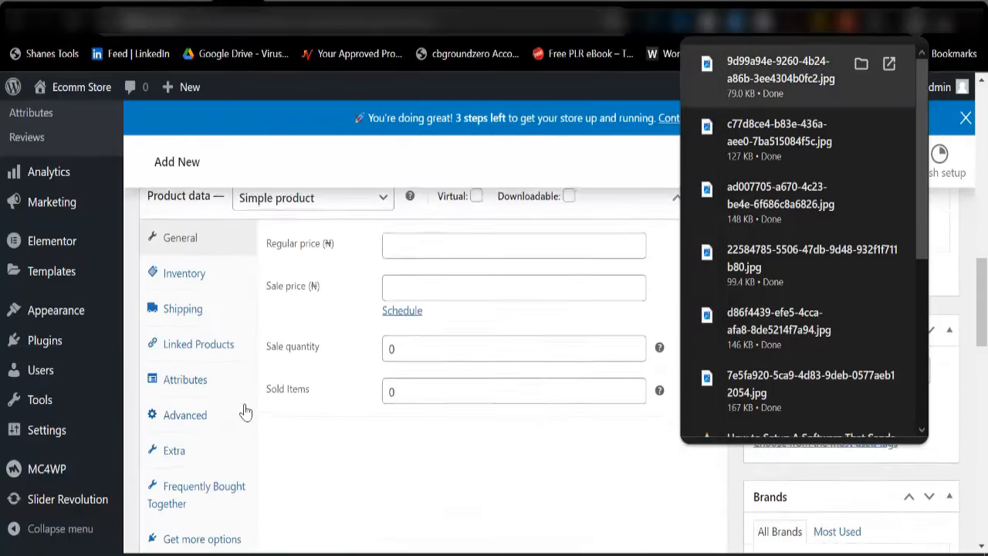
pyautogui.click(207, 400)
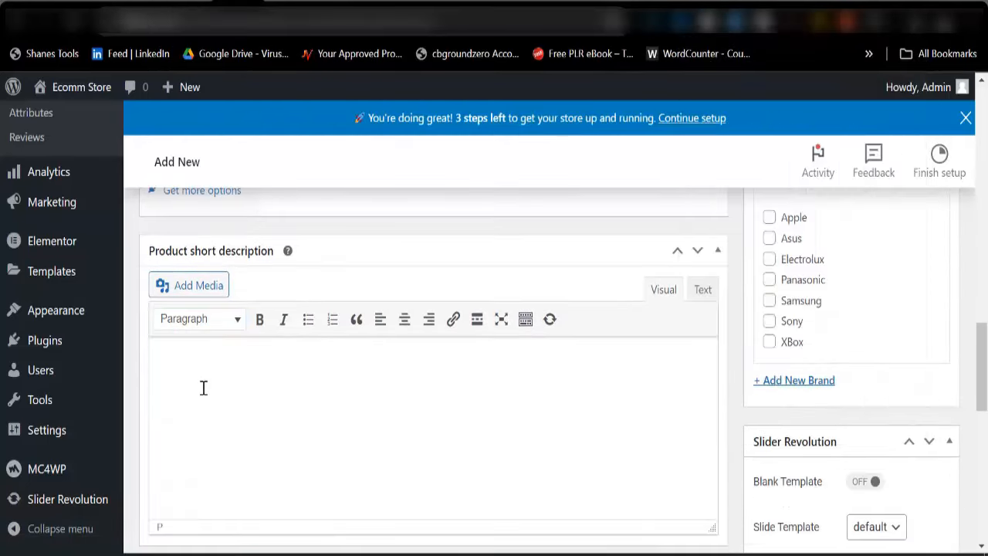
# Paste the specifications into the short description and set the regular price to 40000
pyautogui.hotkey('ctrl', 'v')
pyautogui.scroll(8, 231, 423)
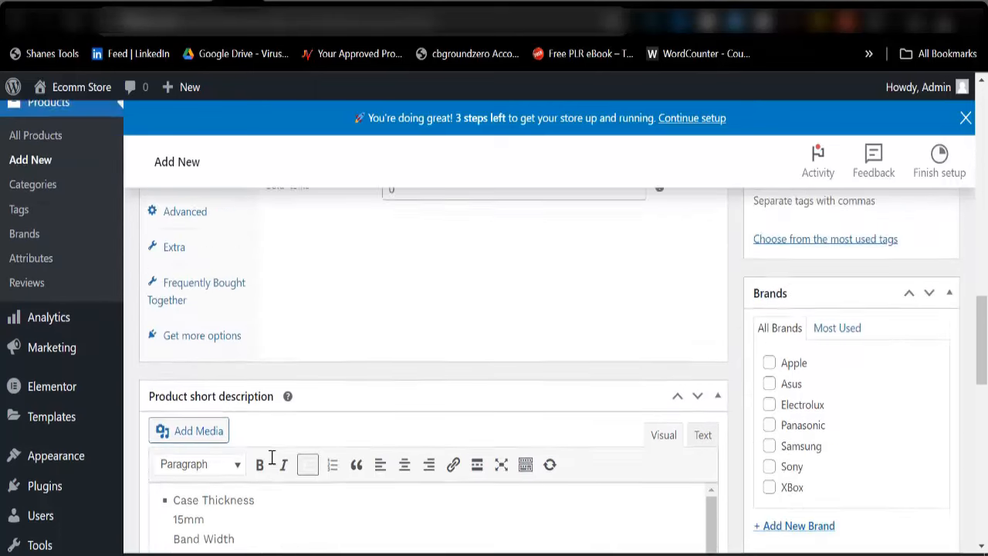
pyautogui.scroll(1, 345, 323)
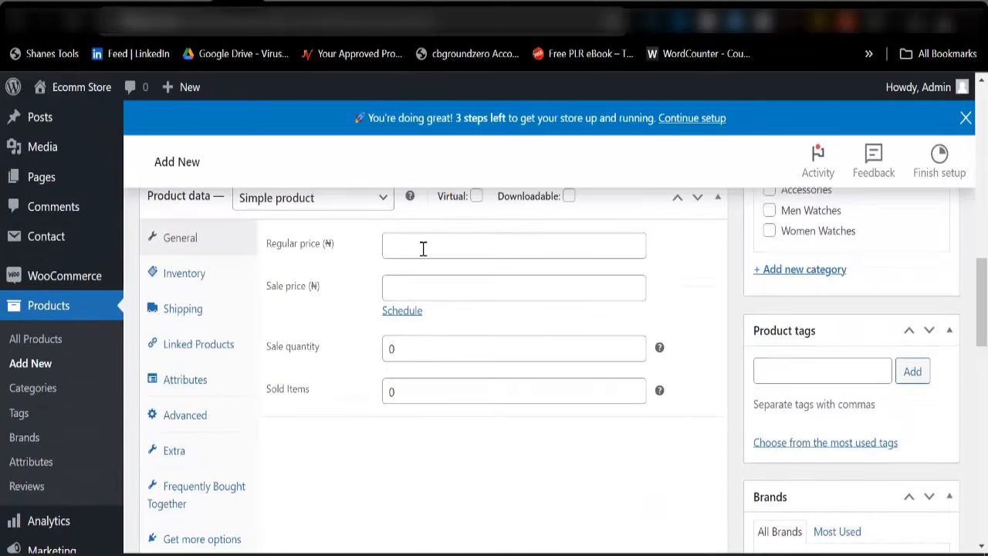
pyautogui.click(423, 248)
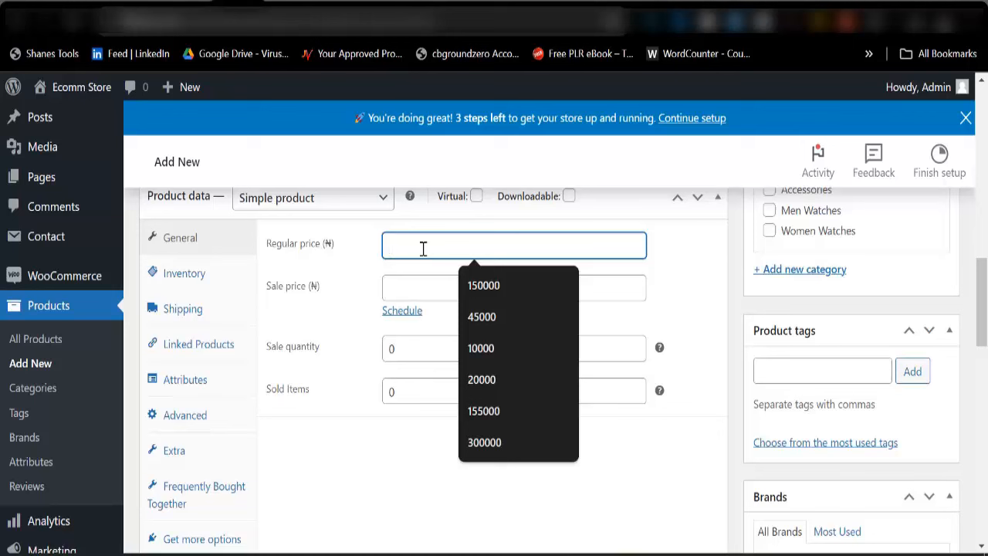
pyautogui.write('40000')
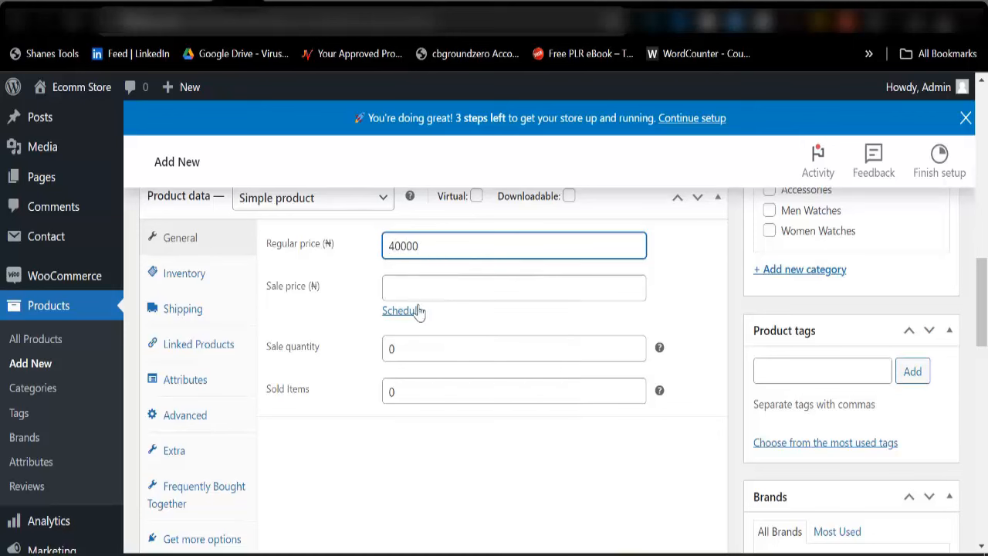
pyautogui.scroll(5, 311, 324)
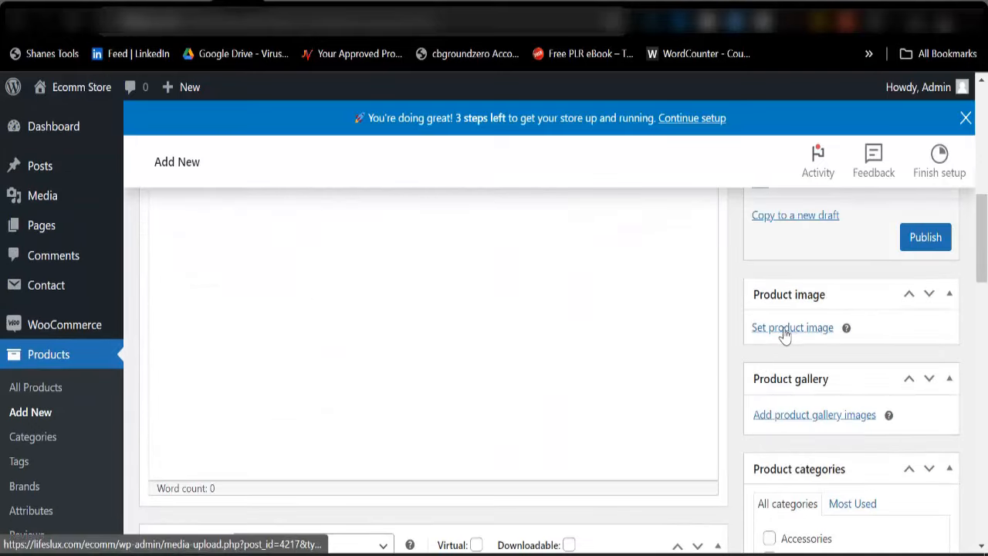
# Upload five downloaded watch images to the media library
pyautogui.click(784, 328)
pyautogui.click(71, 164)
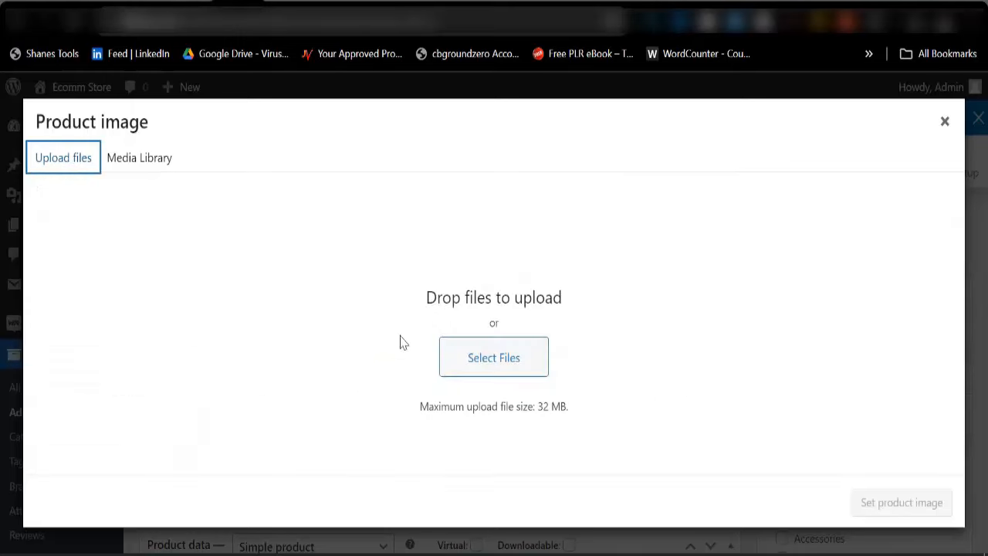
pyautogui.click(499, 369)
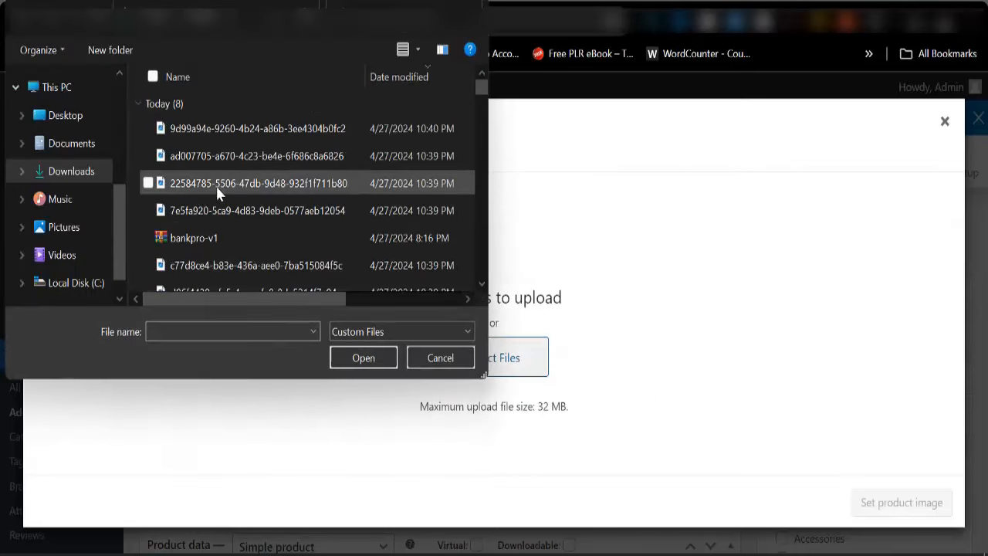
pyautogui.click(197, 136)
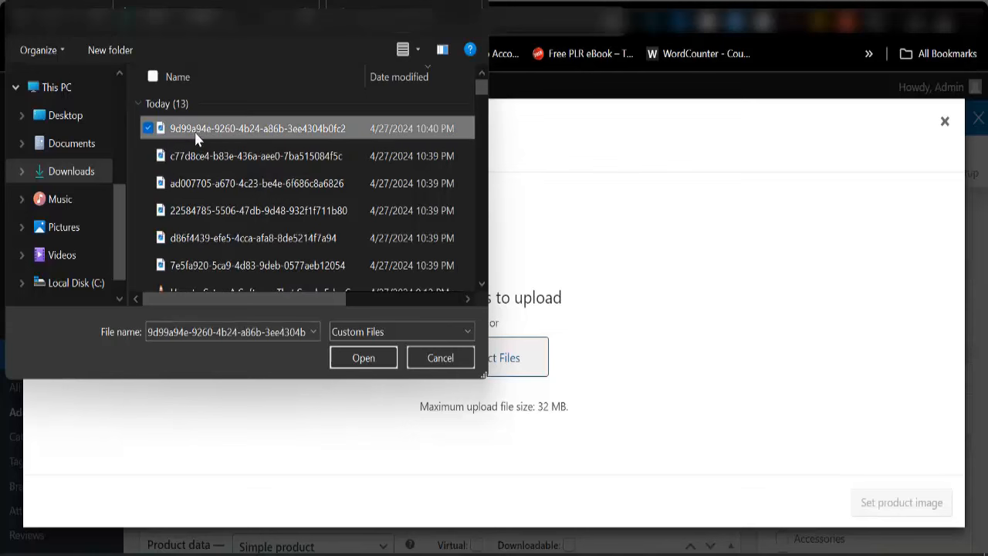
pyautogui.hotkey('shift', 'Down')
pyautogui.hotkey('shift', 'Down')
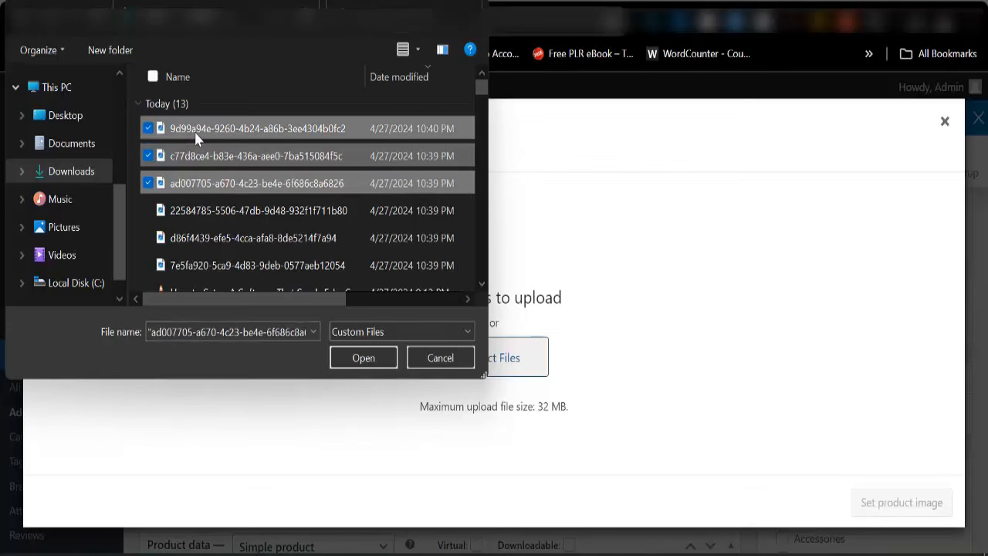
pyautogui.hotkey('shift', 'Down')
pyautogui.hotkey('shift', 'Down')
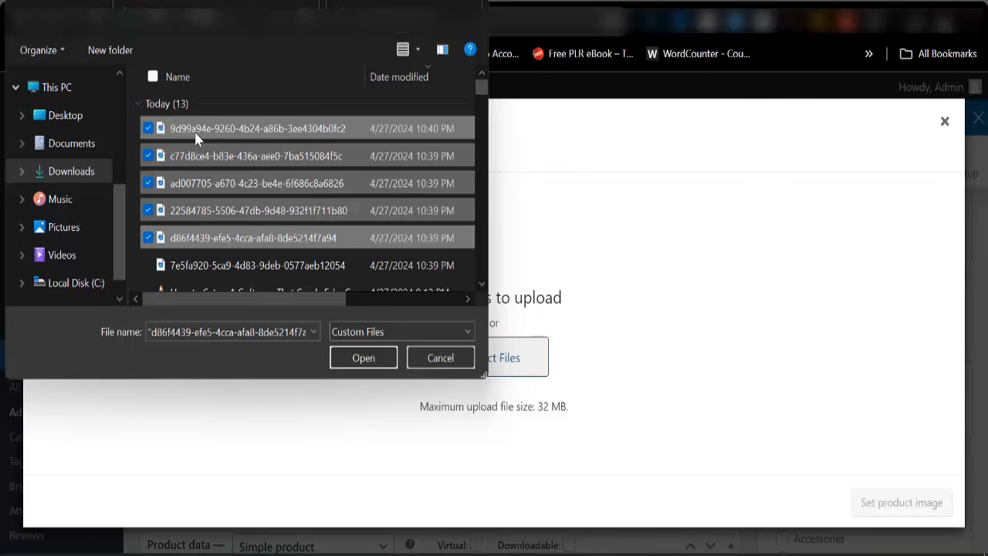
pyautogui.click(344, 367)
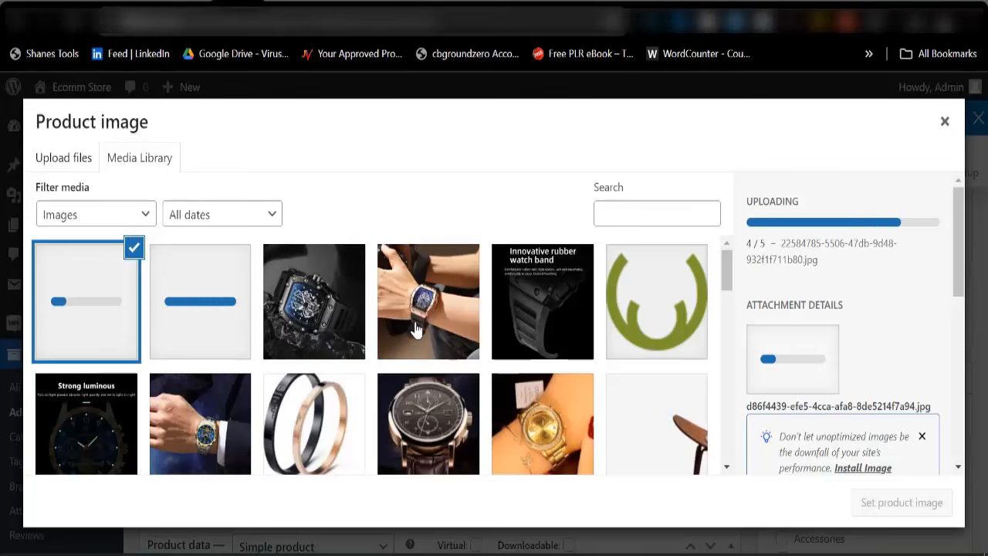
# Make the black skeleton watch photo the product image
pyautogui.click(322, 328)
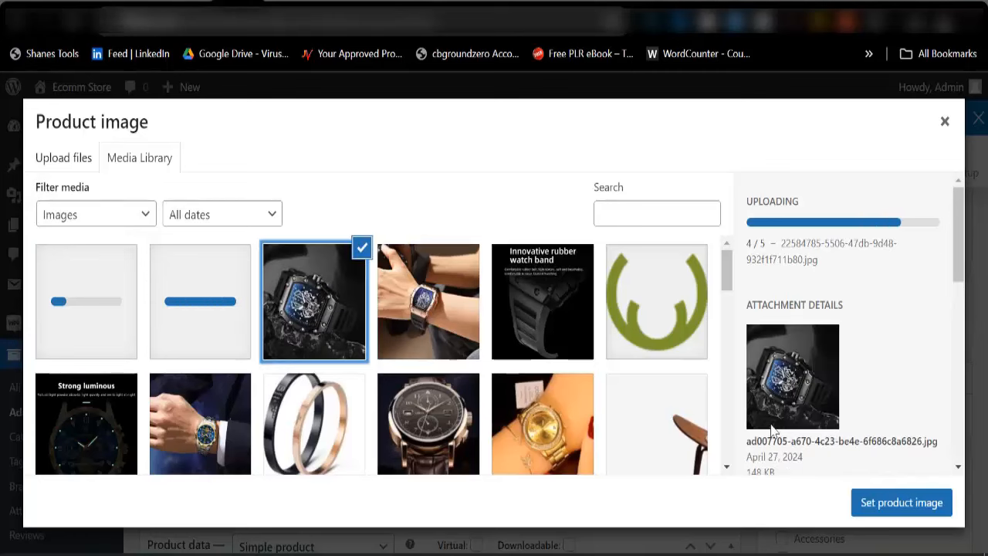
pyautogui.click(903, 502)
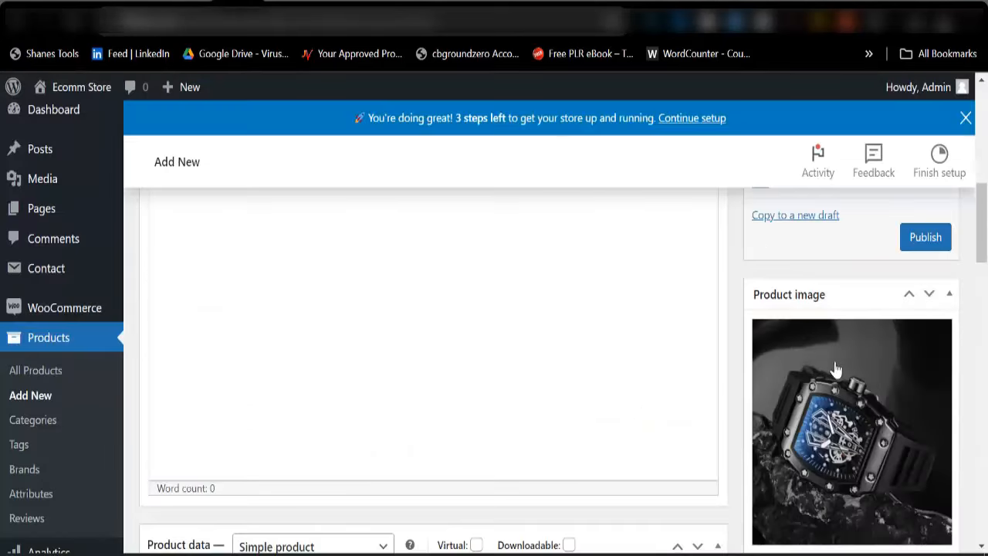
pyautogui.scroll(-3, 830, 371)
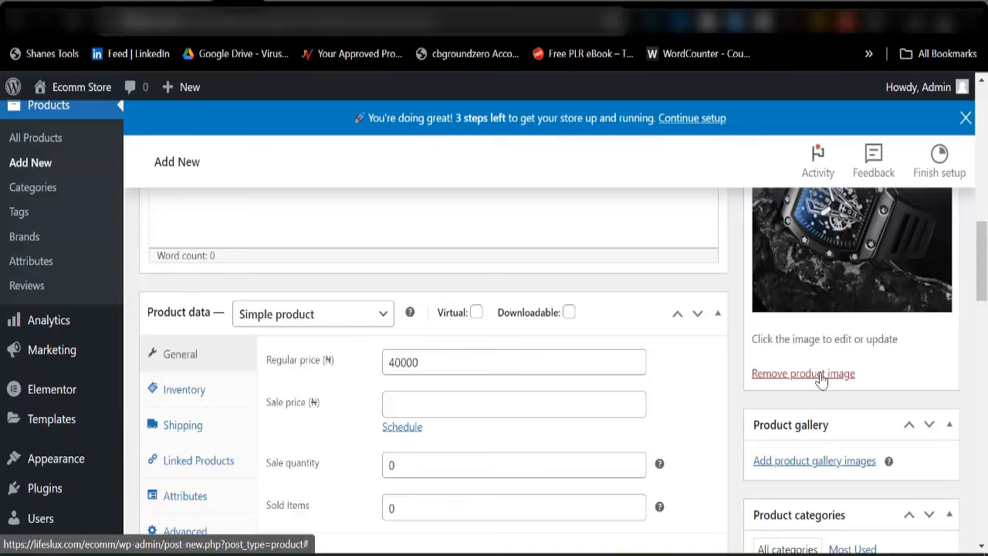
# Add the rose-gold, two-watch, black skeleton and rubber band images to the product gallery
pyautogui.click(789, 464)
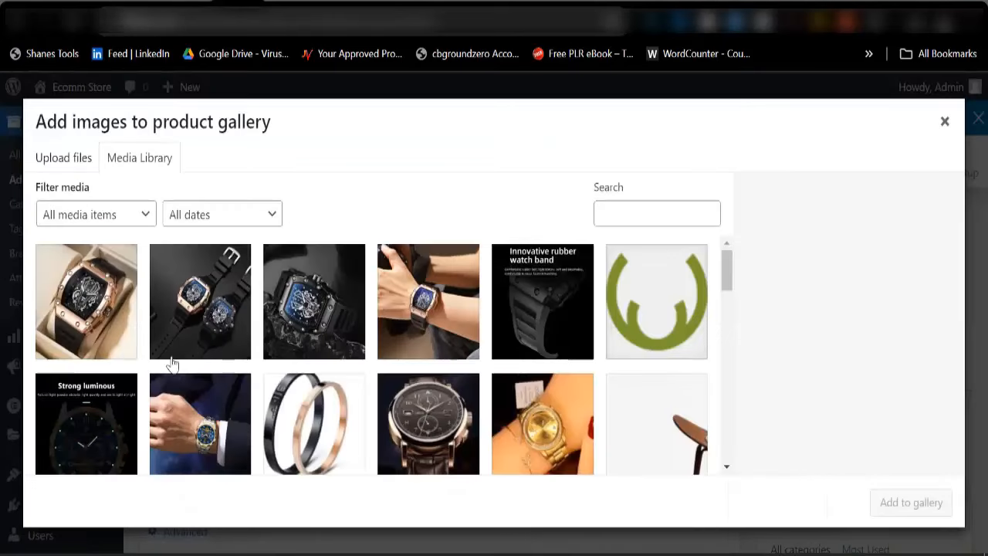
pyautogui.click(110, 311)
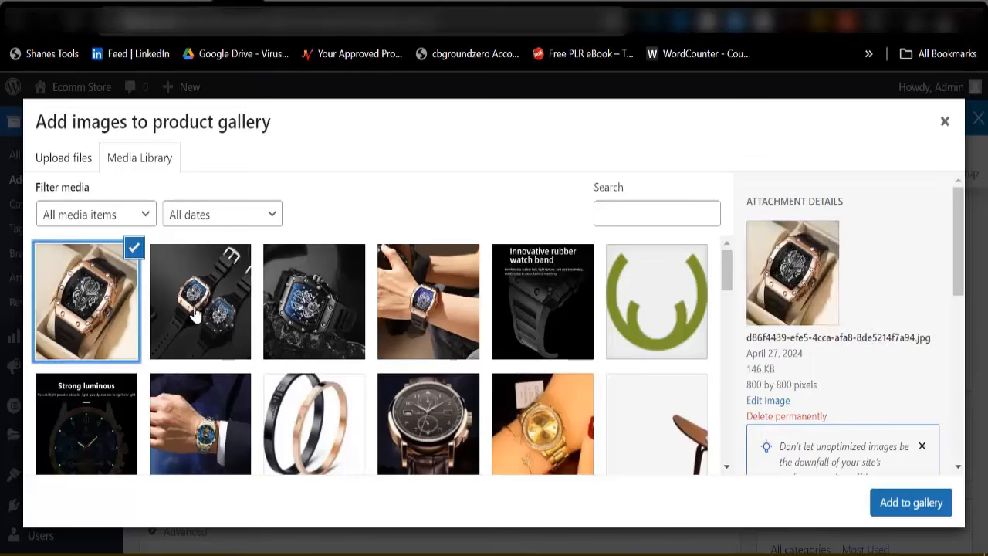
pyautogui.click(201, 309)
pyautogui.click(296, 316)
pyautogui.click(544, 328)
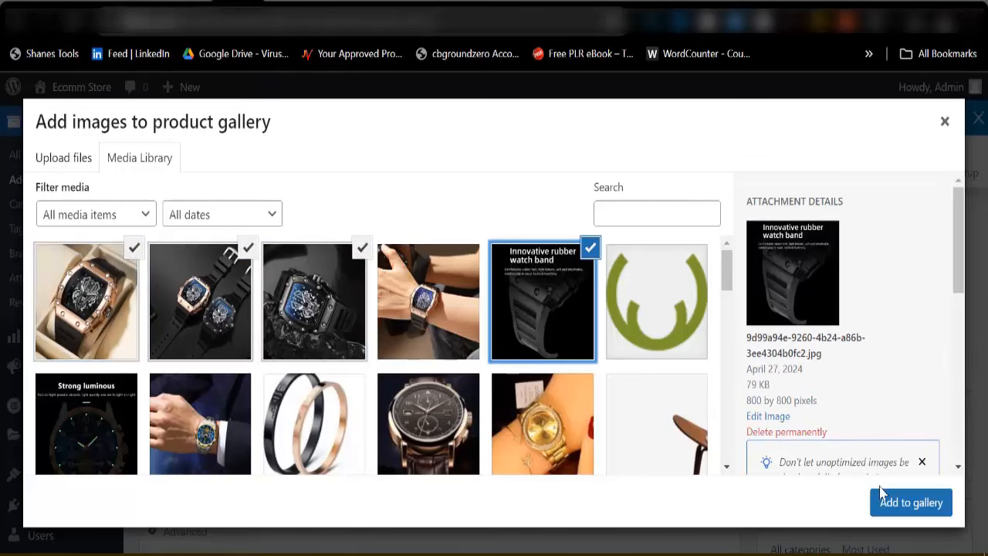
pyautogui.click(904, 502)
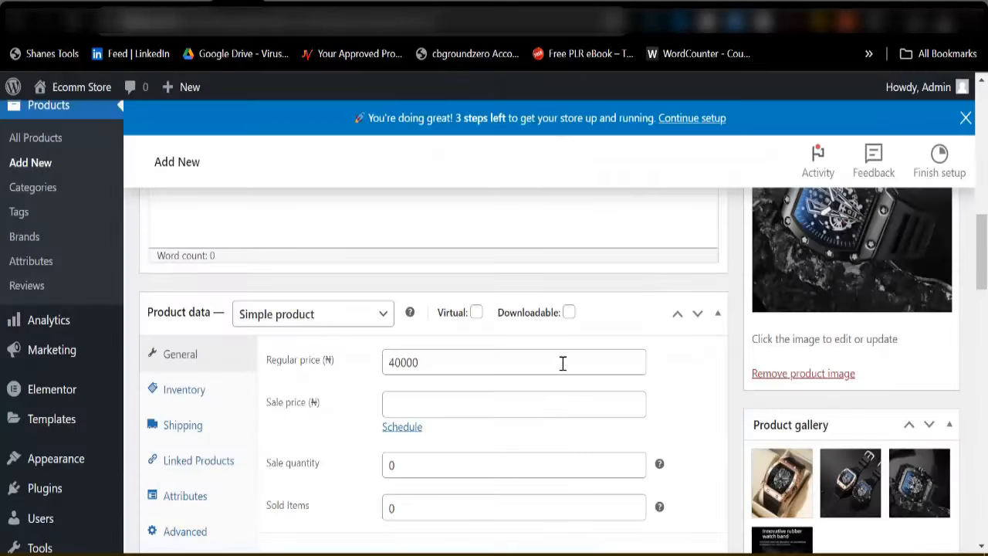
# Assign the product to Men Watches and publish it
pyautogui.scroll(-2, 565, 369)
pyautogui.scroll(3, 717, 378)
pyautogui.scroll(-5, 714, 369)
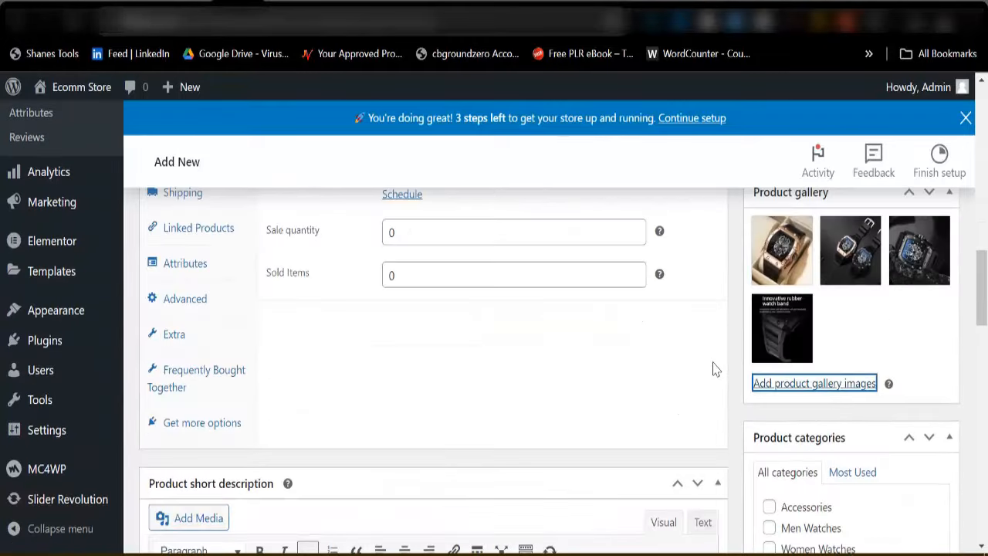
pyautogui.scroll(-2, 772, 427)
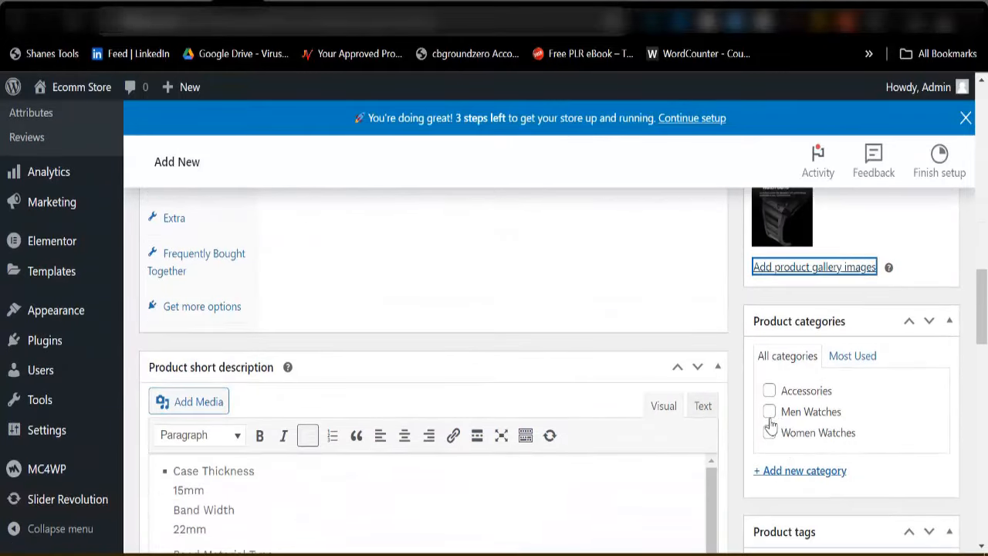
pyautogui.click(769, 412)
pyautogui.scroll(10, 405, 457)
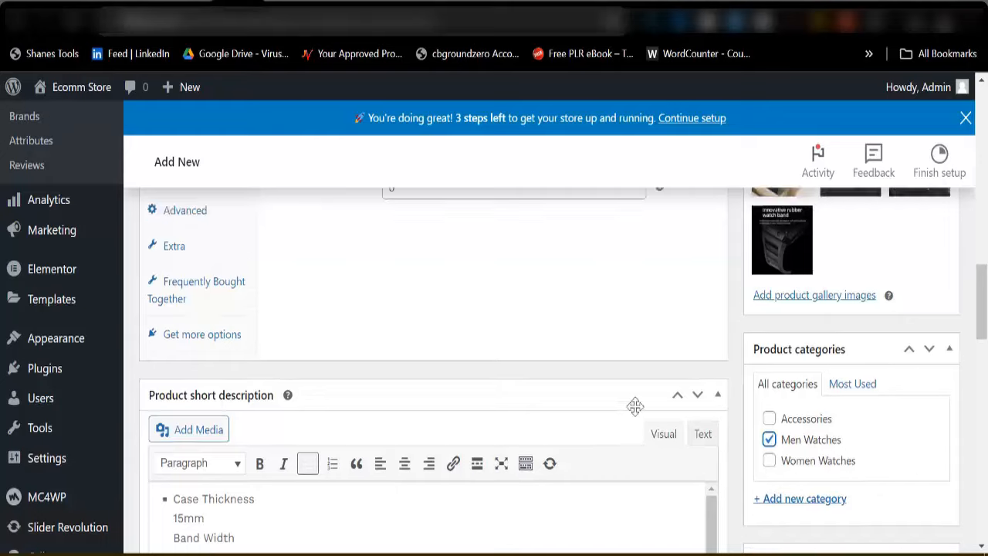
pyautogui.scroll(3, 776, 393)
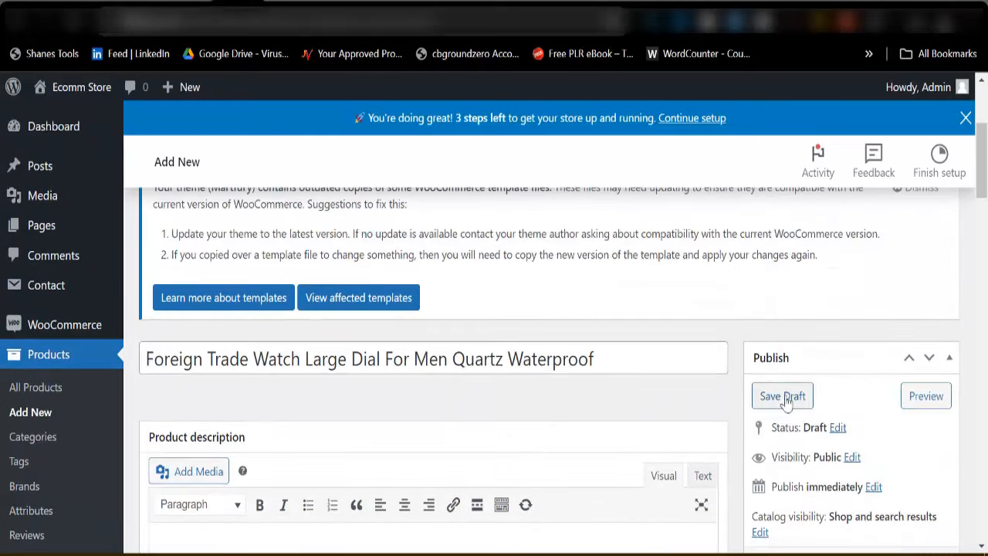
pyautogui.scroll(-2, 777, 393)
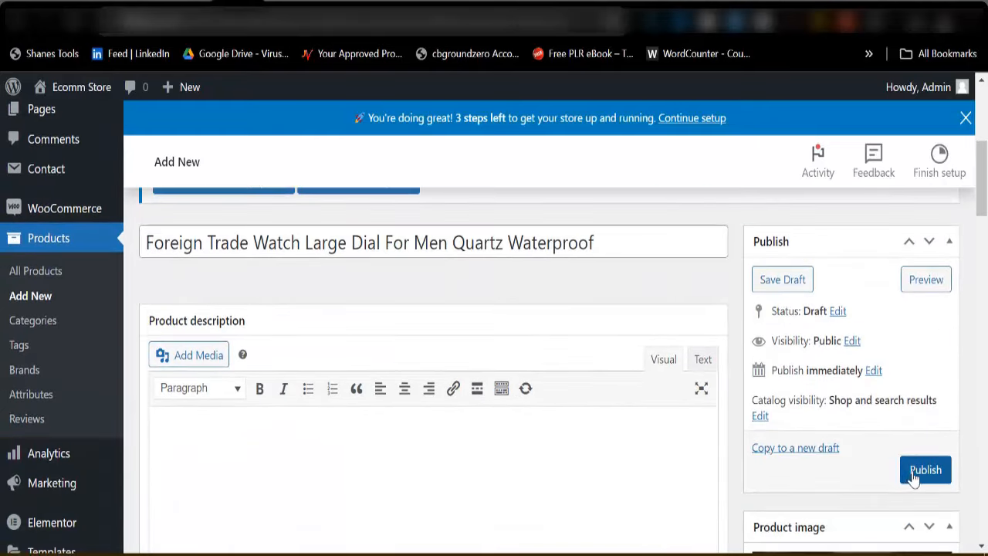
pyautogui.click(918, 474)
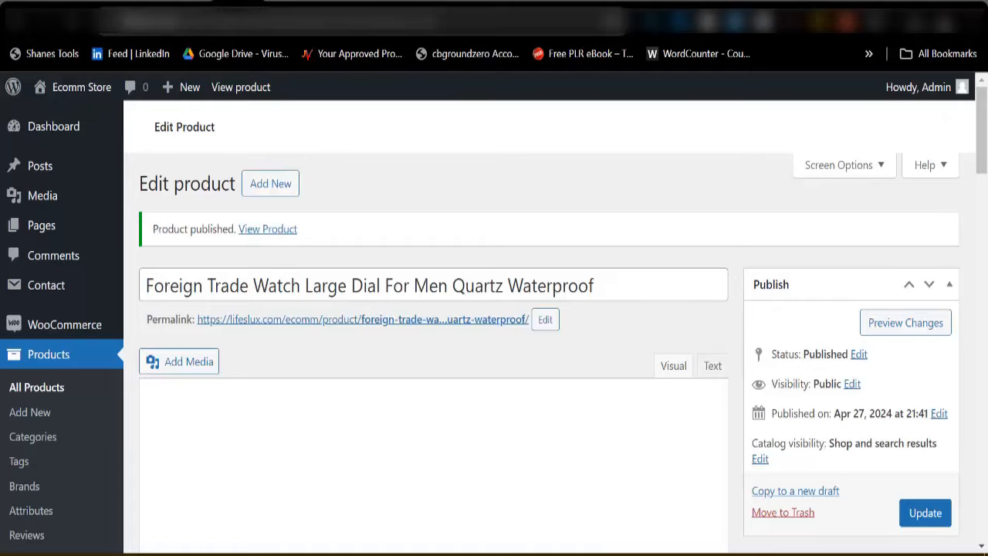
# Reload the storefront and scroll to the product listings
pyautogui.click(370, 2)
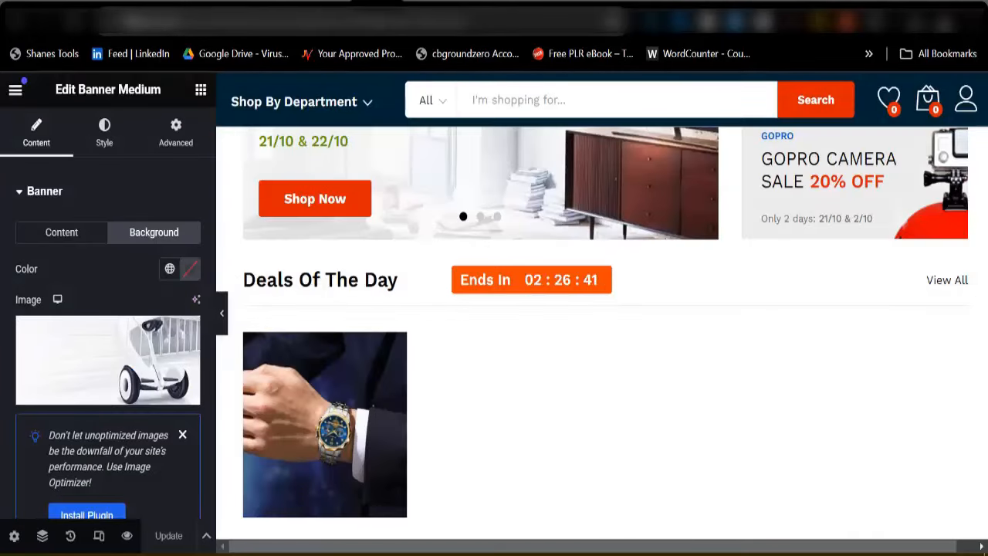
pyautogui.click(309, 3)
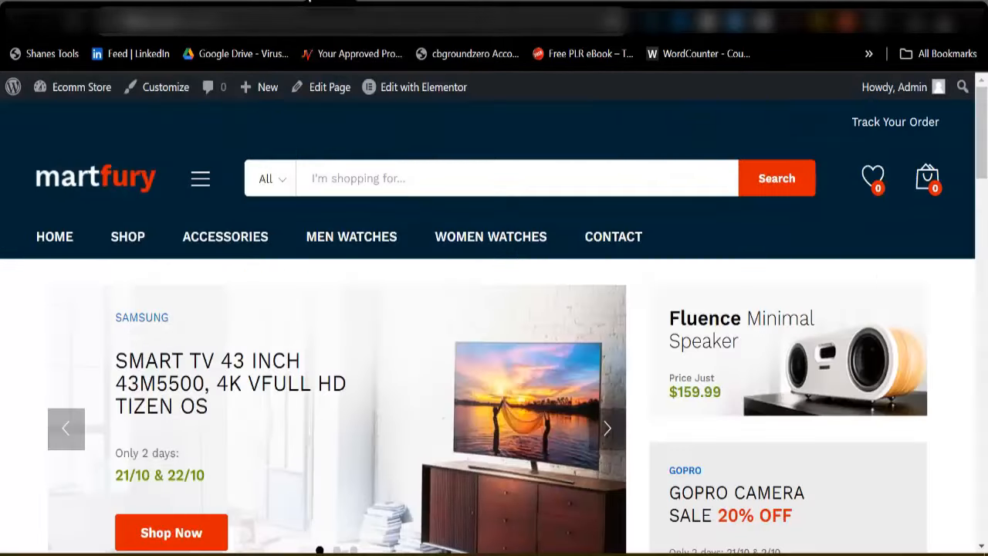
pyautogui.click(67, 29)
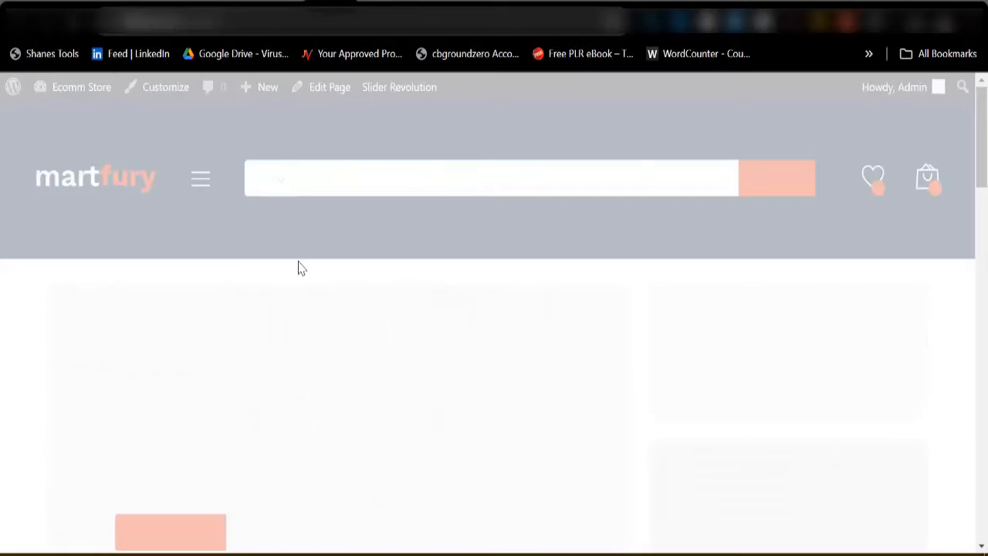
pyautogui.scroll(-5, 407, 328)
pyautogui.scroll(-2, 407, 329)
pyautogui.moveTo(194, 340)
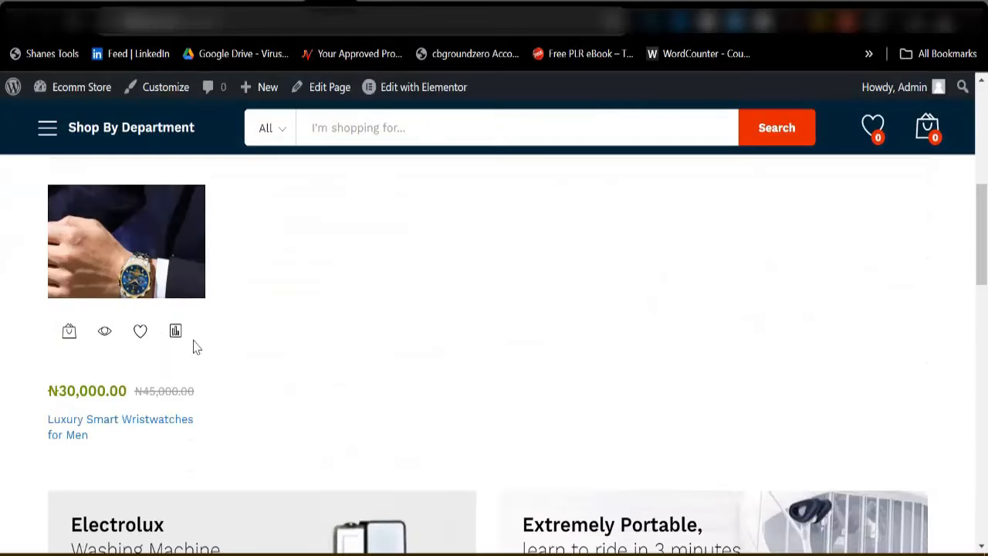
pyautogui.scroll(-5, 276, 255)
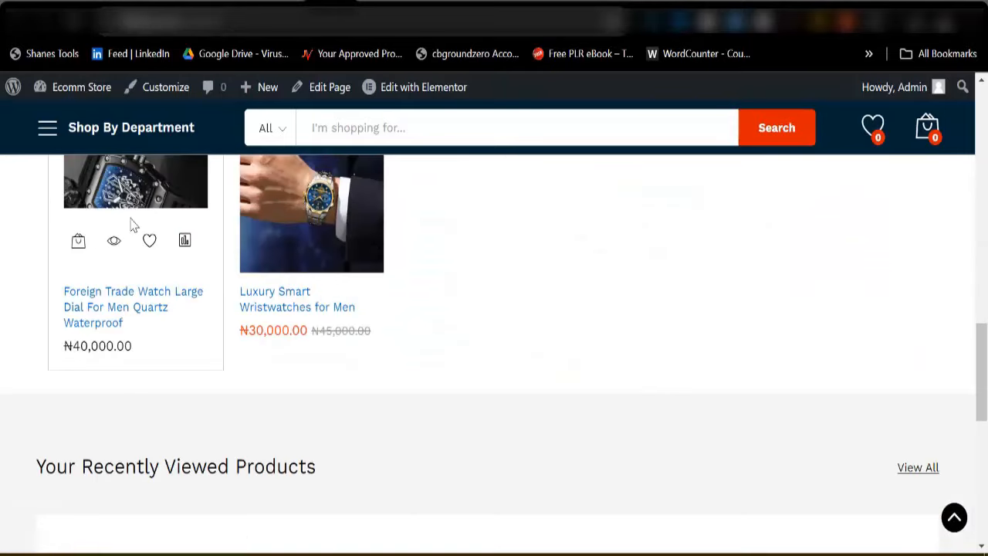
pyautogui.scroll(2, 155, 255)
pyautogui.scroll(2, 176, 315)
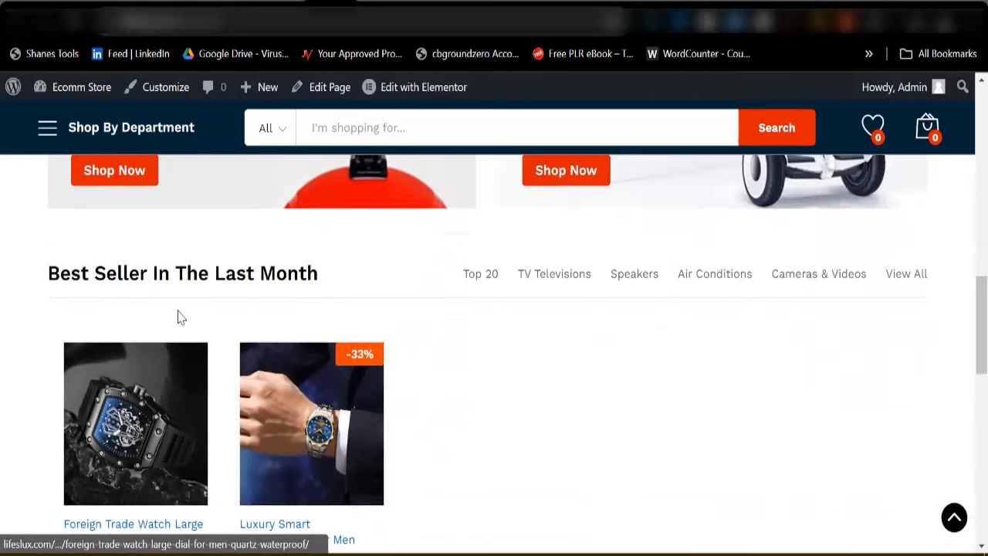
pyautogui.scroll(-4, 231, 342)
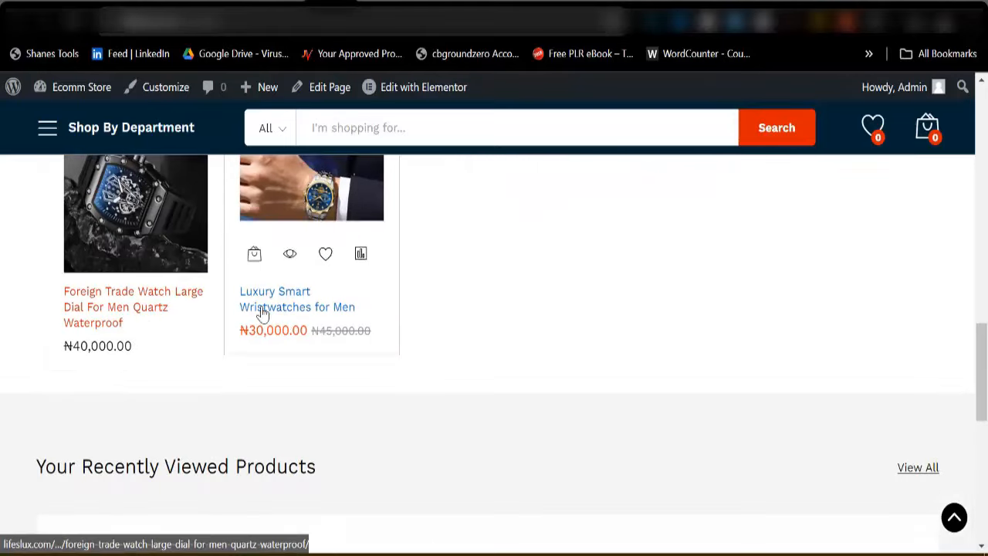
pyautogui.scroll(6, 283, 309)
pyautogui.scroll(5, 161, 321)
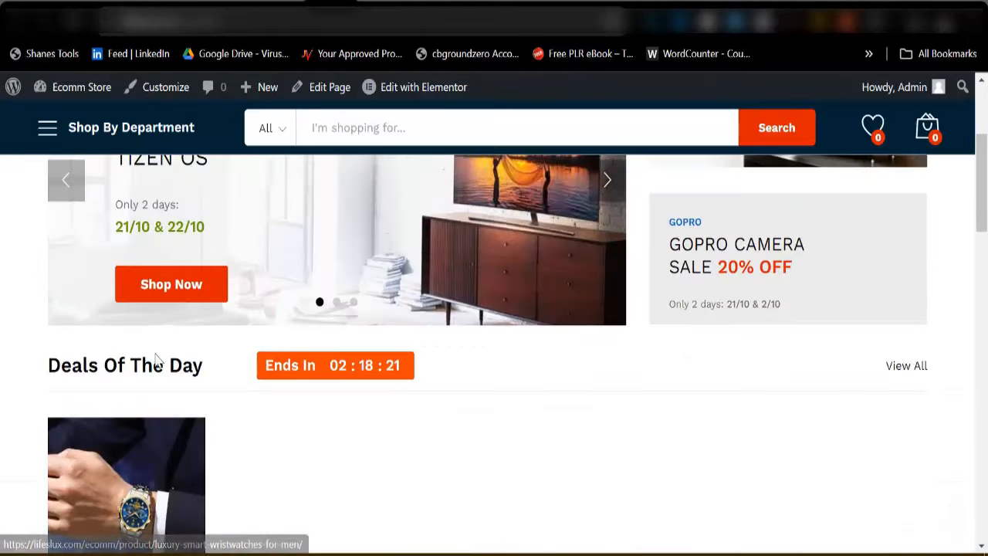
pyautogui.scroll(-2, 184, 441)
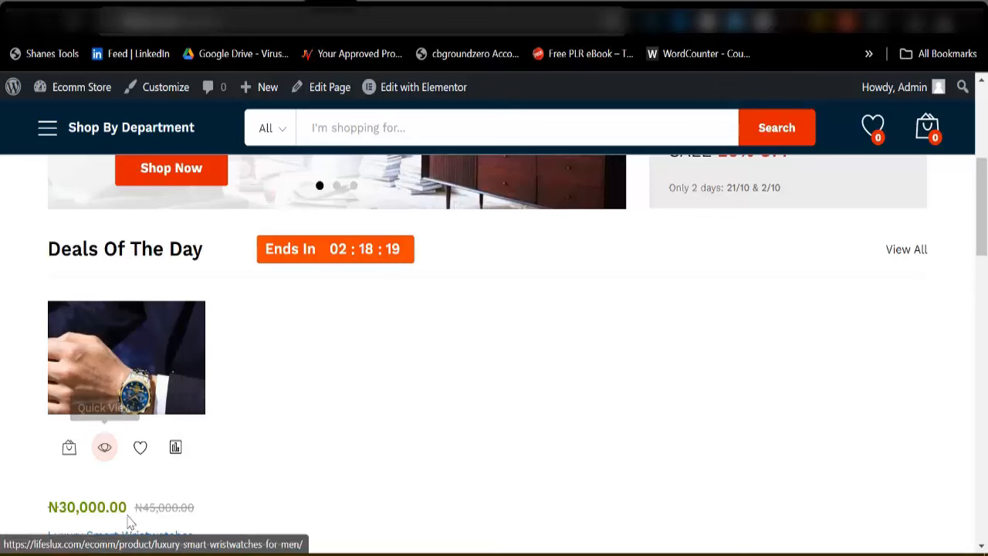
pyautogui.scroll(-2, 185, 387)
pyautogui.moveTo(139, 360)
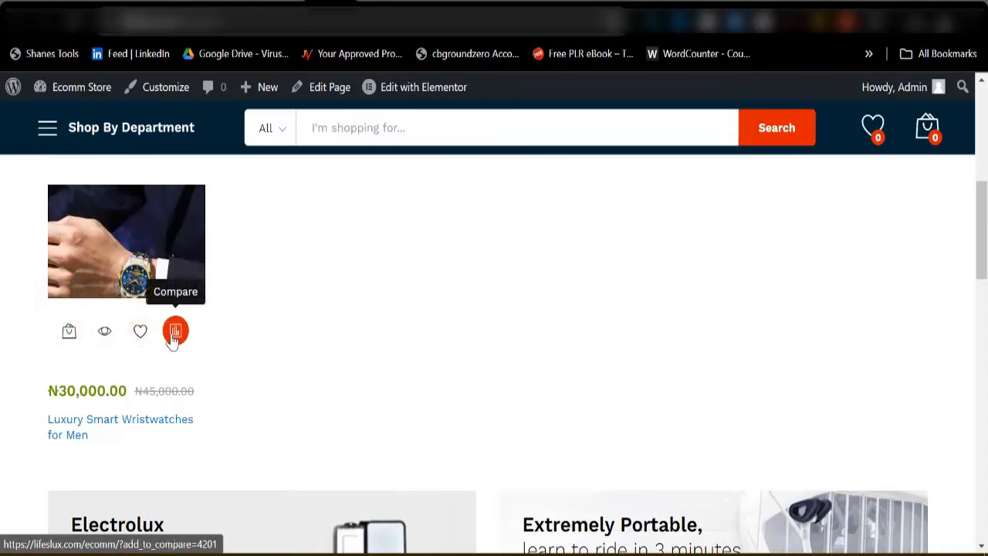
# Add Luxury Smart Wristwatches for Men to the cart and view the cart
pyautogui.click(68, 340)
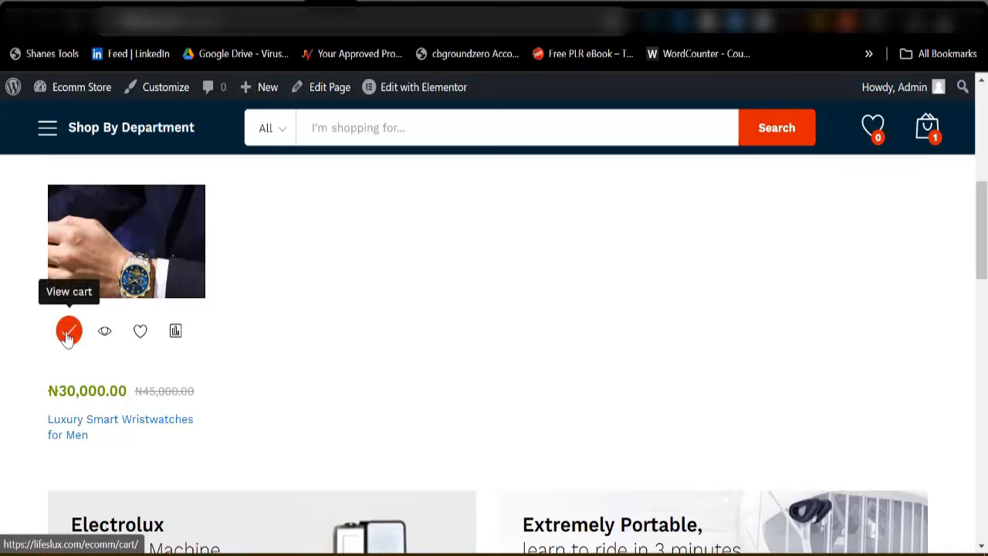
pyautogui.click(68, 337)
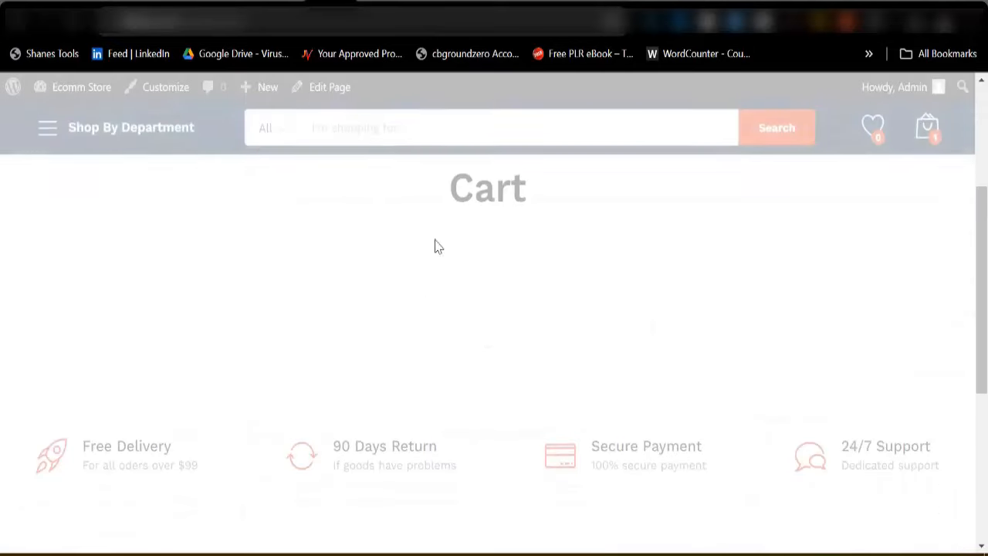
pyautogui.scroll(-2, 437, 241)
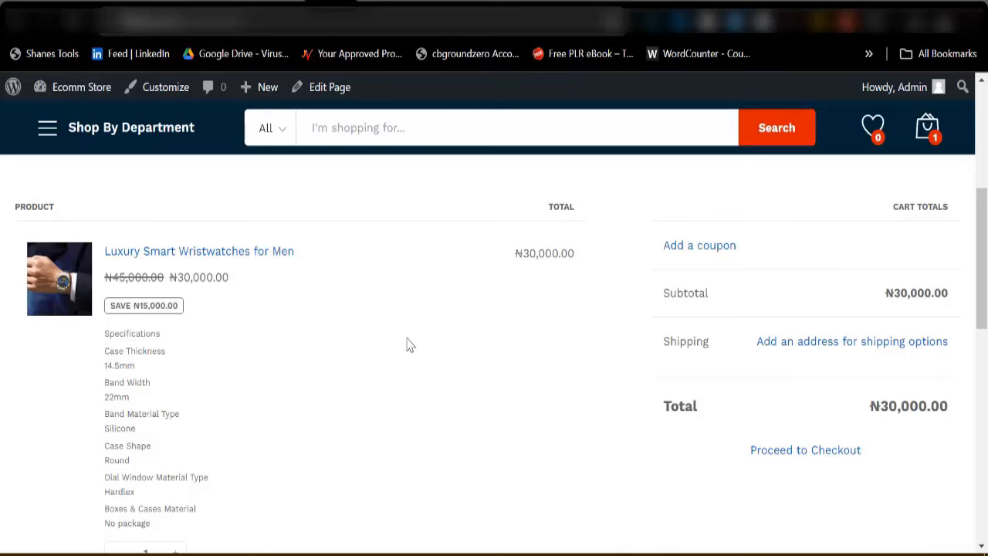